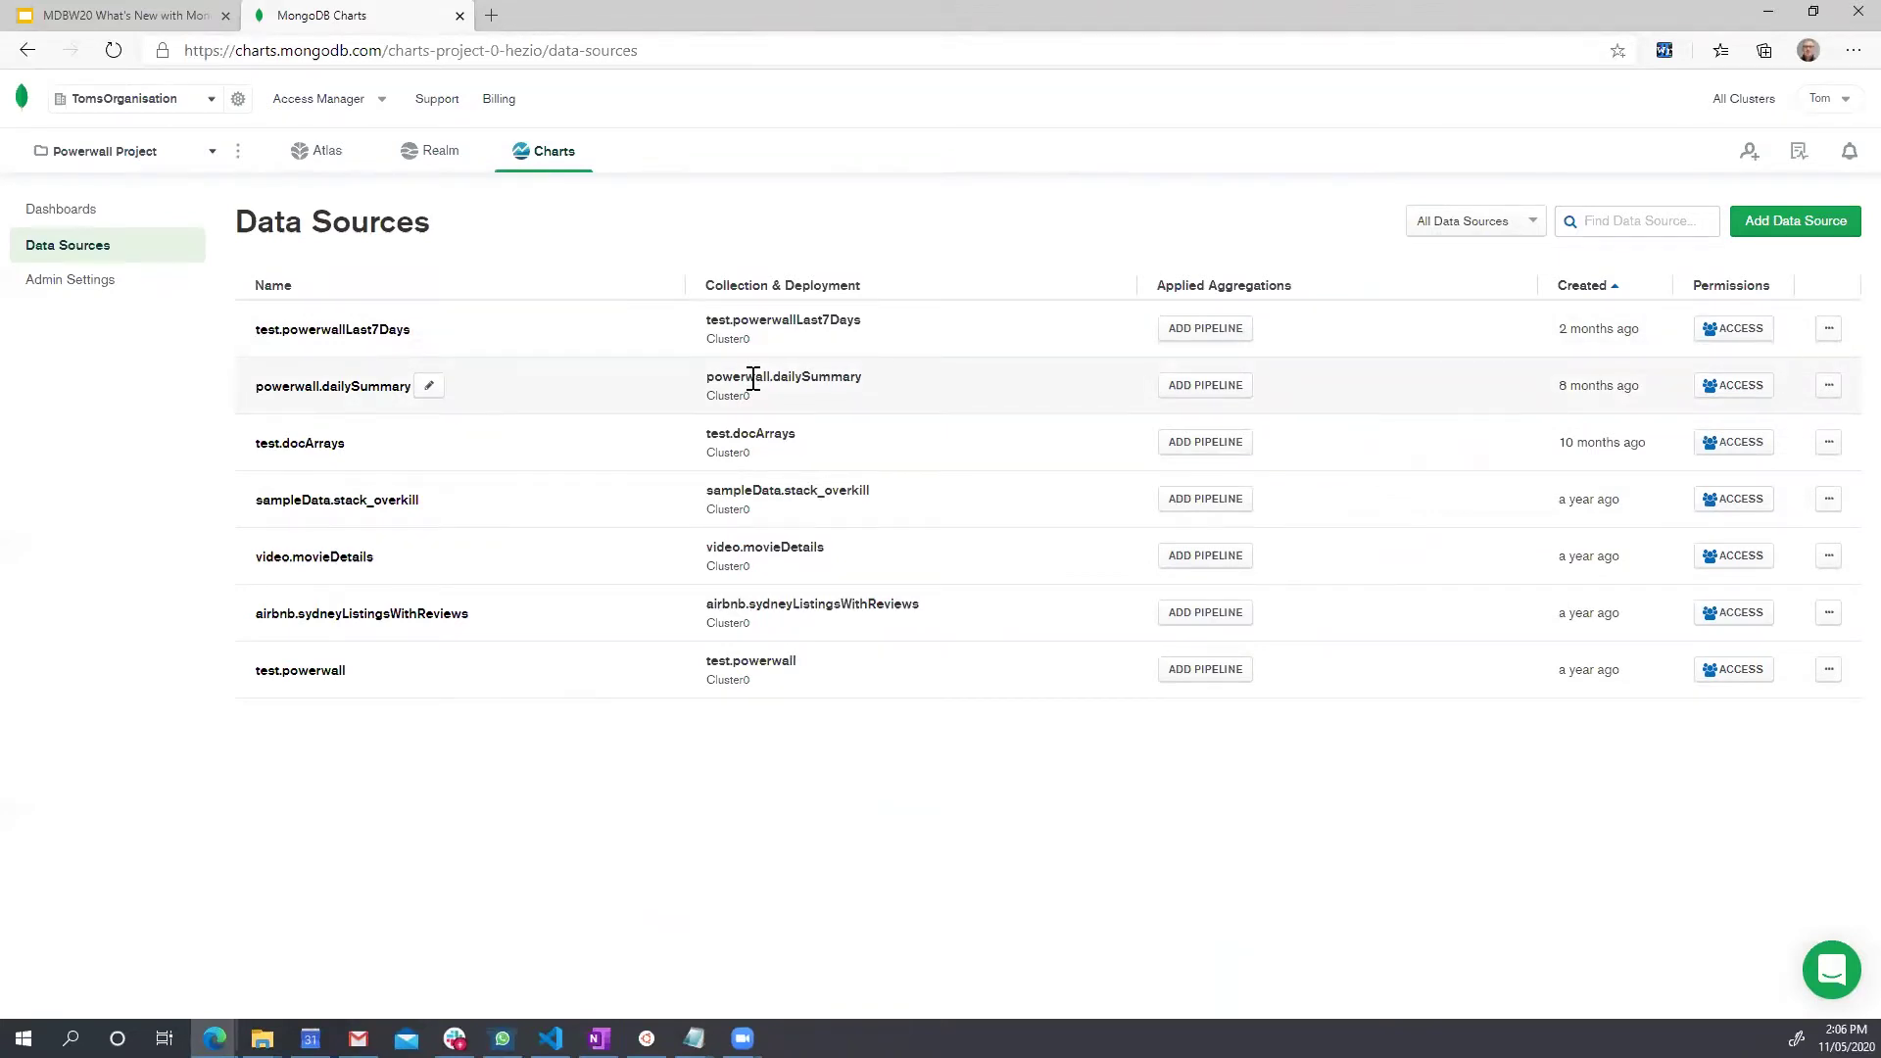
- Apply a pasted aggregation pipeline to the powerwall.dailySummary data source, with a $match stage for non-zero consumer energy and a $project stage for energy fields
left_click(1190, 394)
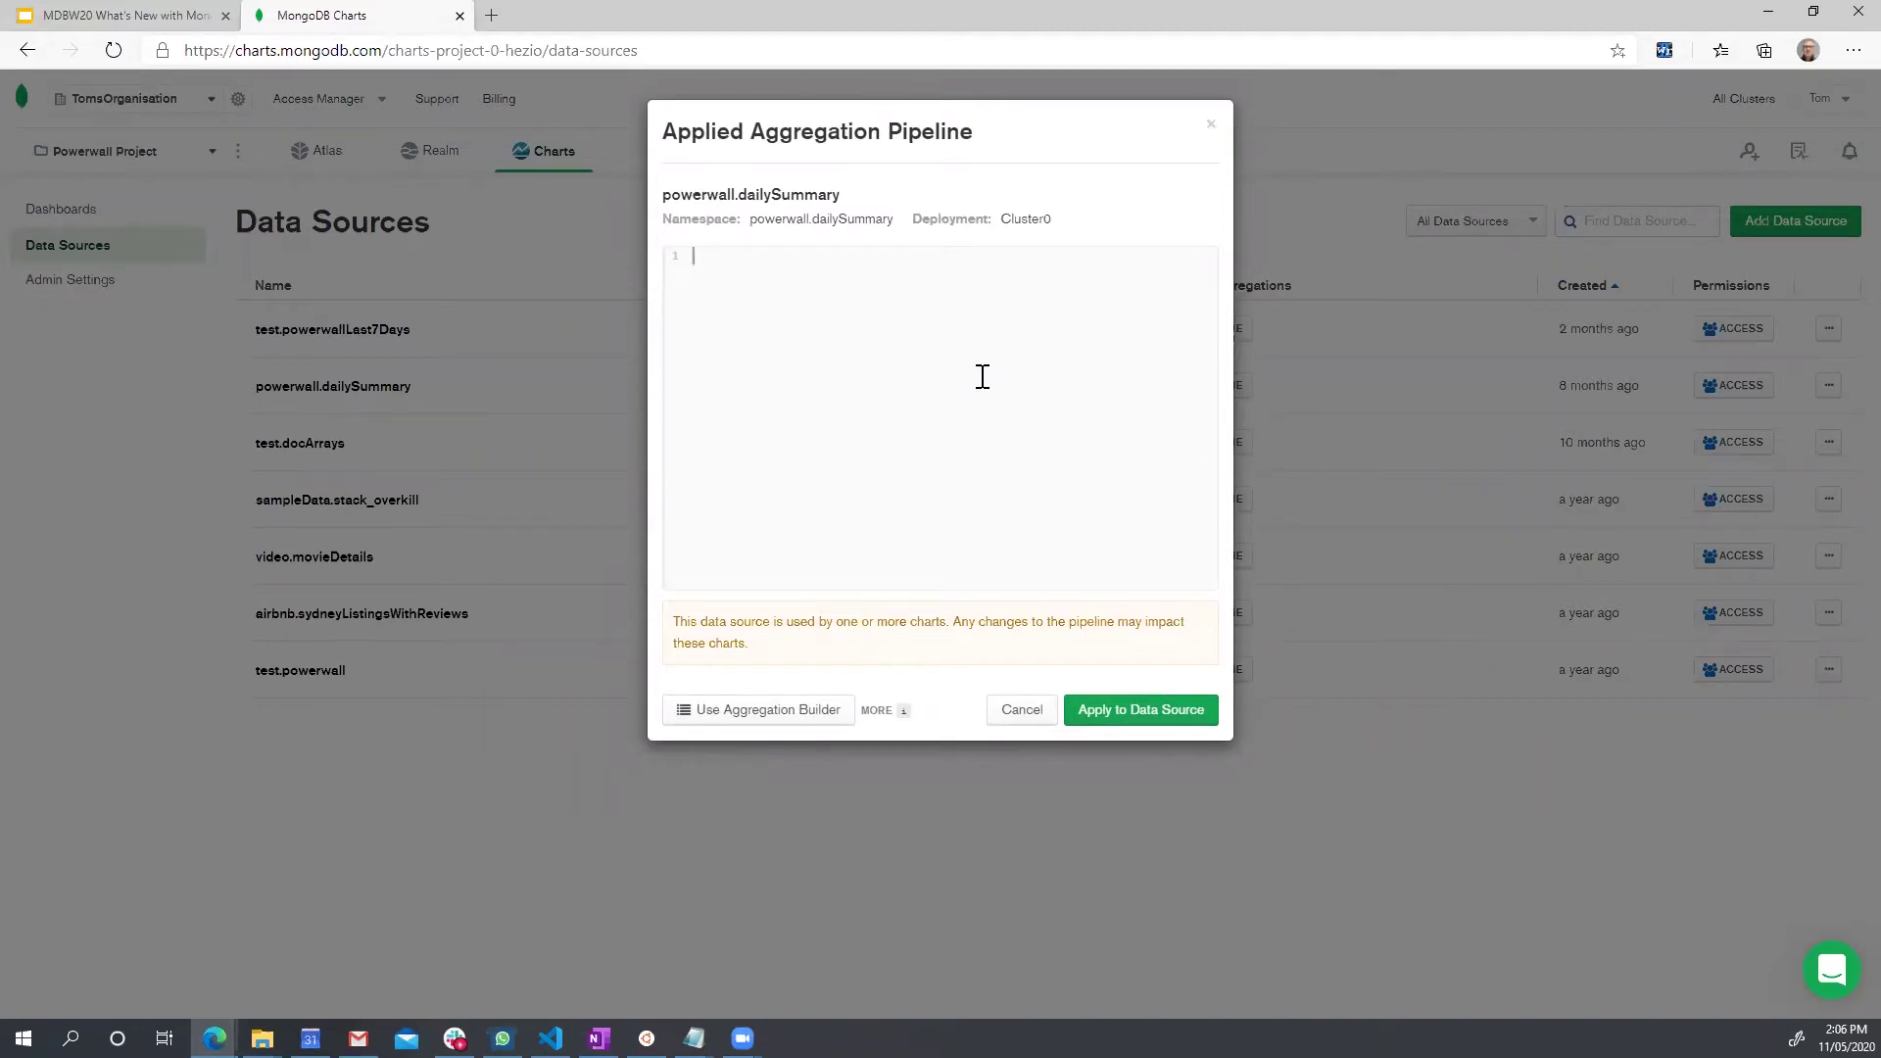
key("ctrl+v")
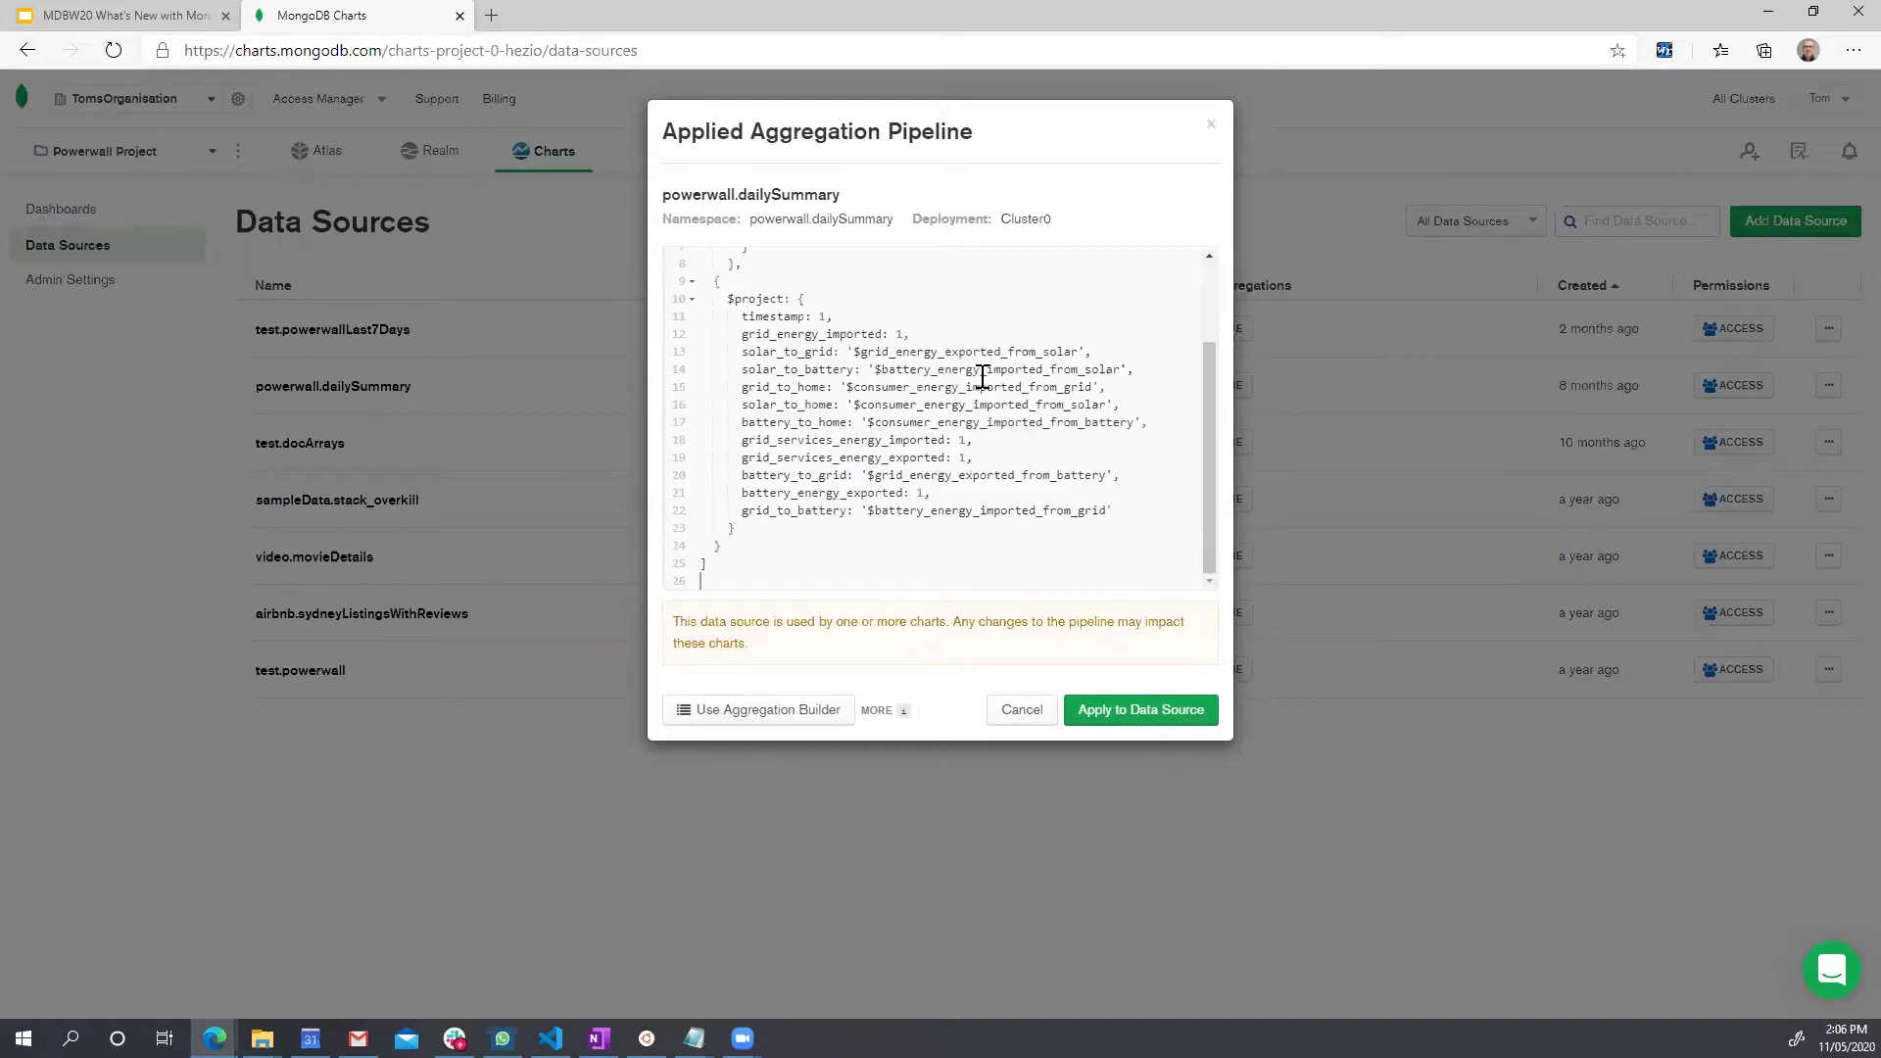
scroll(982, 372, "up", 3)
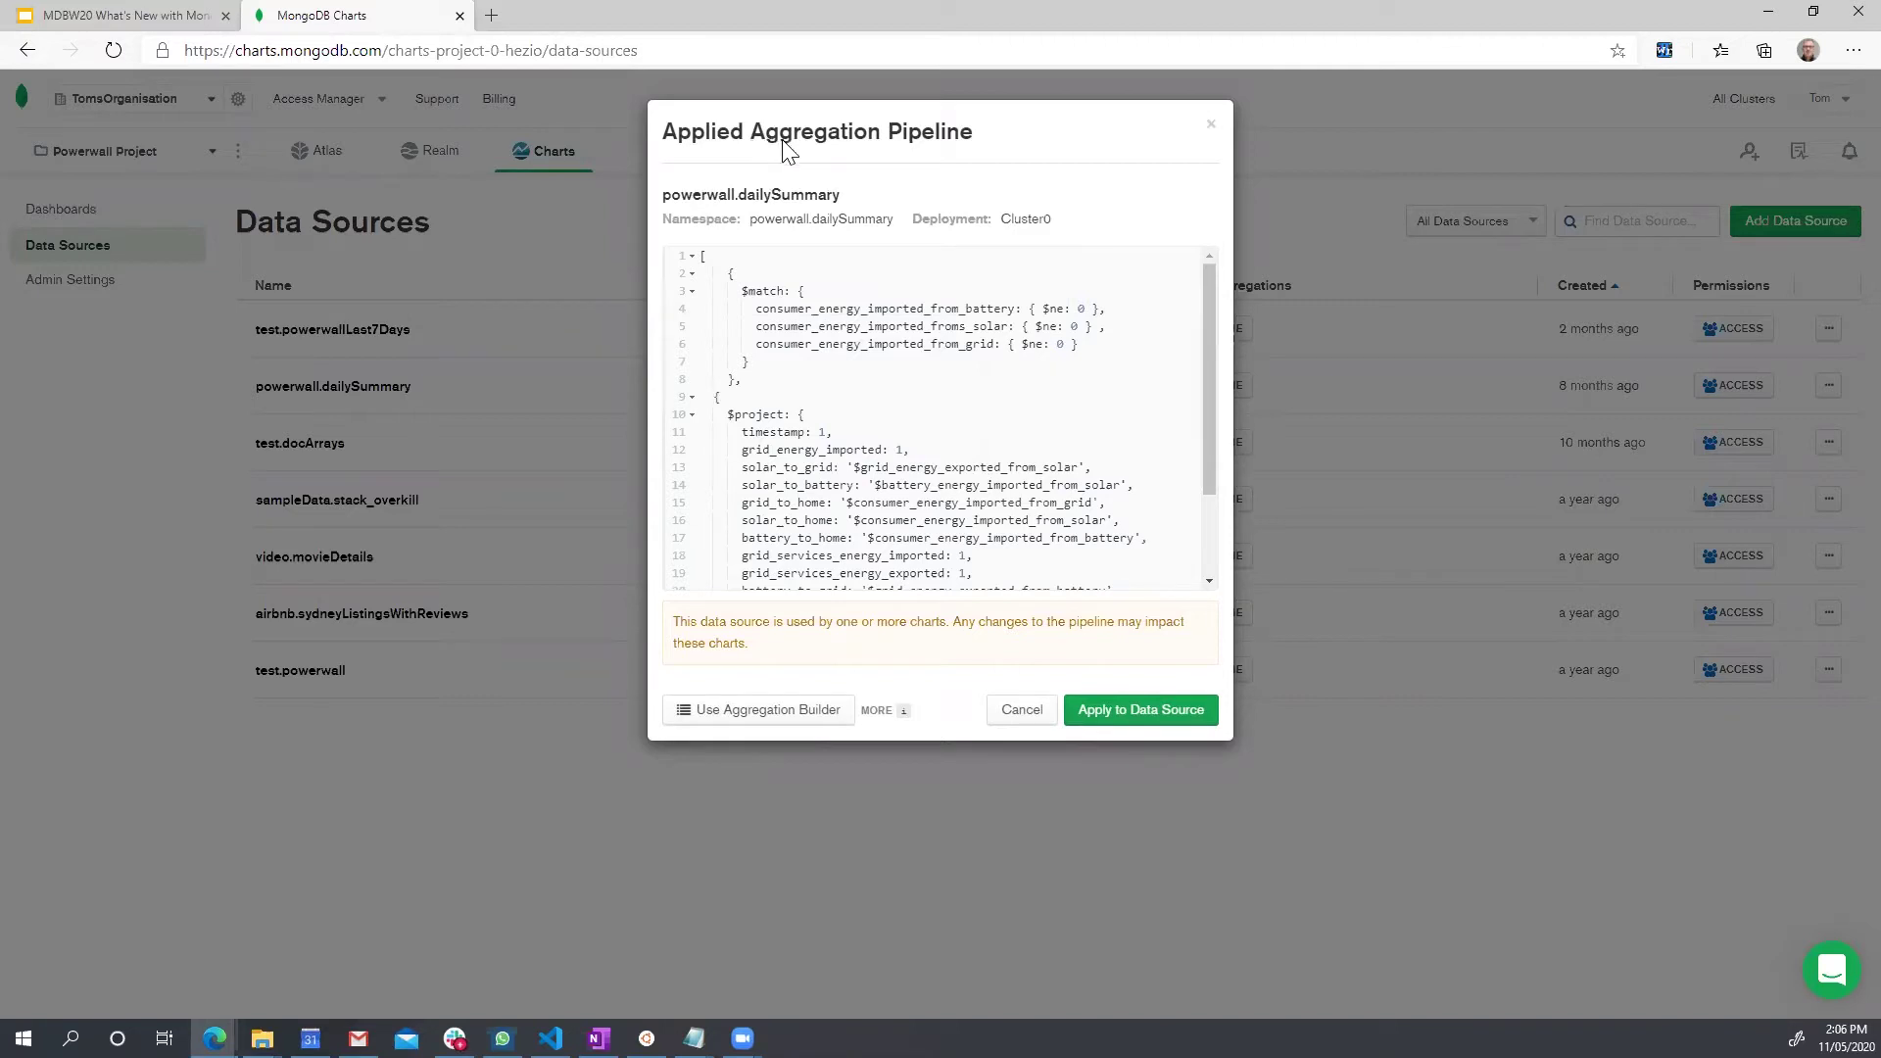
left_click_drag(744, 292, 785, 363)
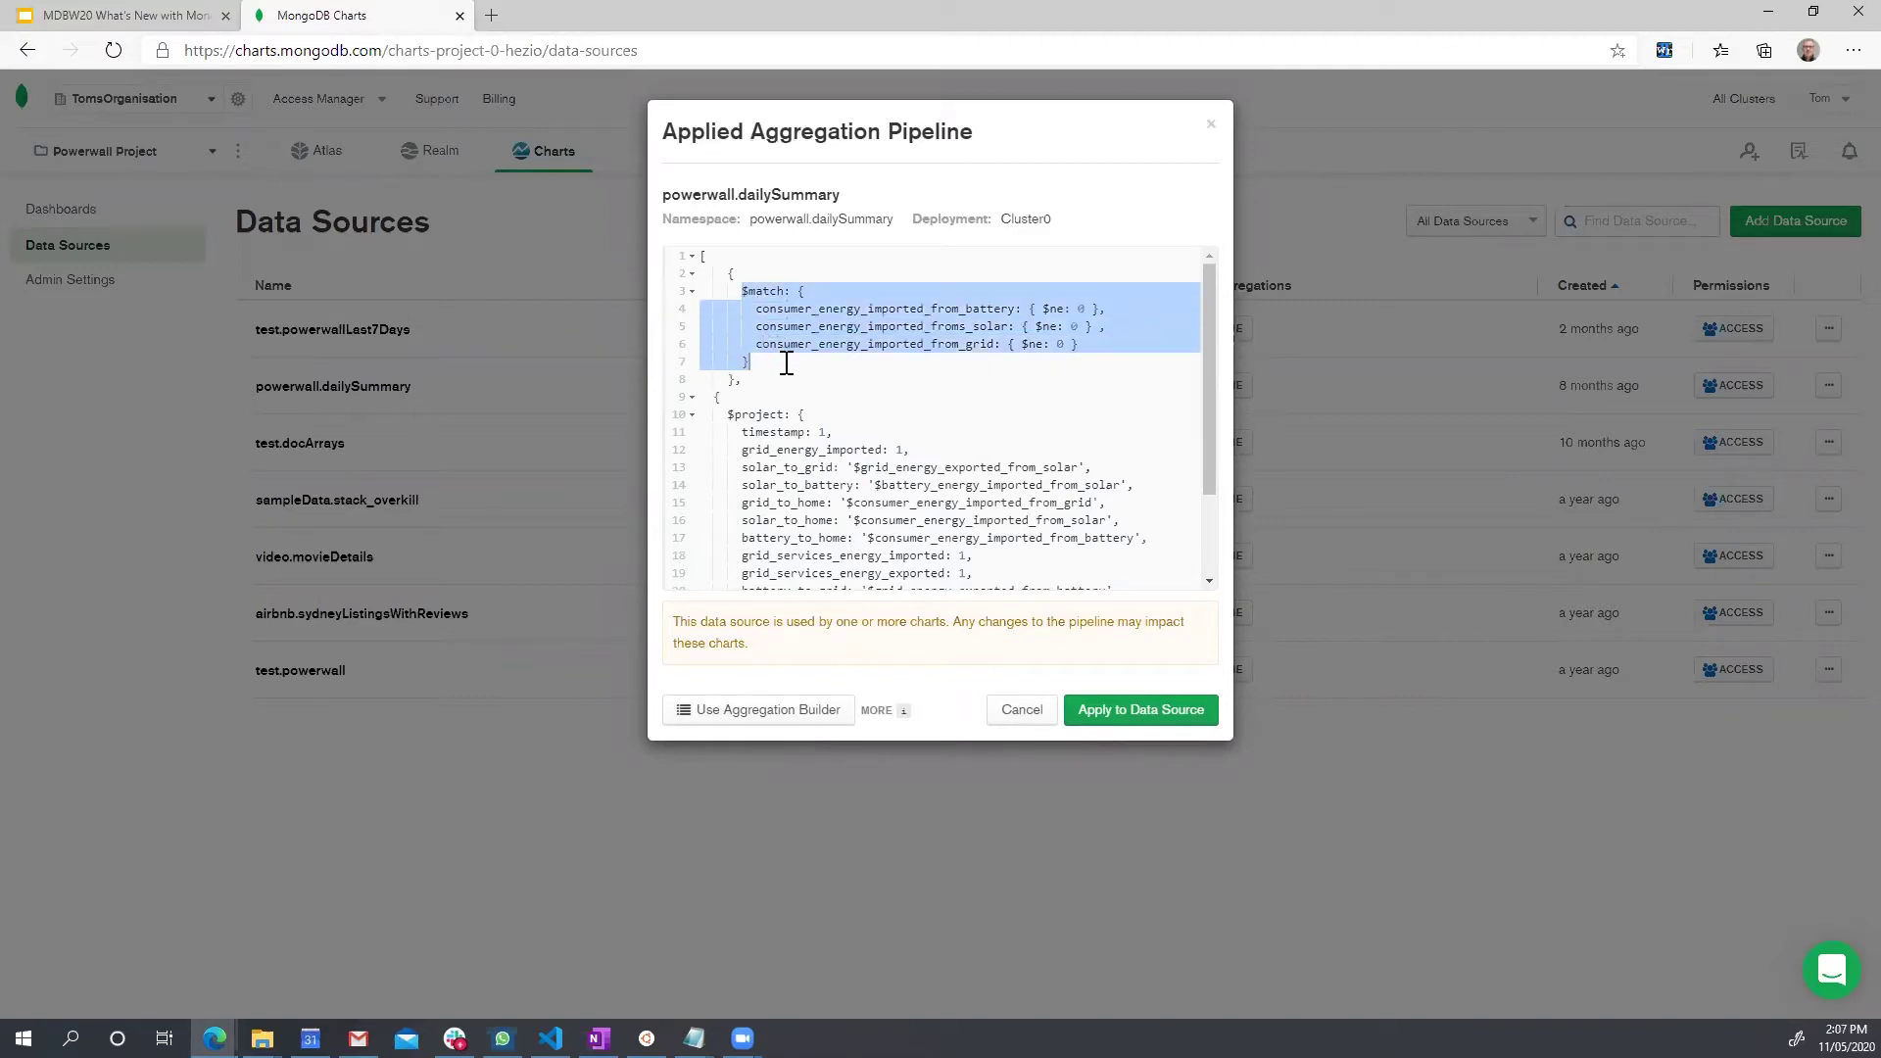
left_click(1041, 322)
left_click_drag(1085, 345, 726, 313)
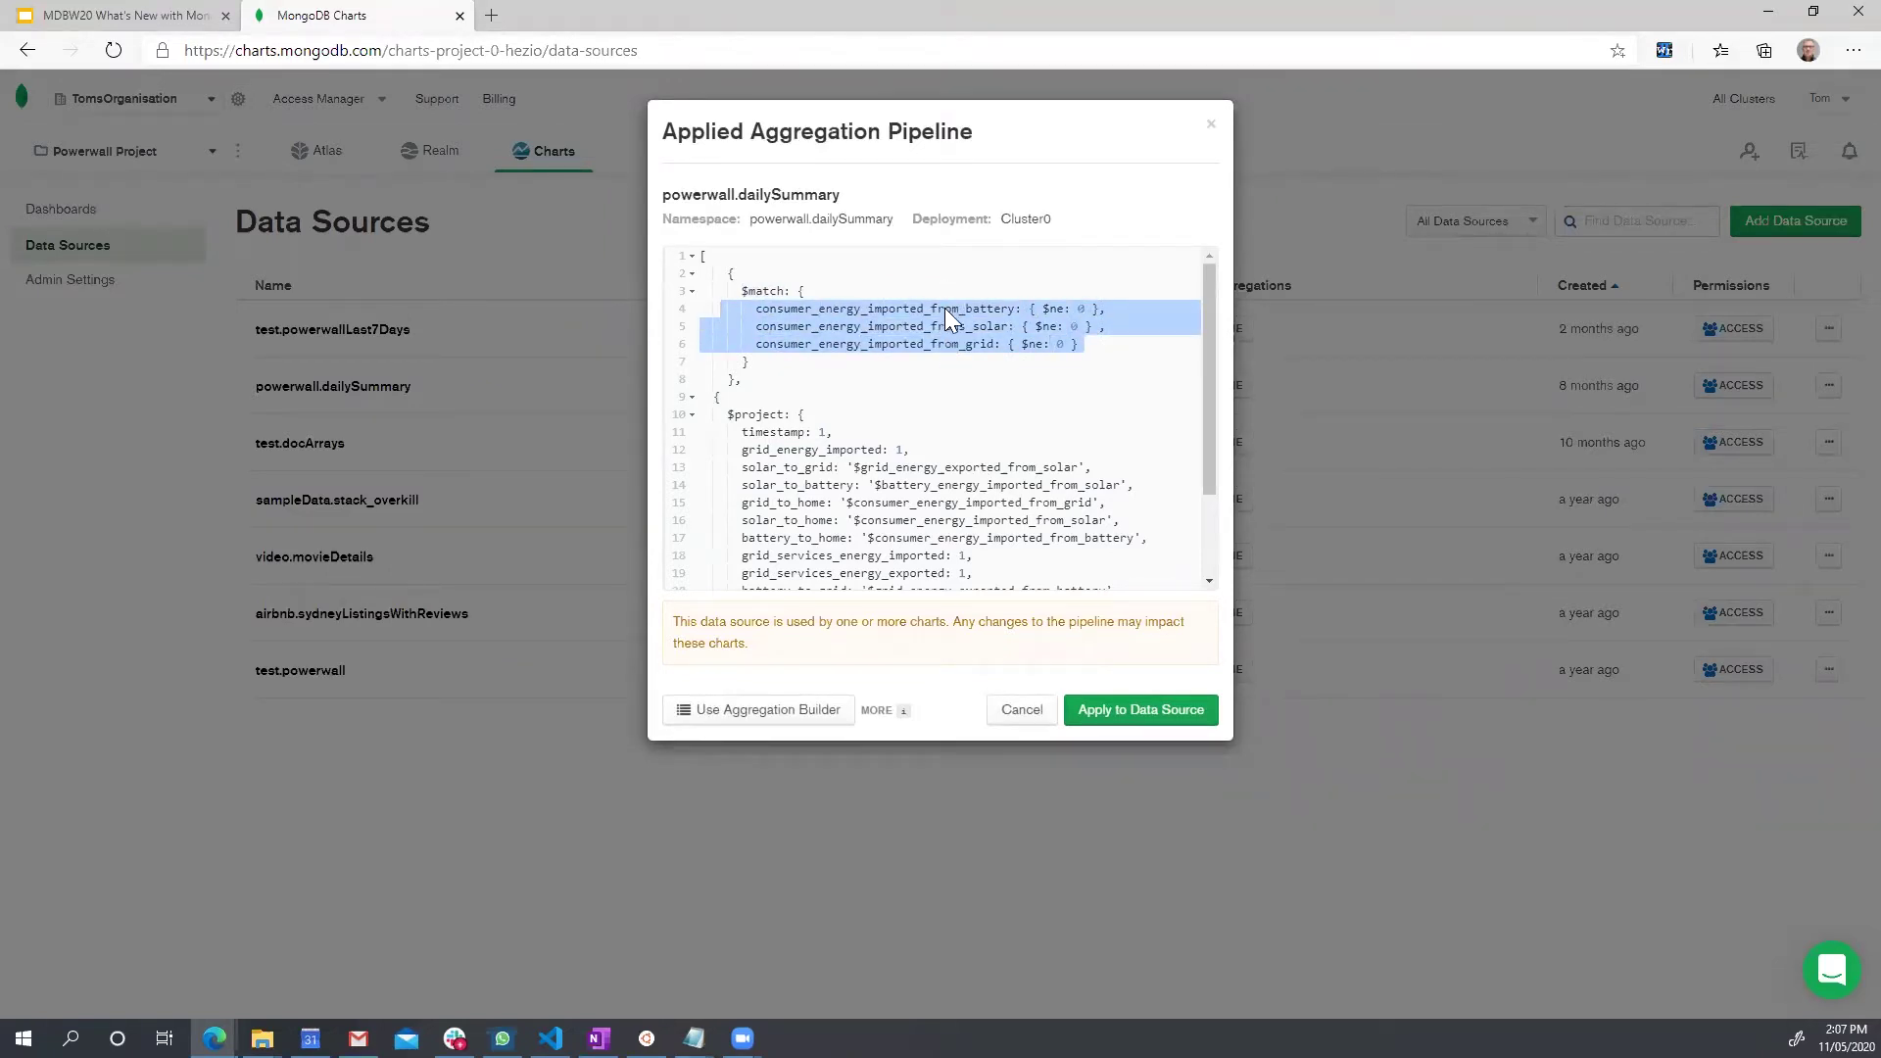
scroll(983, 349, "down", 2)
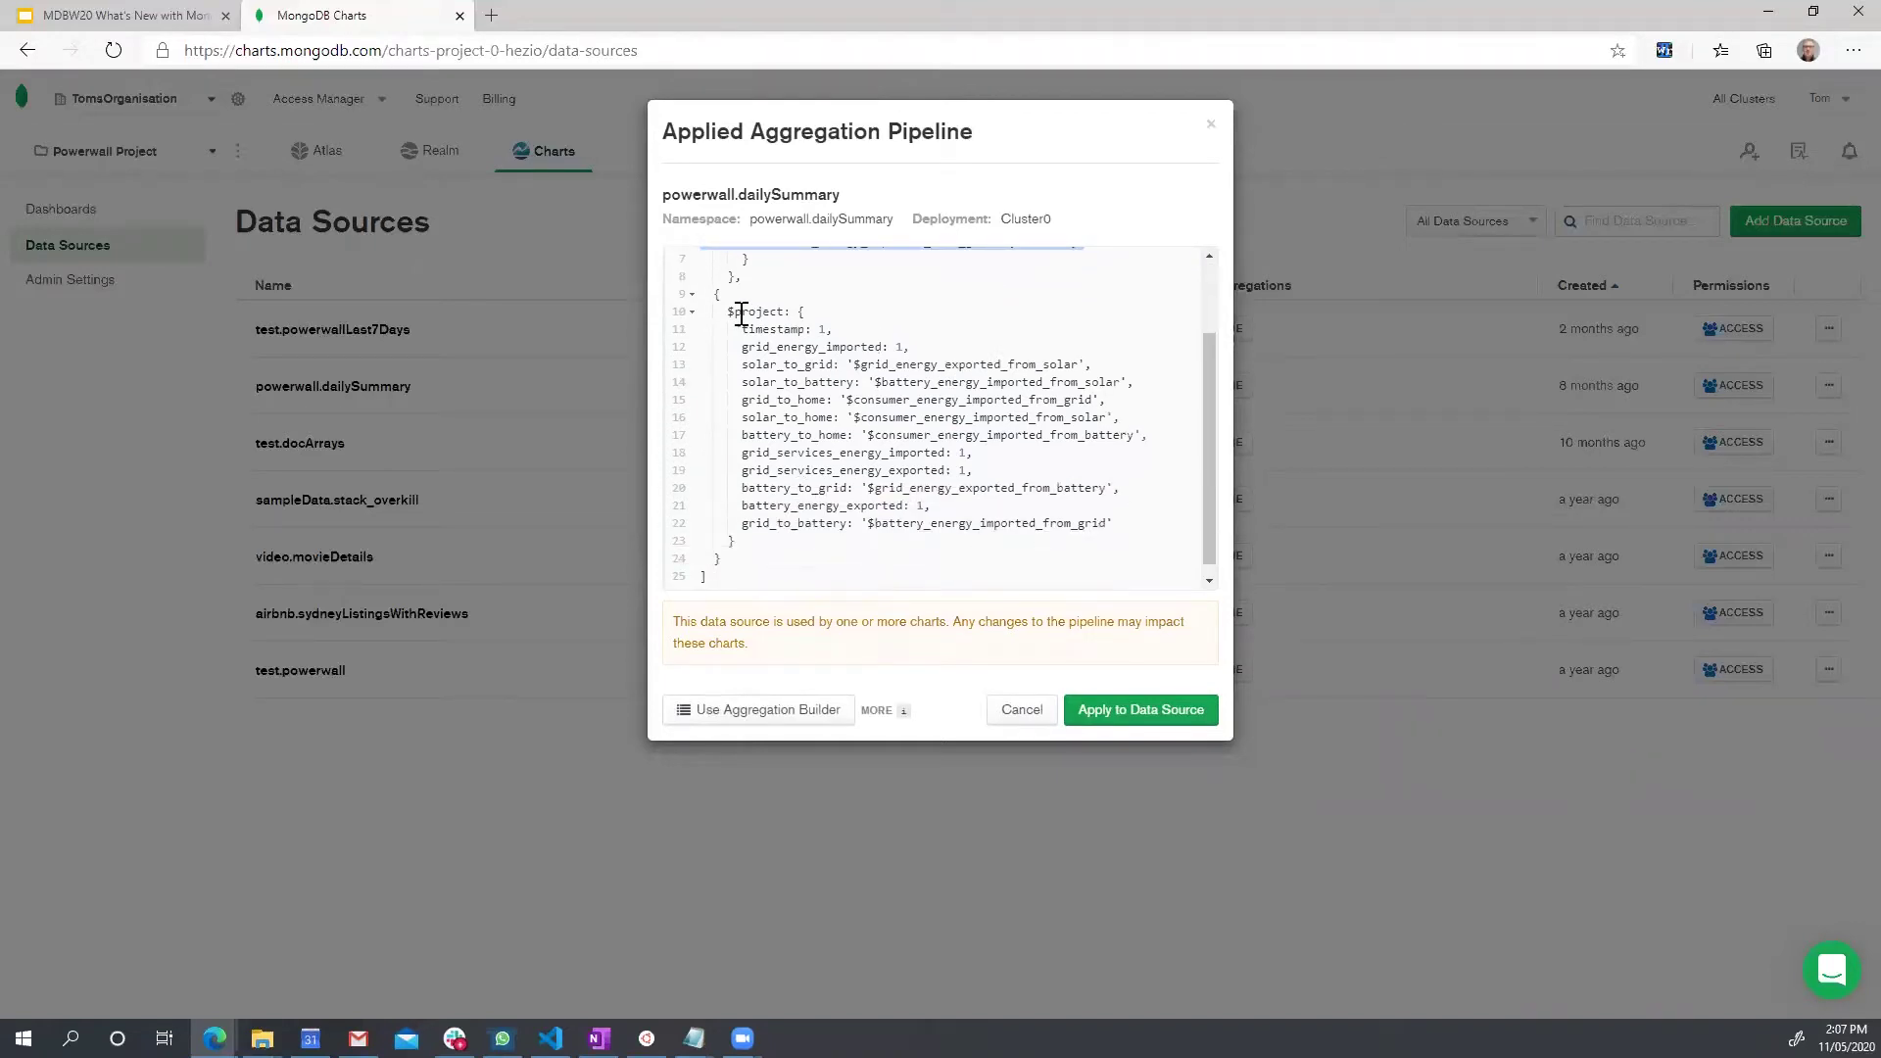
left_click_drag(725, 312, 972, 538)
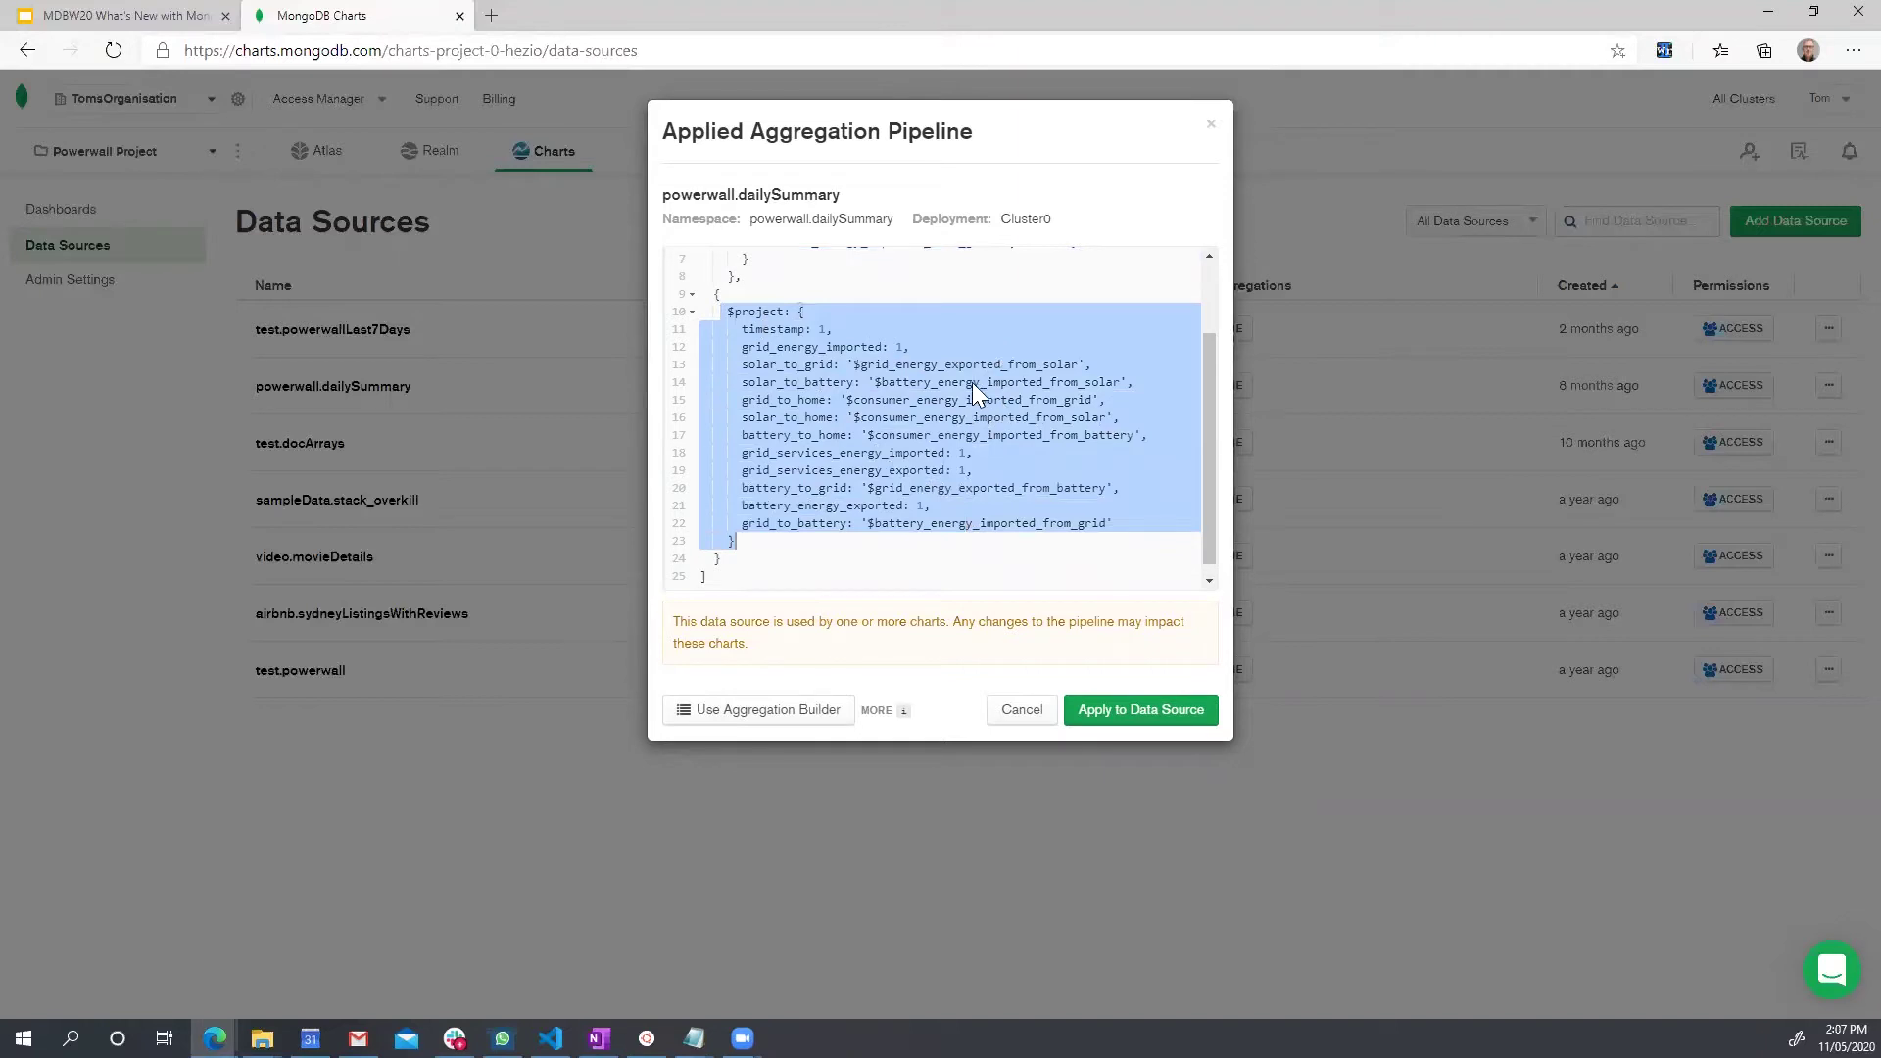
scroll(755, 360, "up", 2)
left_click(749, 362)
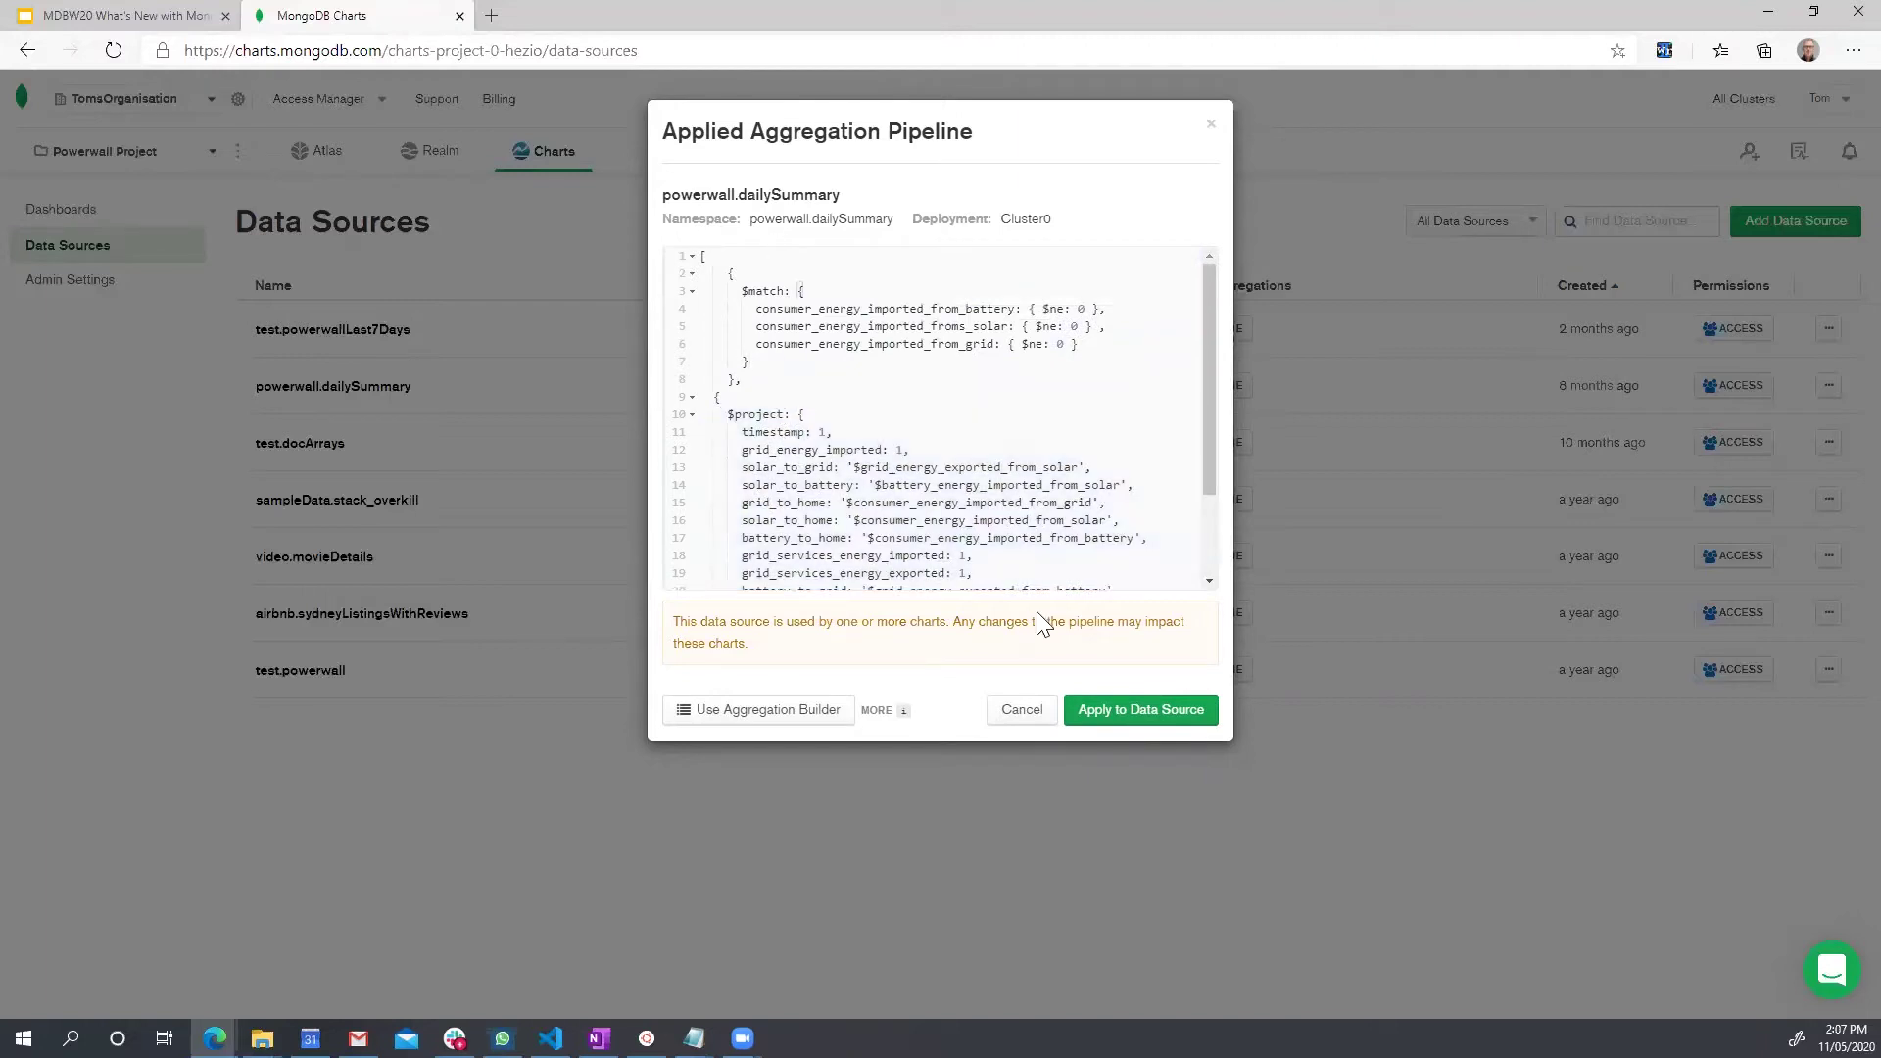
left_click(1144, 717)
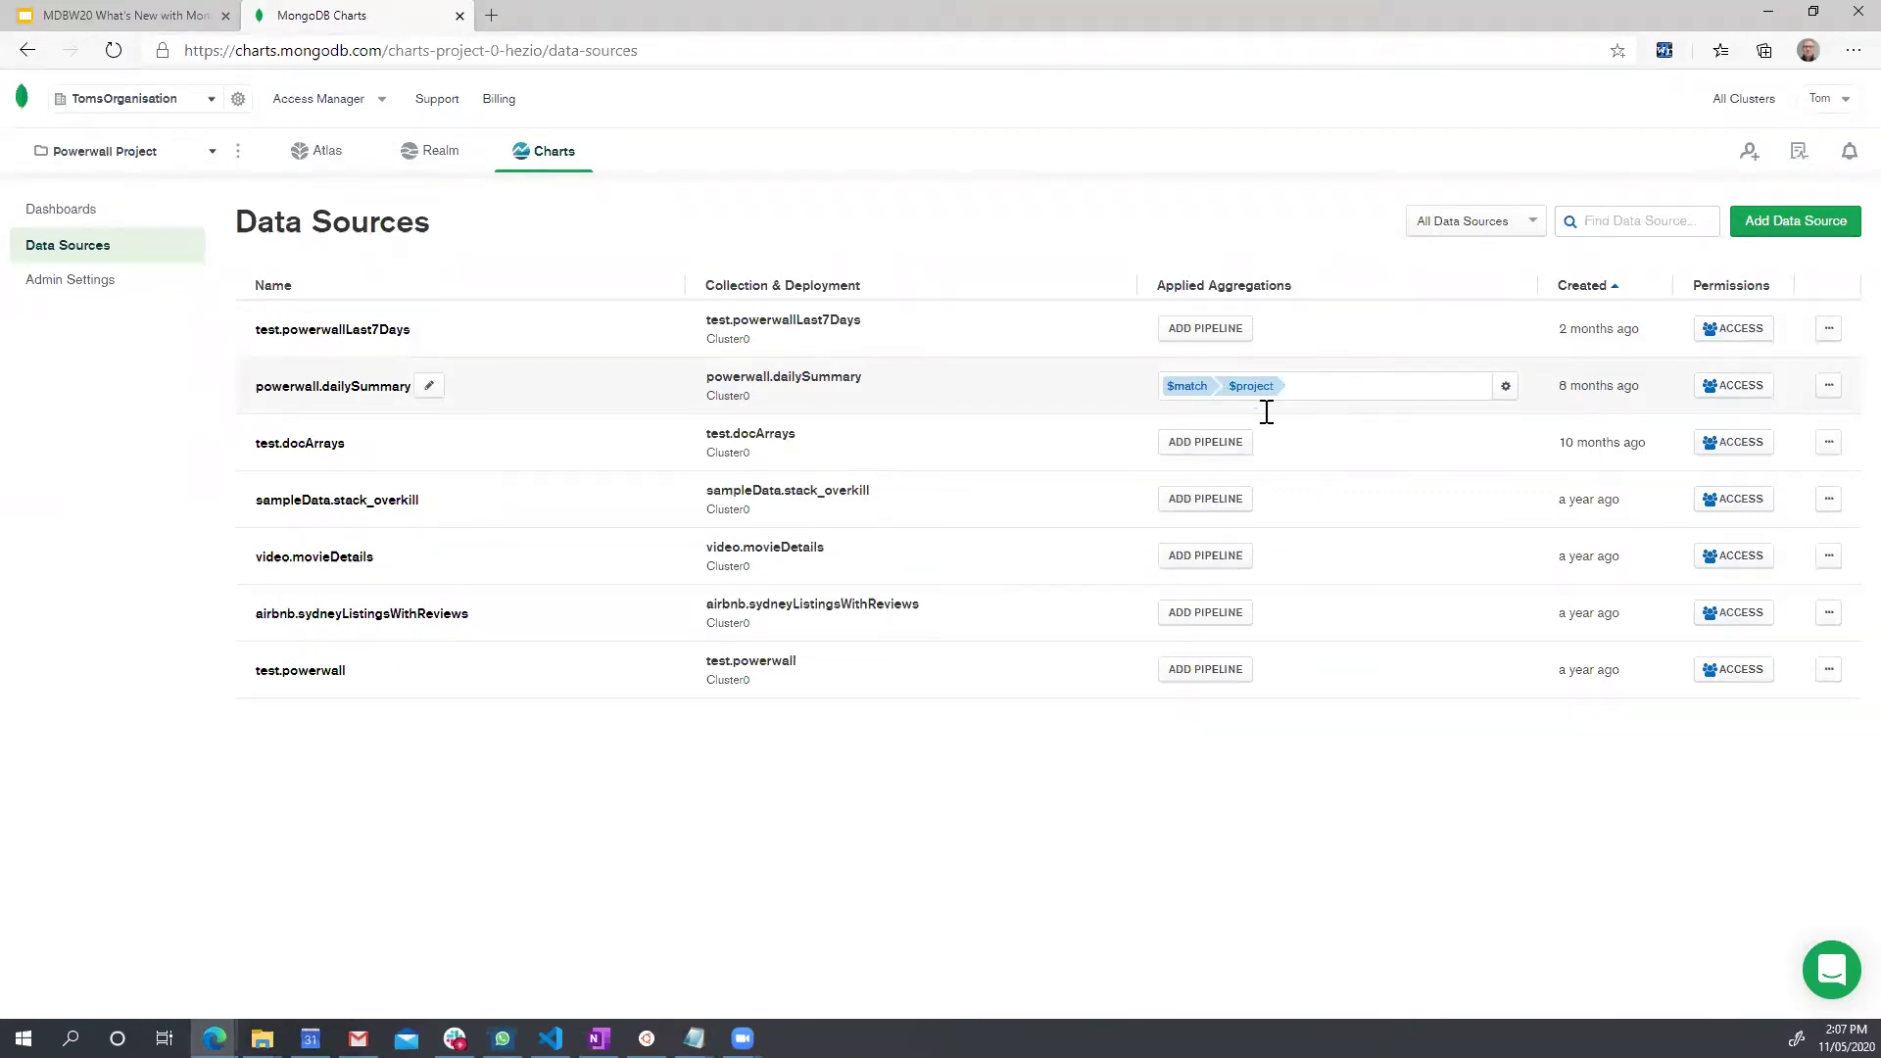
- Open the energy dashboard and start a new chart that uses the powerwall.dailySummary data source
left_click(82, 216)
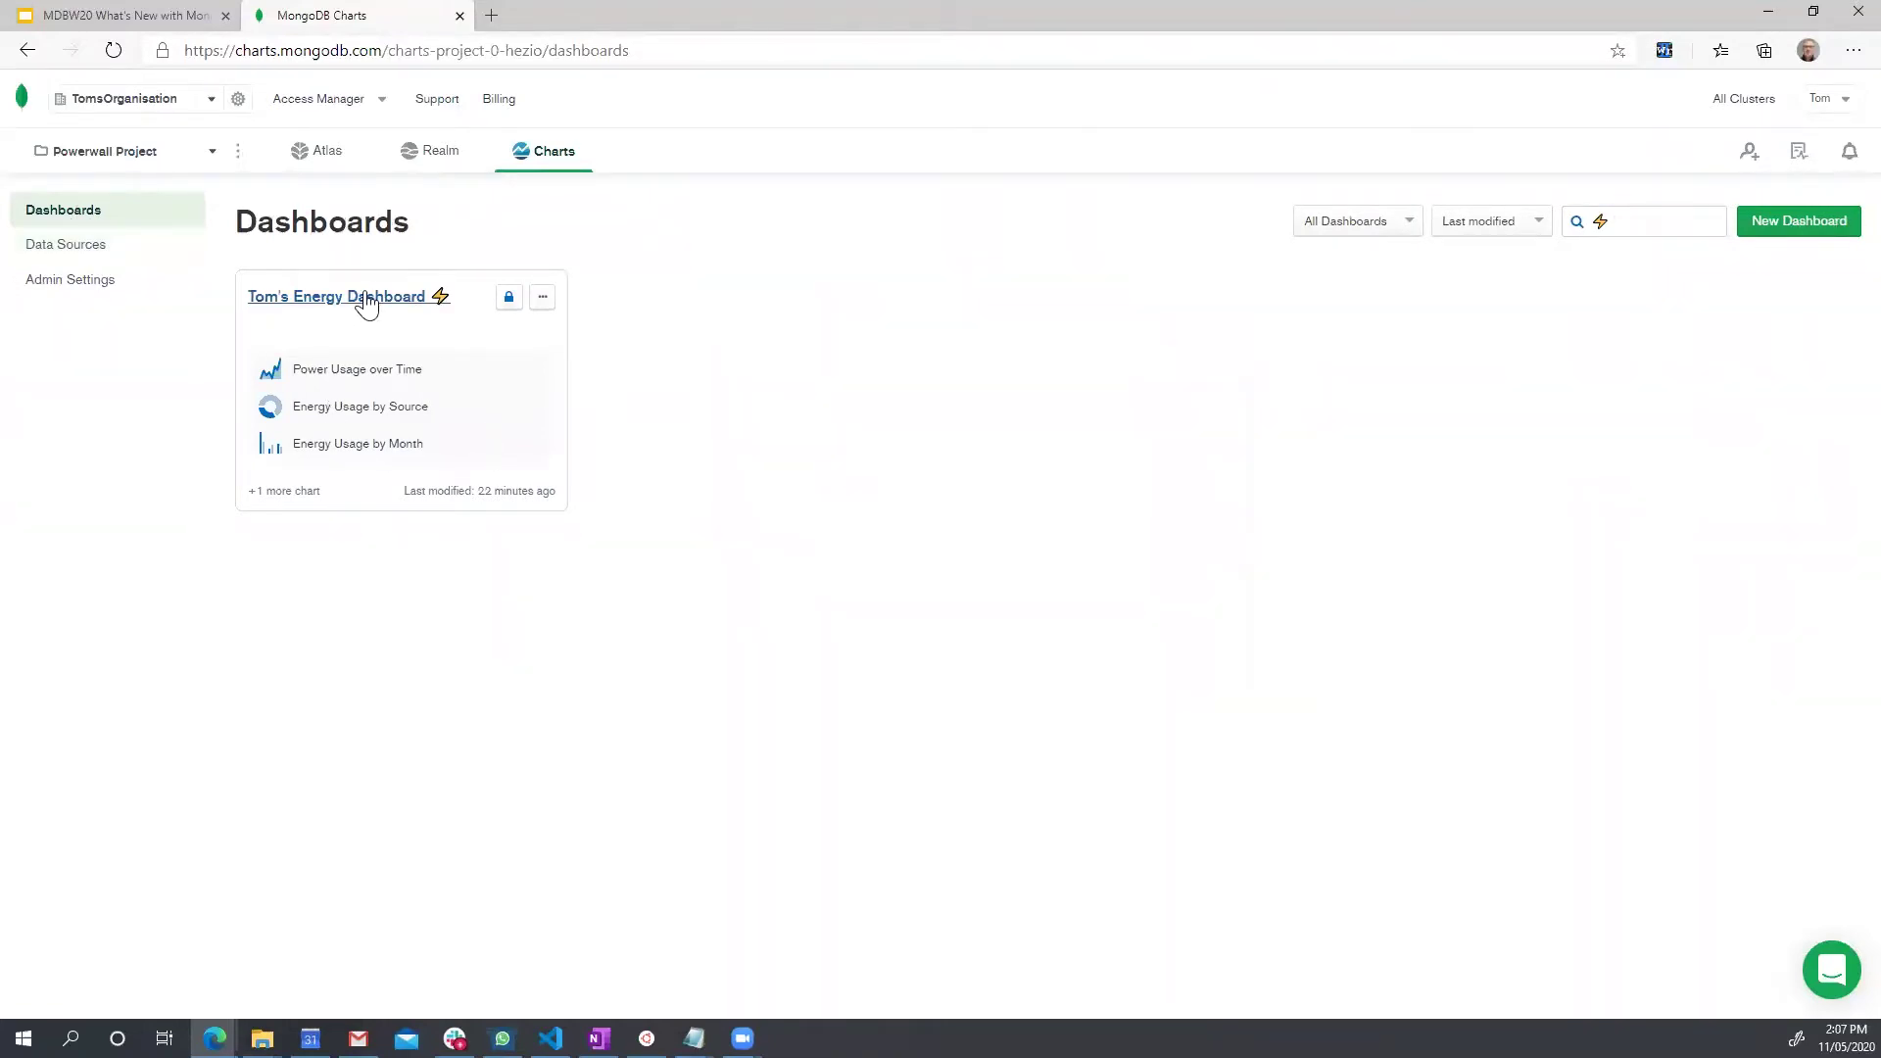
left_click(368, 299)
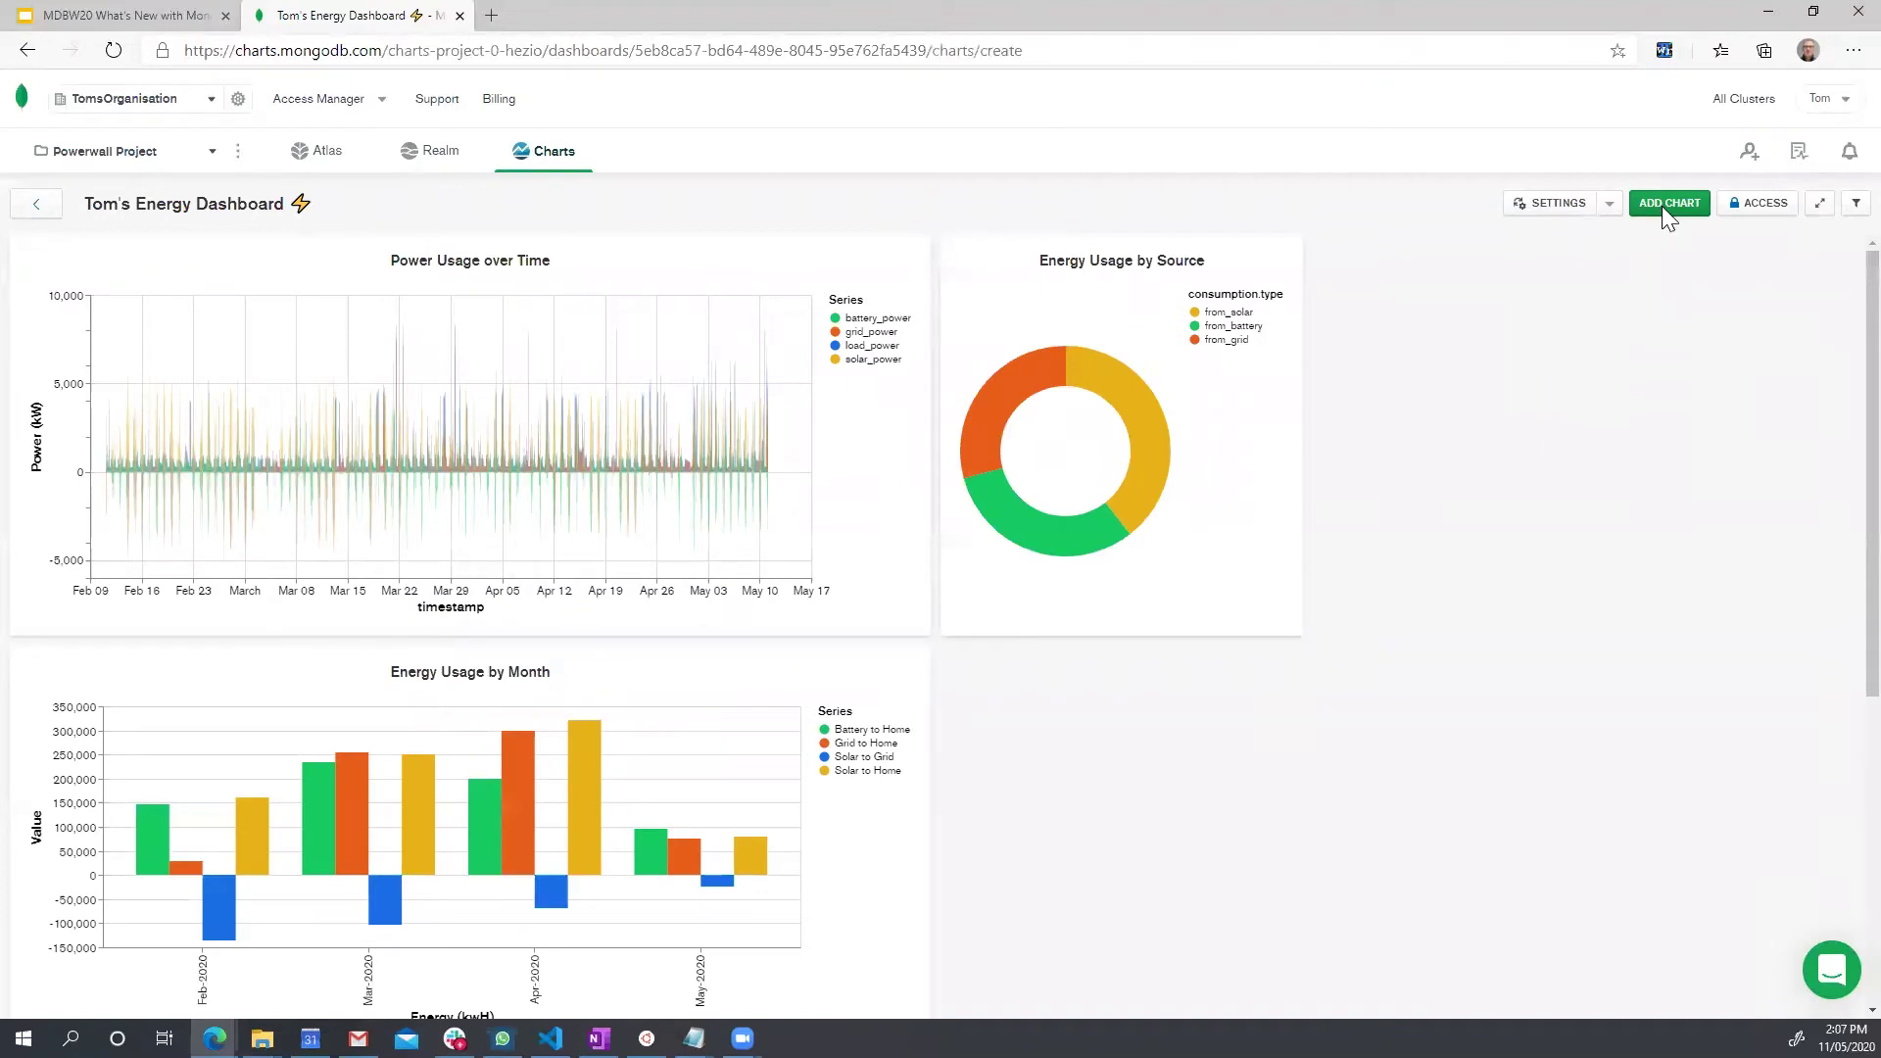
left_click(1664, 207)
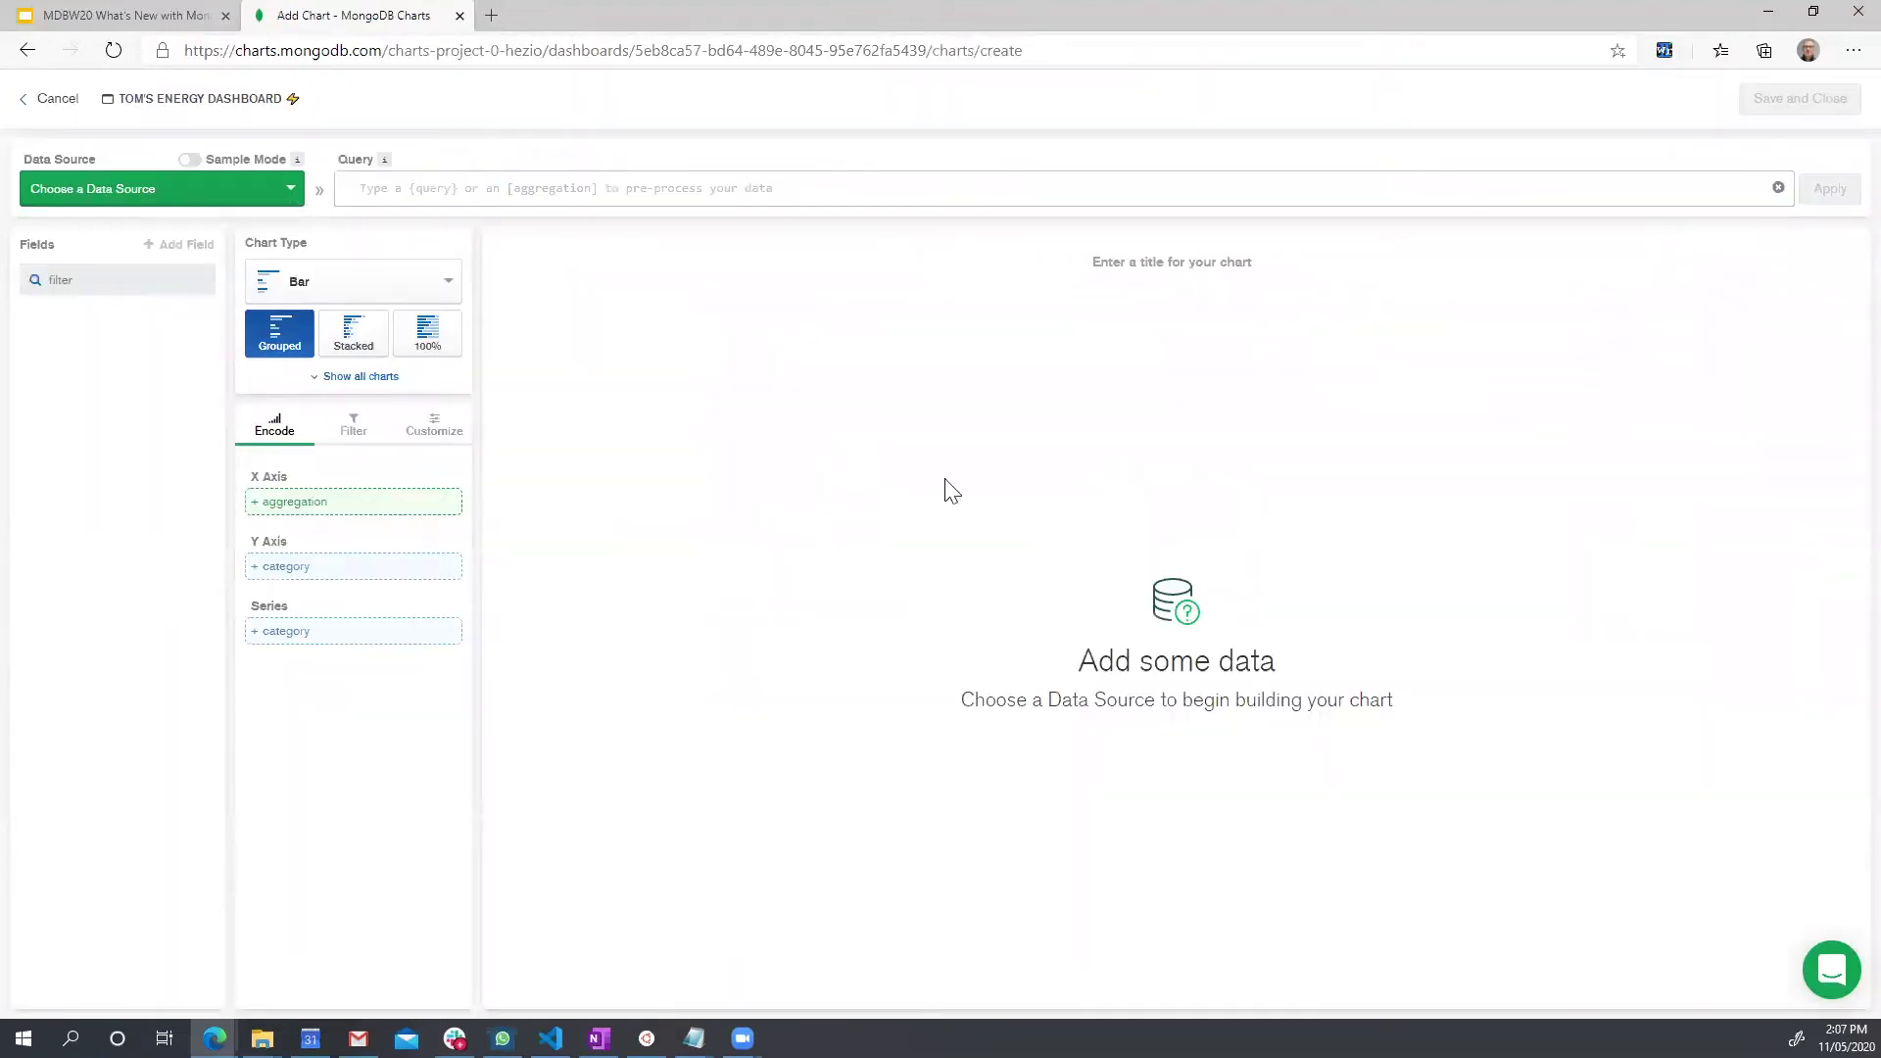
left_click(224, 186)
left_click(162, 262)
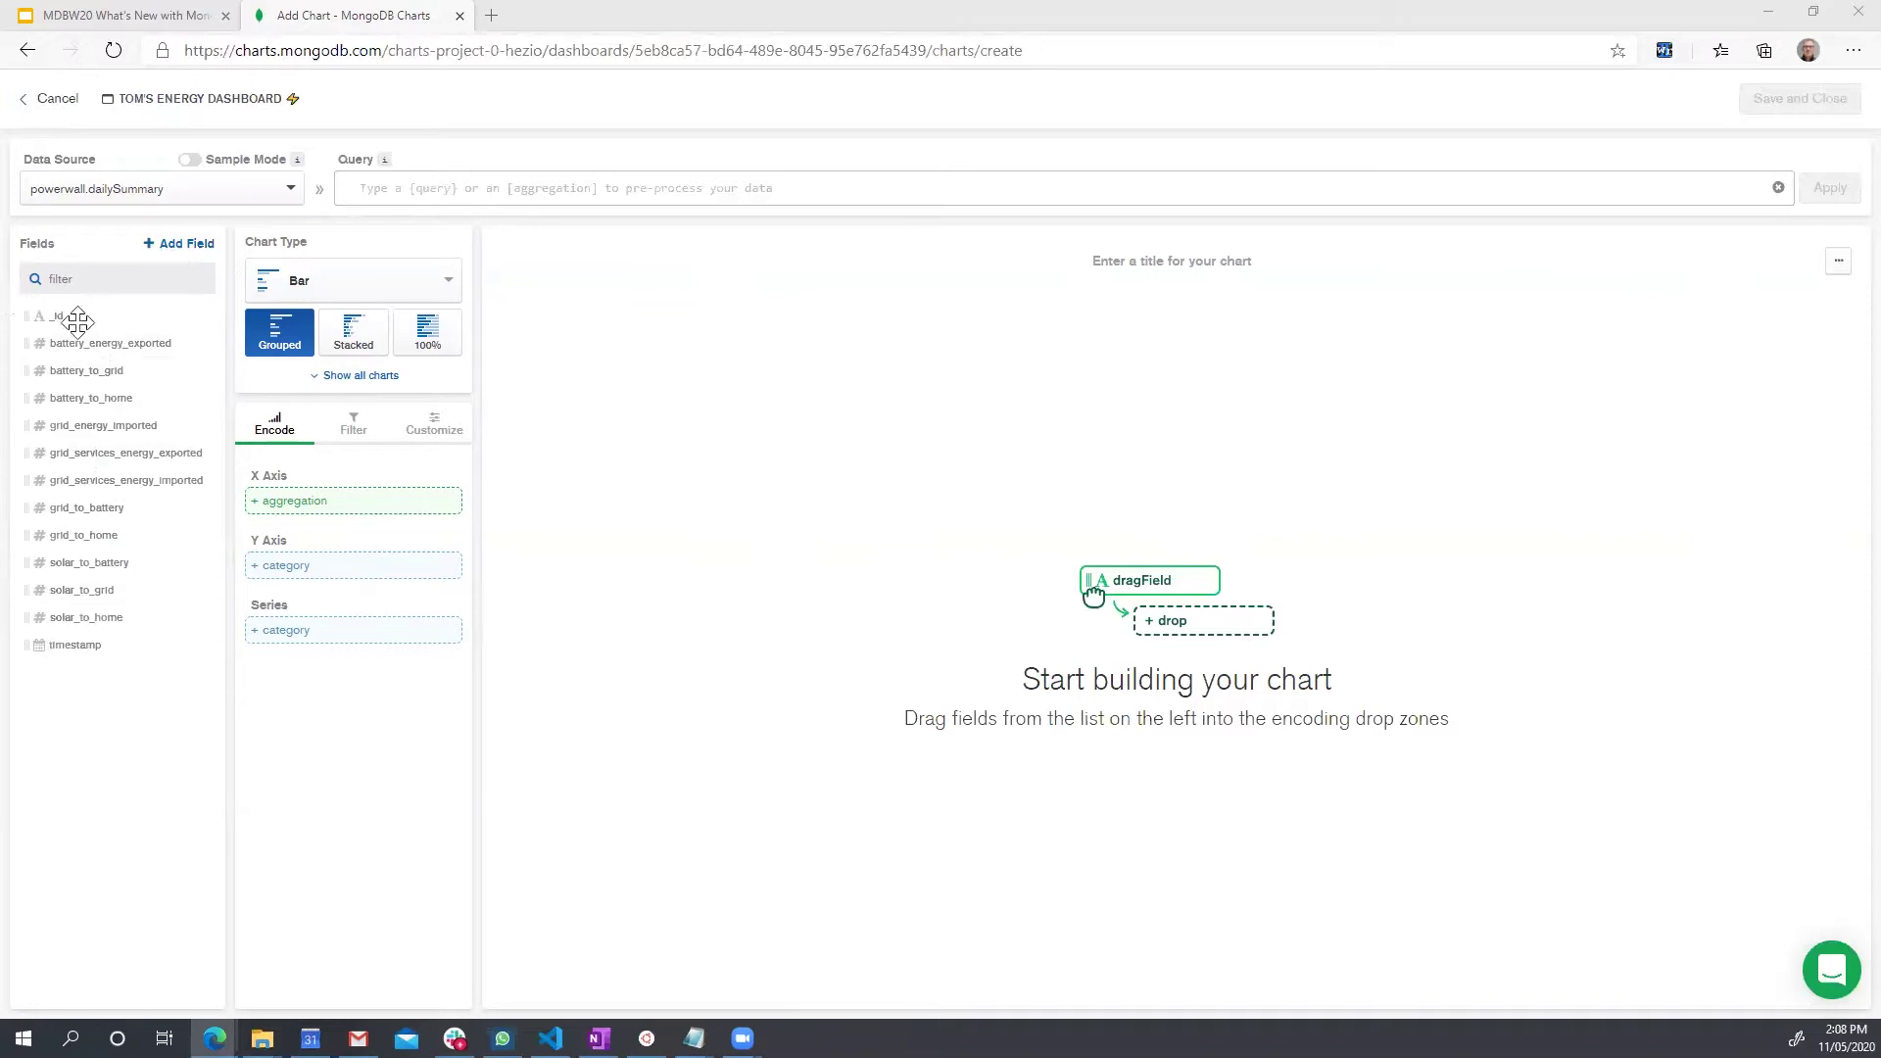
- Add calculated field self_powered_percentage as (solar_to_home + battery_to_home) / (solar_to_home + battery_to_home + grid_to_home)
left_click(181, 246)
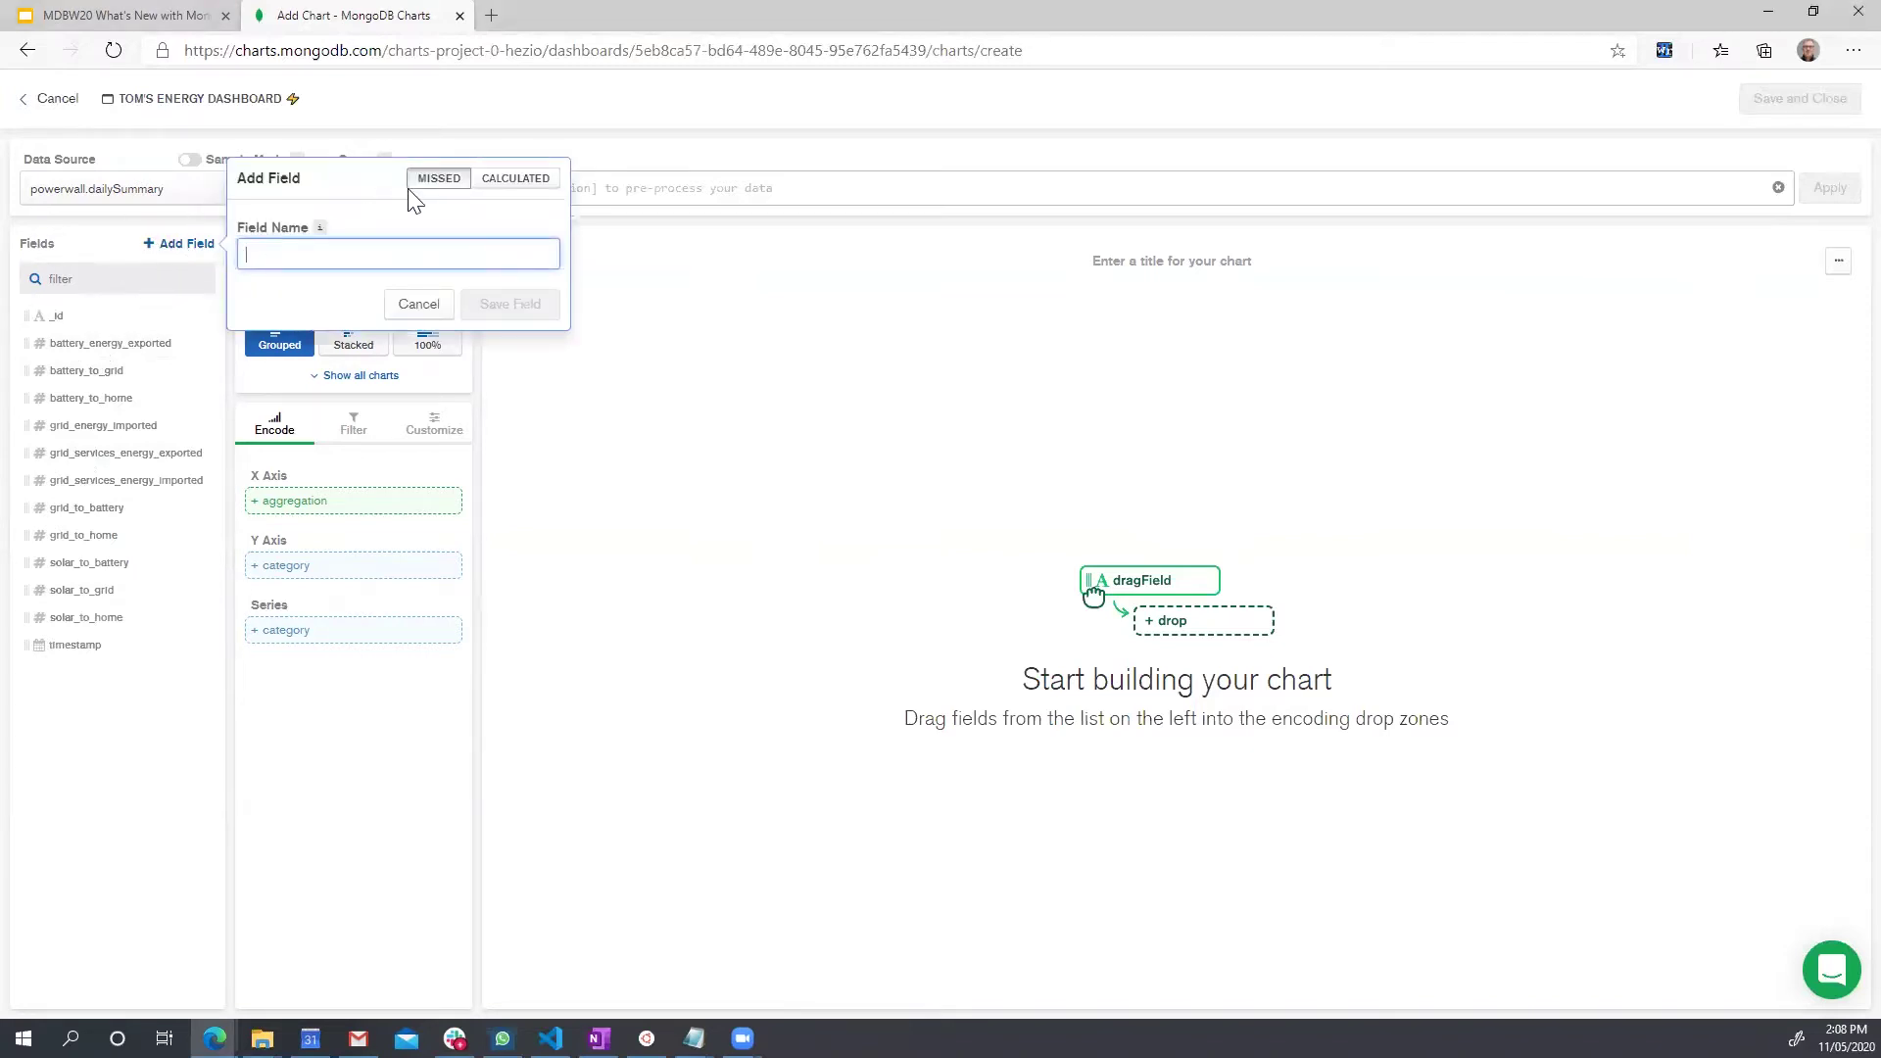
left_click(511, 186)
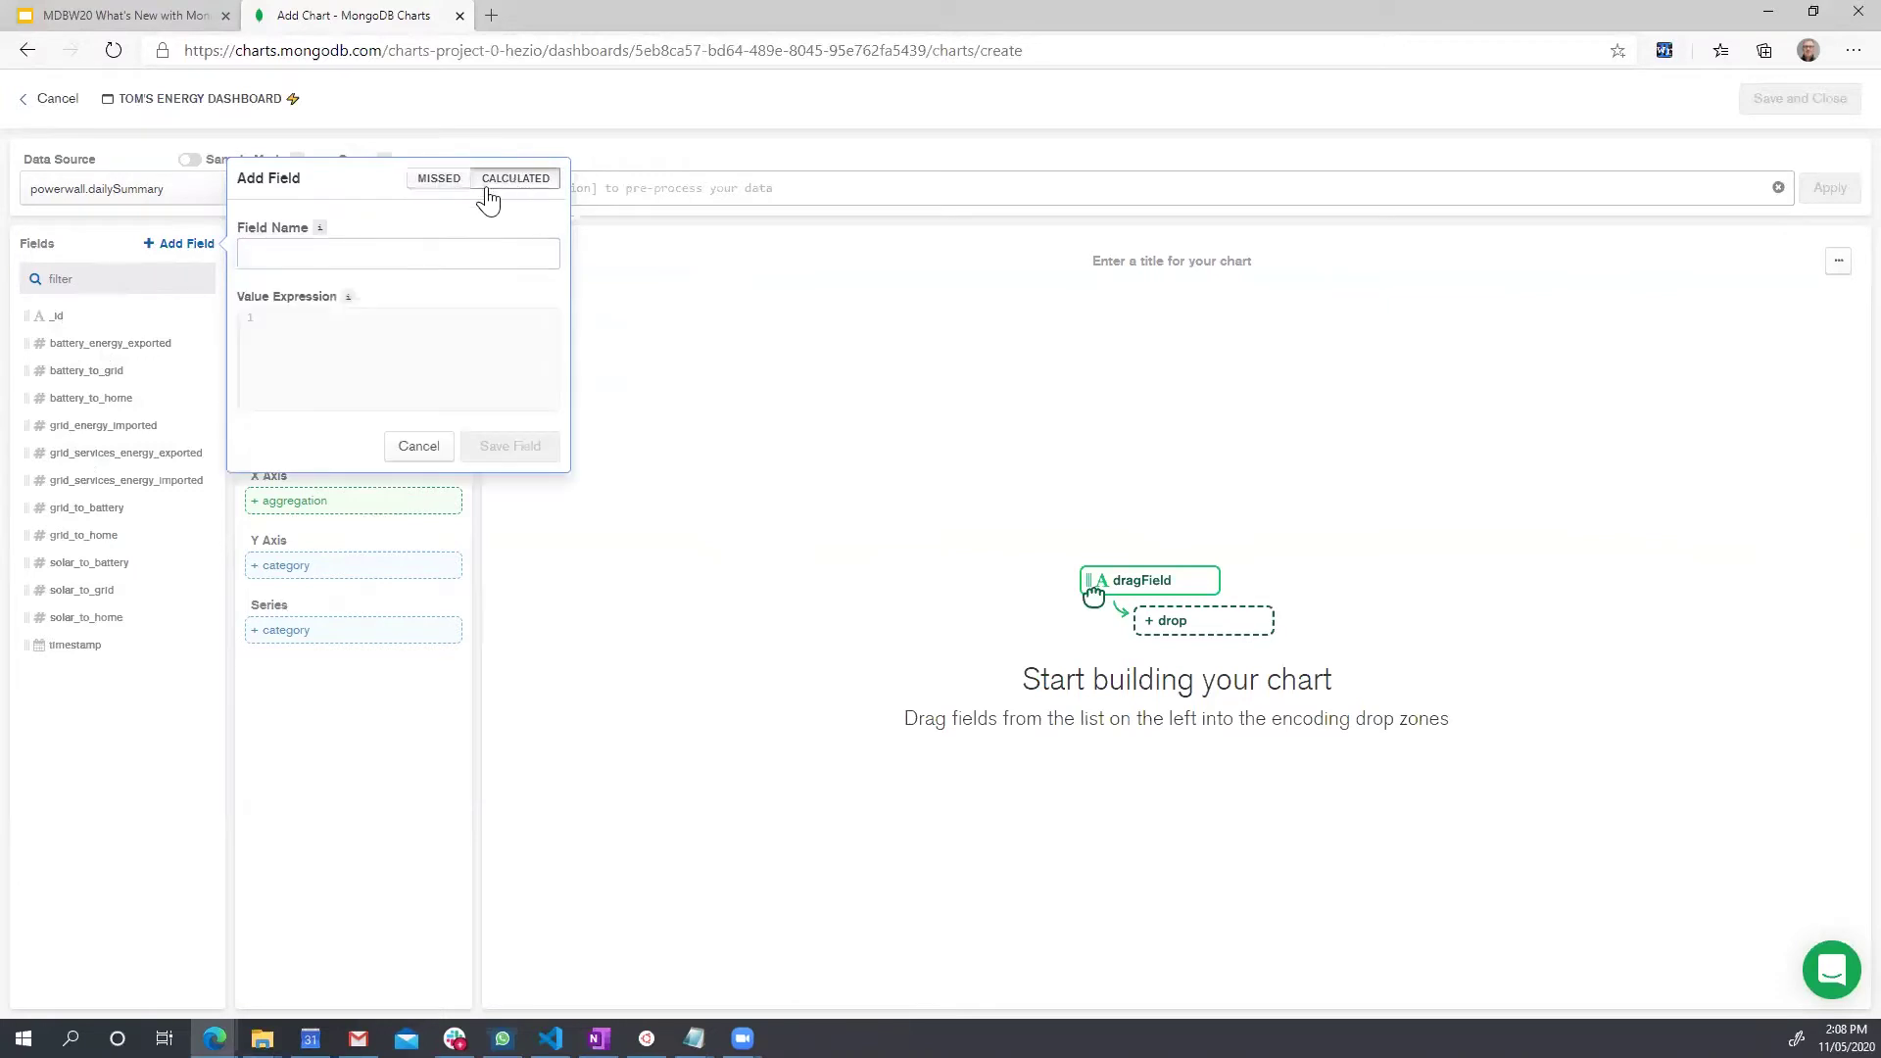
left_click(385, 247)
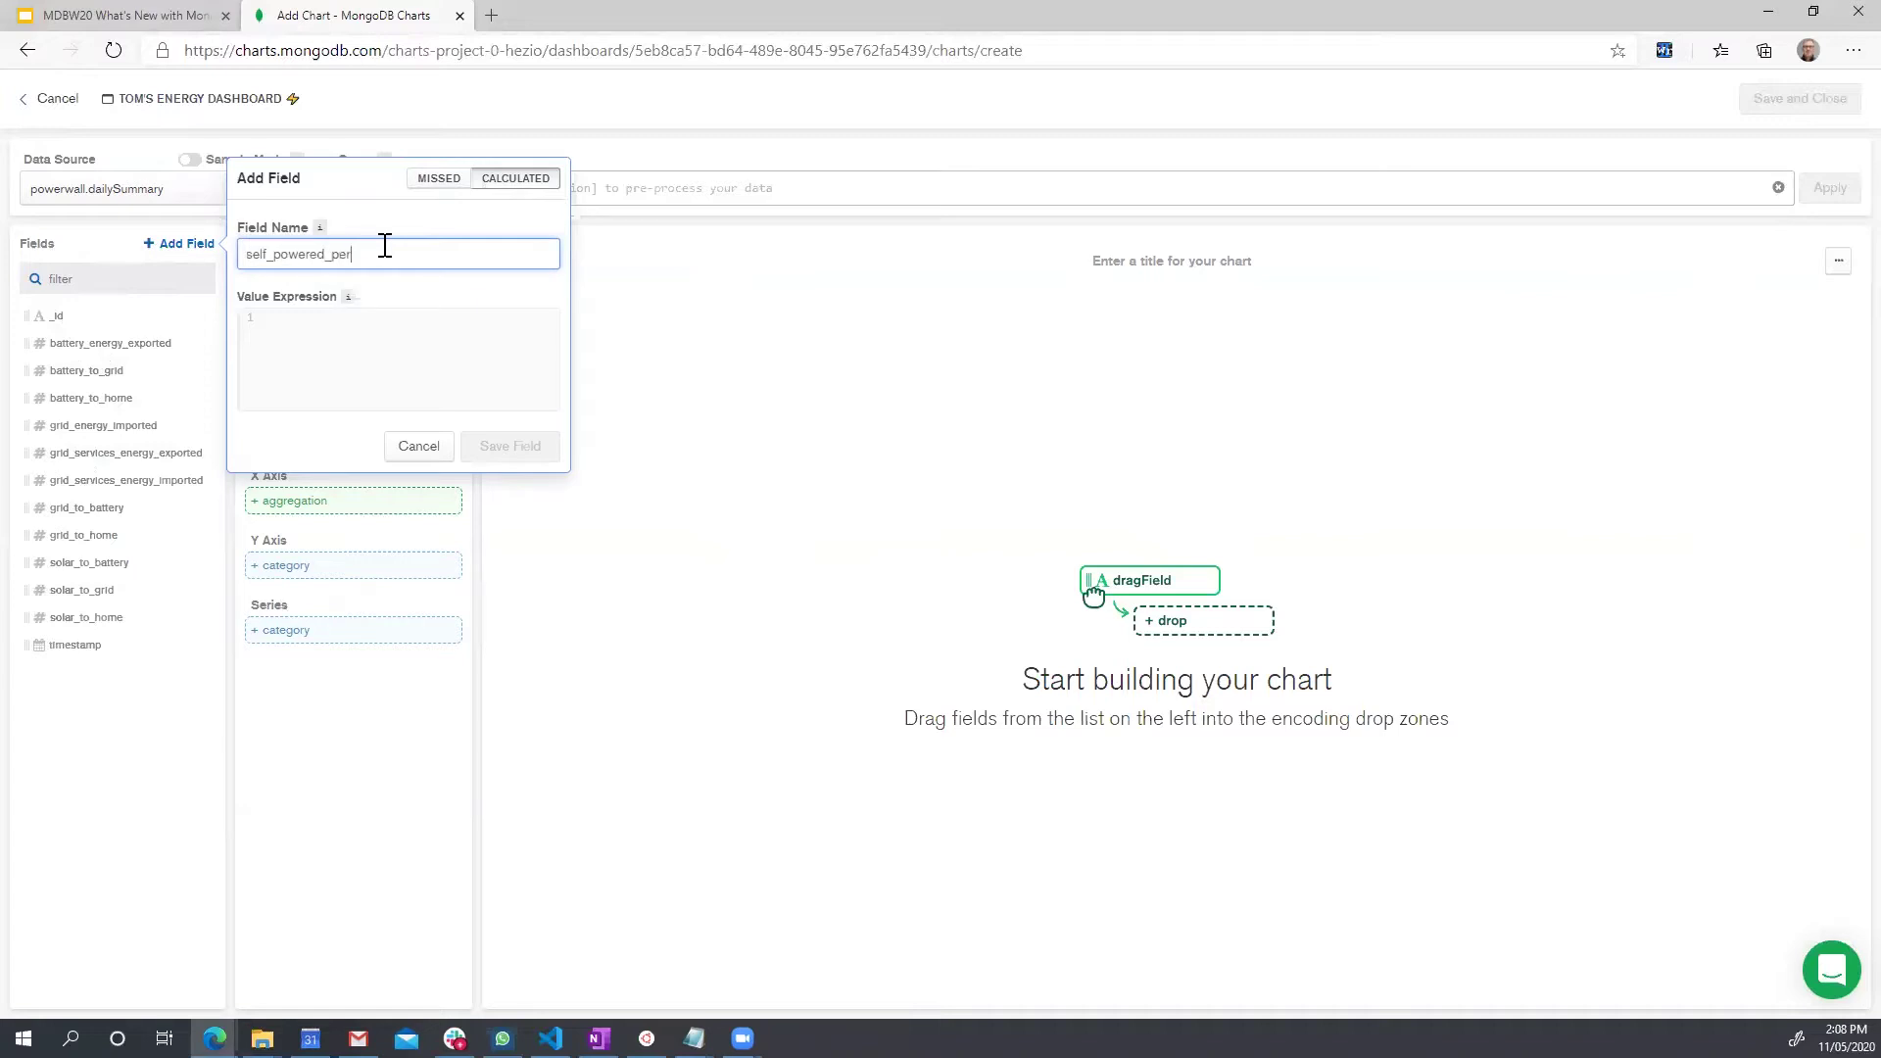
left_click(349, 343)
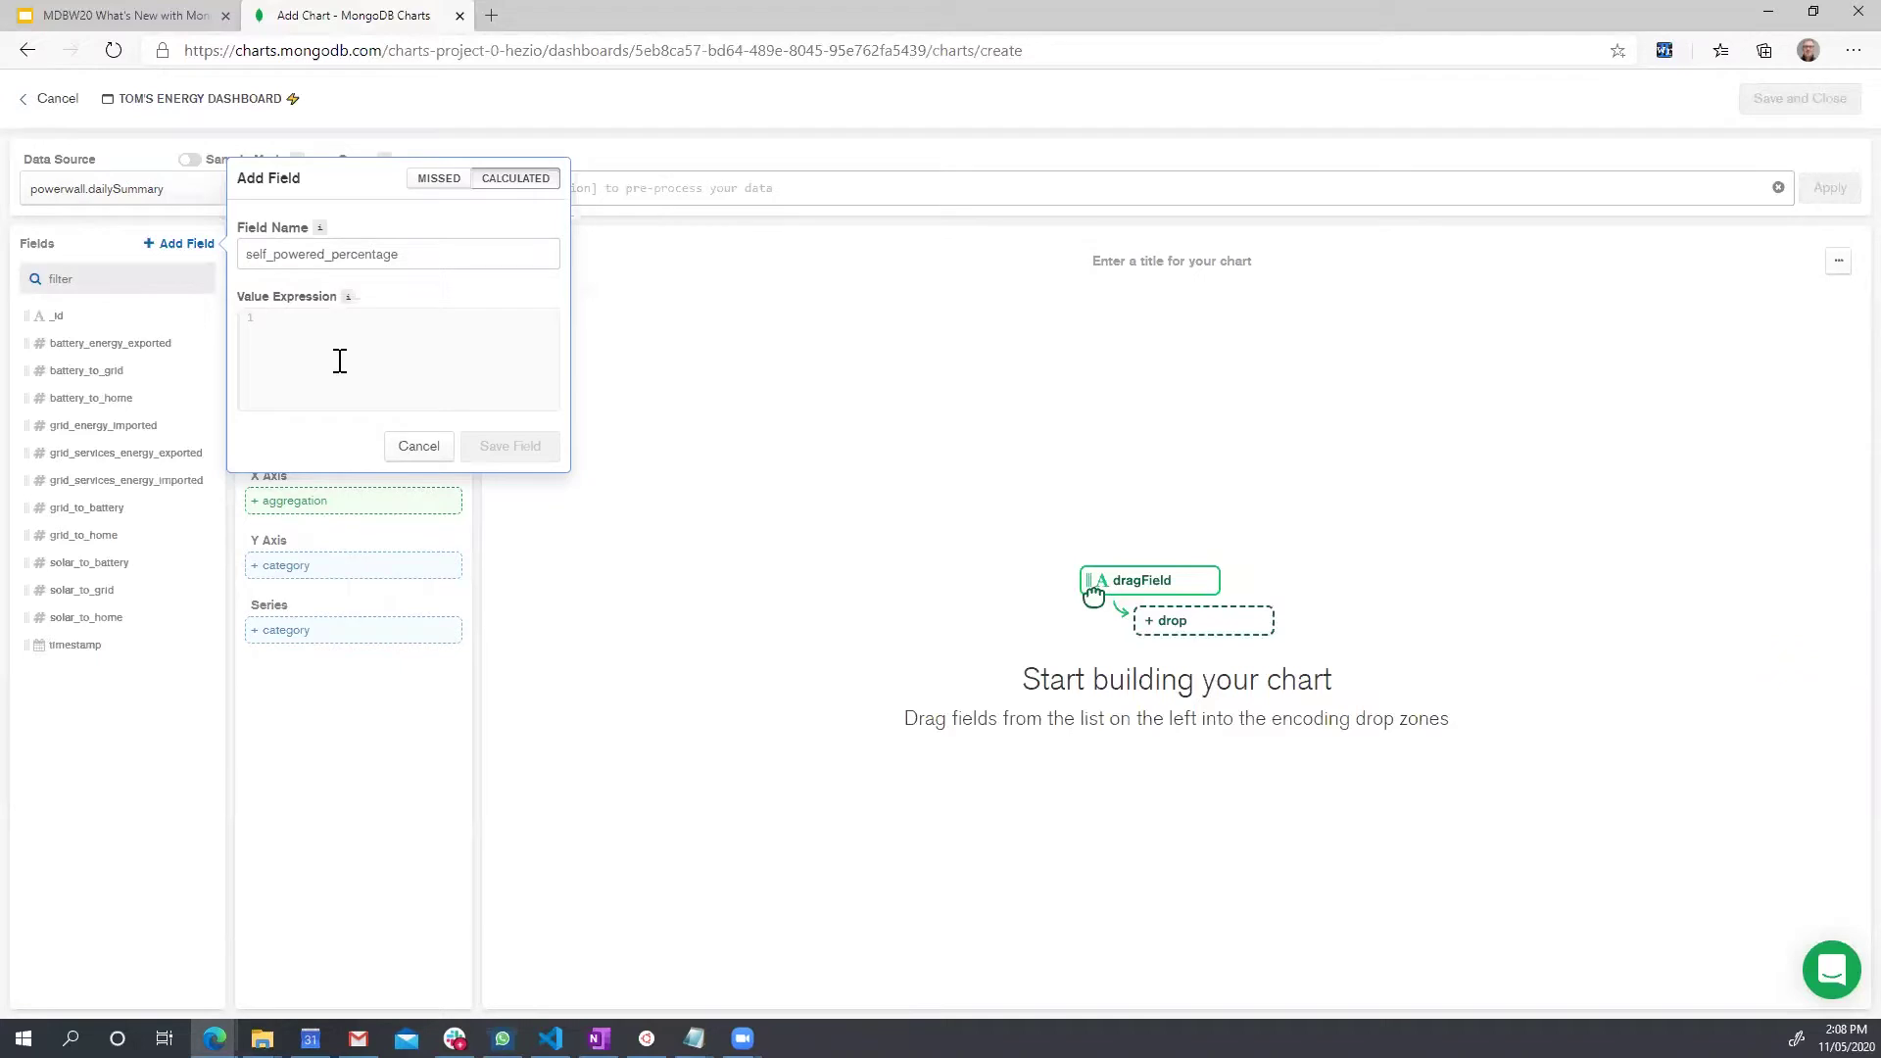
key("ctrl+v")
scroll(339, 362, "up", 2)
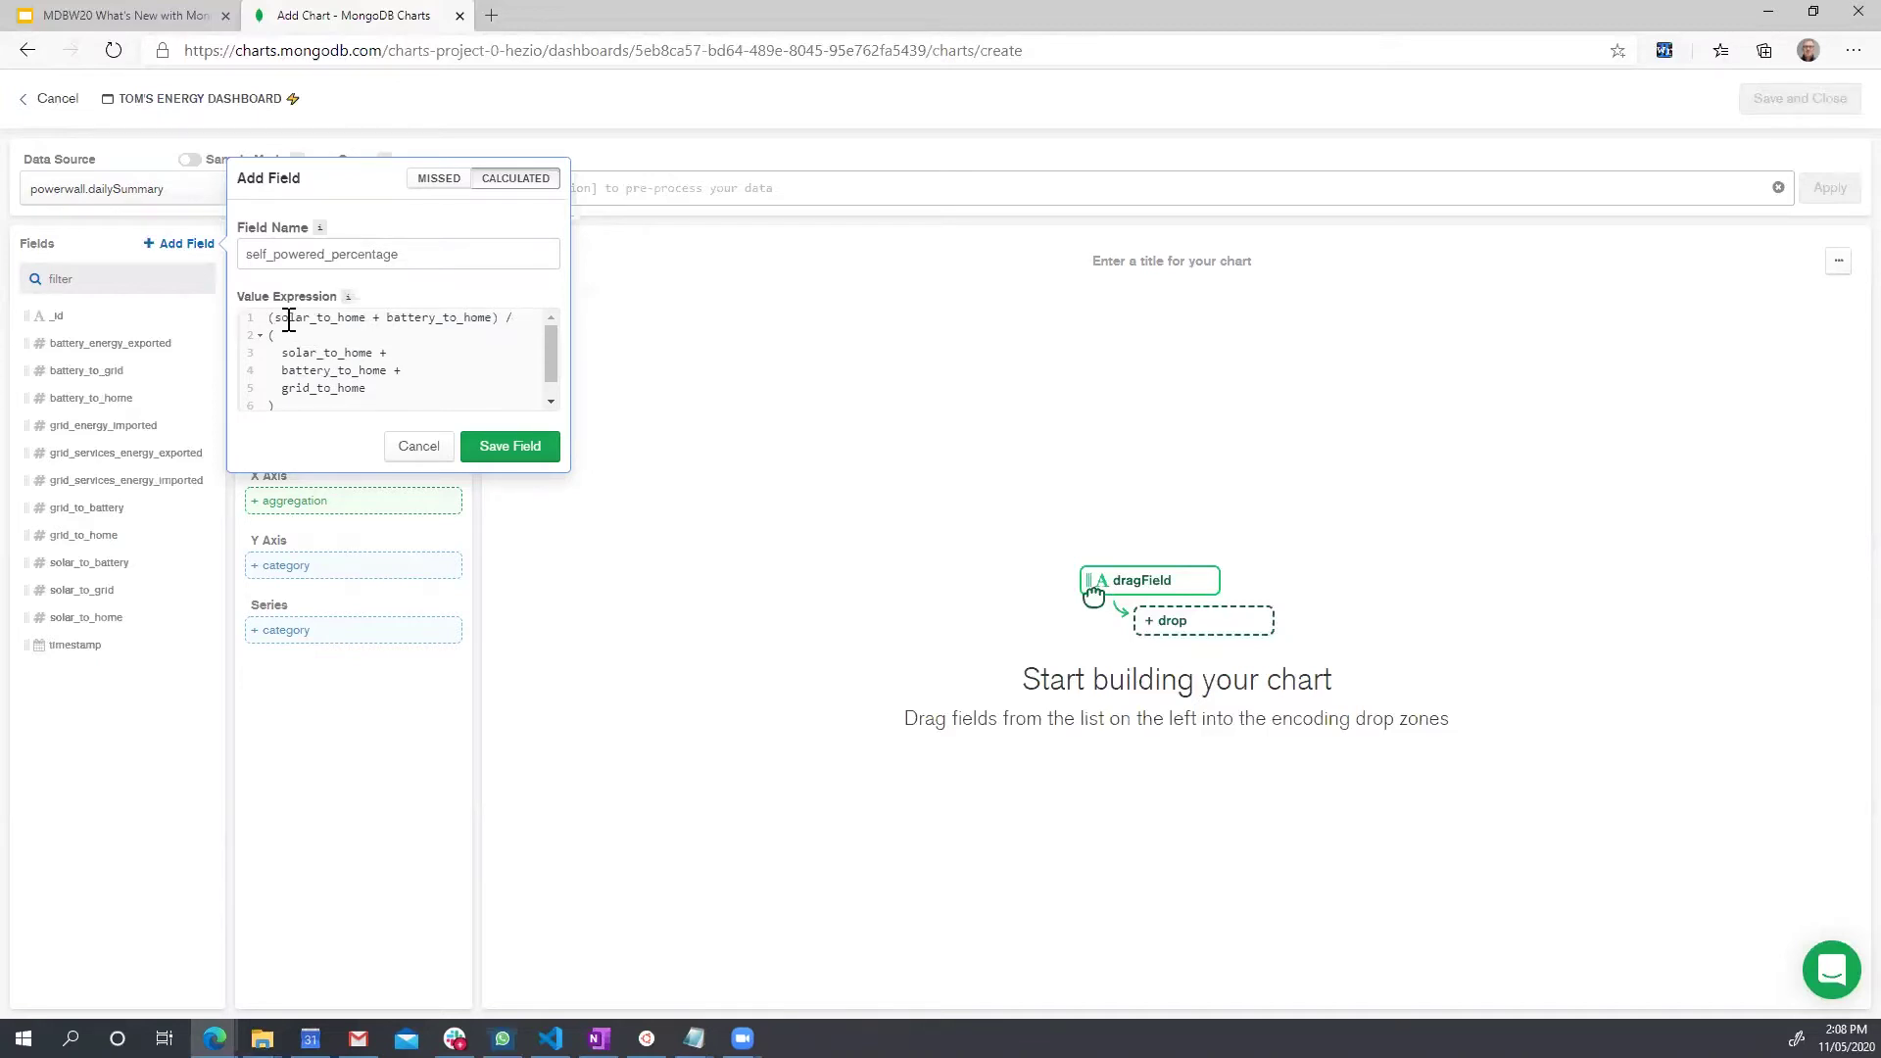
left_click_drag(278, 320, 317, 315)
left_click(319, 314)
left_click(517, 315)
left_click_drag(282, 388, 331, 388)
left_click(331, 388)
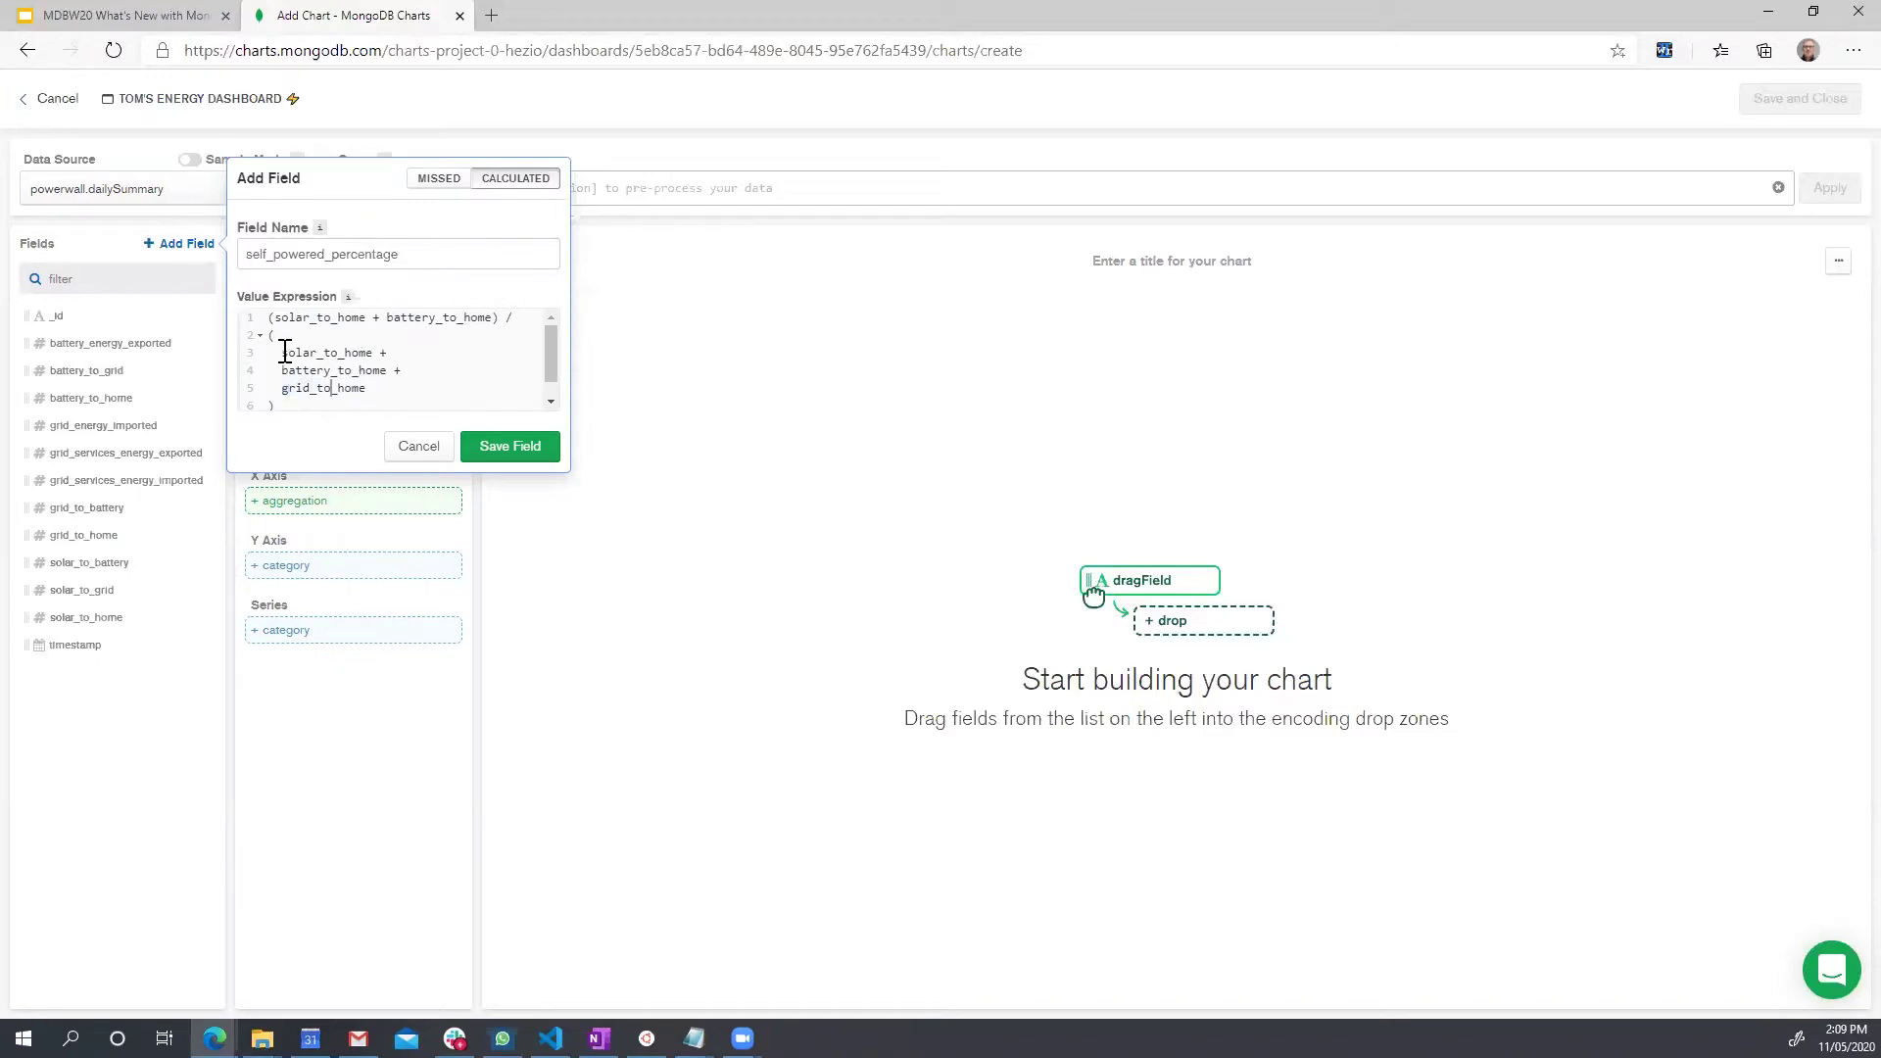
left_click(517, 449)
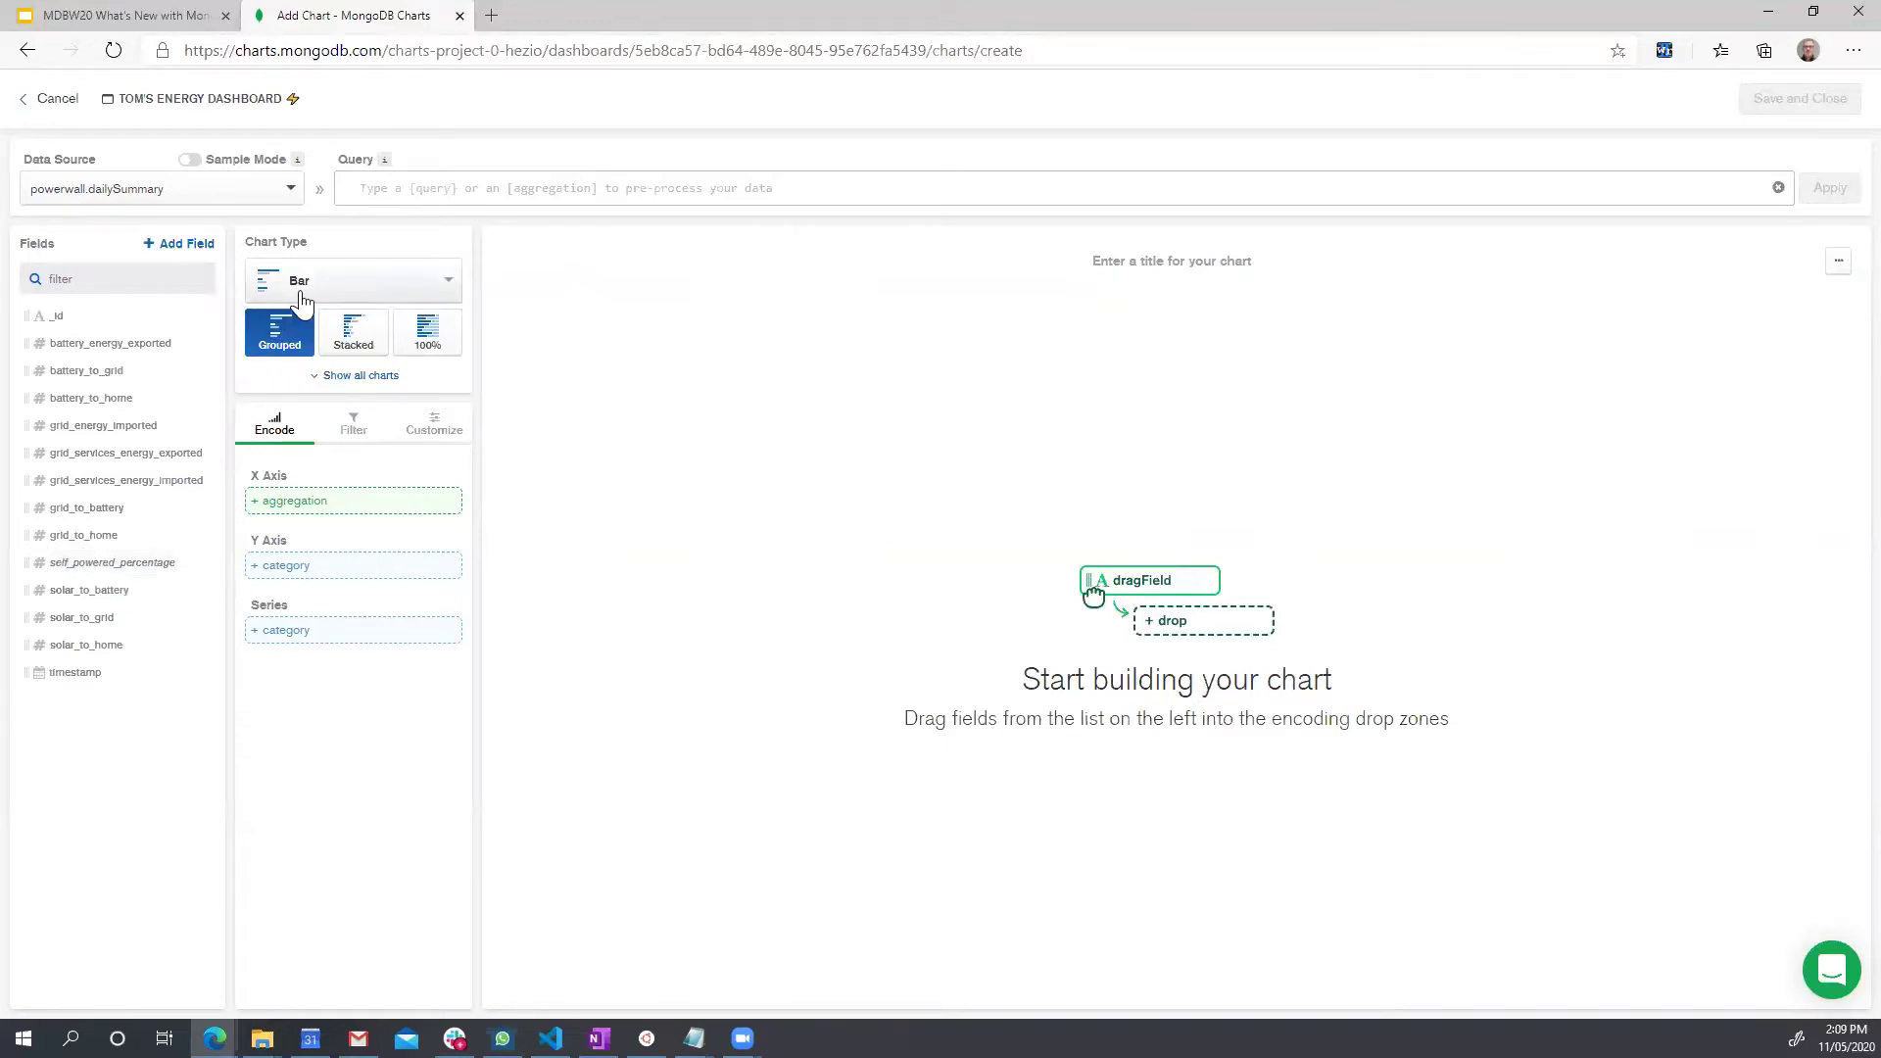
- Change the chart type to Column and assign timestamp to the X axis, binned by month
left_click(338, 282)
left_click(356, 372)
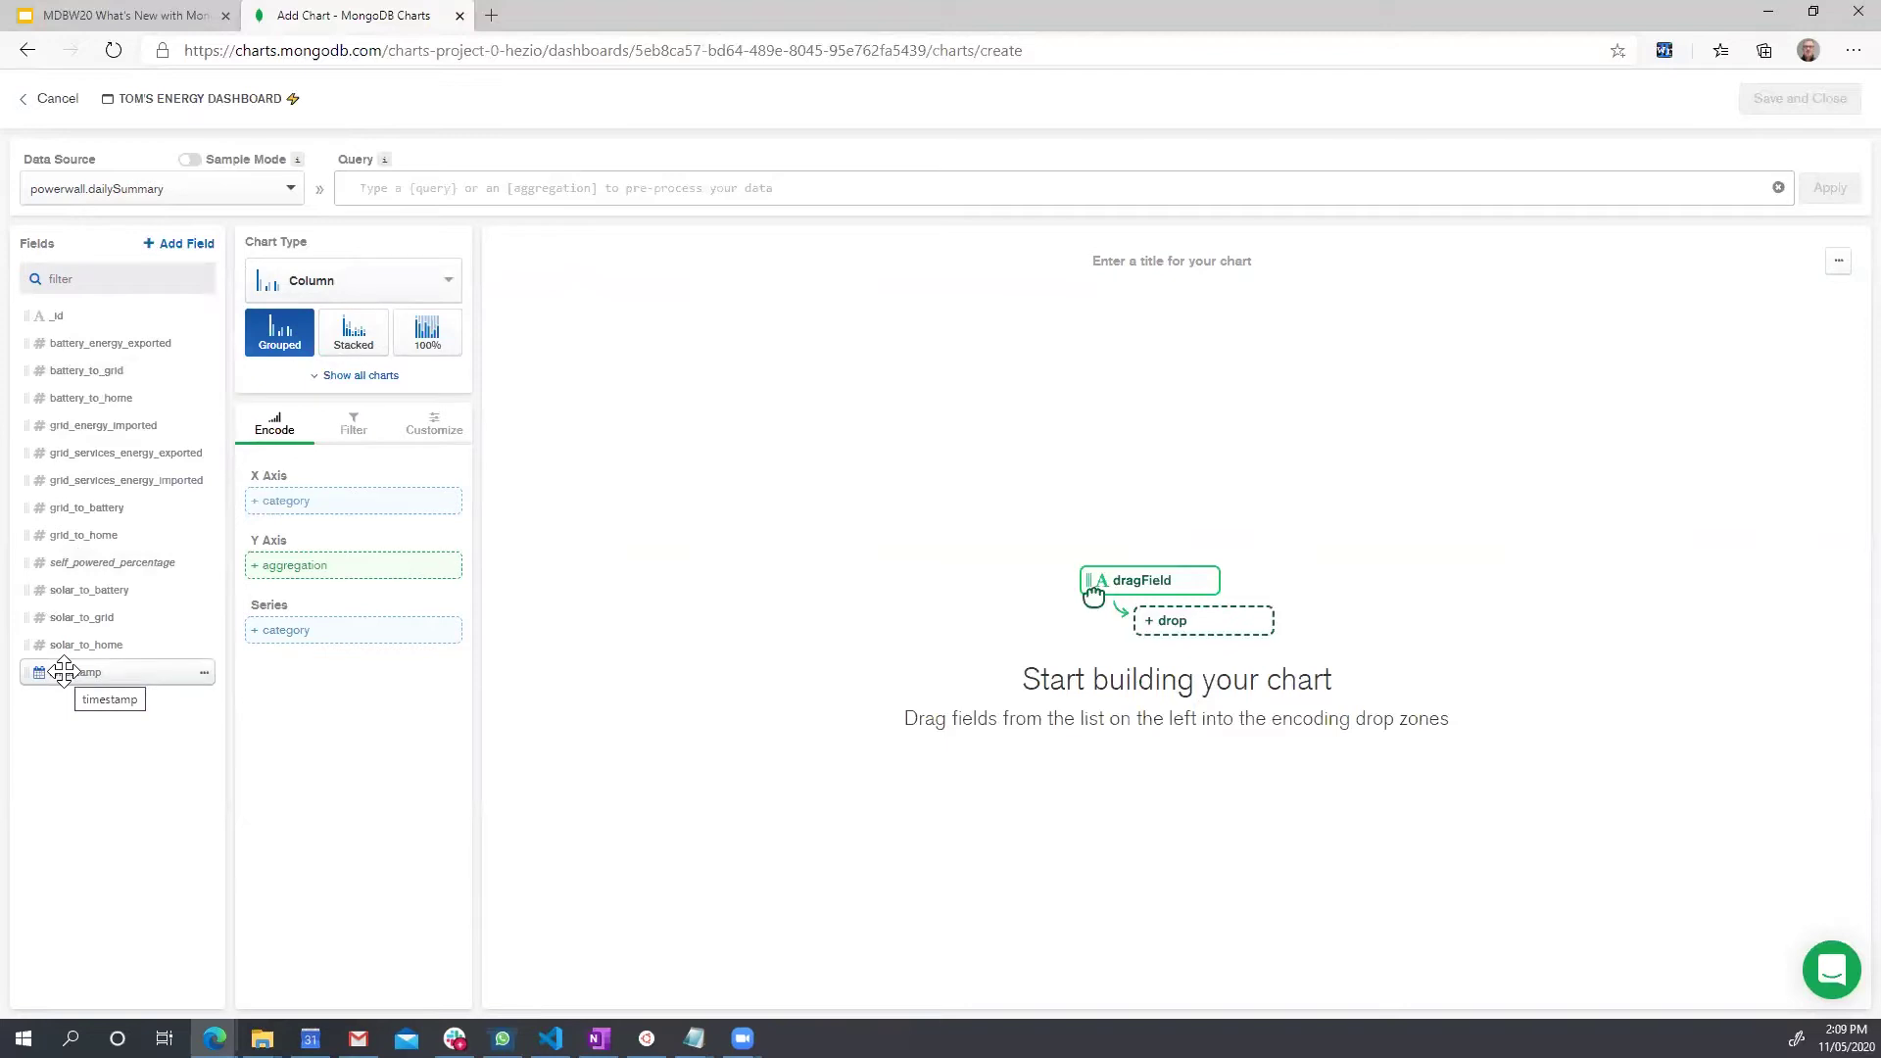
left_click_drag(64, 672, 327, 499)
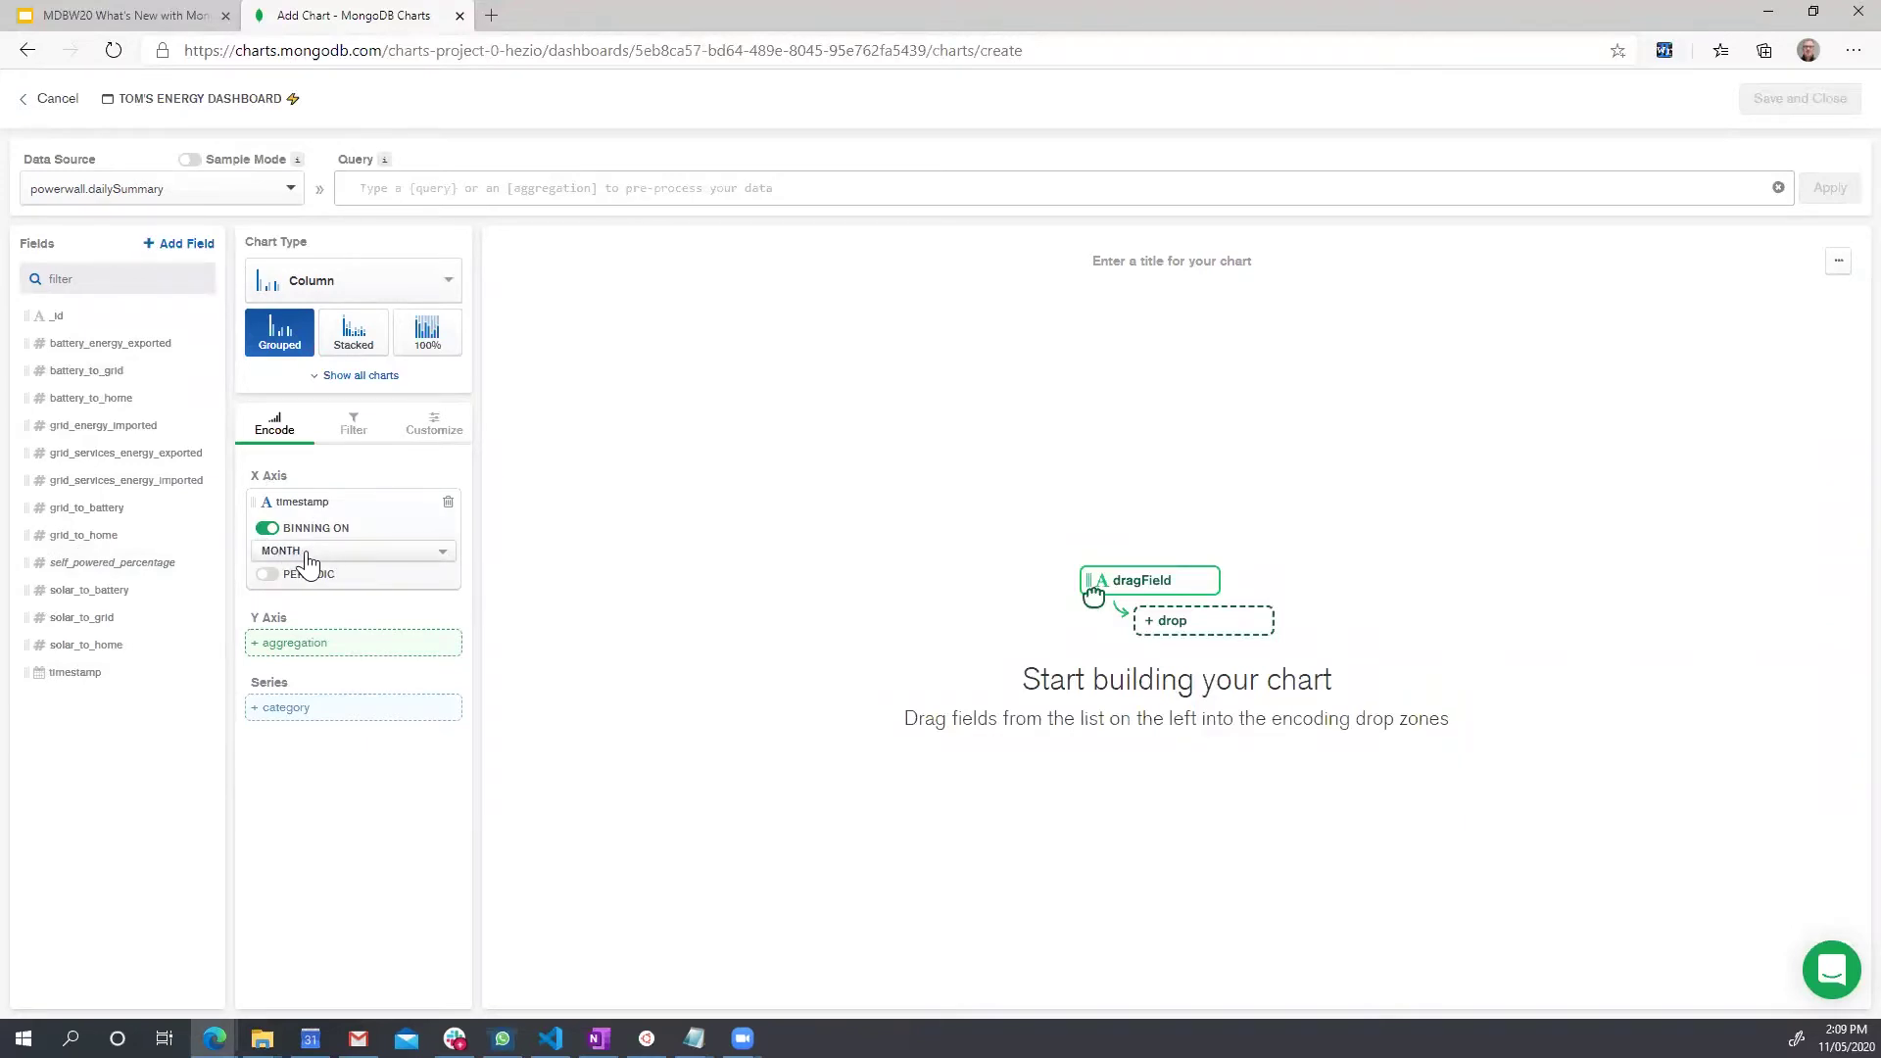
- Assign self_powered_percentage to the Y axis and aggregate it by mean
left_click_drag(123, 560, 372, 638)
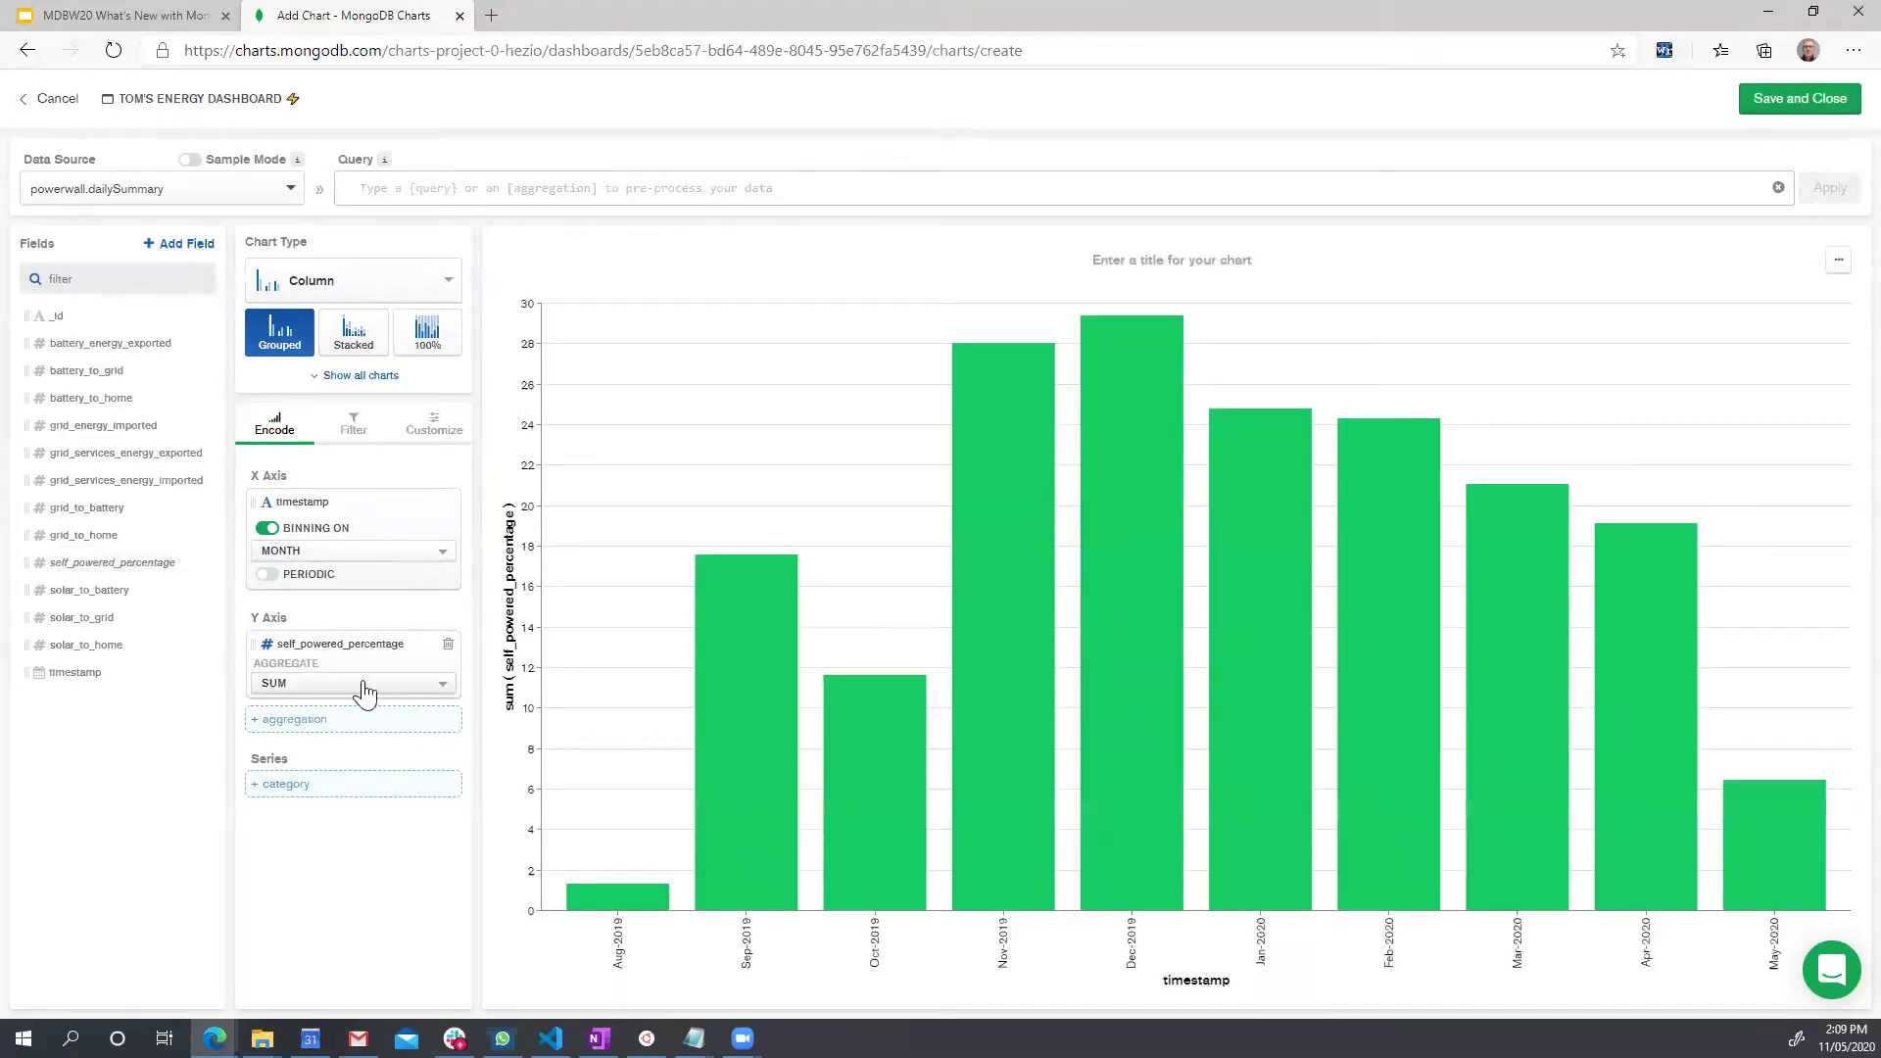
left_click(360, 684)
left_click(304, 780)
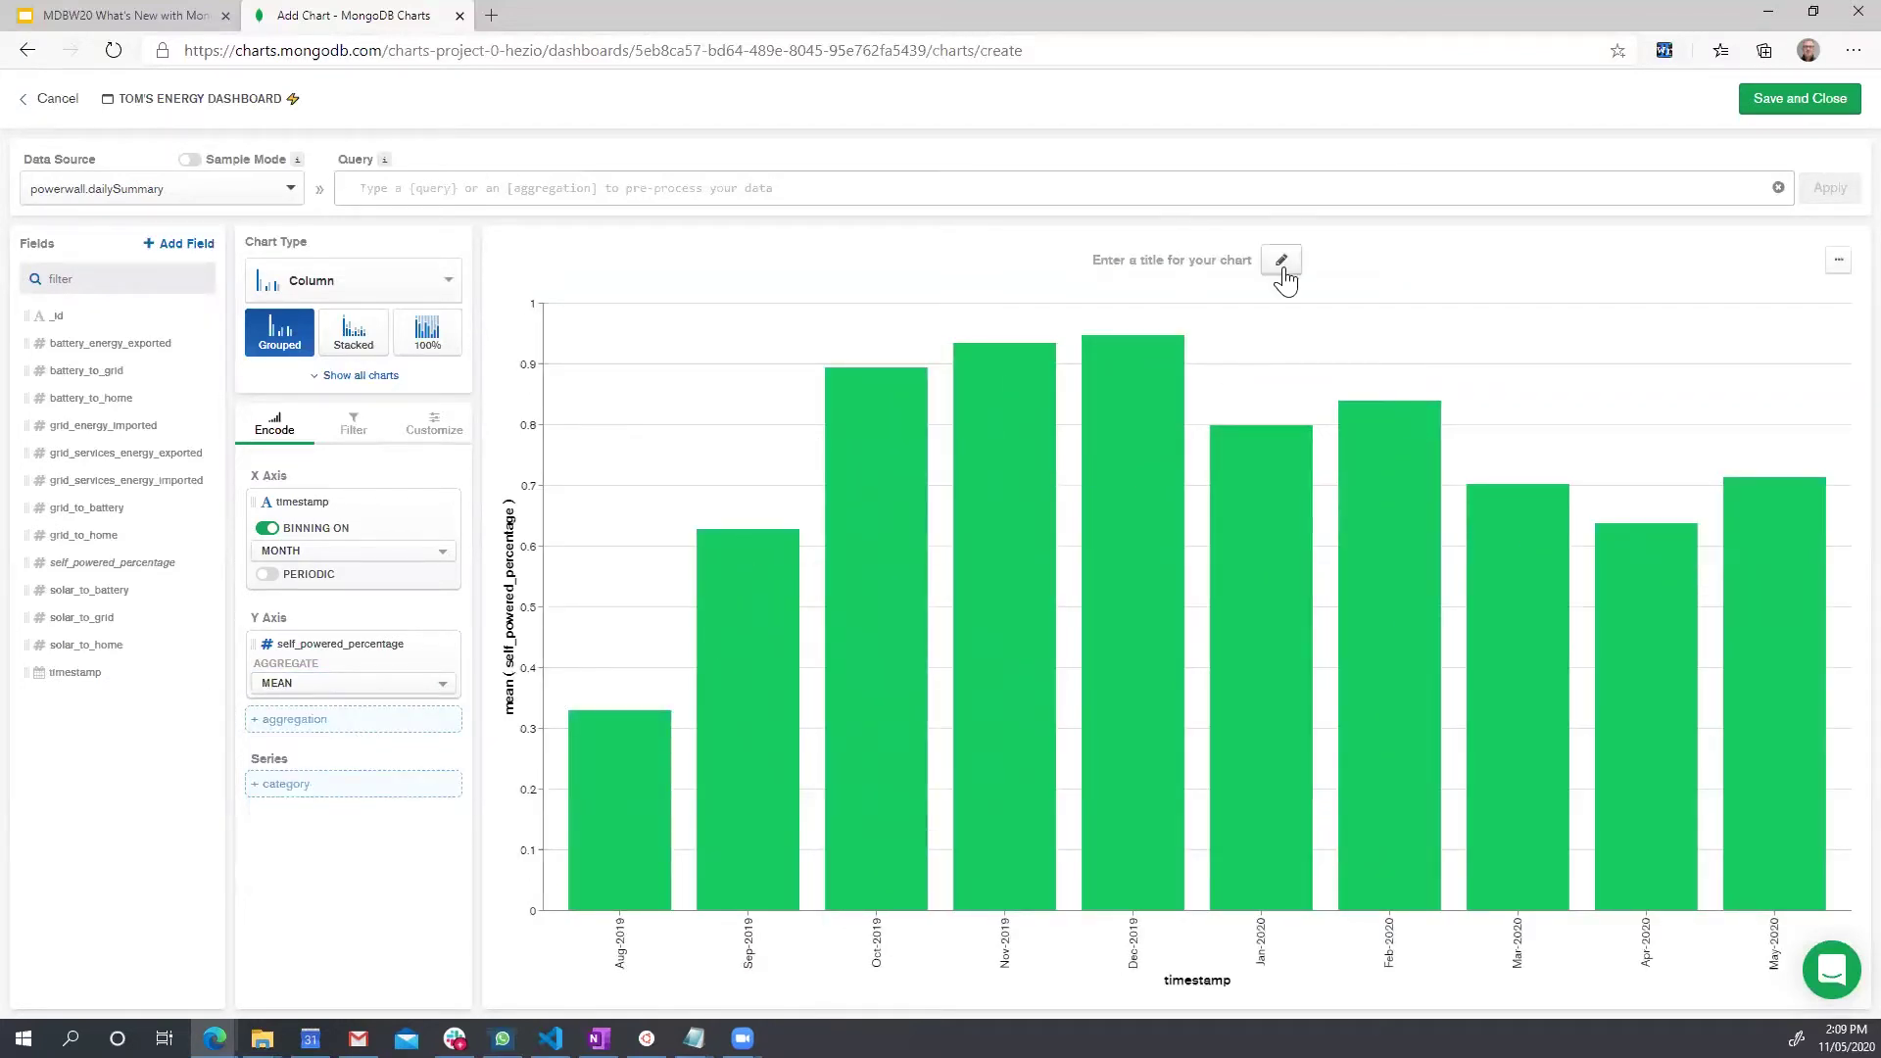
- Title the chart "Self Powered By Month" and save it to the dashboard
left_click(1280, 262)
type("Self Powered By Month")
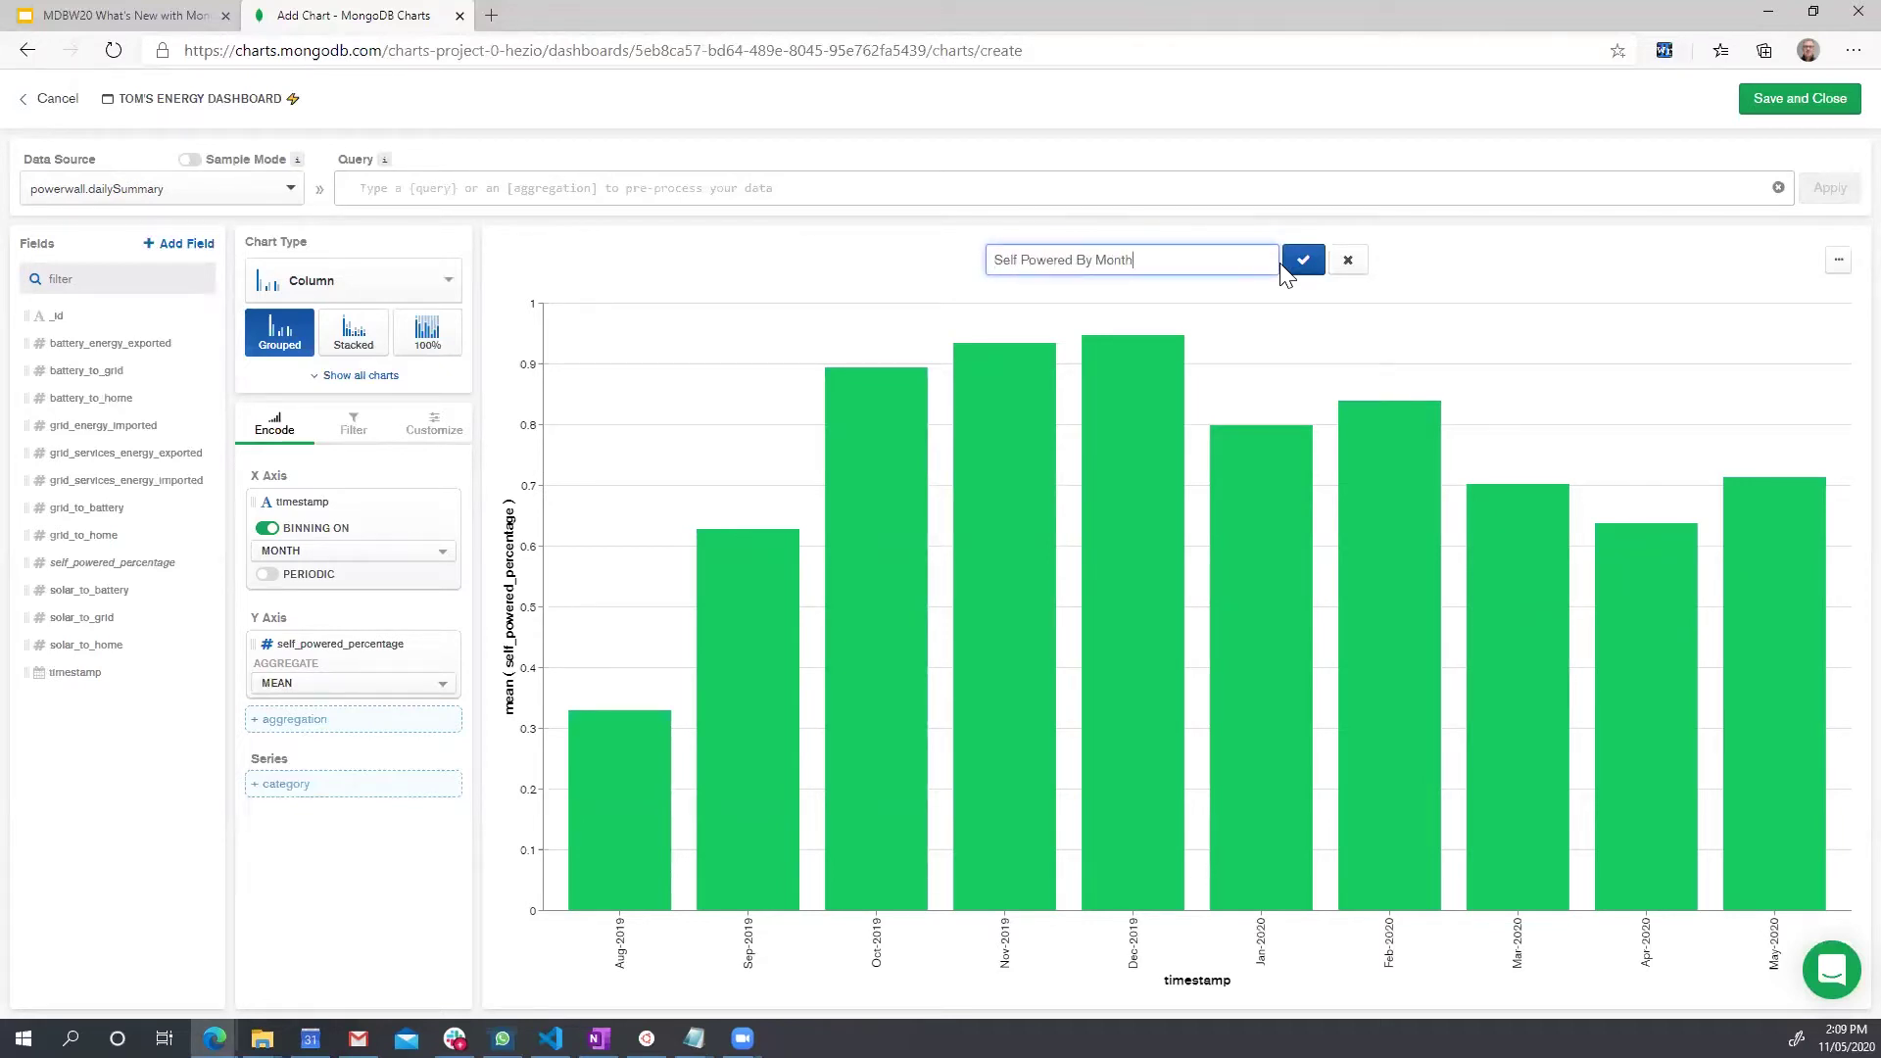
left_click(1285, 265)
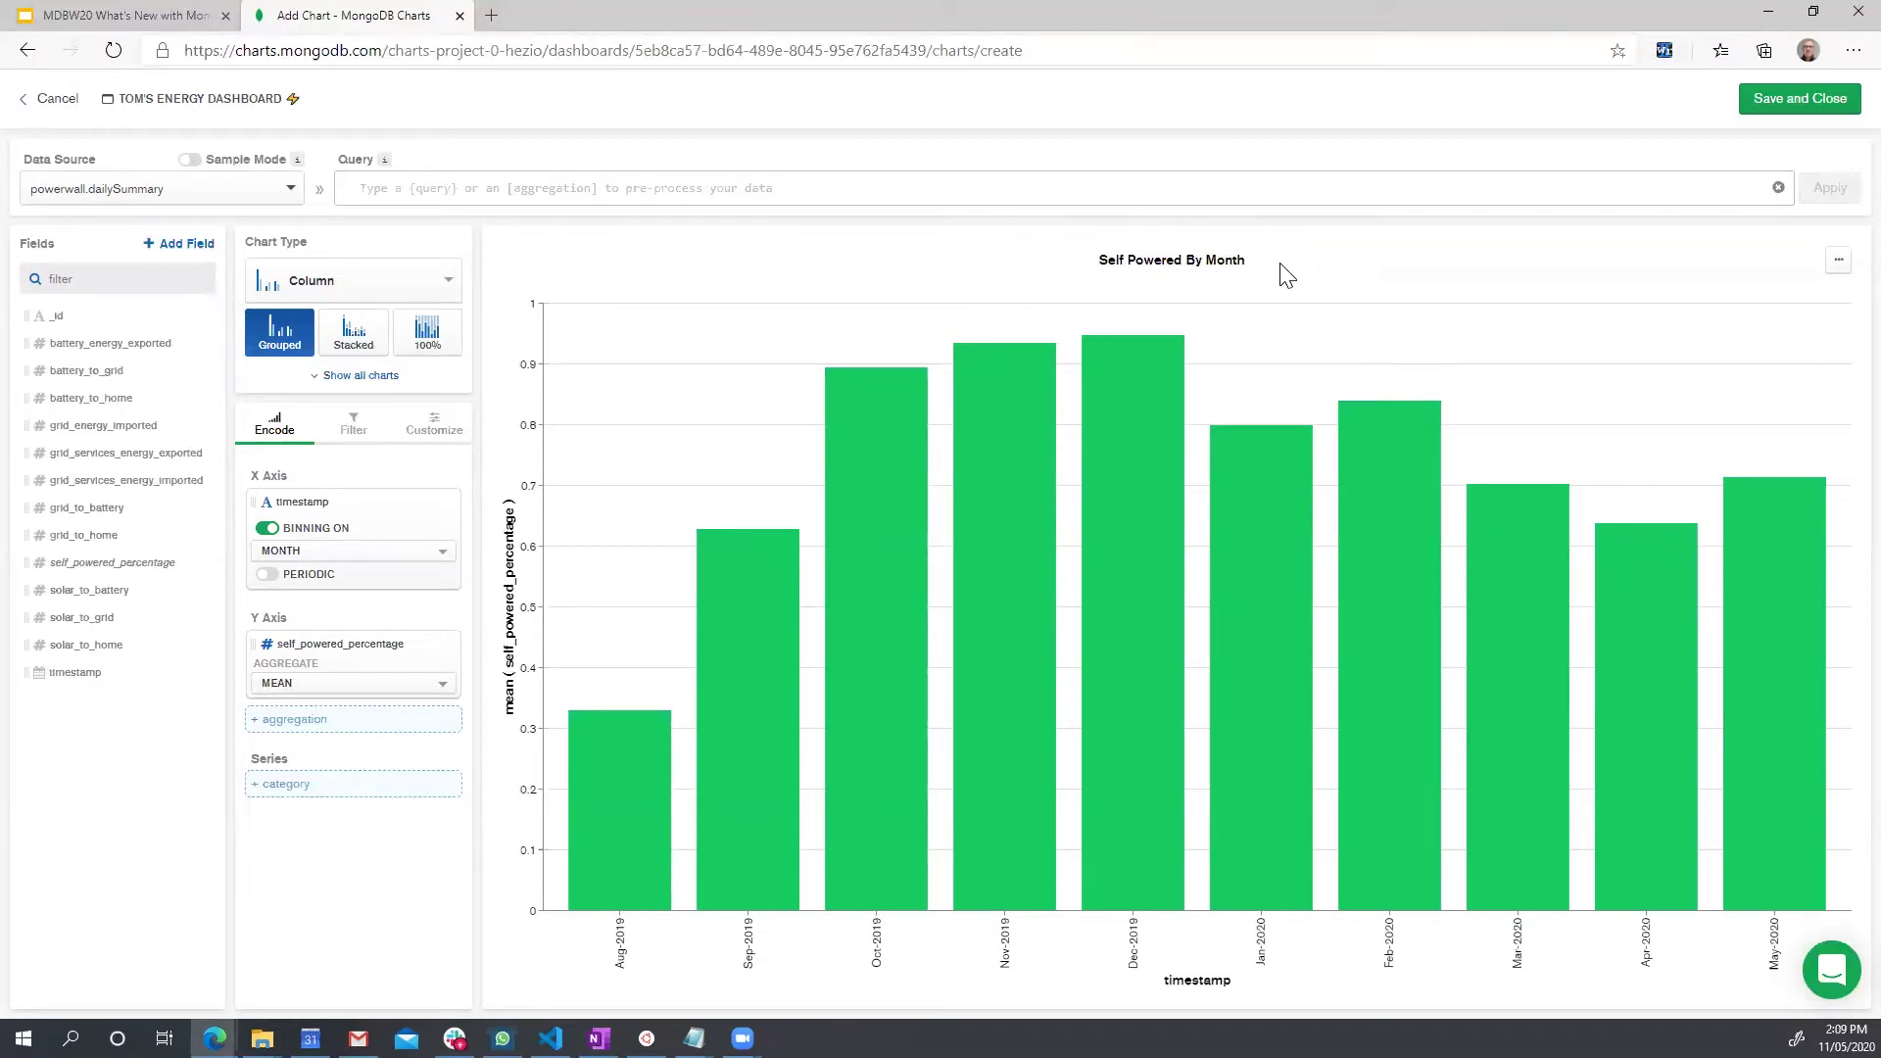
left_click(1809, 106)
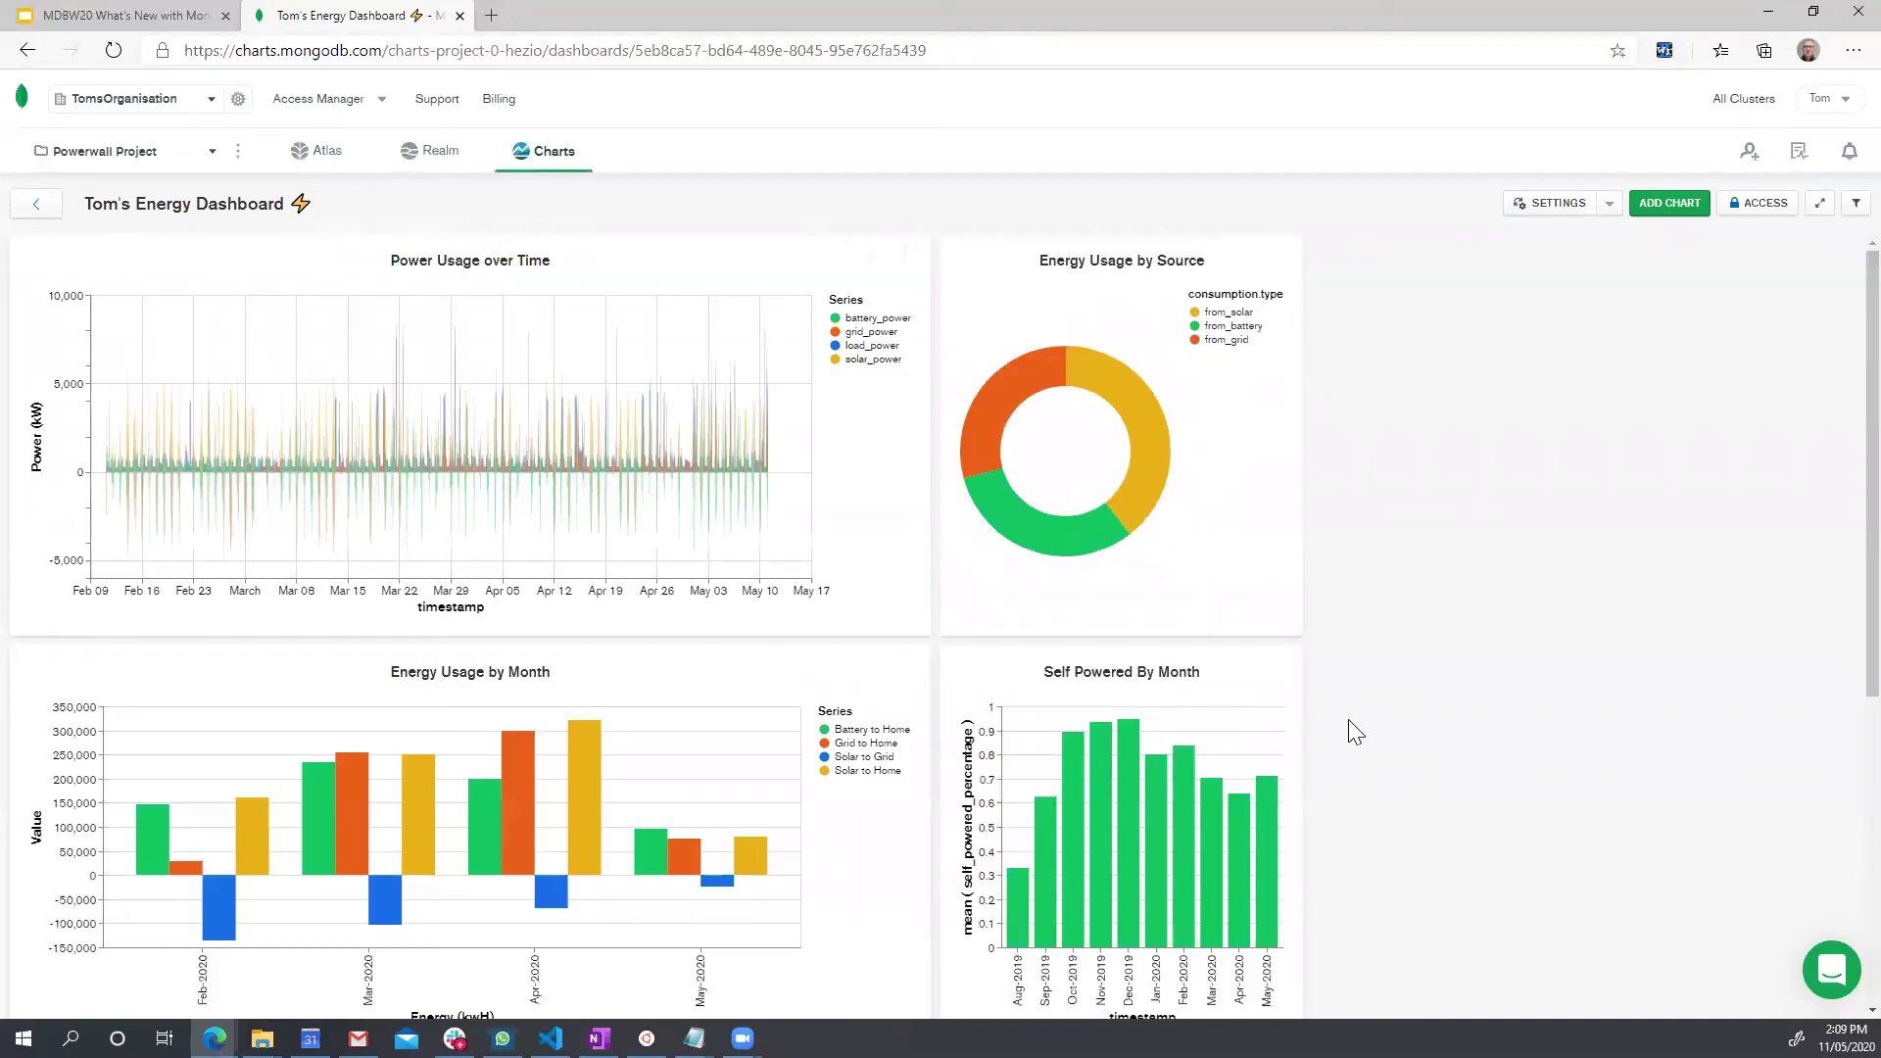
scroll(1219, 813, "down", 3)
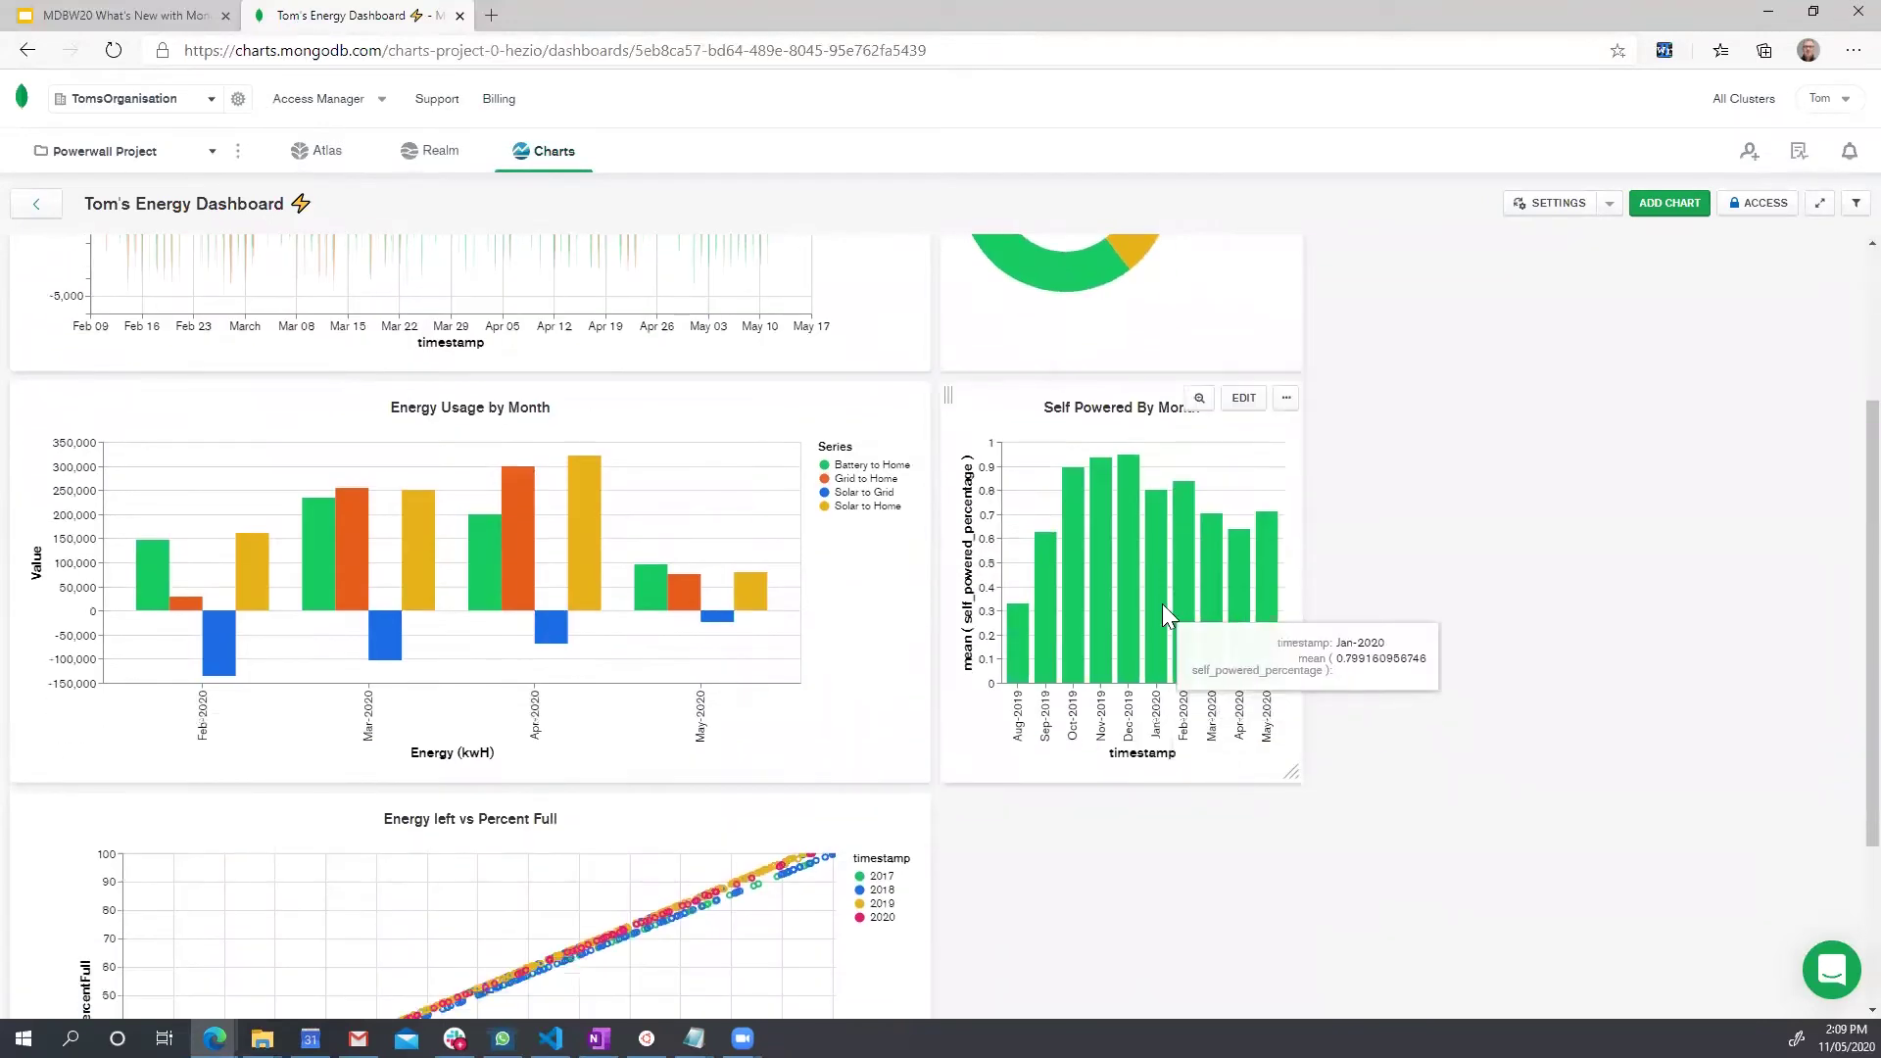
mouse_move(1192, 488)
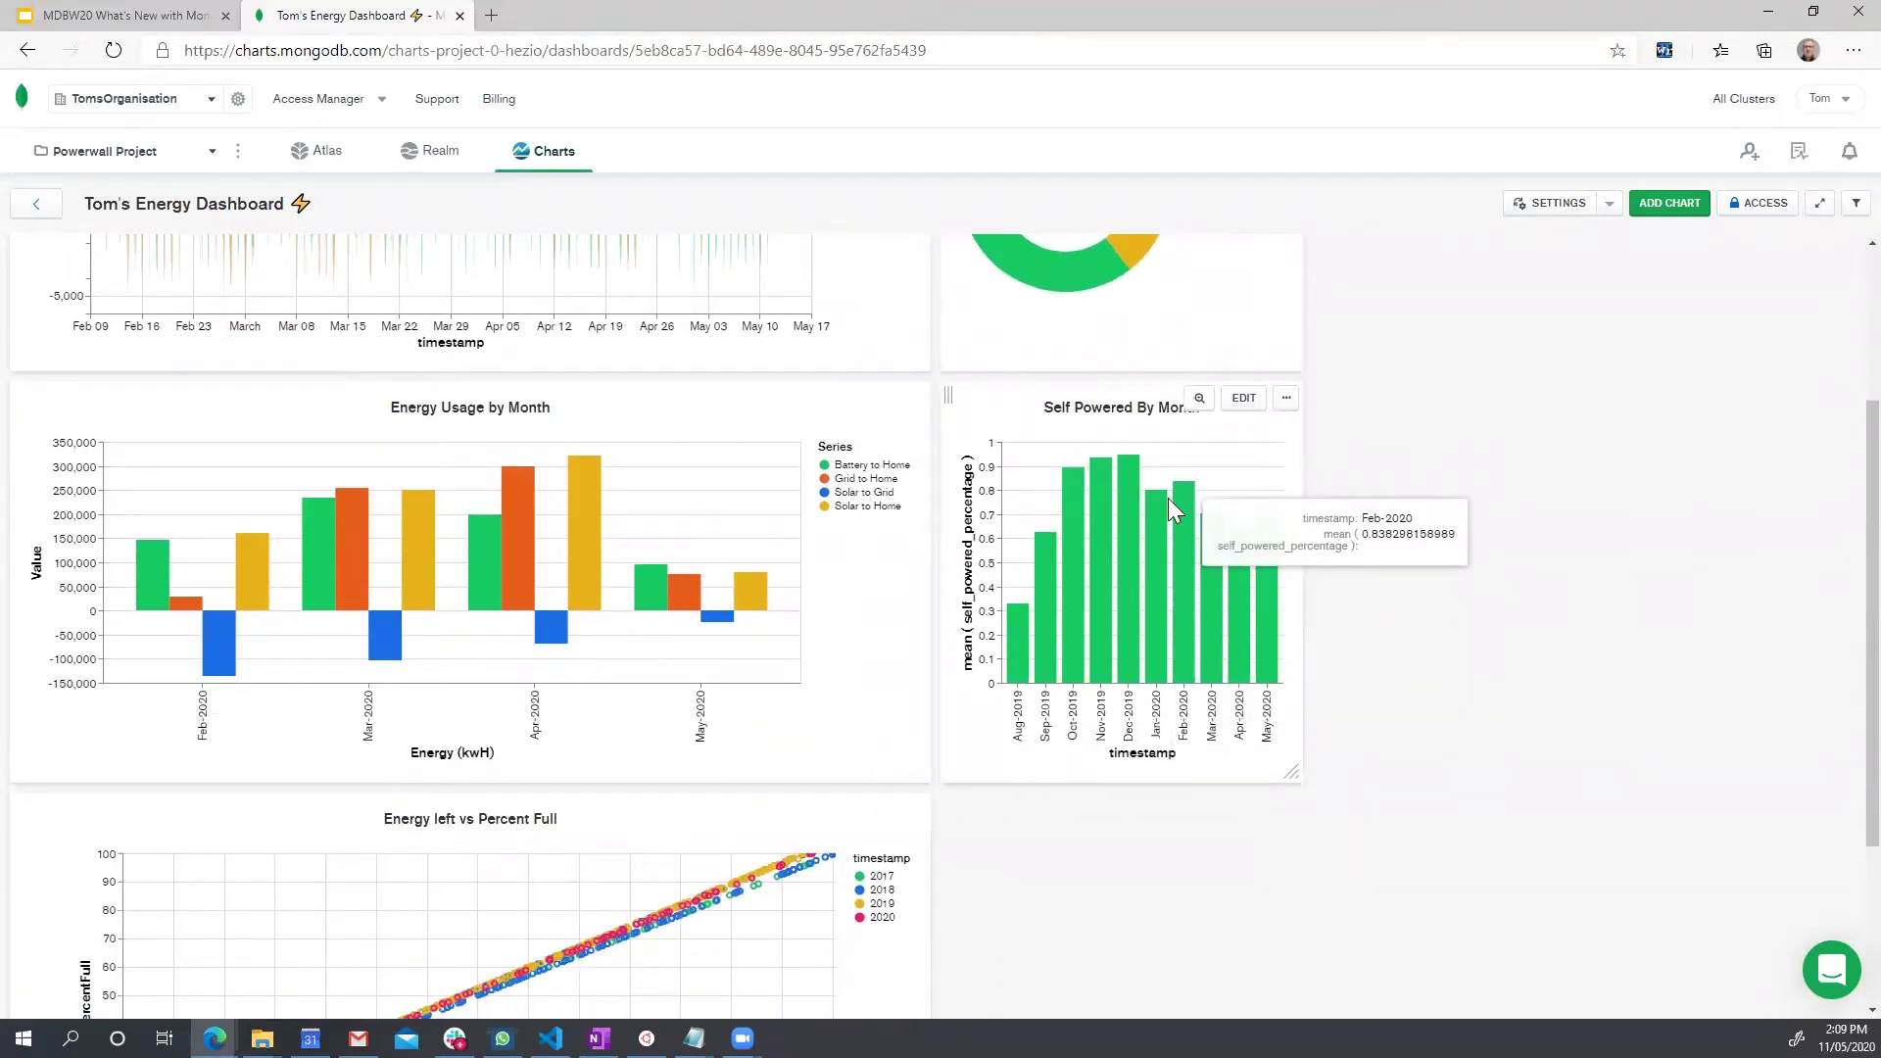
- Switch to the Google Slides presentation and present from the Data Sources demo slide through the Chart Building demo slide
left_click(142, 21)
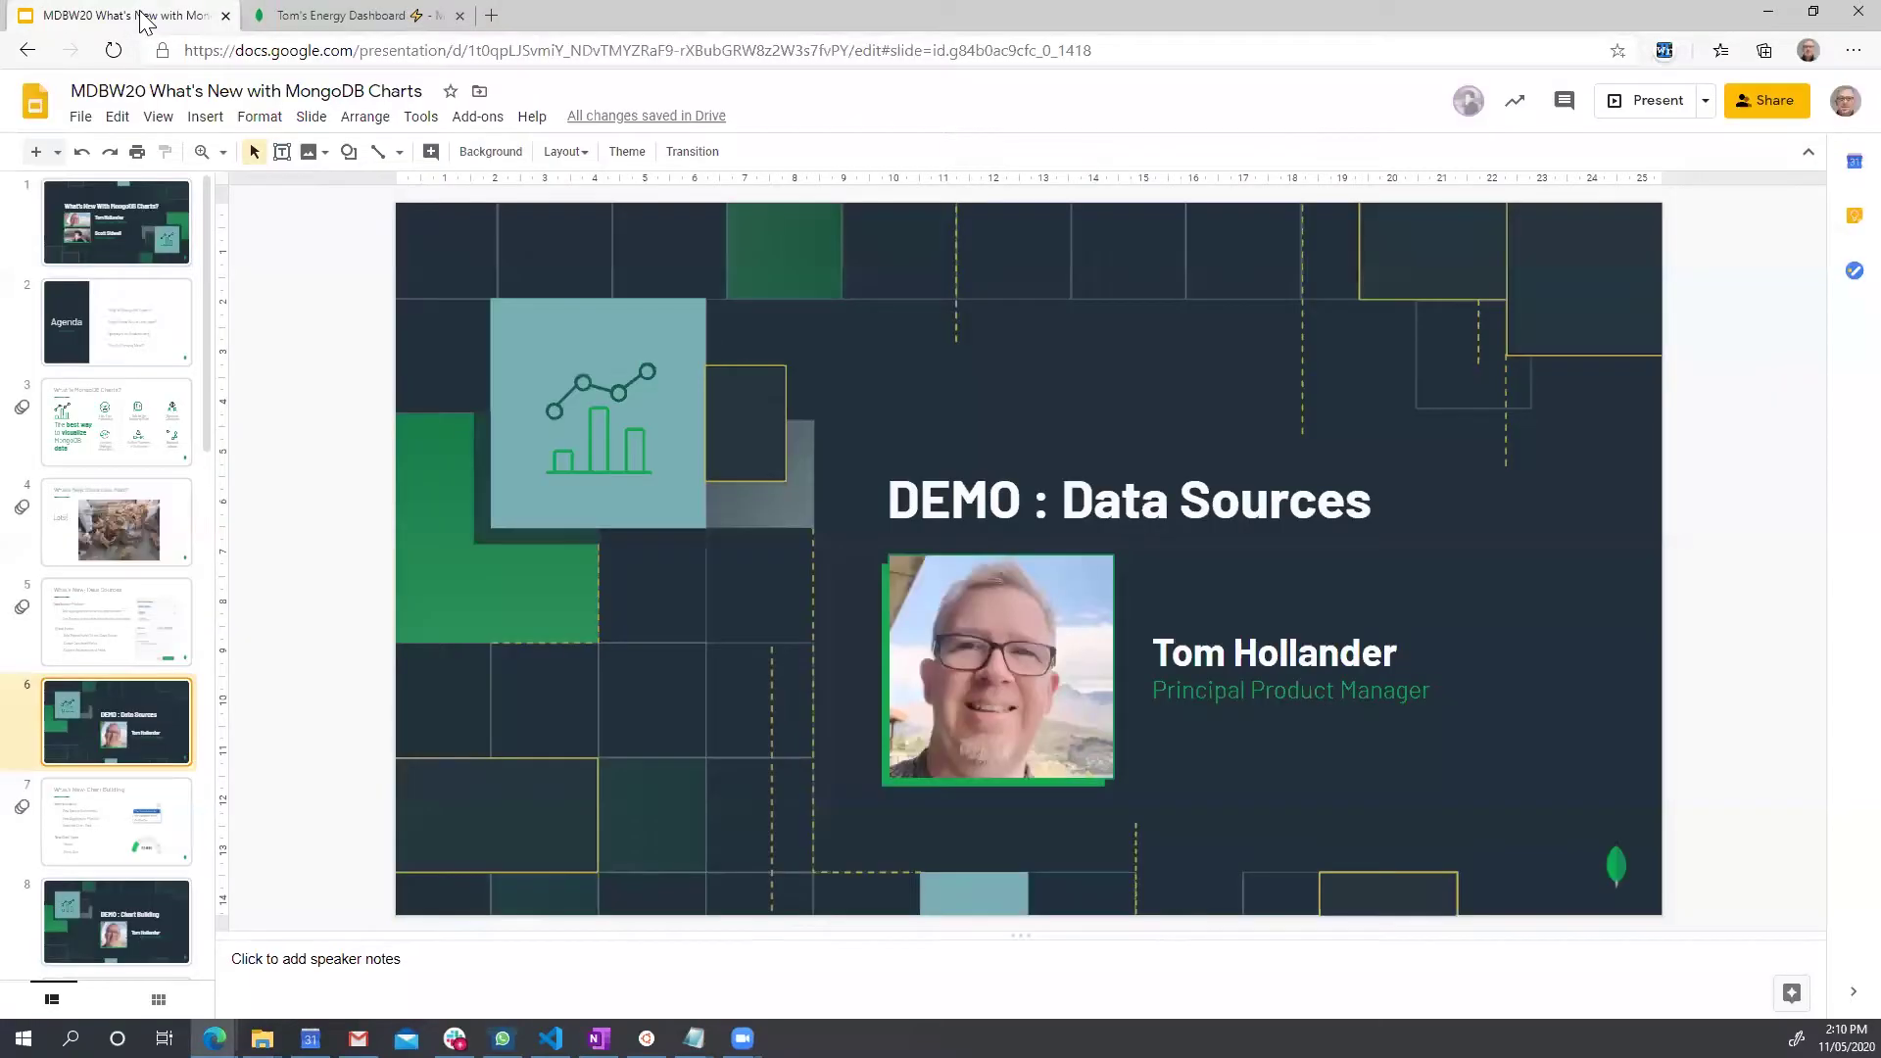
key("ctrl+F5")
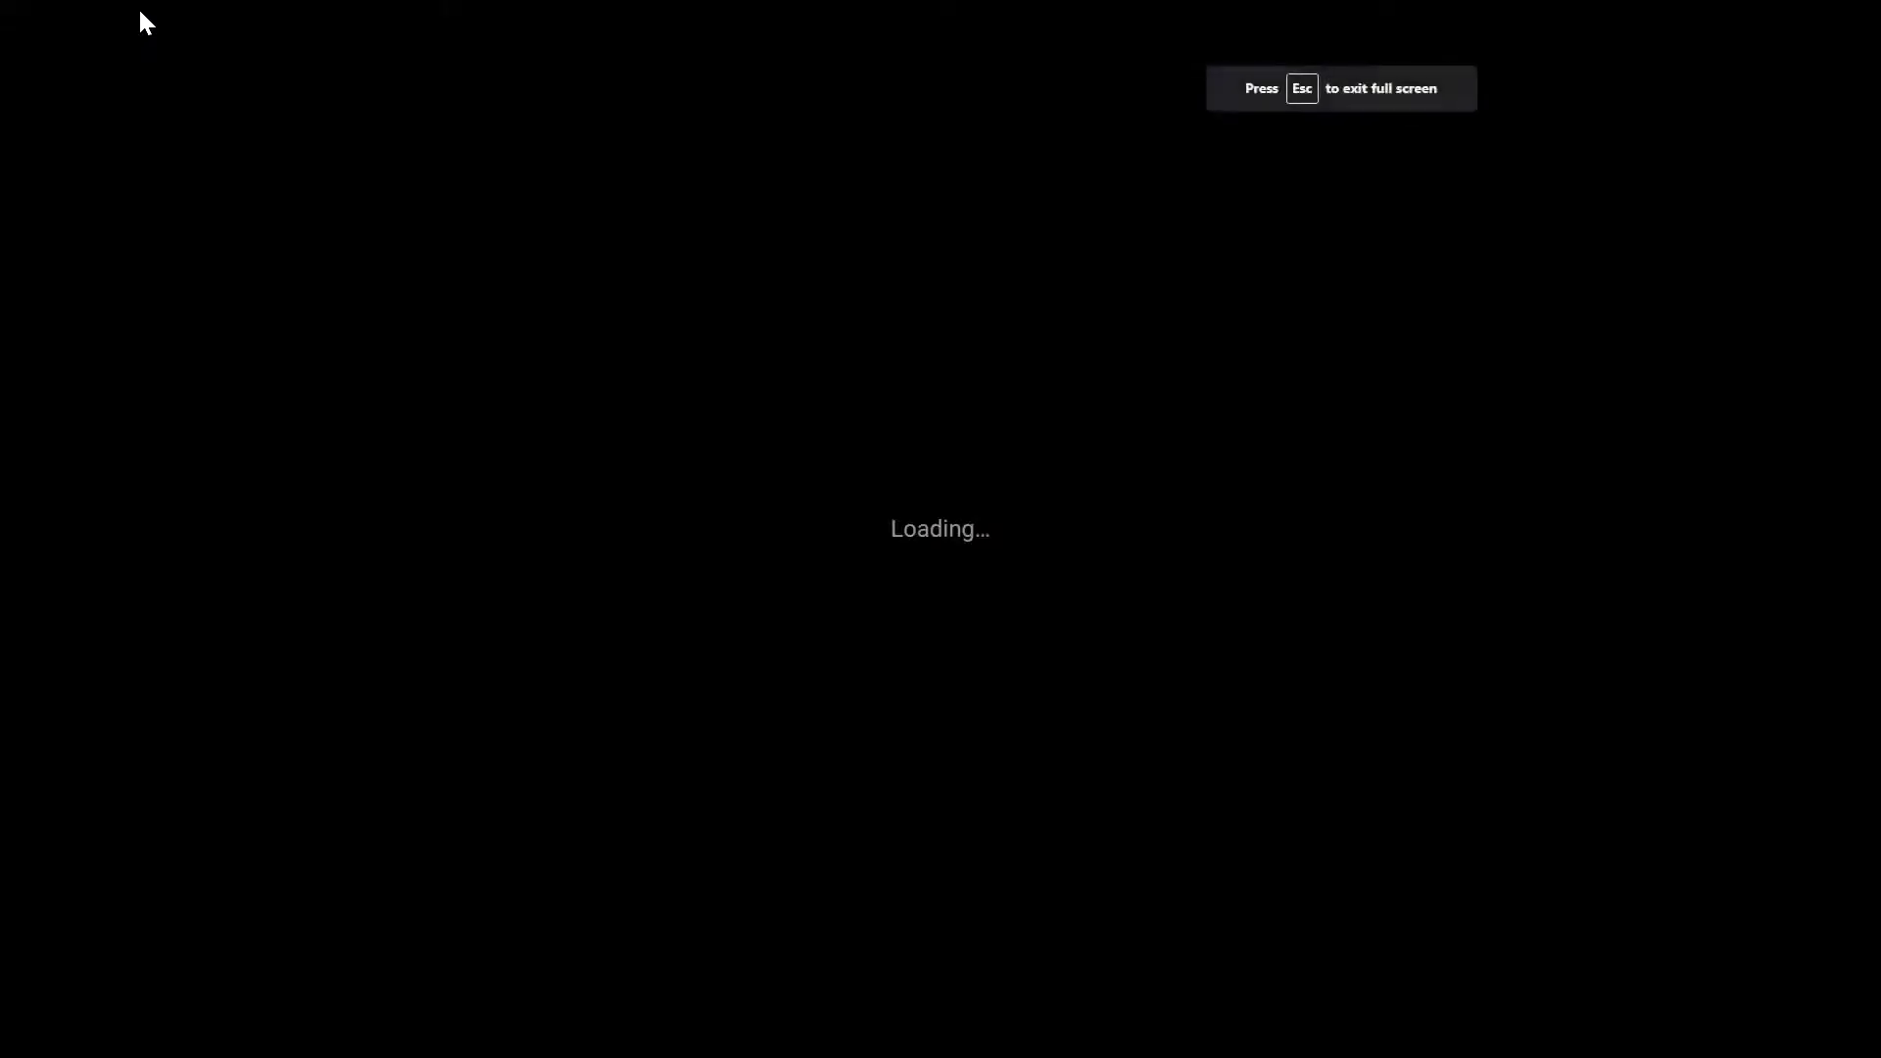
key("Right")
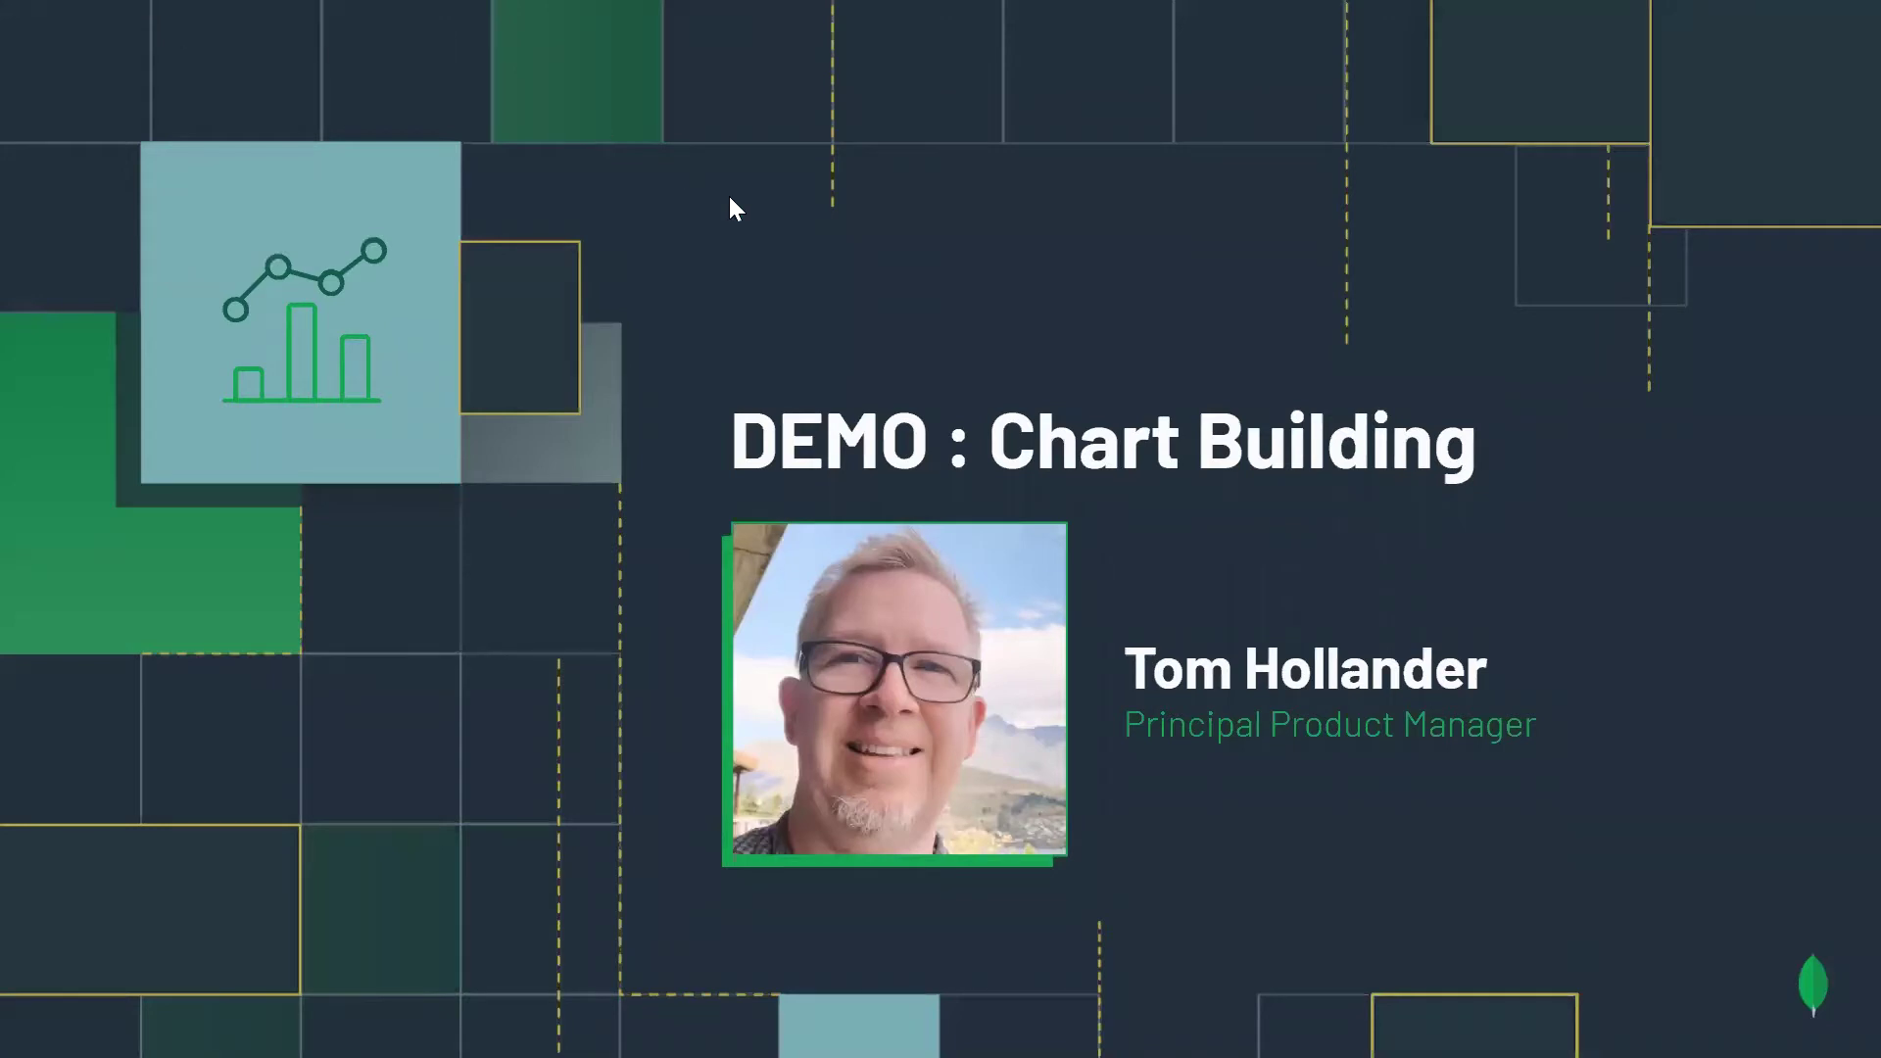
key("Escape")
- Switch back to MongoDB Charts and duplicate the Self Powered By Month chart
left_click(340, 14)
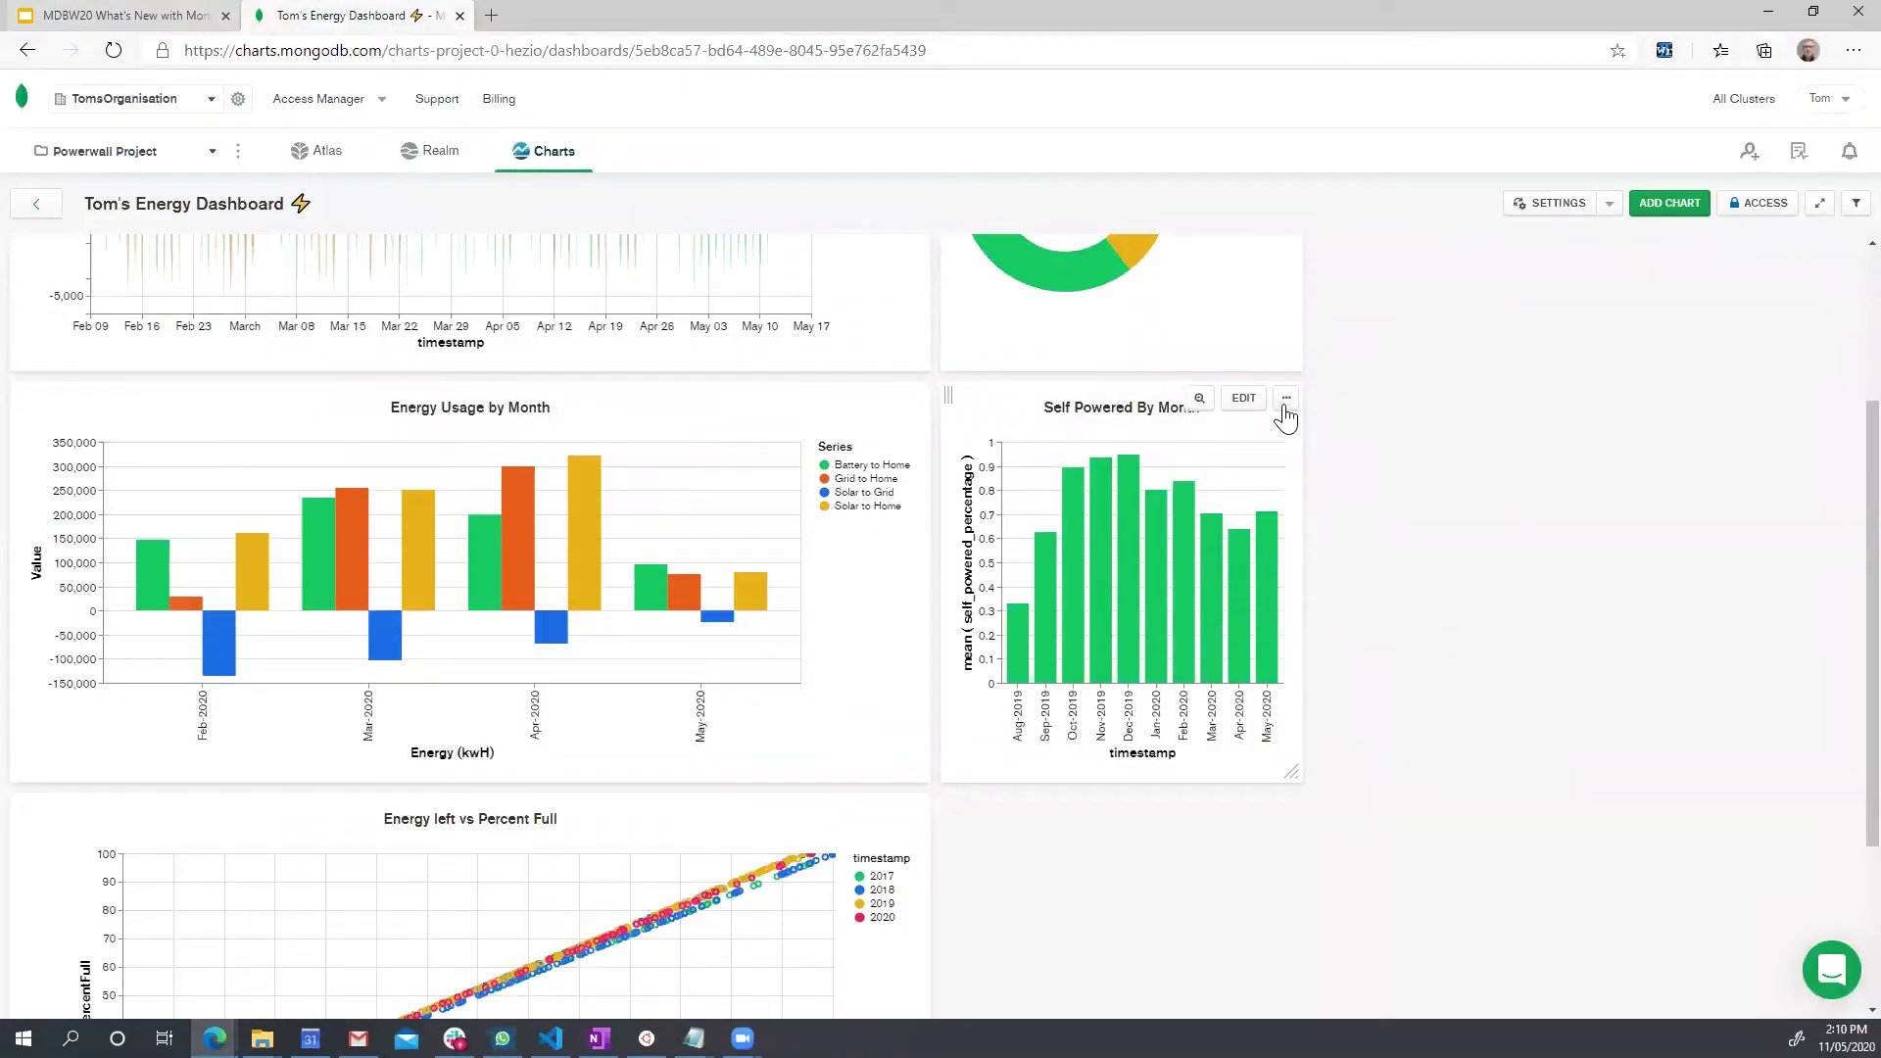
left_click(1287, 397)
left_click(1230, 436)
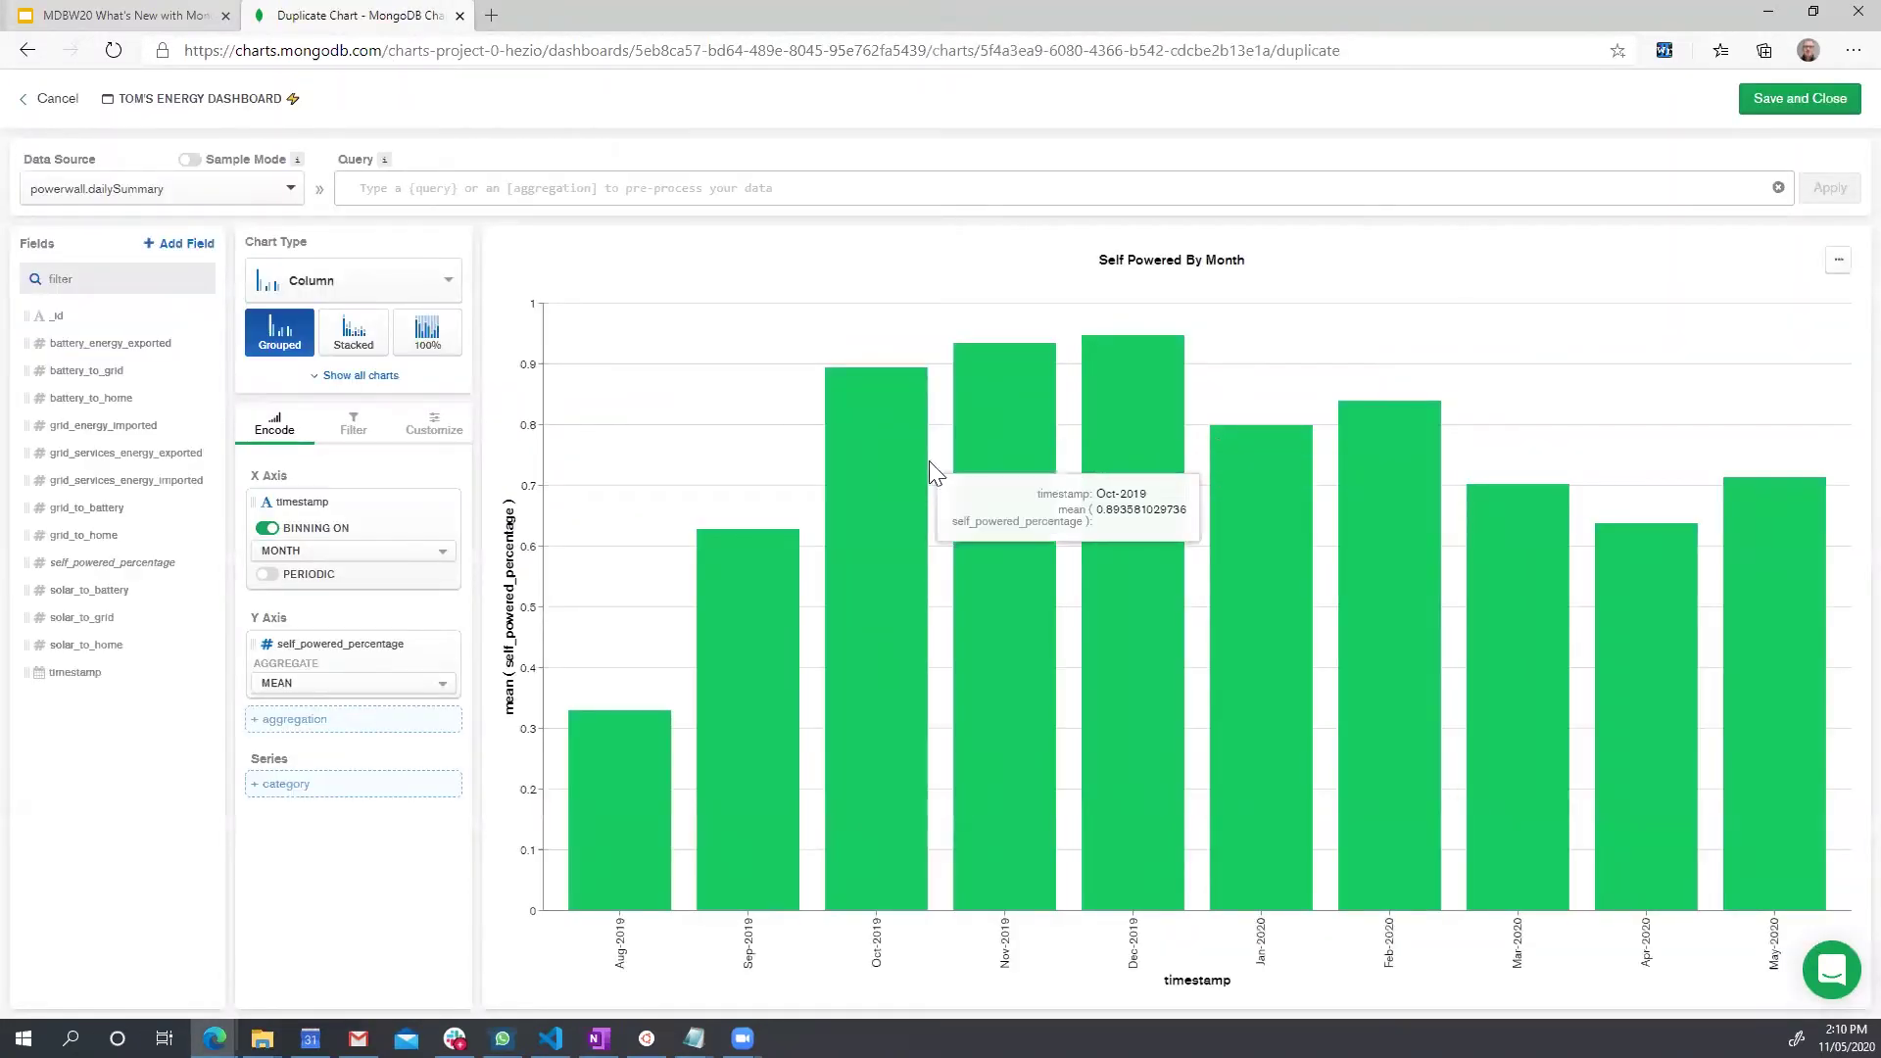
- View the source documents behind the Self Powered By Month chart, browse the sample documents and close the view
left_click(1836, 264)
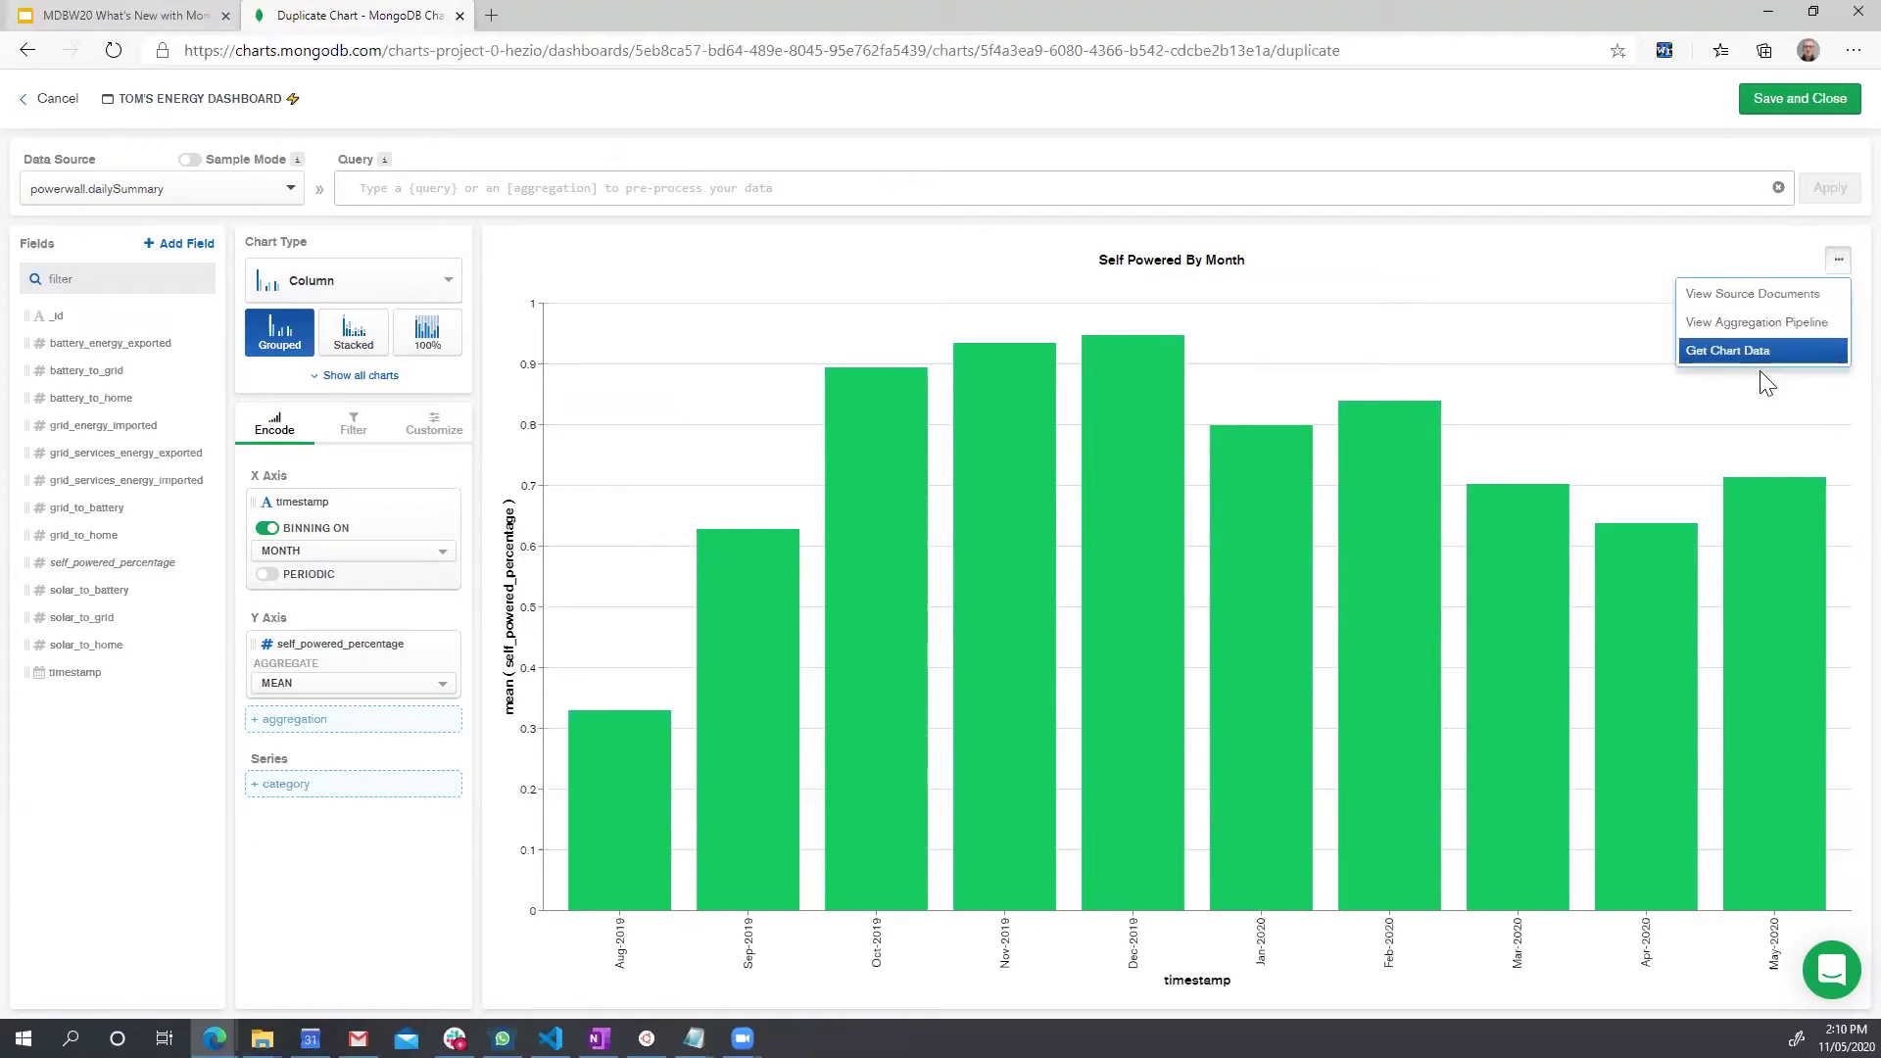
left_click(1732, 294)
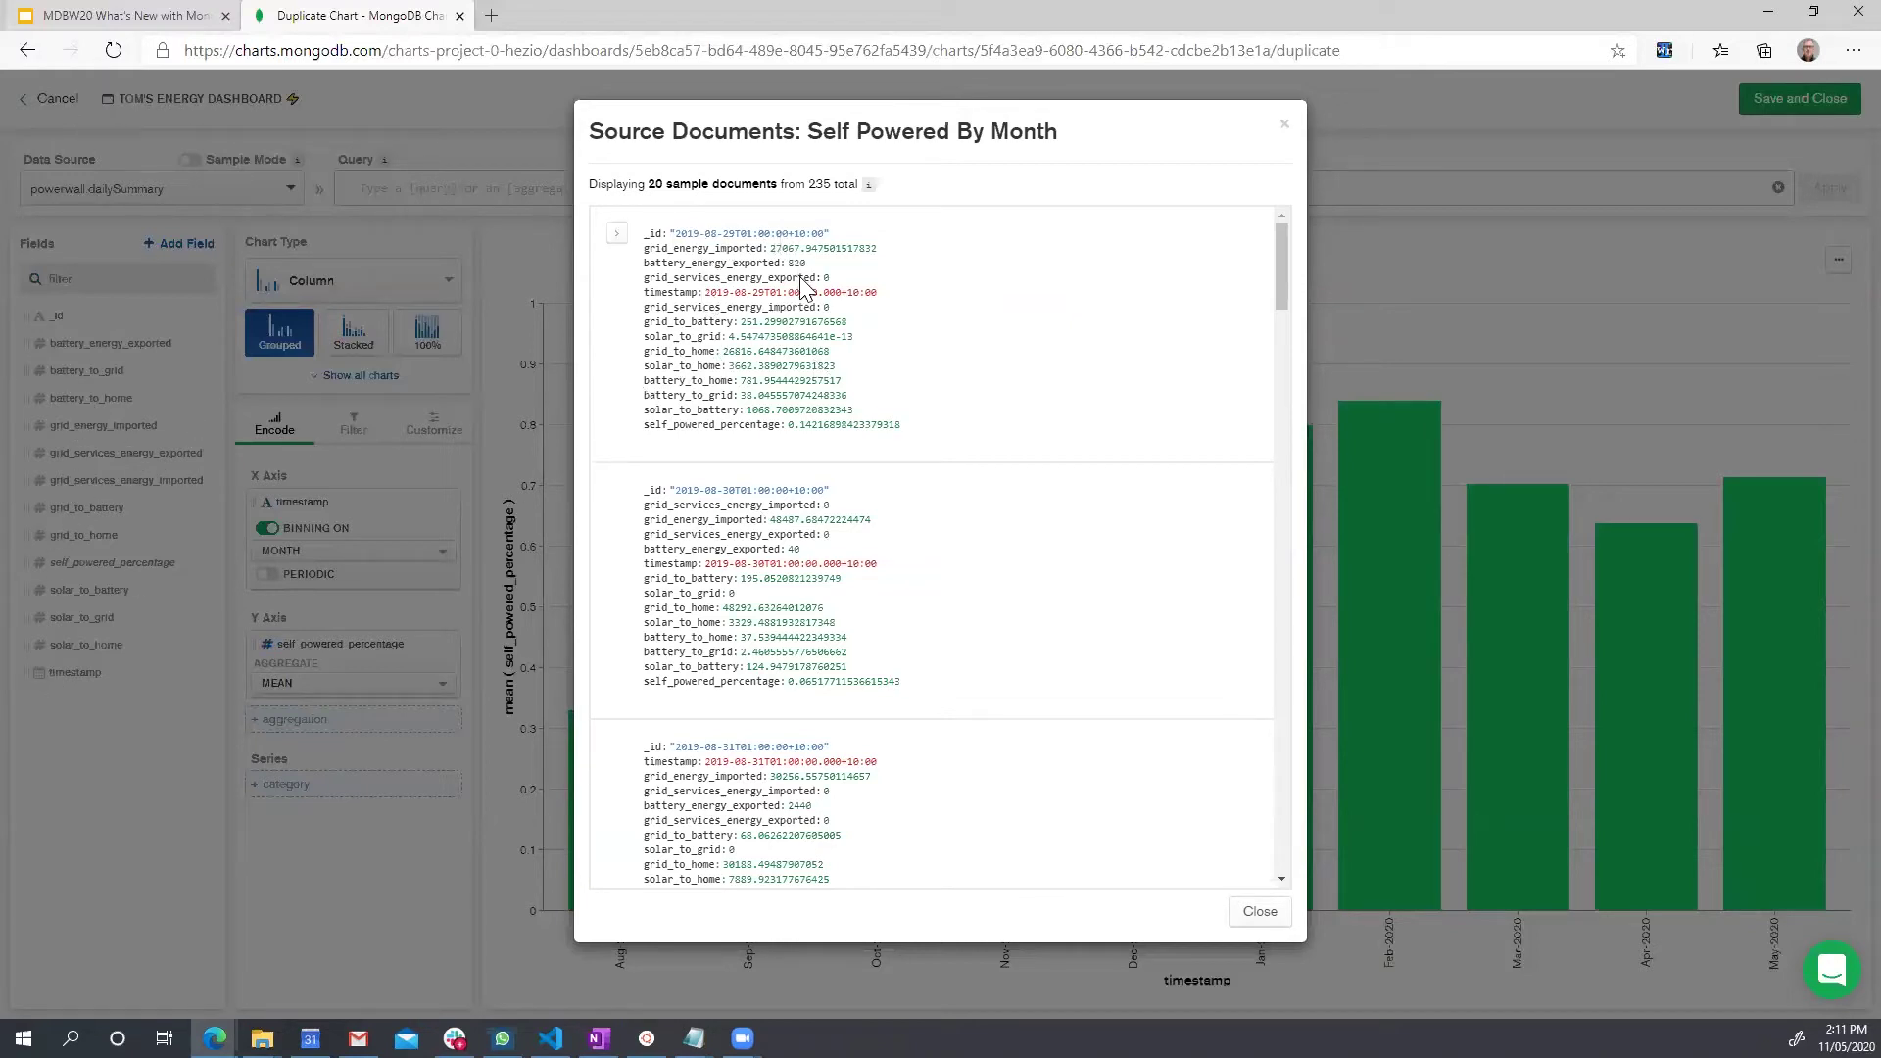
left_click_drag(1281, 256, 1277, 429)
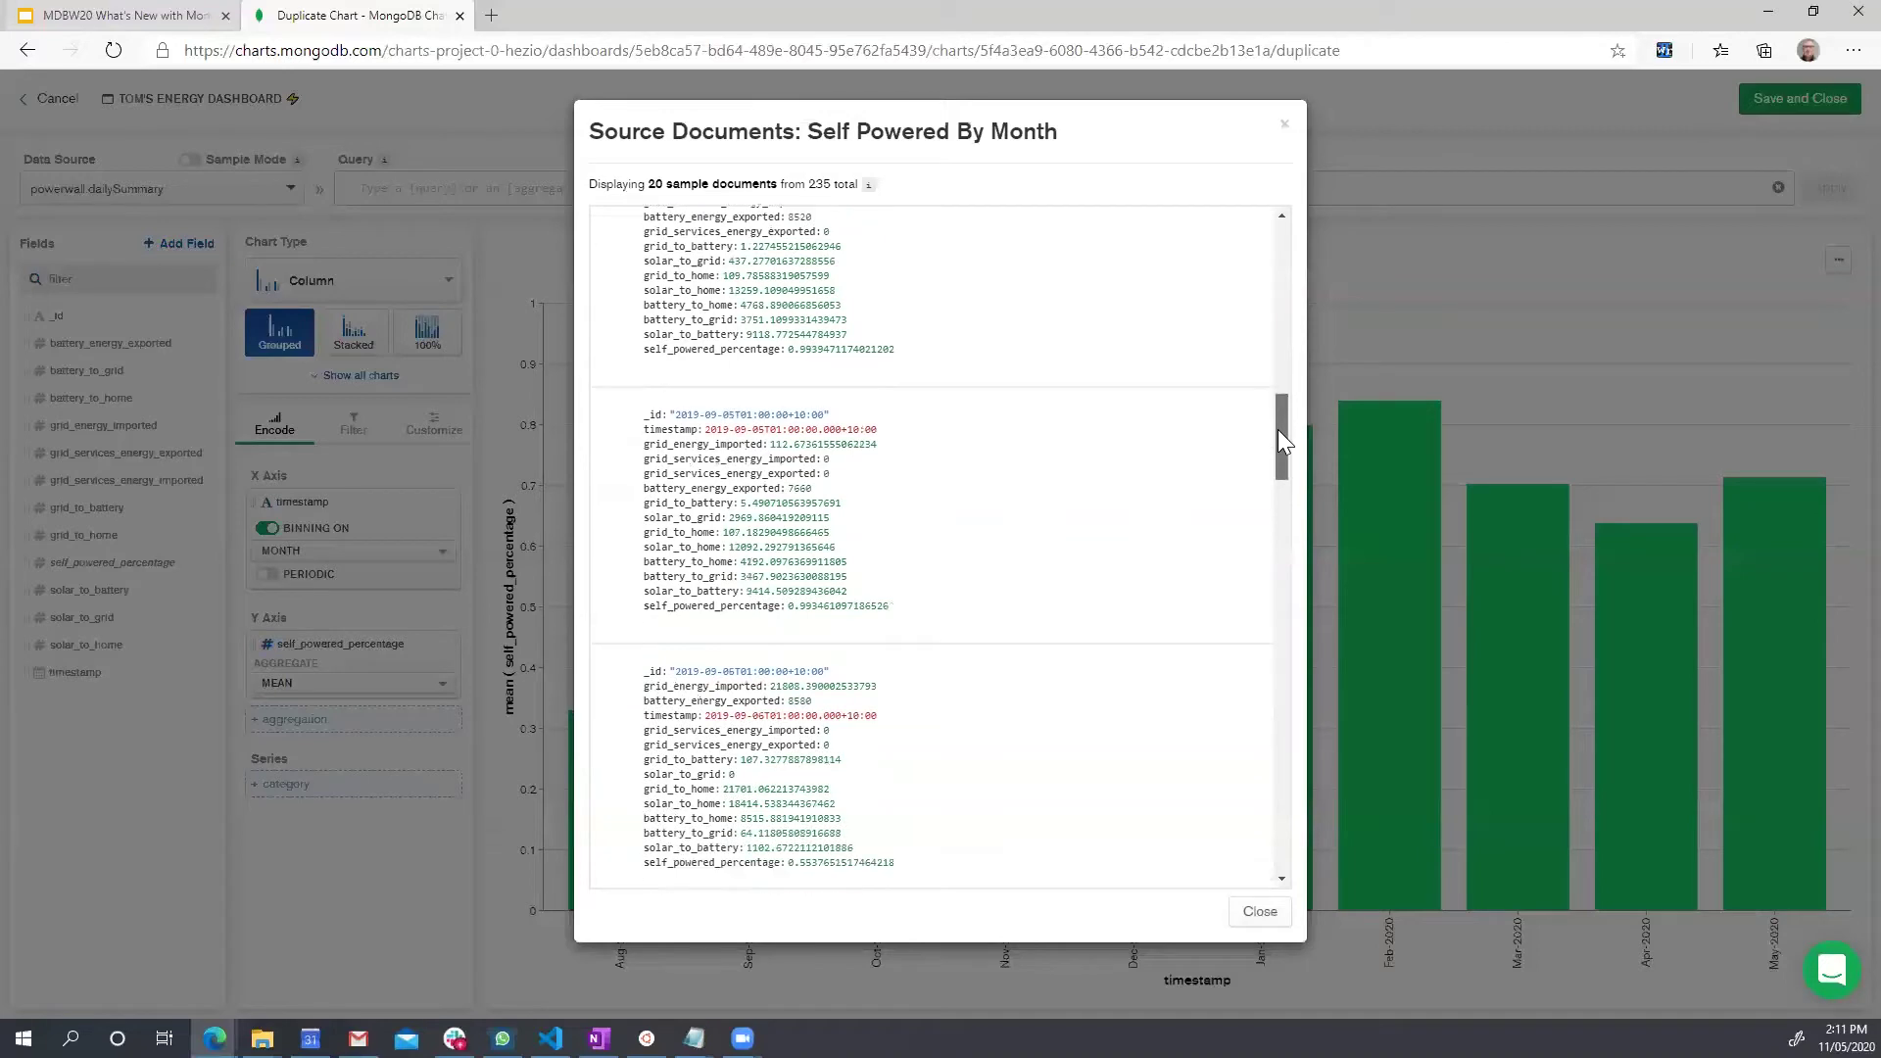
left_click(1257, 911)
- Open the chart's aggregation pipeline and examine its $match and first $project stages
left_click(1828, 264)
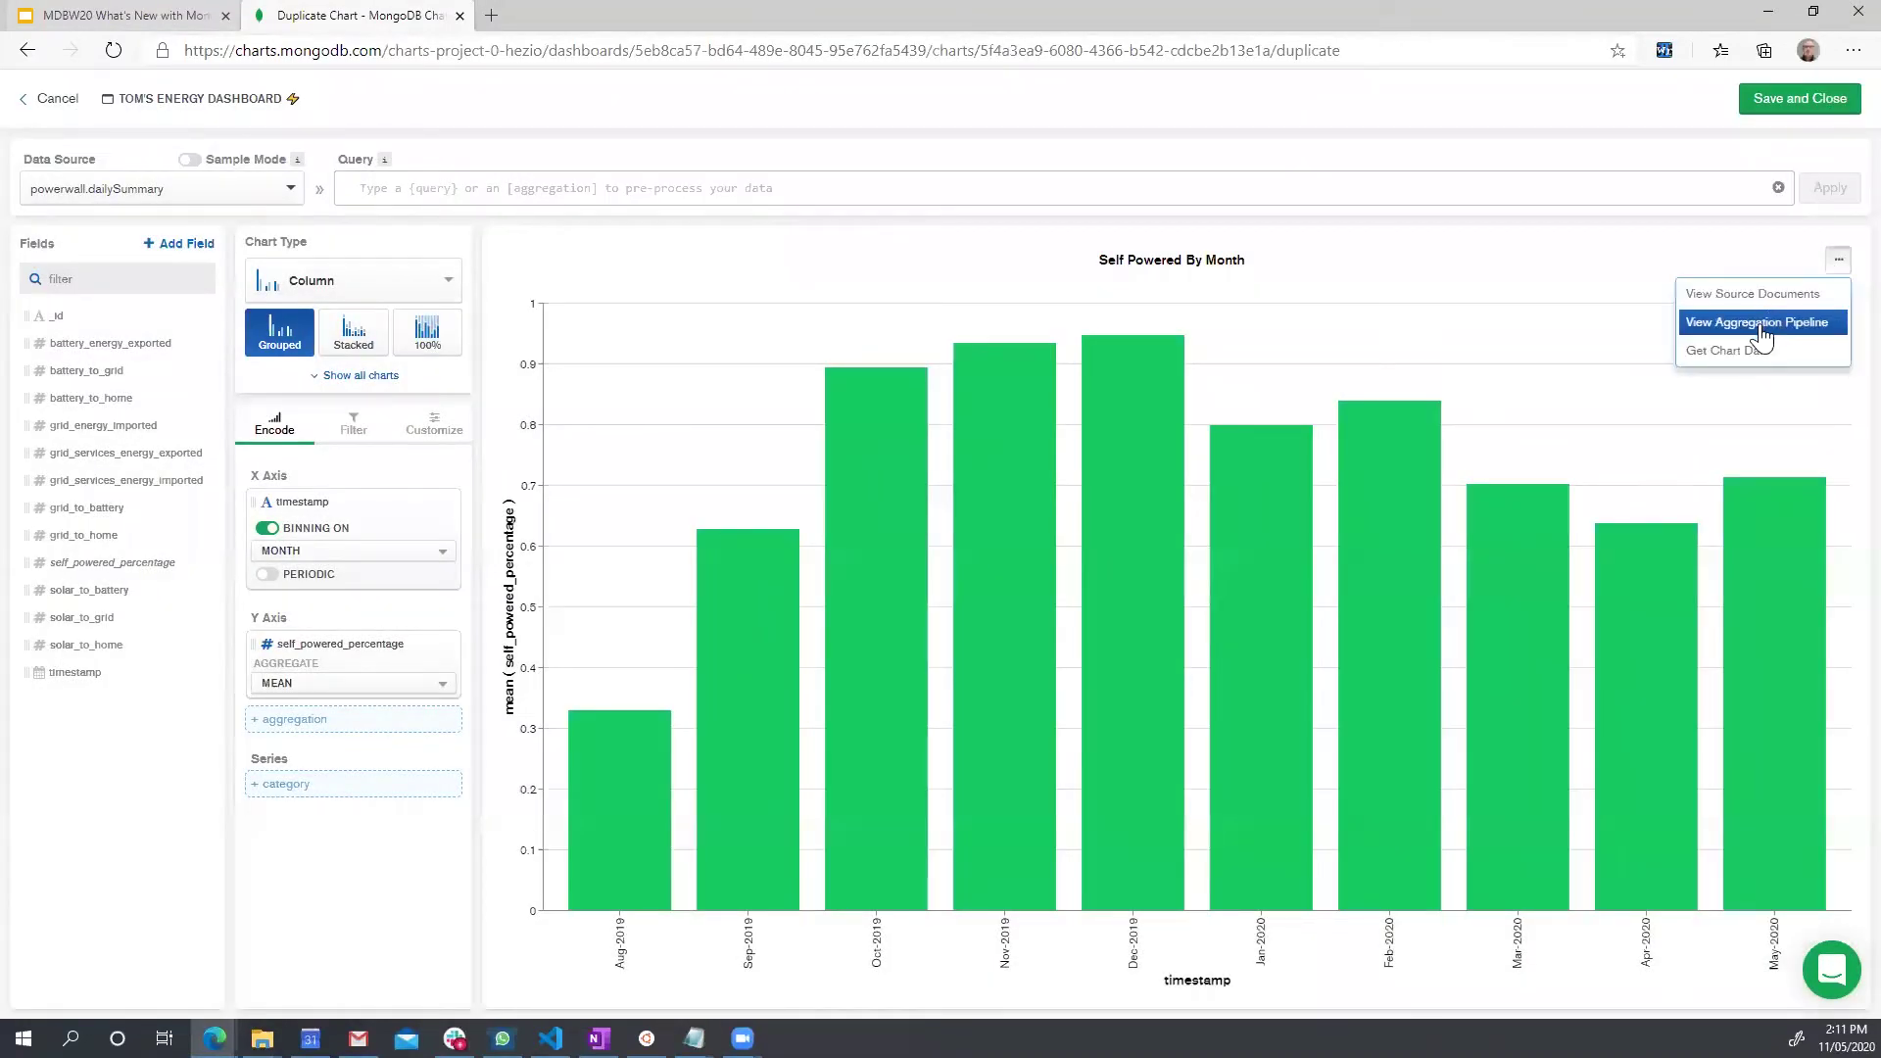
left_click(1760, 324)
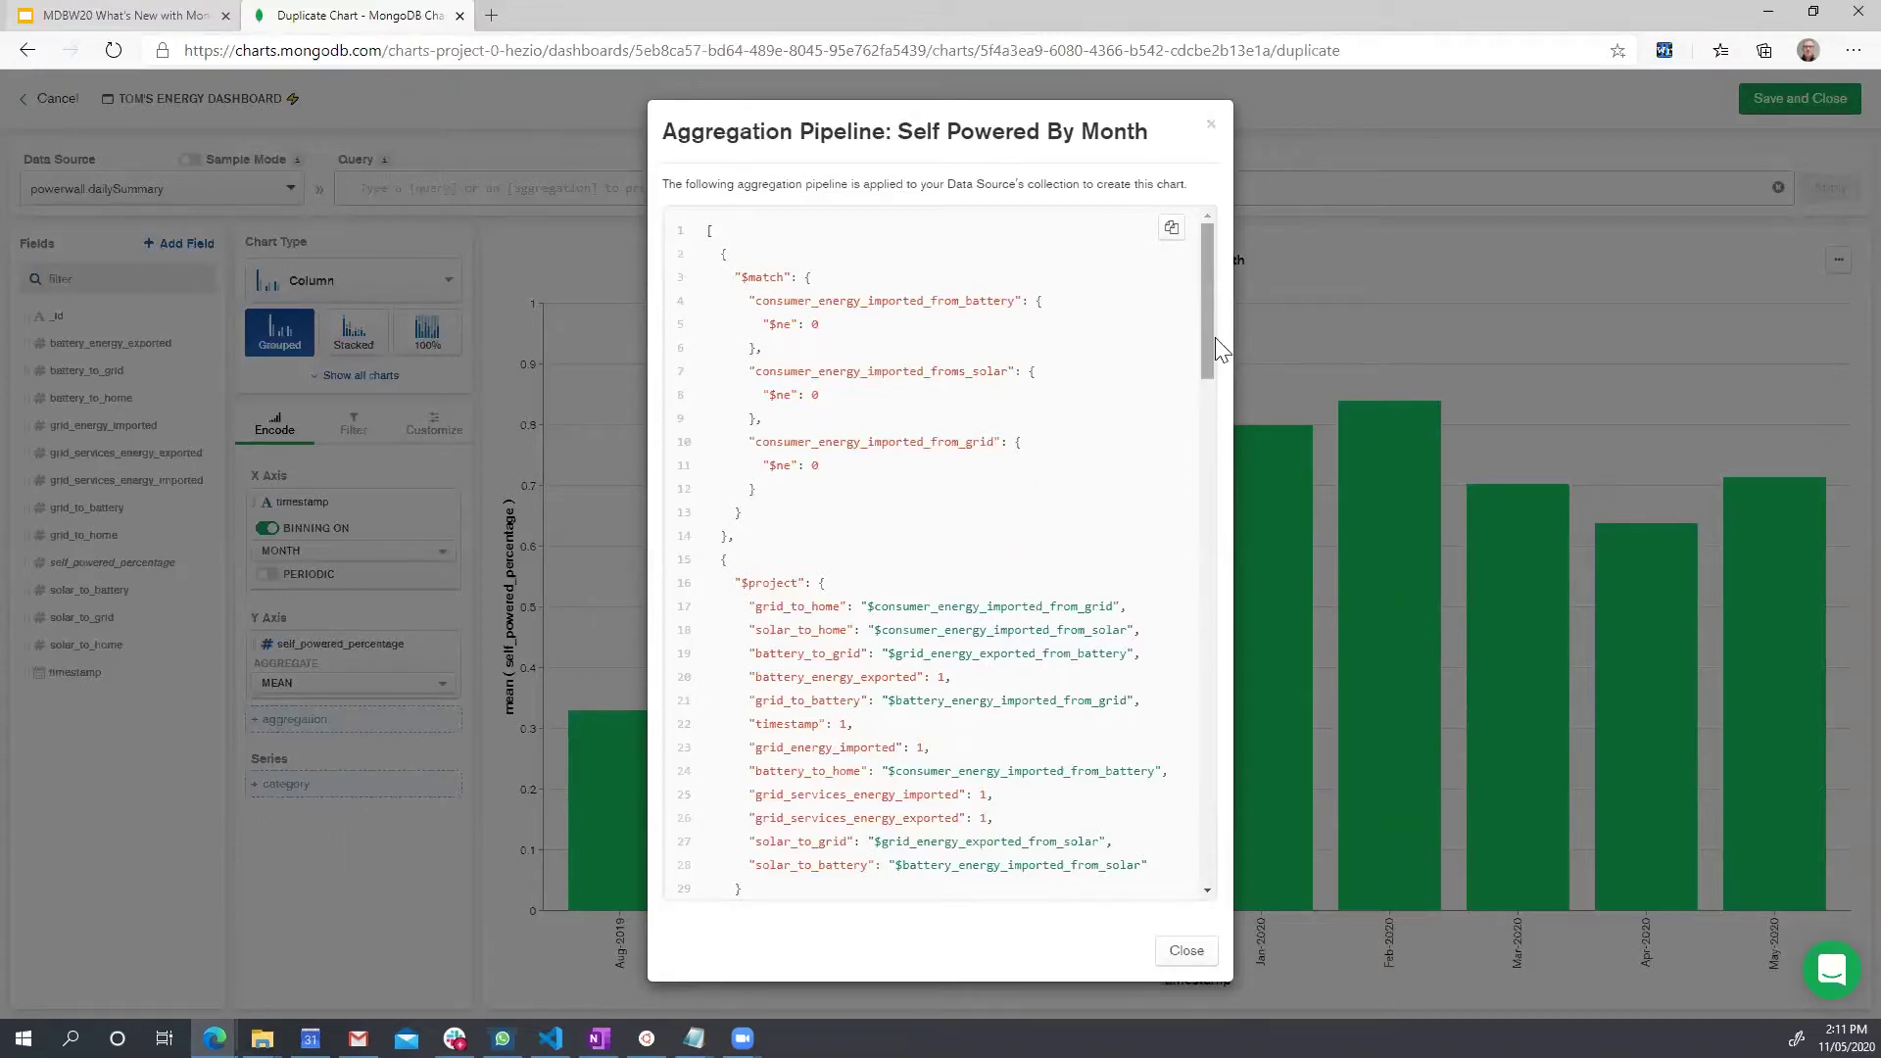
left_click_drag(1215, 339, 1185, 244)
left_click(1172, 227)
left_click_drag(727, 252, 810, 539)
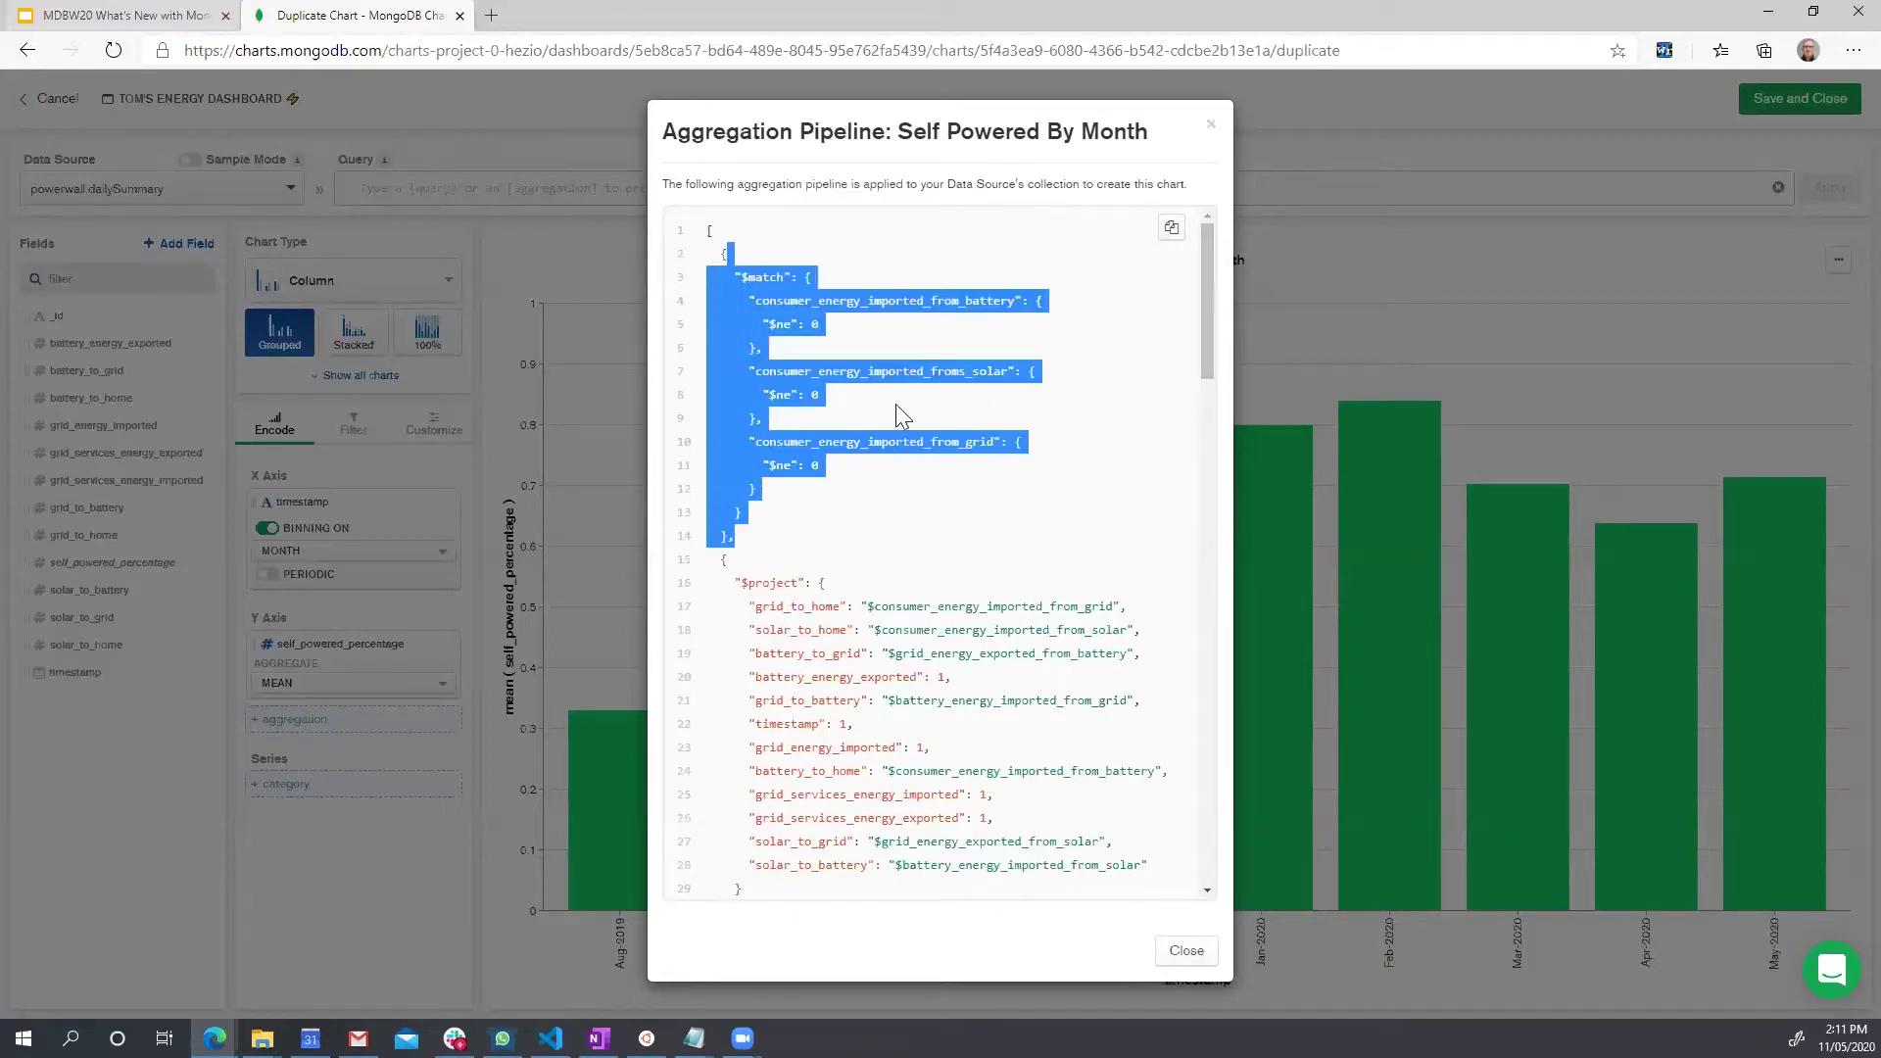
scroll(833, 353, "down", 3)
left_click(768, 308)
scroll(754, 294, "down", 3)
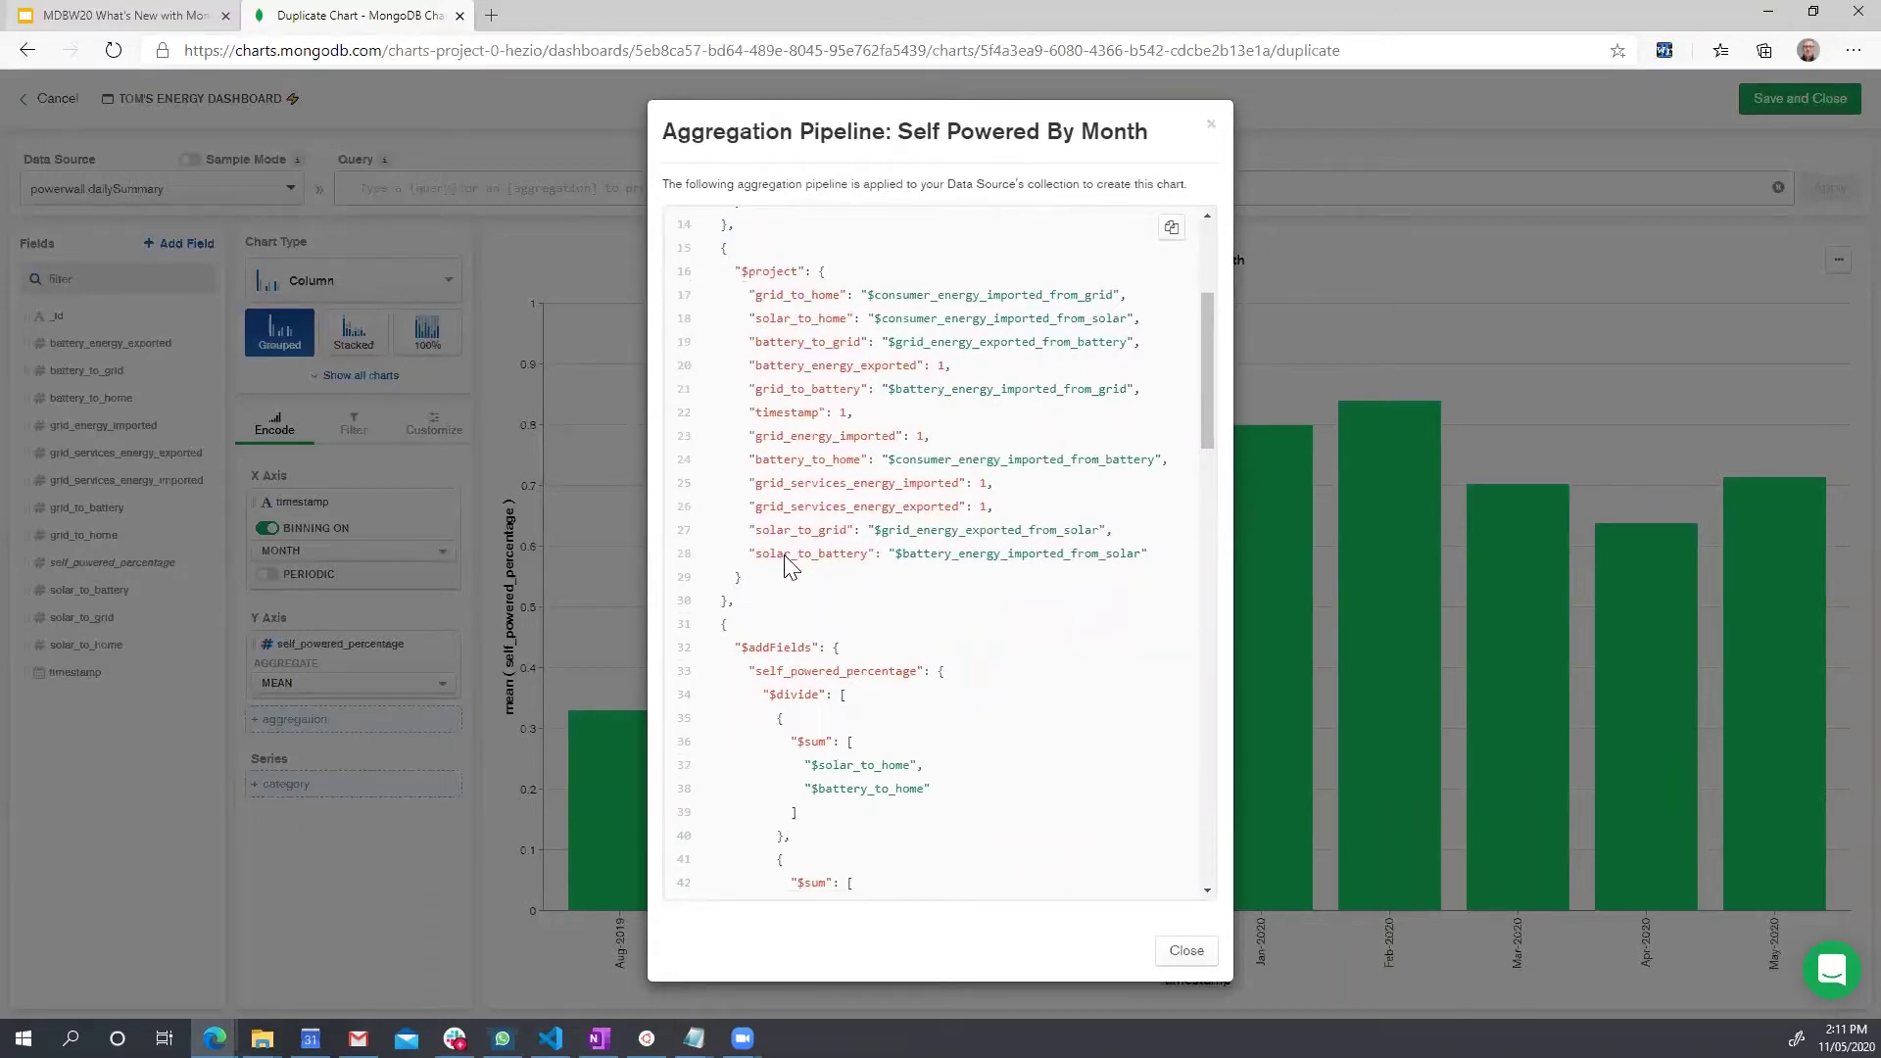
- Examine the pipeline from the self_powered_percentage $addFields stage through the final $sort and $limit stages, and close it
scroll(790, 569, "down", 3)
left_click_drag(742, 362, 833, 852)
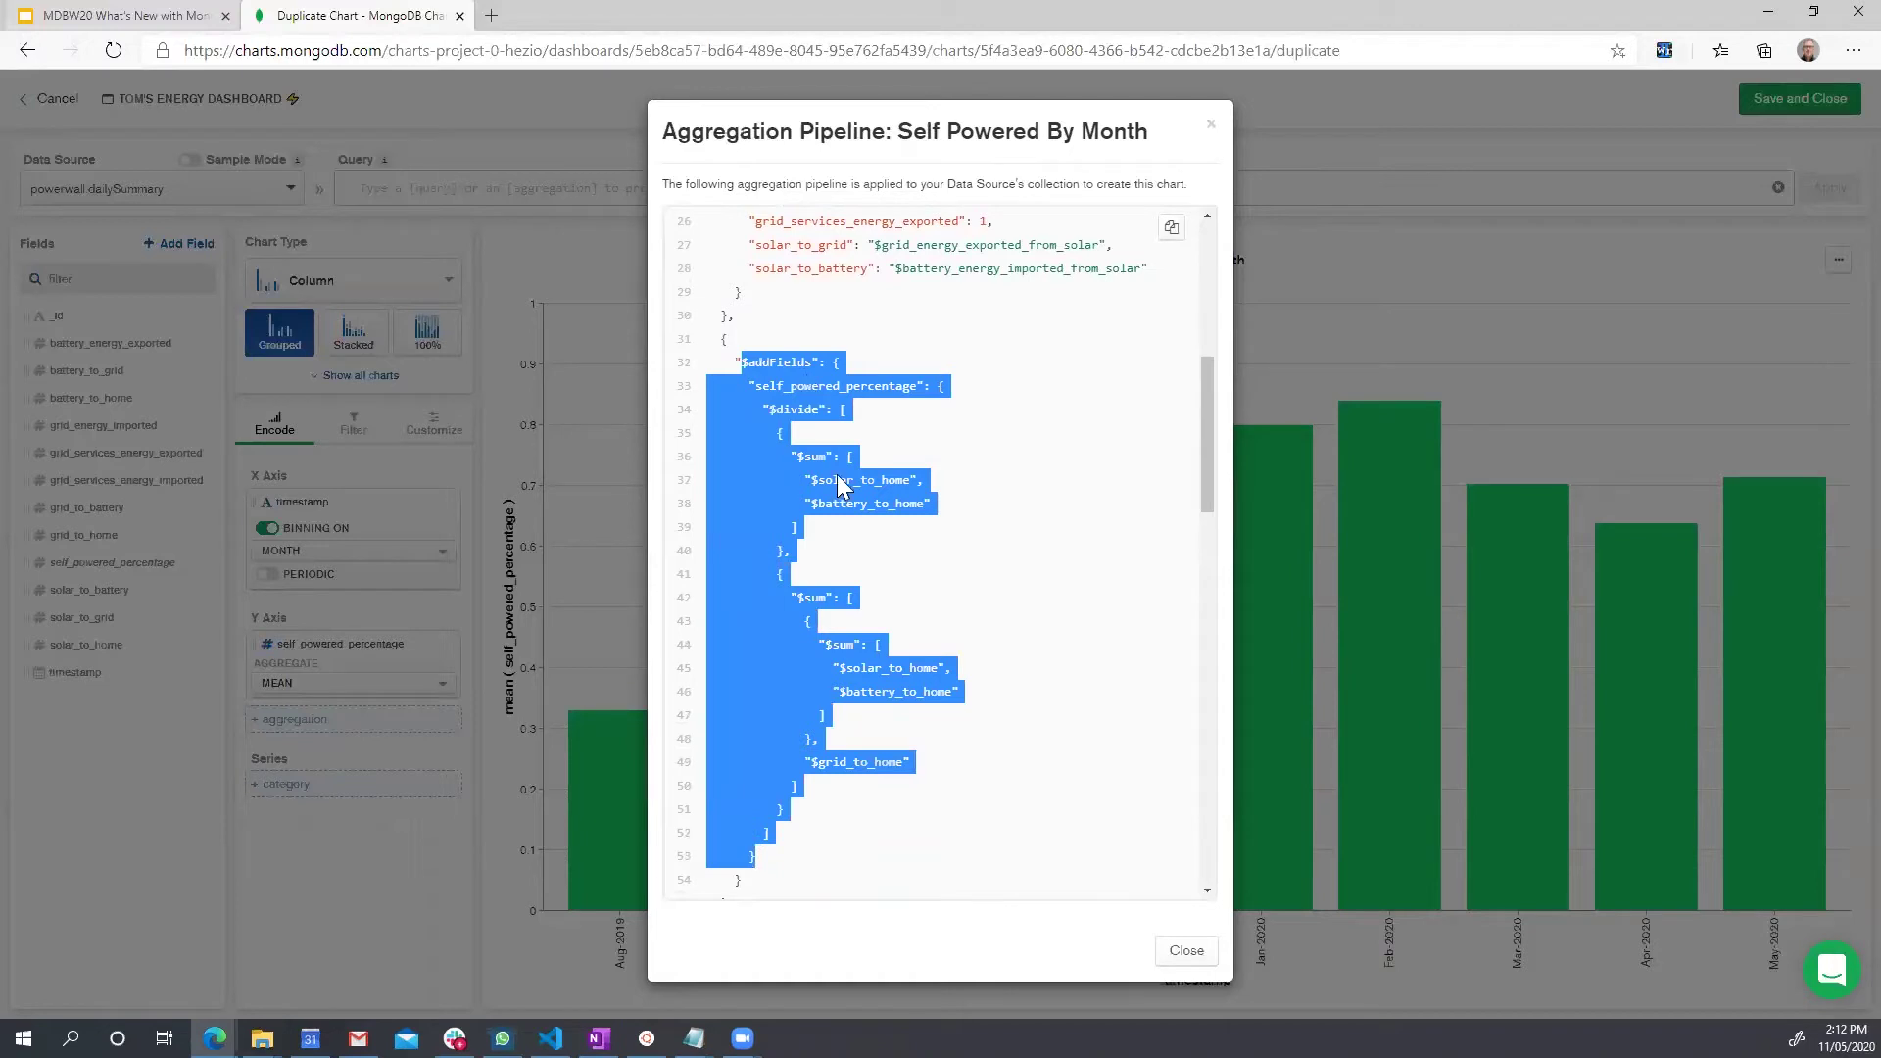
left_click(909, 470)
scroll(911, 473, "down", 3)
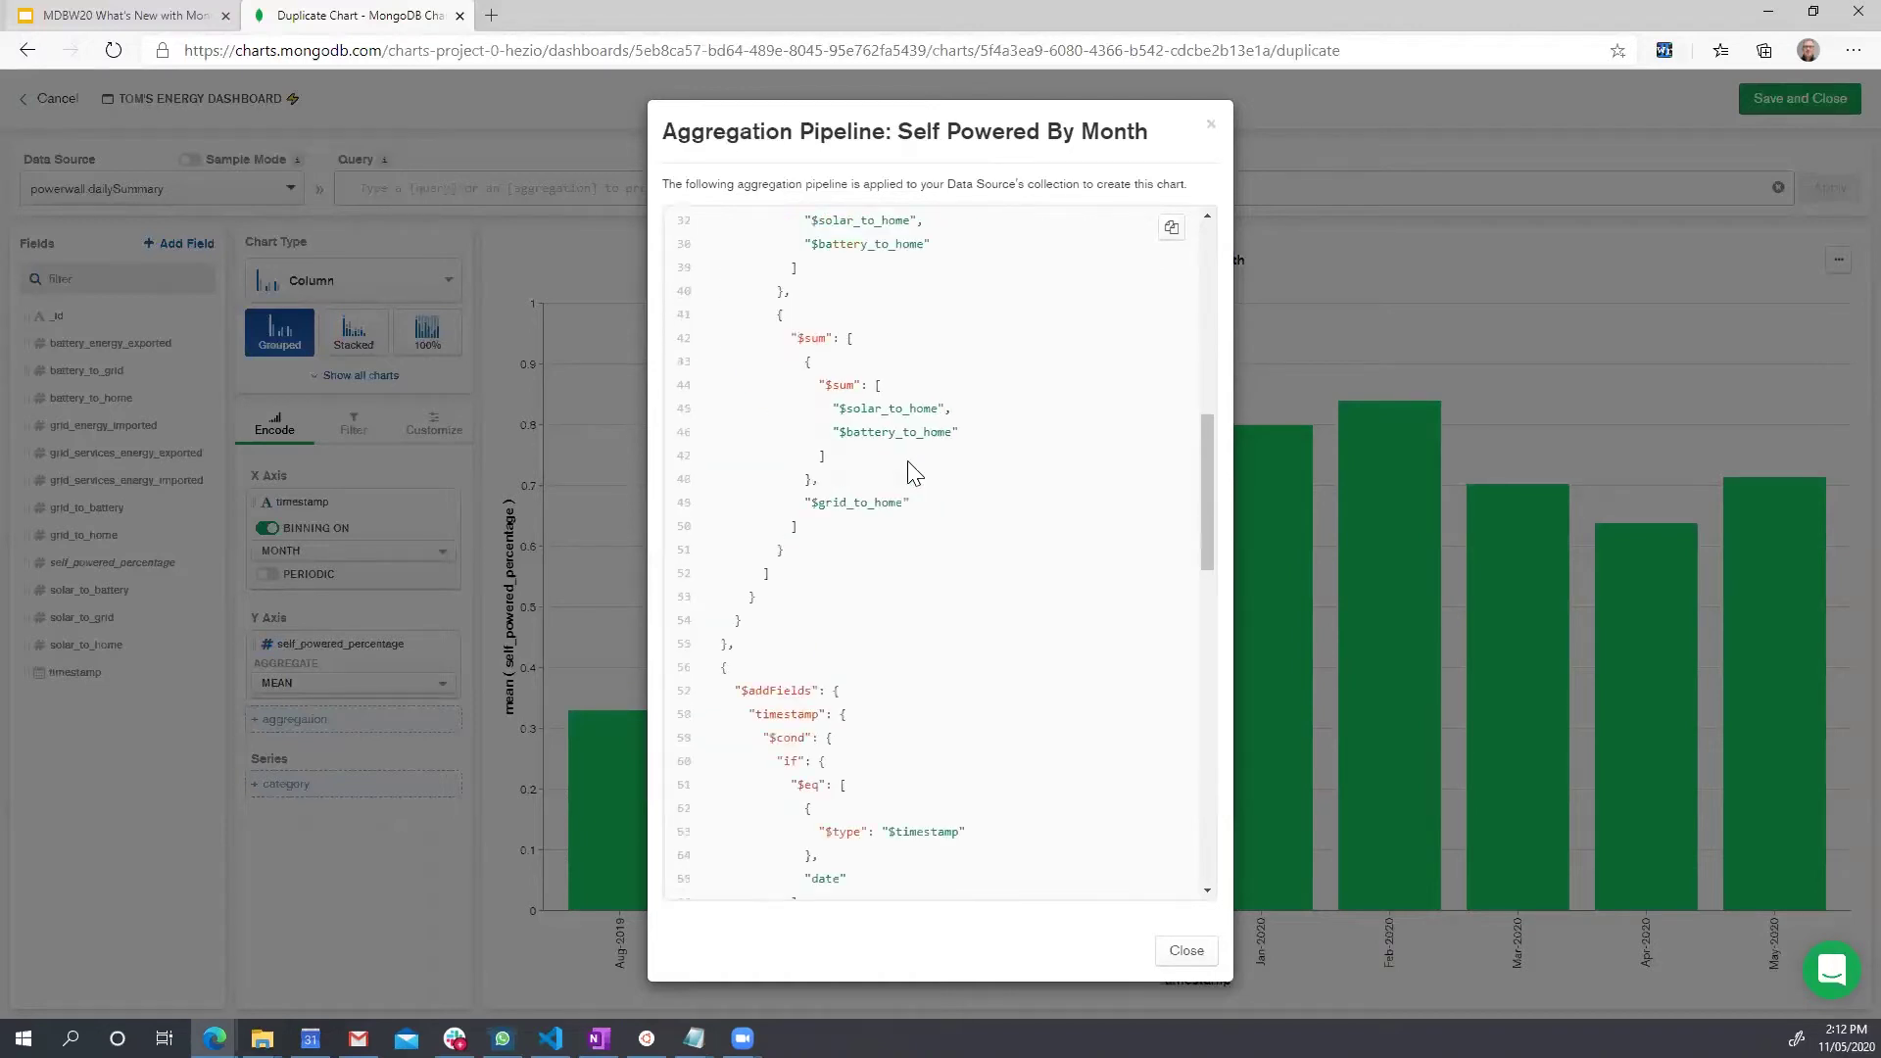
scroll(909, 473, "down", 12)
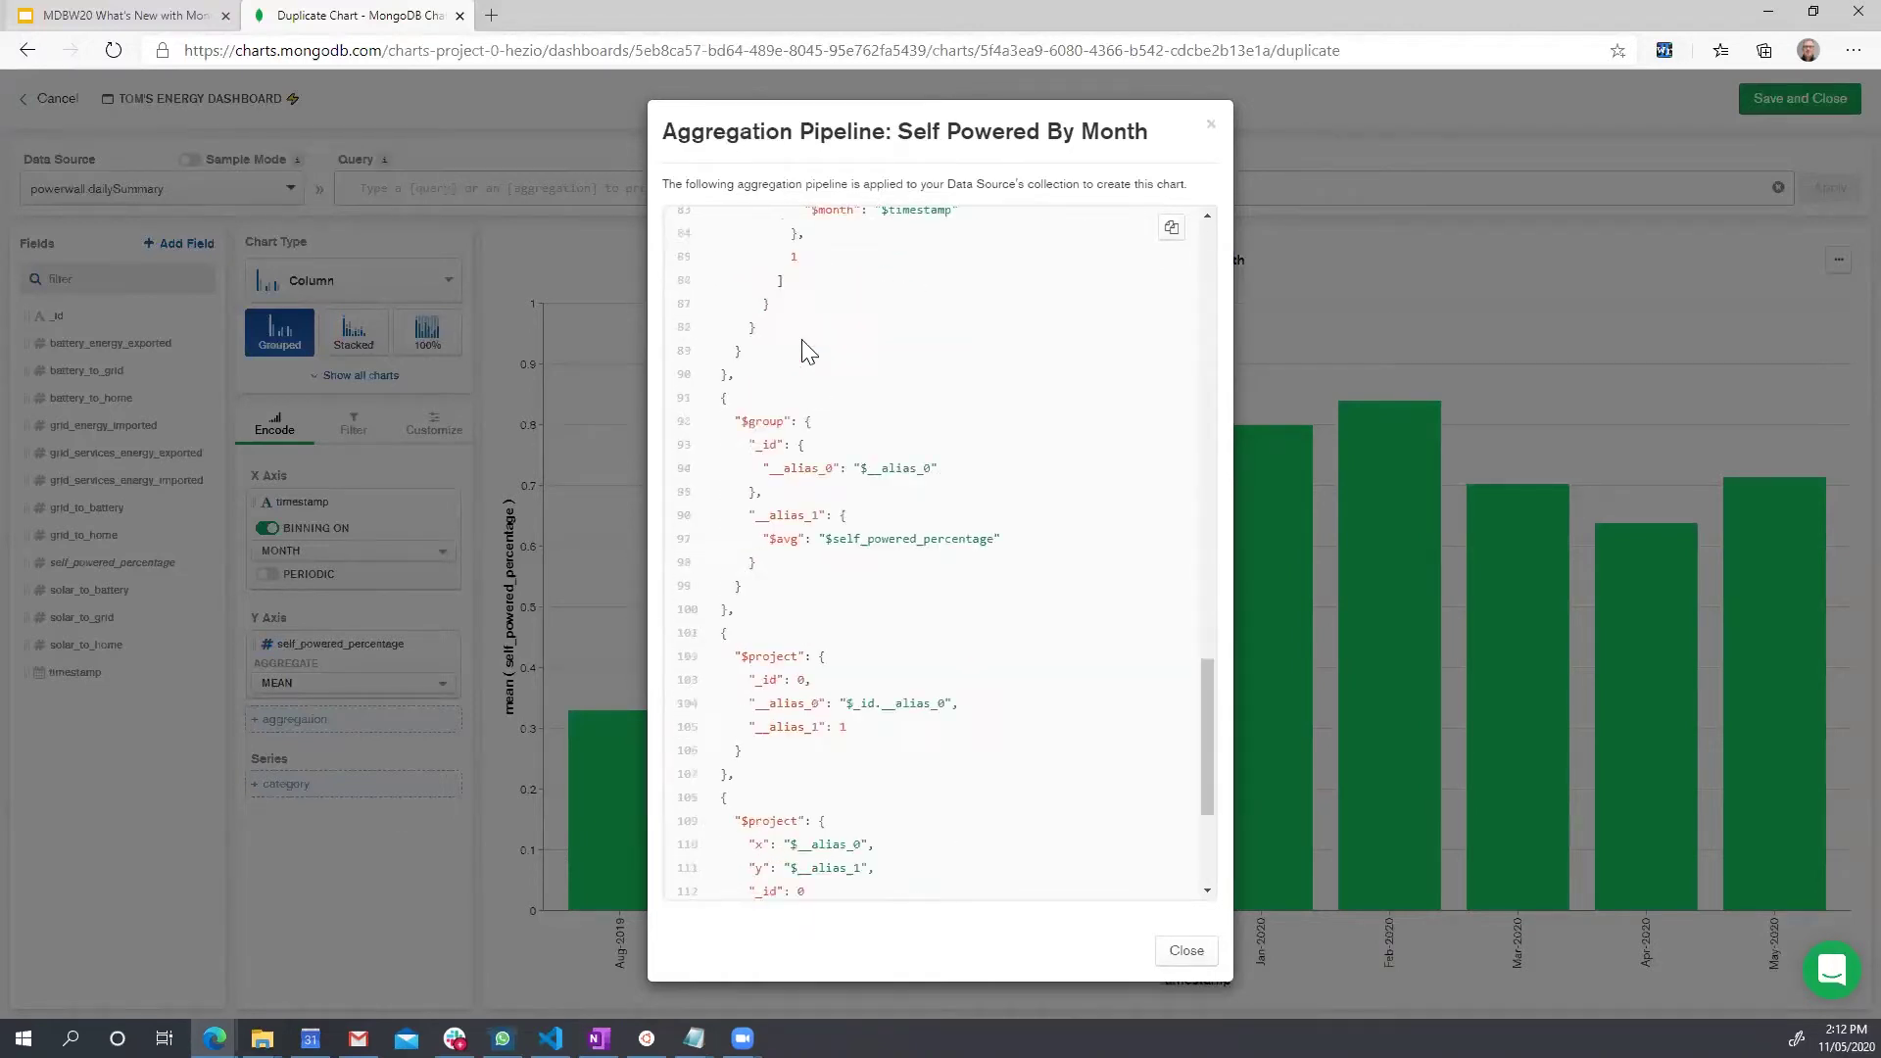
scroll(808, 351, "down", 2)
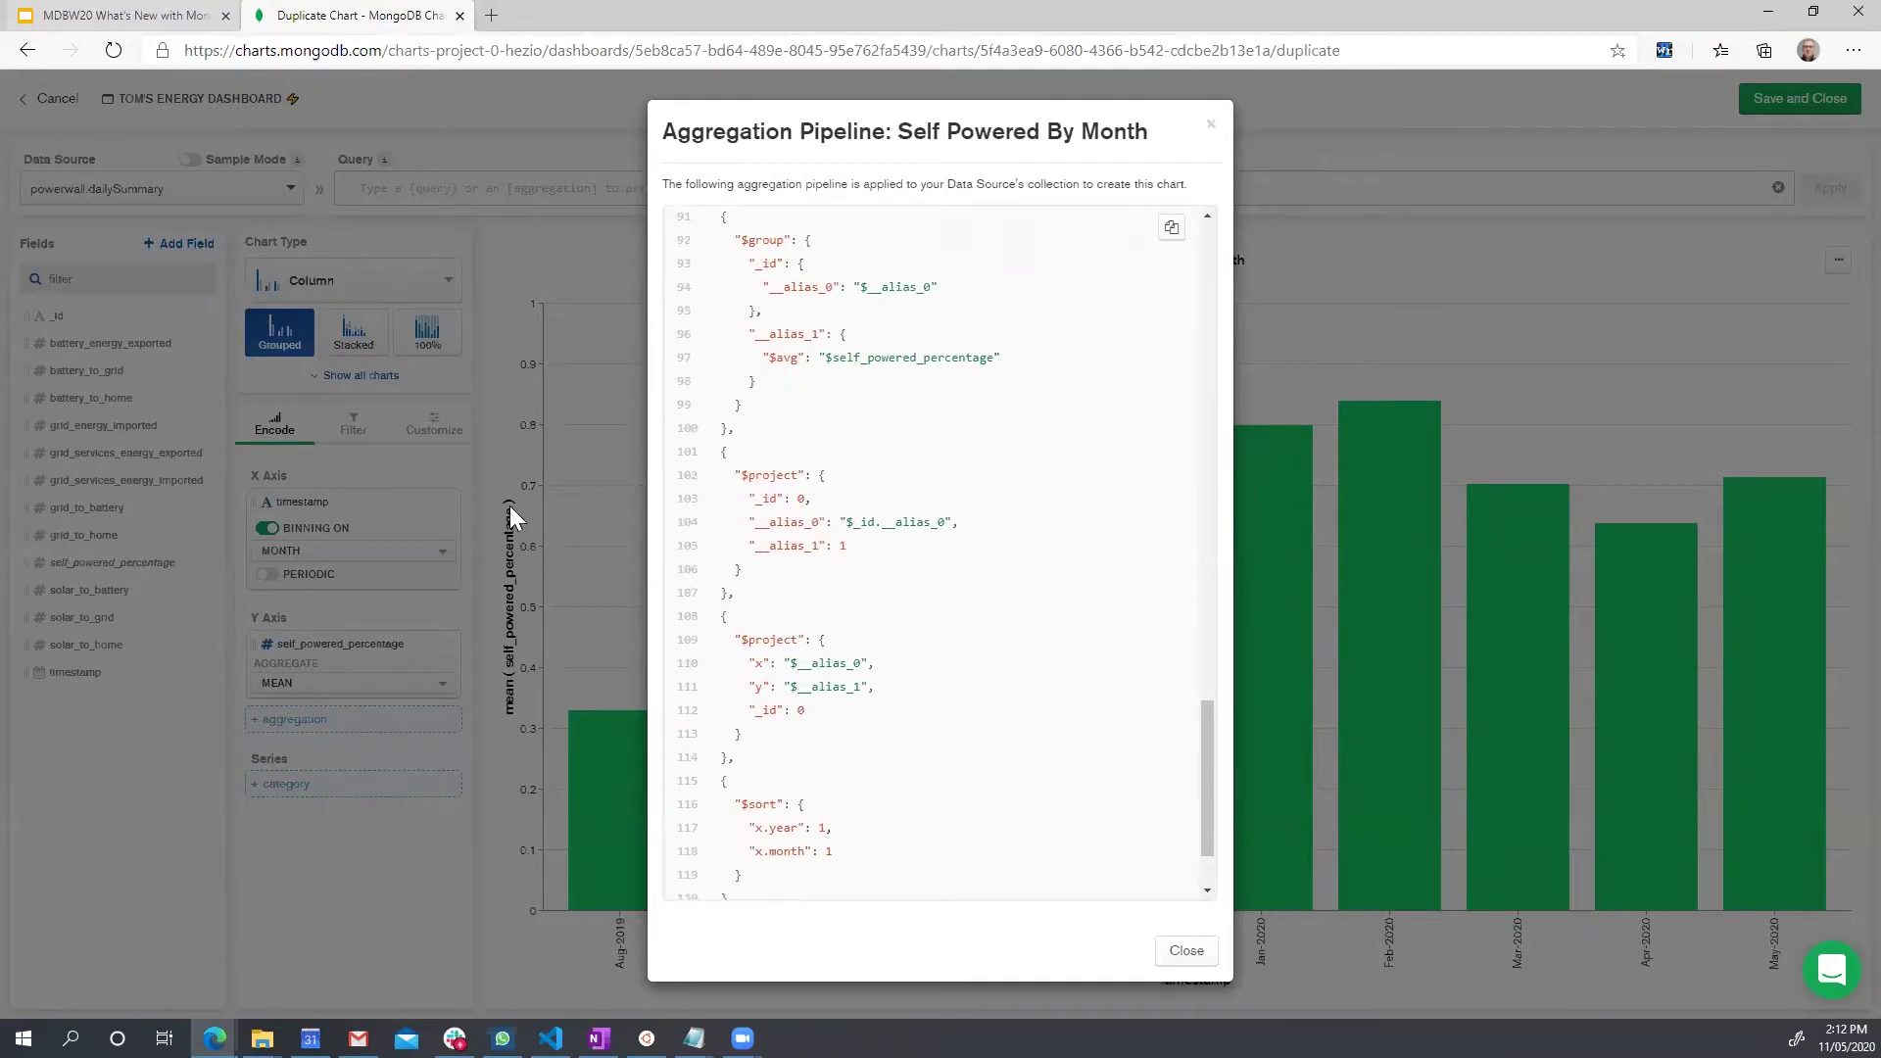
scroll(1028, 632, "down", 2)
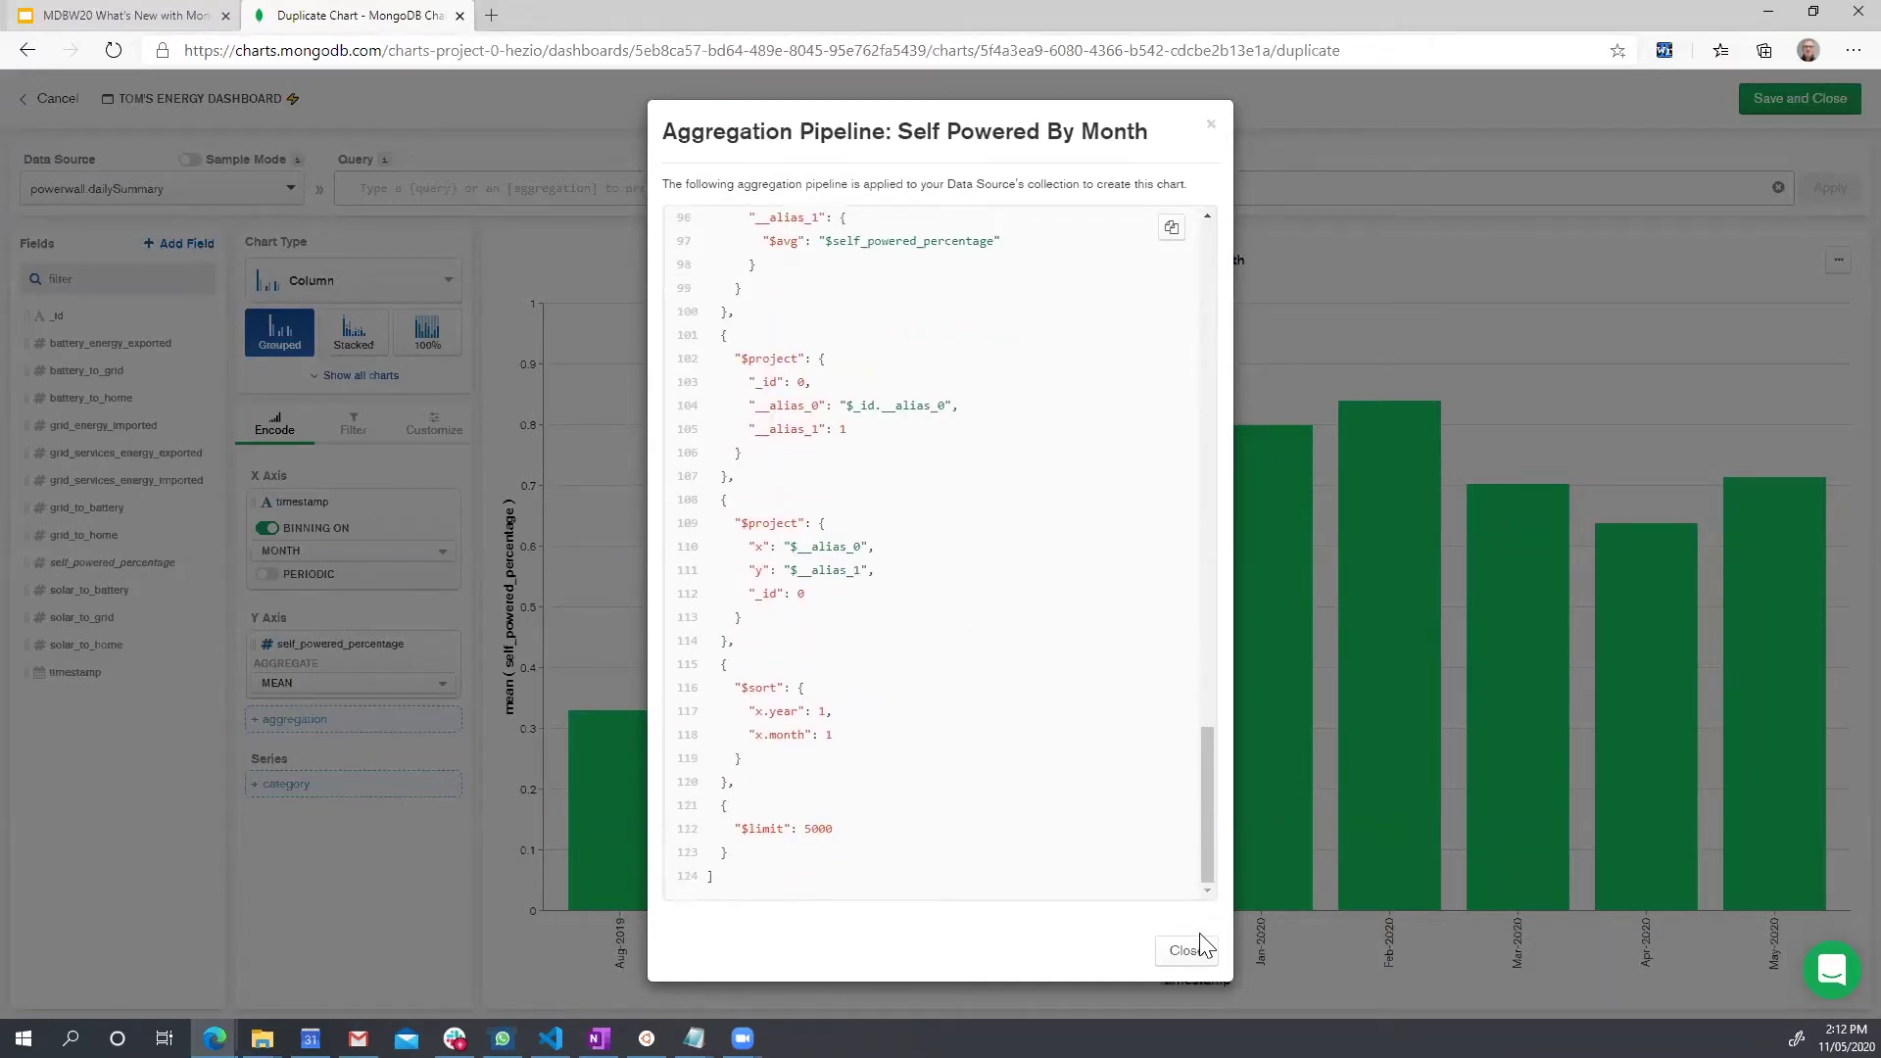
left_click(1187, 955)
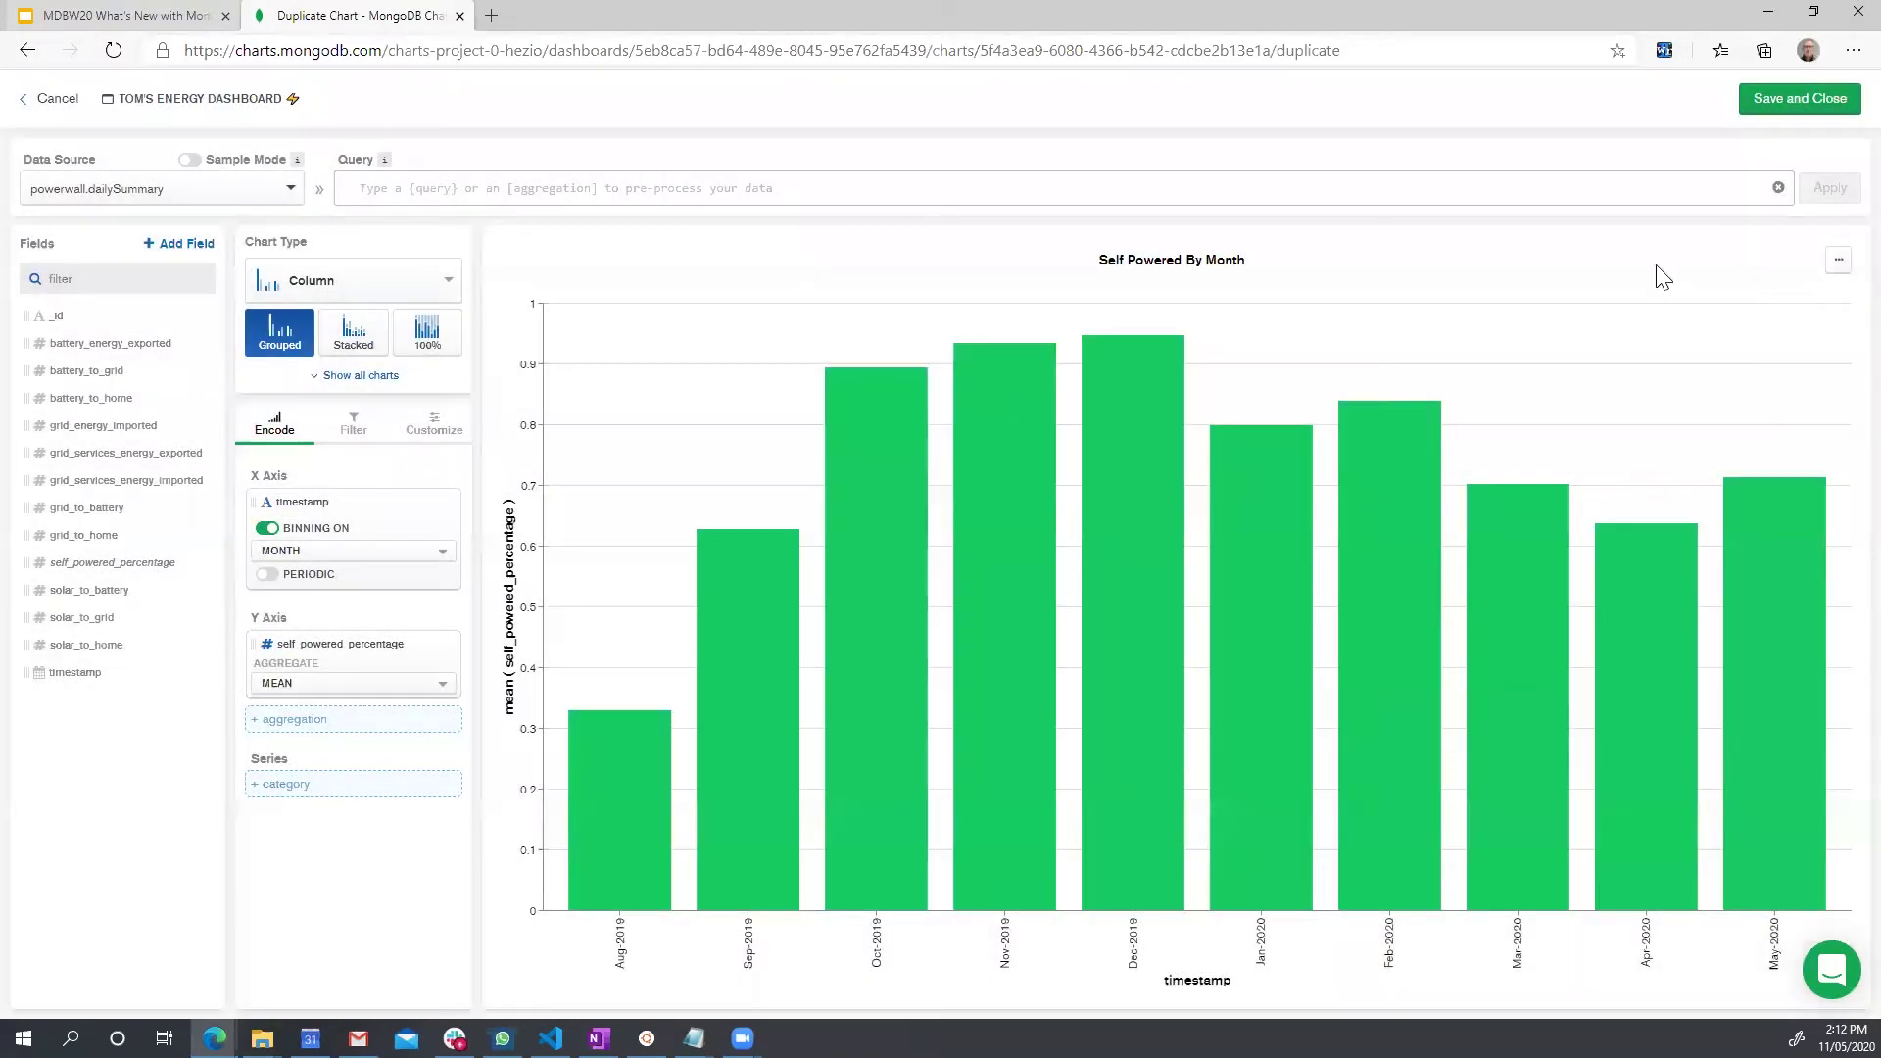
- View the chart data table of mean self_powered_percentage by month and close it
left_click(1838, 260)
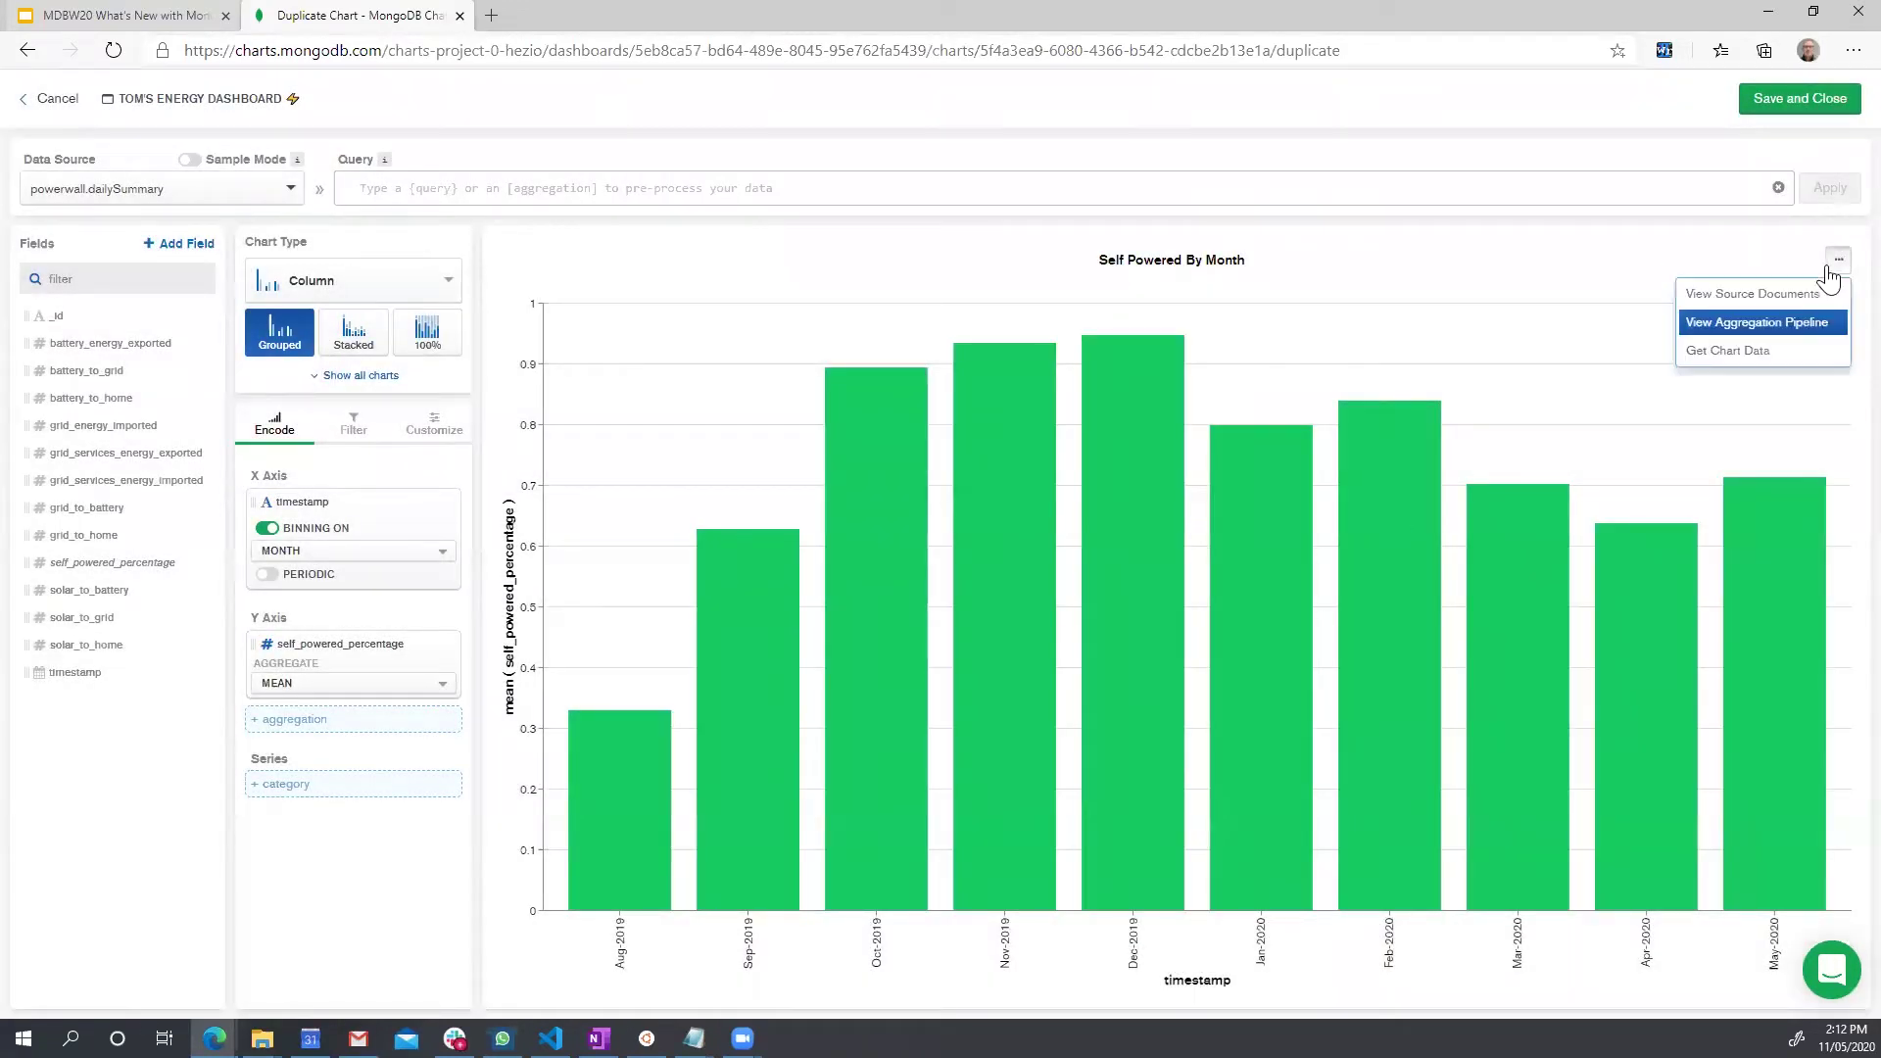
left_click(1755, 355)
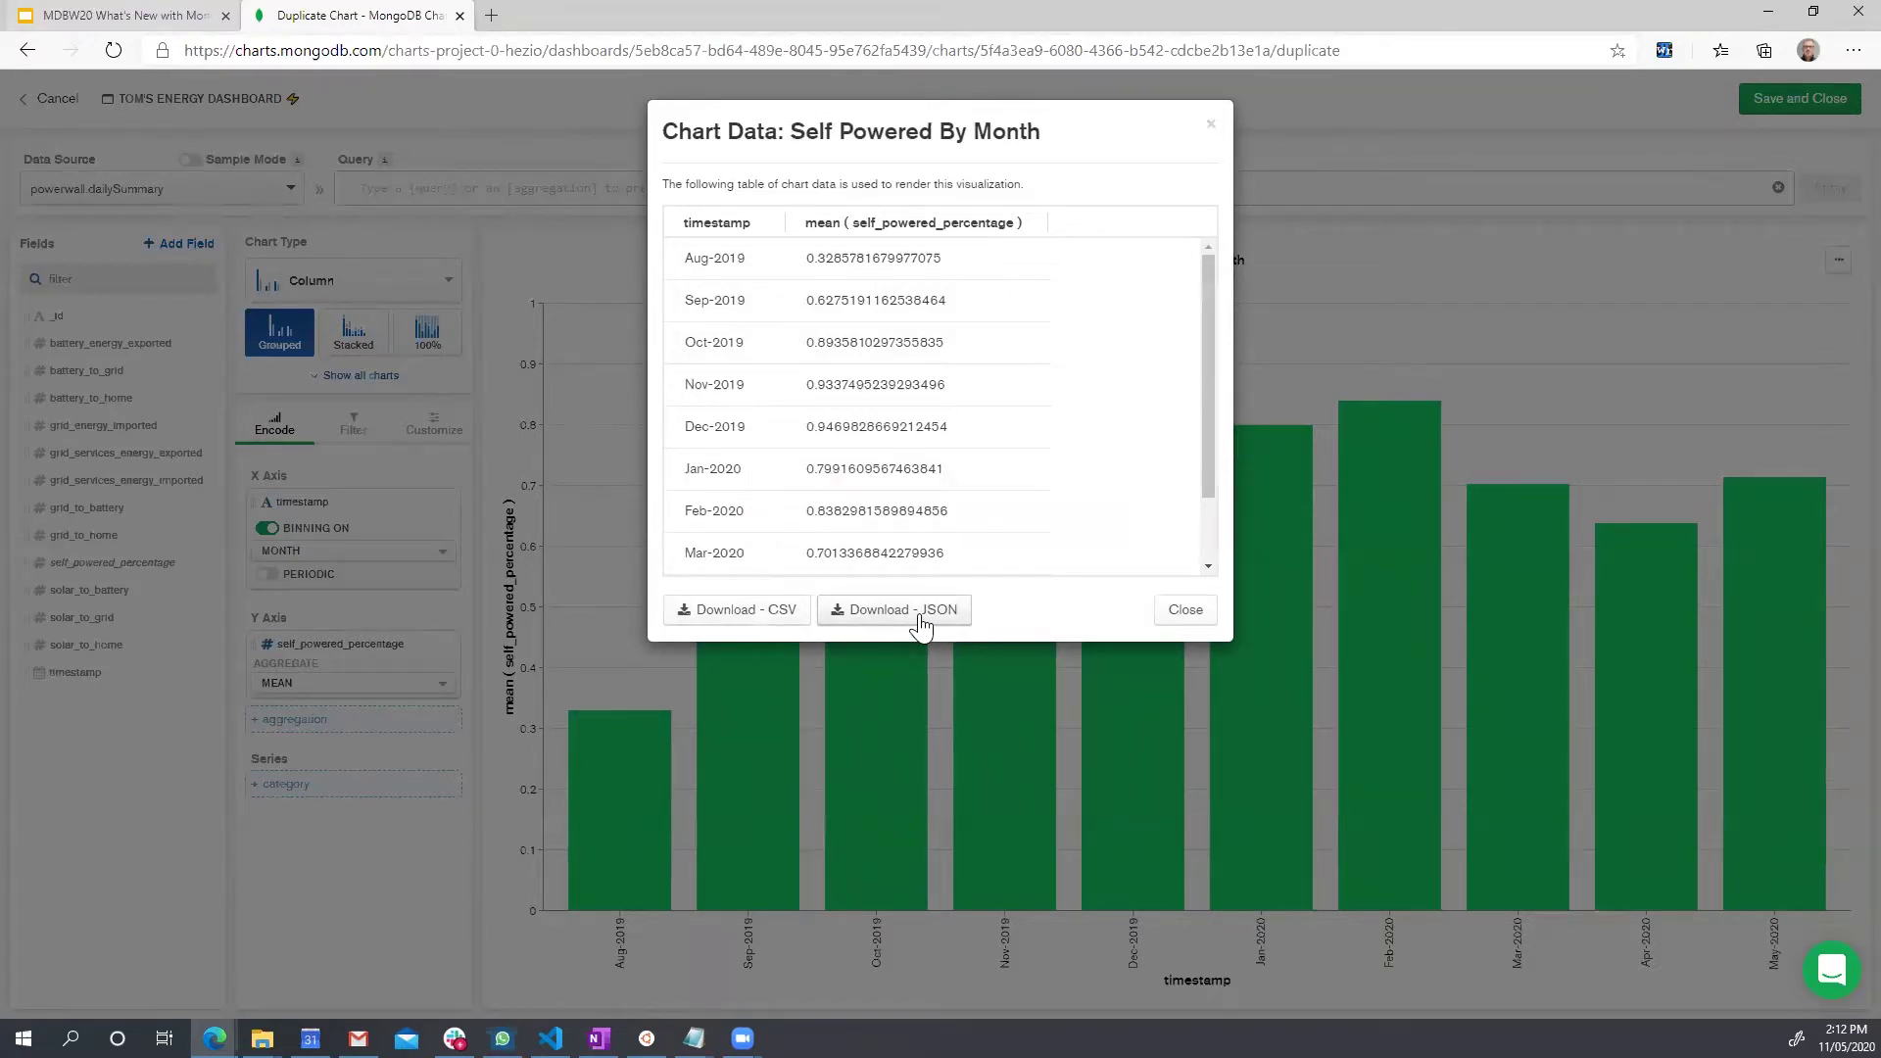
left_click(1179, 607)
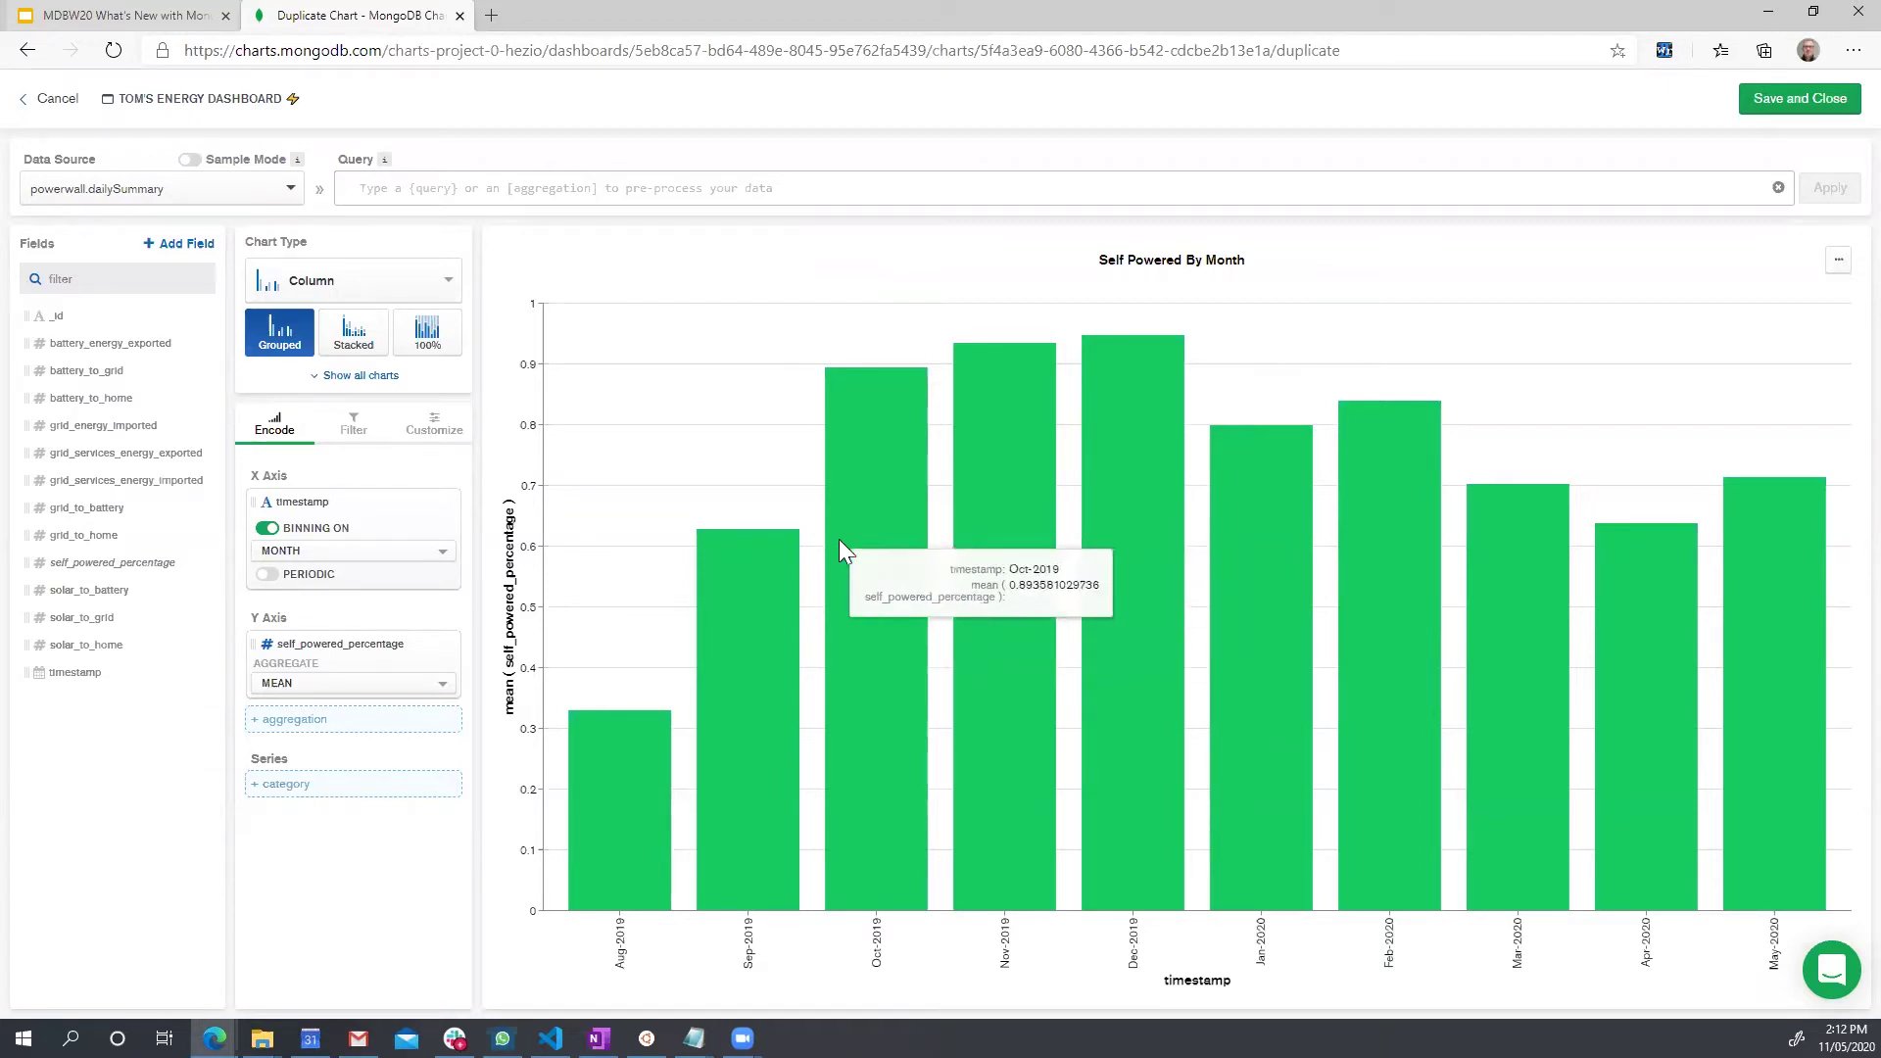
- Change the chart type from Column to a Circular gauge
left_click(378, 291)
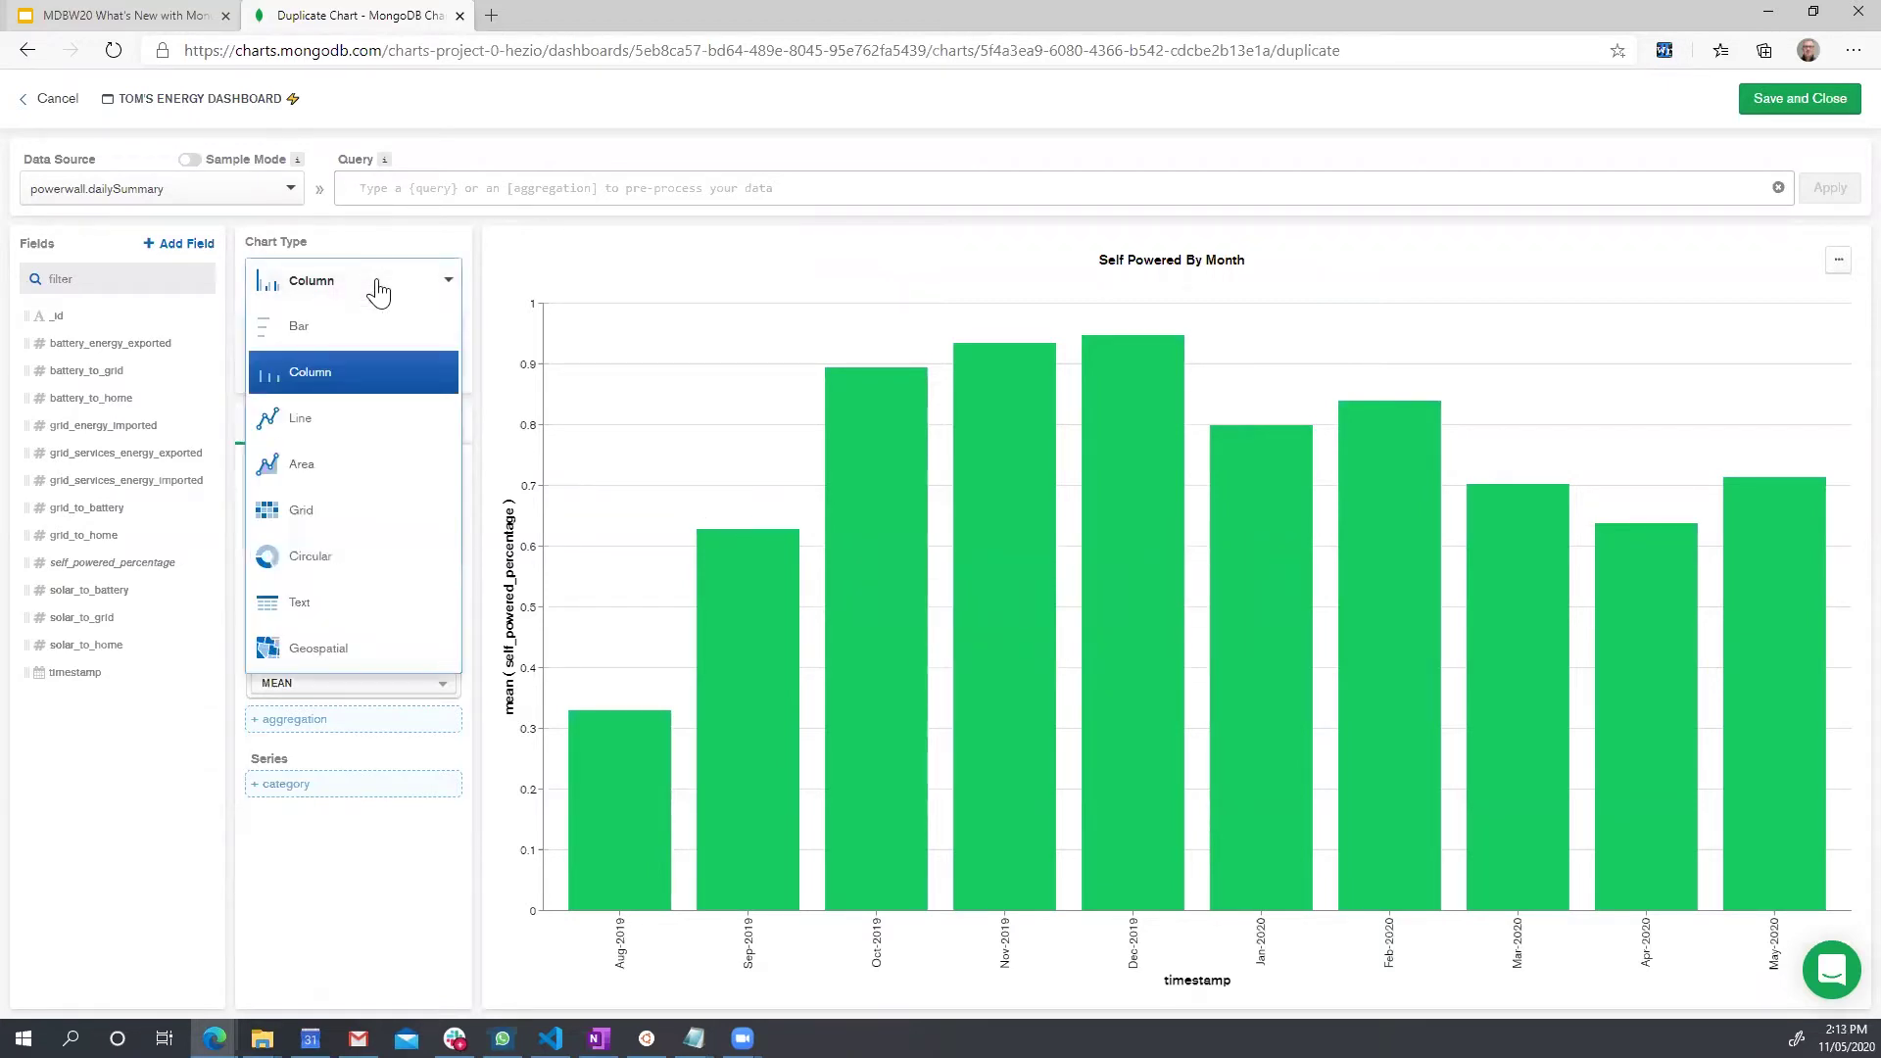
left_click(348, 557)
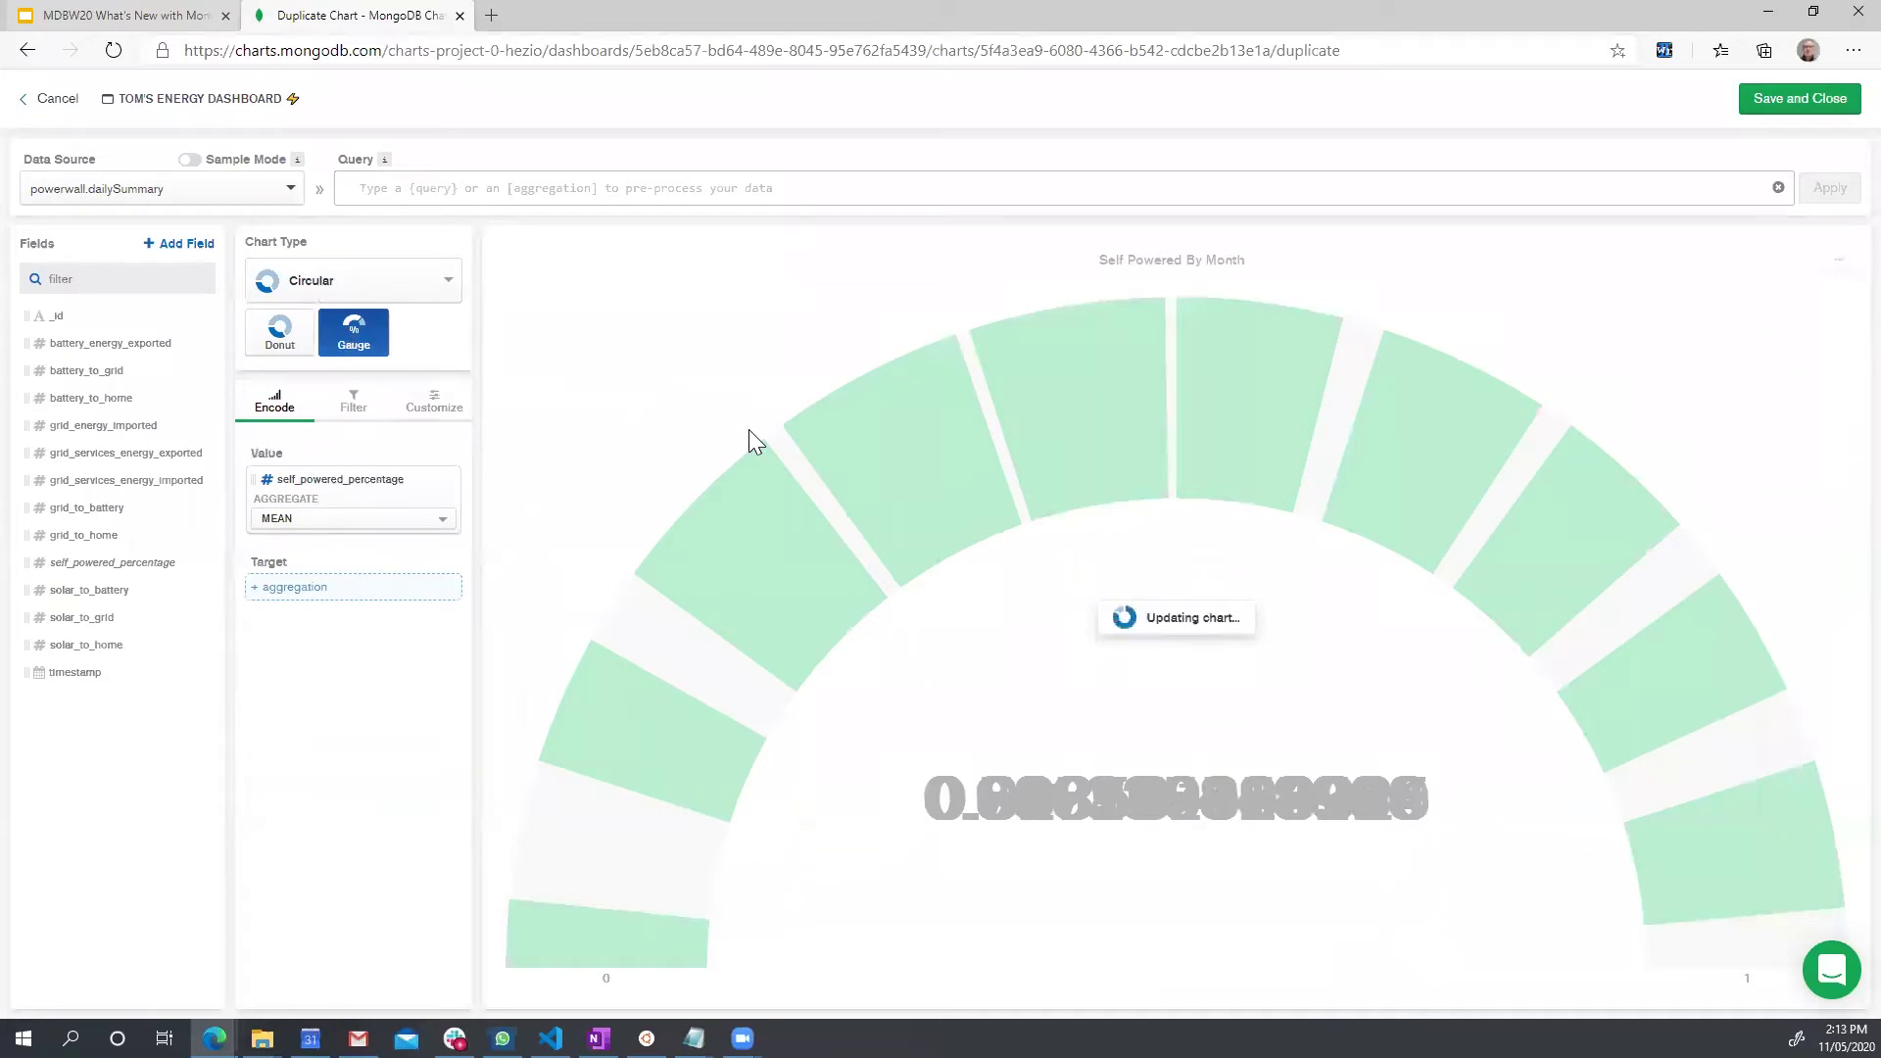
mouse_move(1534, 586)
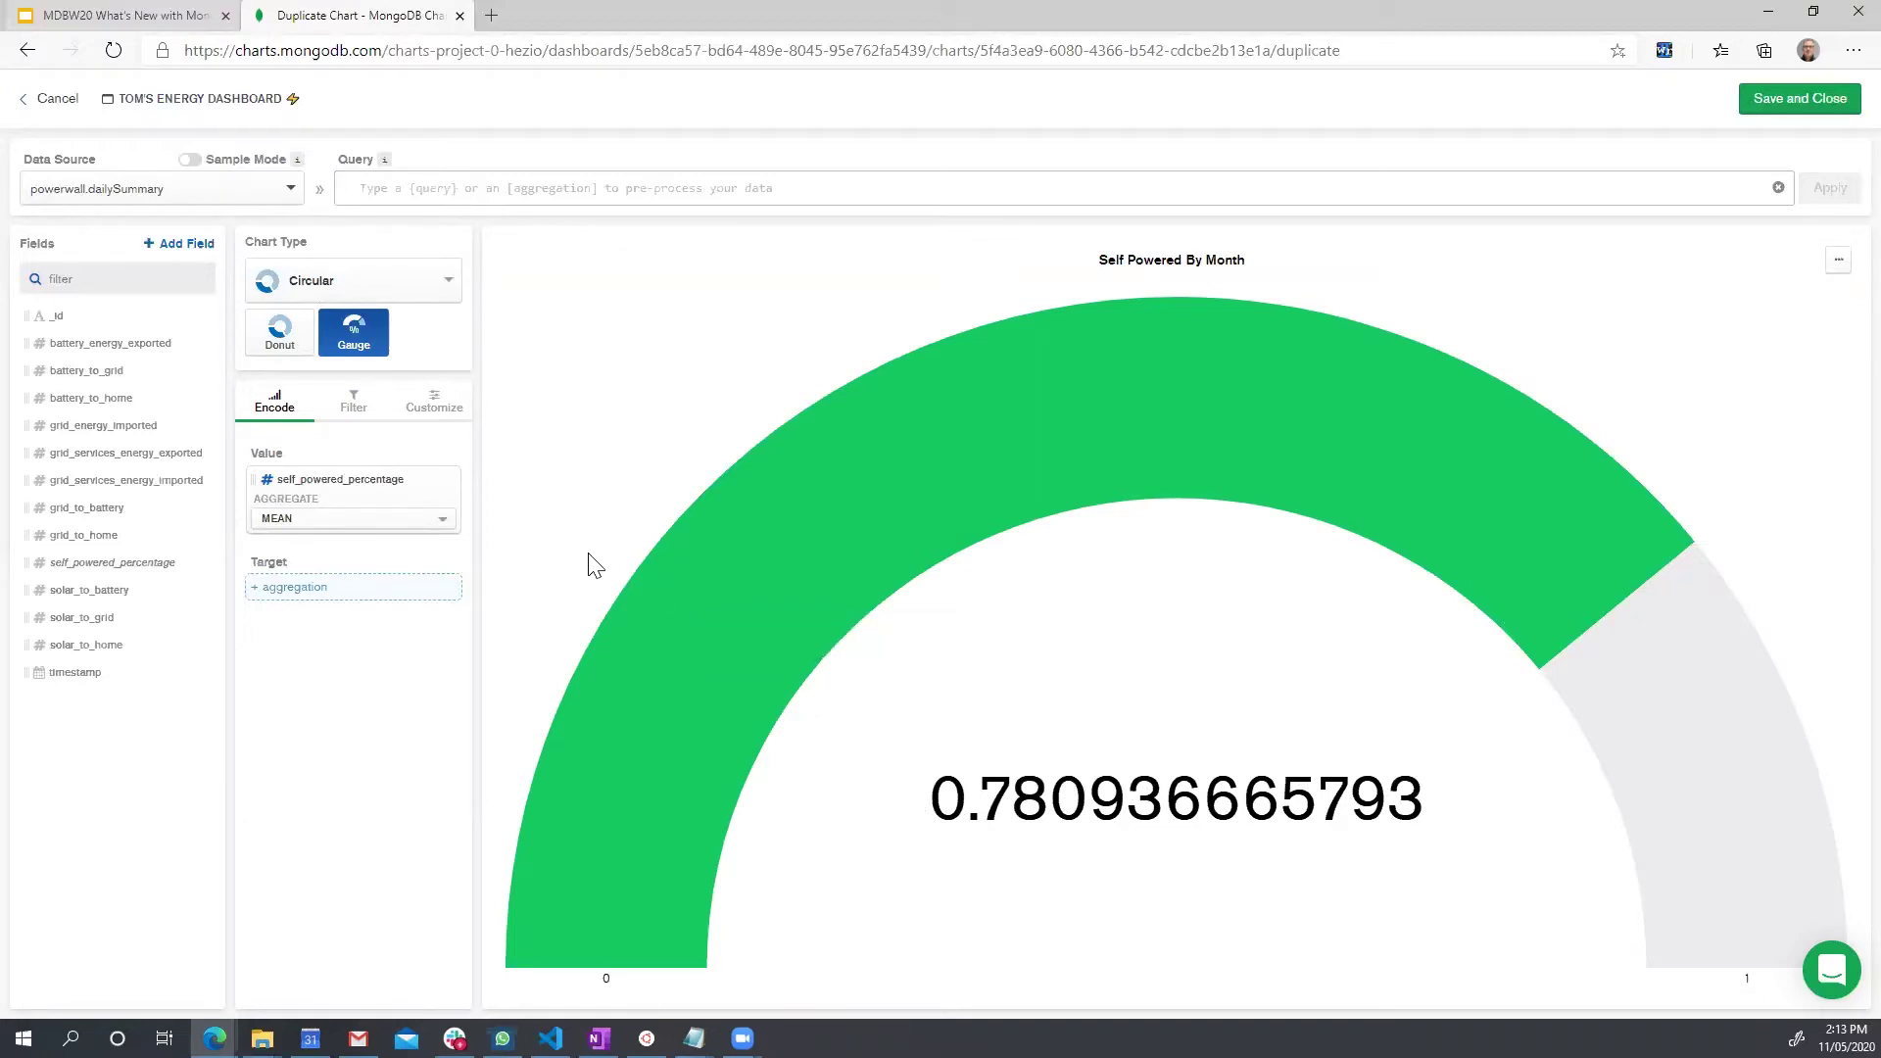
- Filter the gauge by timestamp with a relative period starting from the last 2 days
left_click(352, 404)
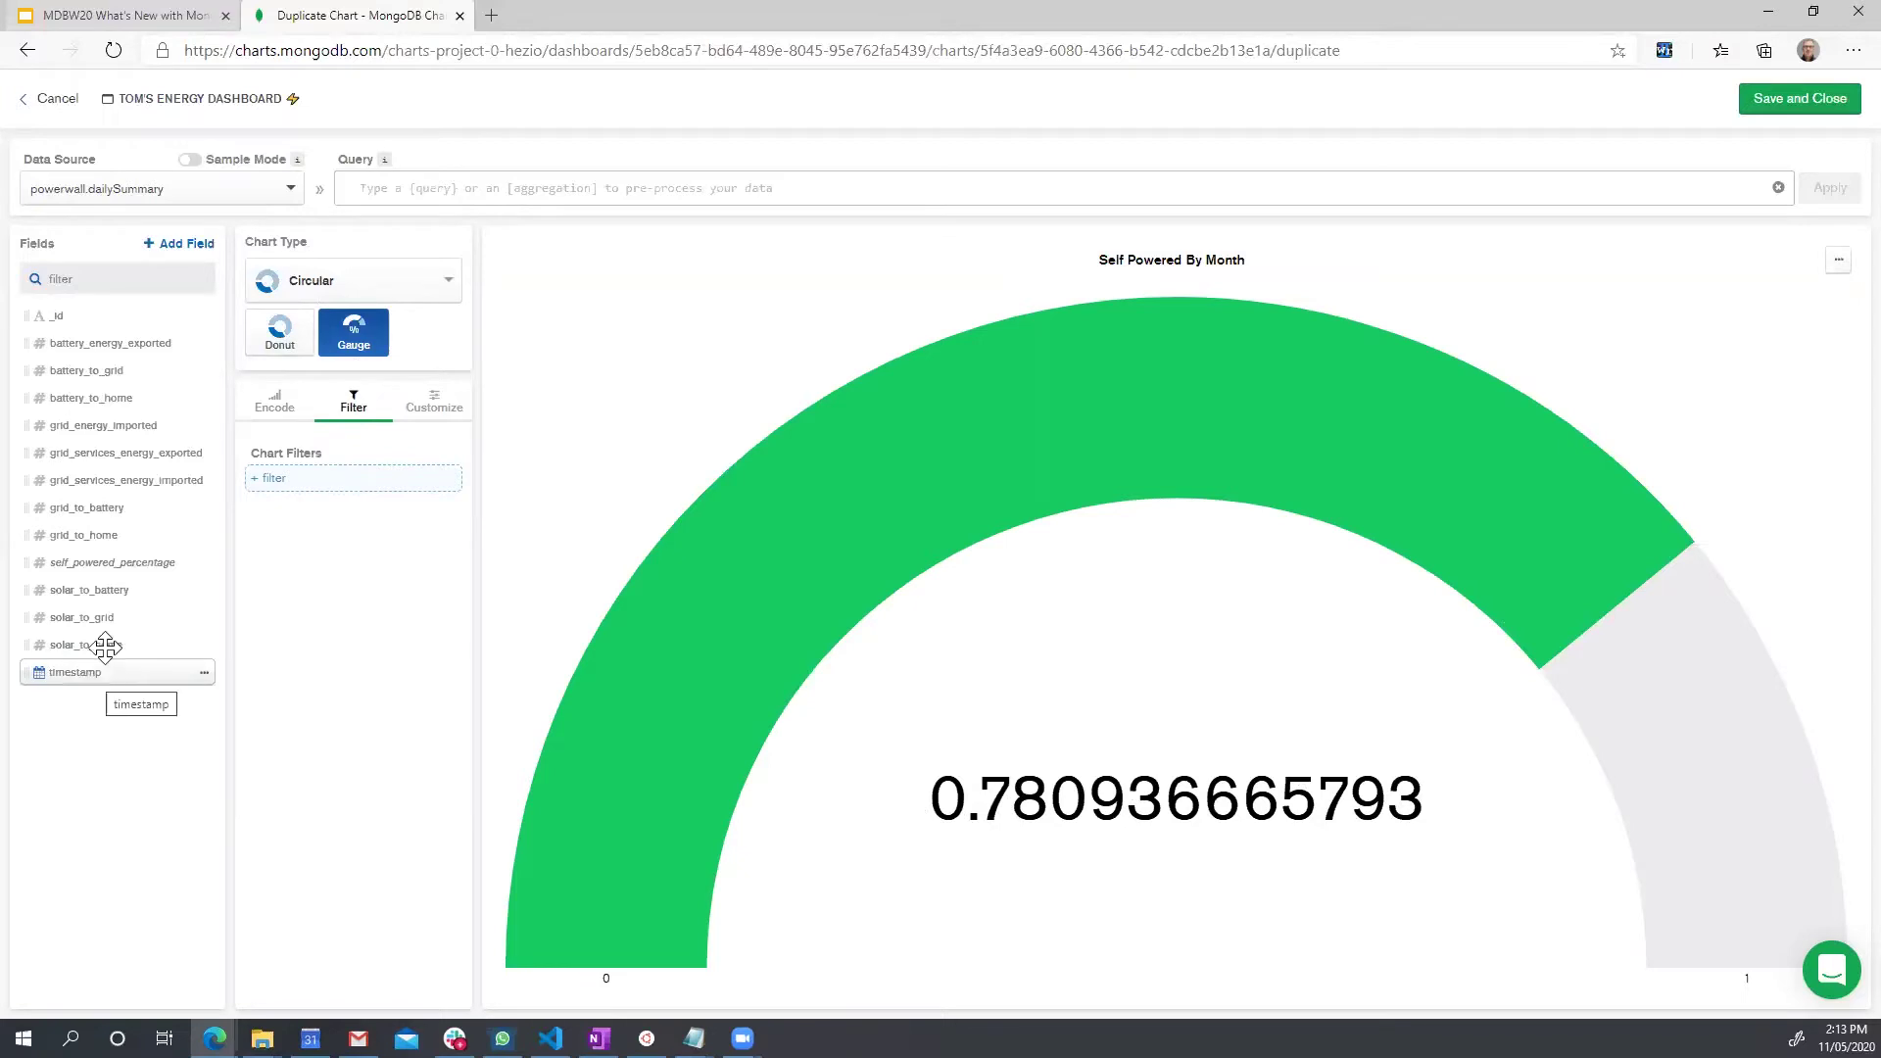
left_click_drag(98, 672, 358, 478)
left_click(348, 538)
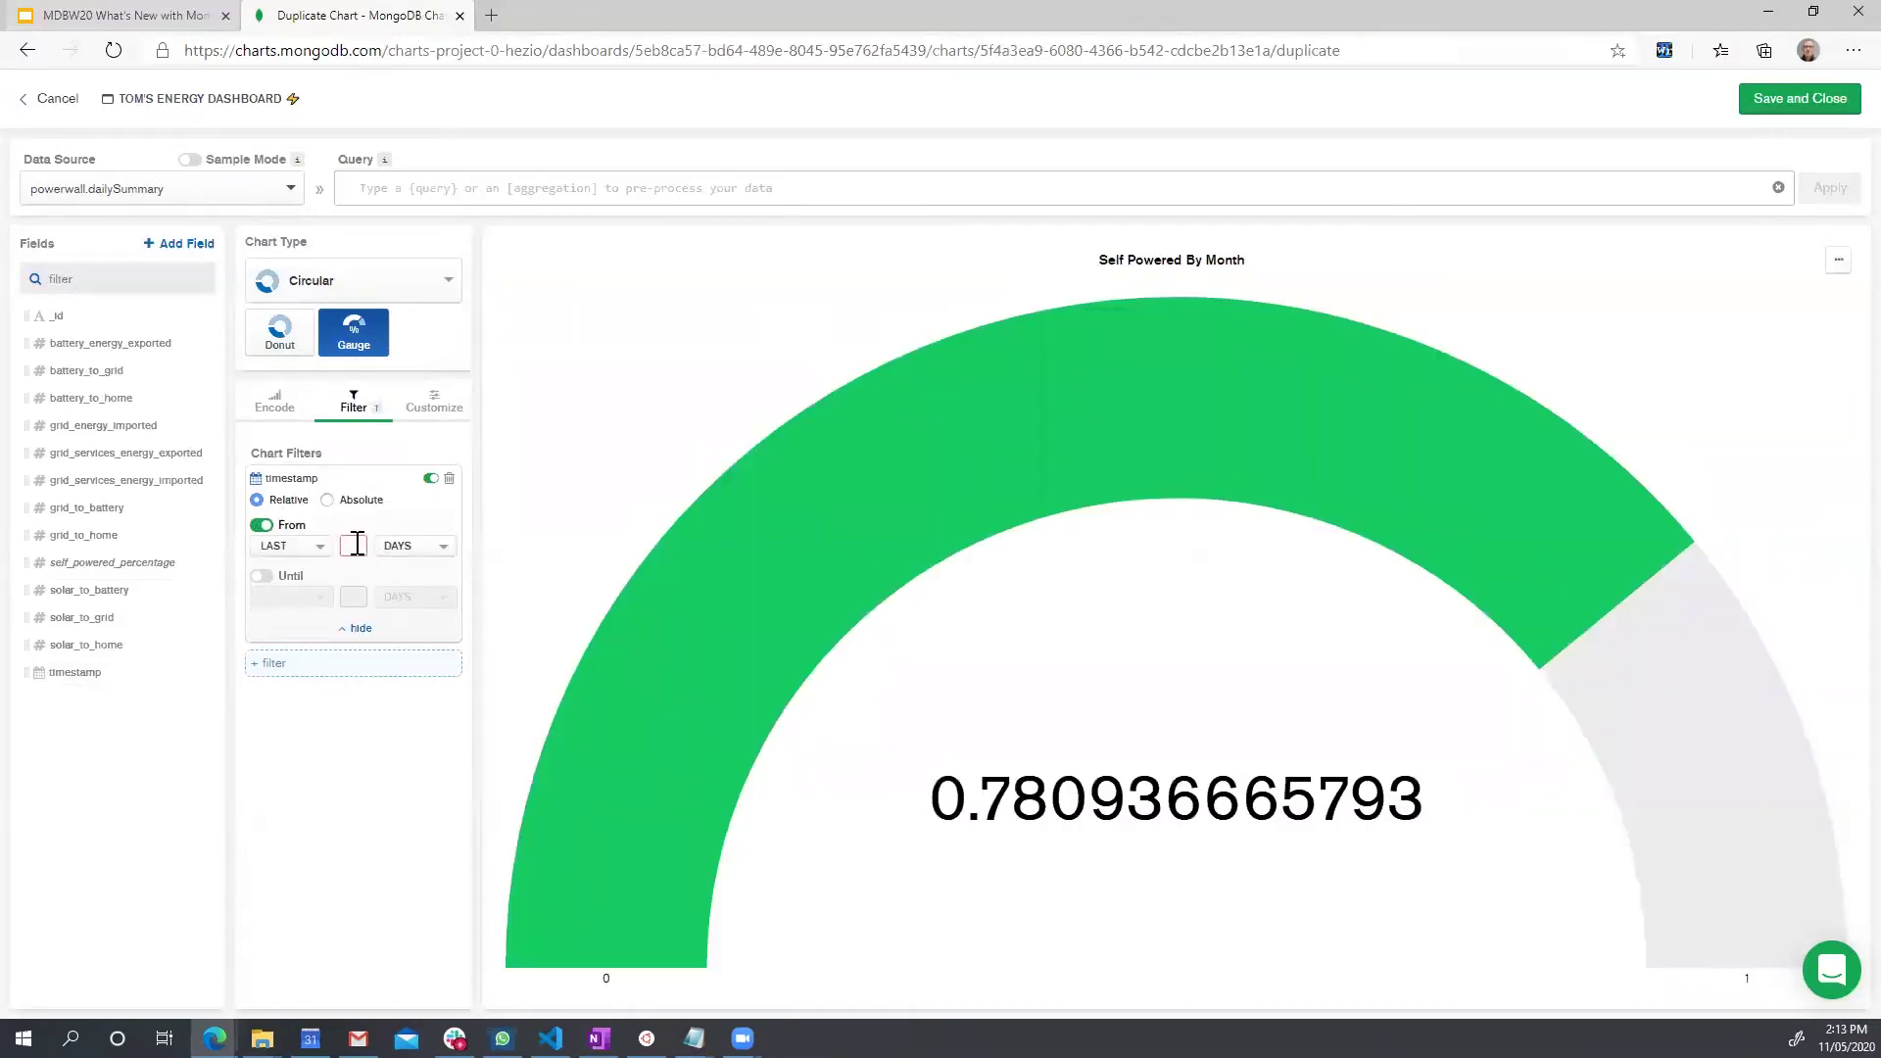
left_click(373, 753)
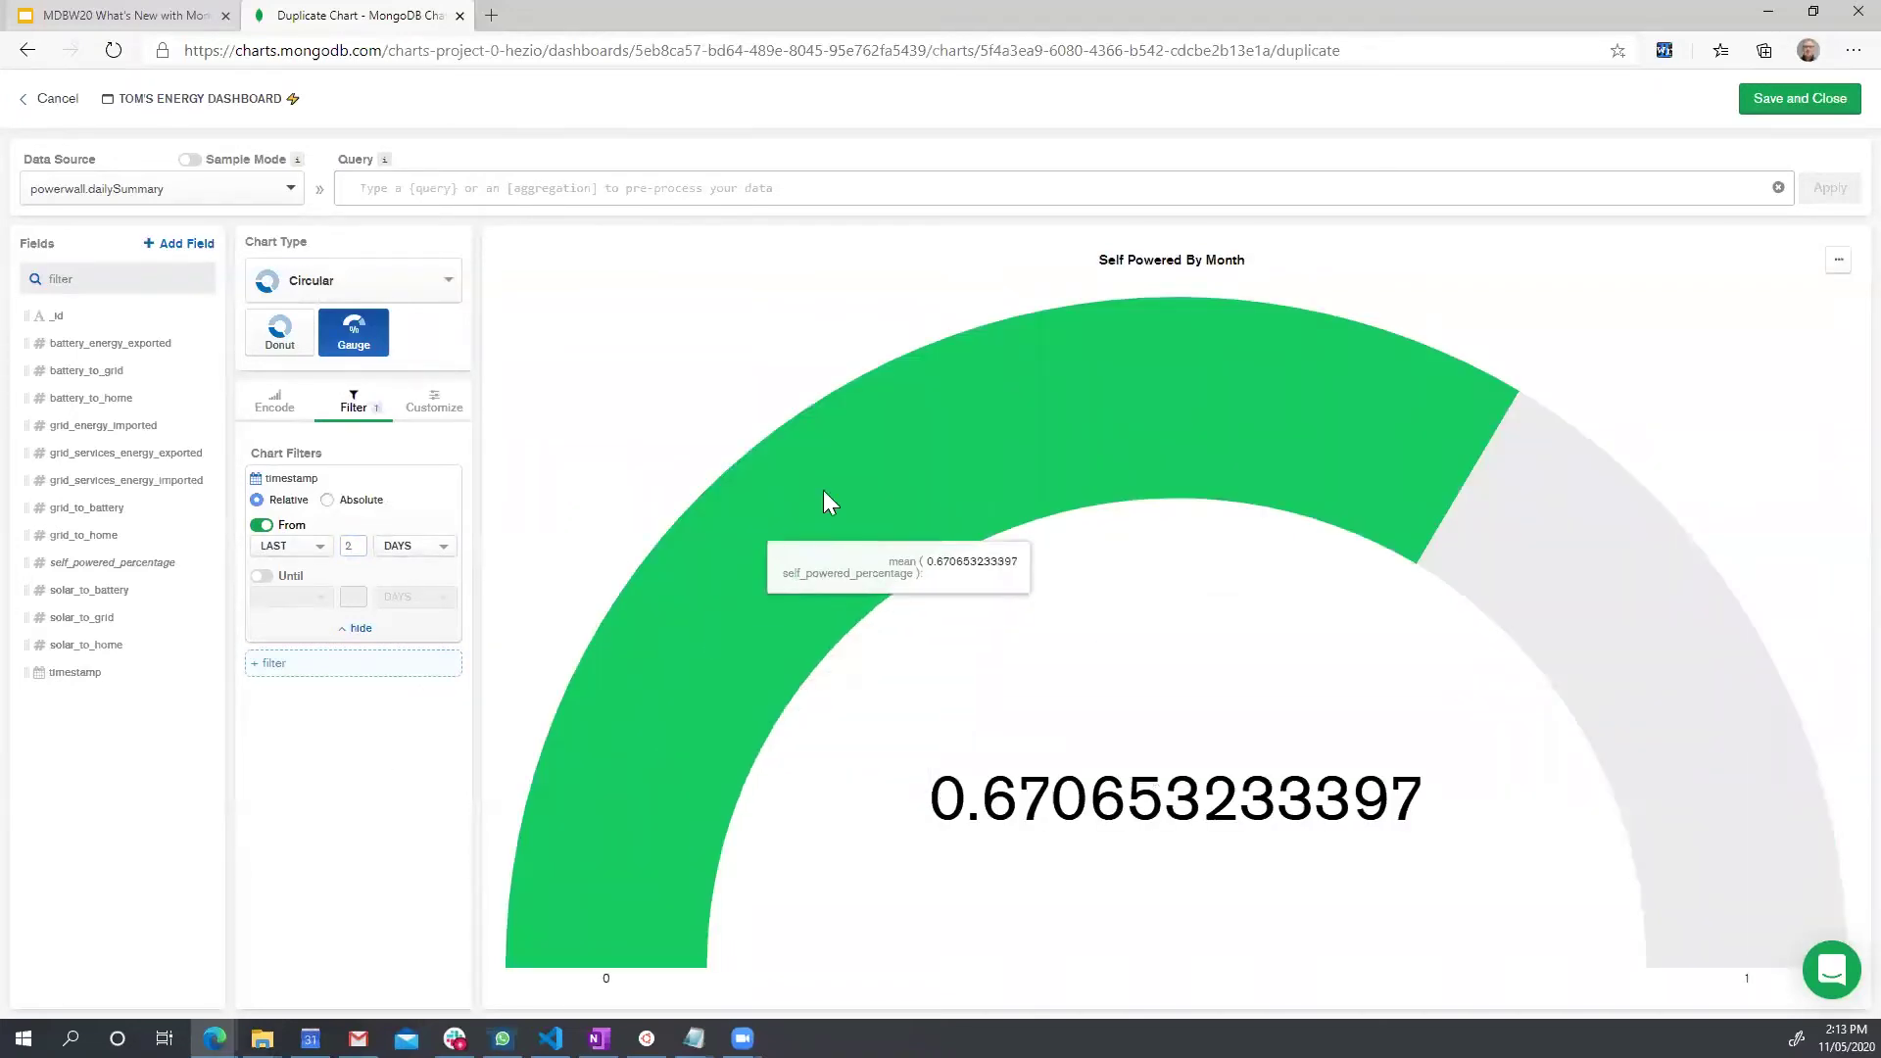
- Enable the custom color palette and move blue to the first palette position
left_click(431, 400)
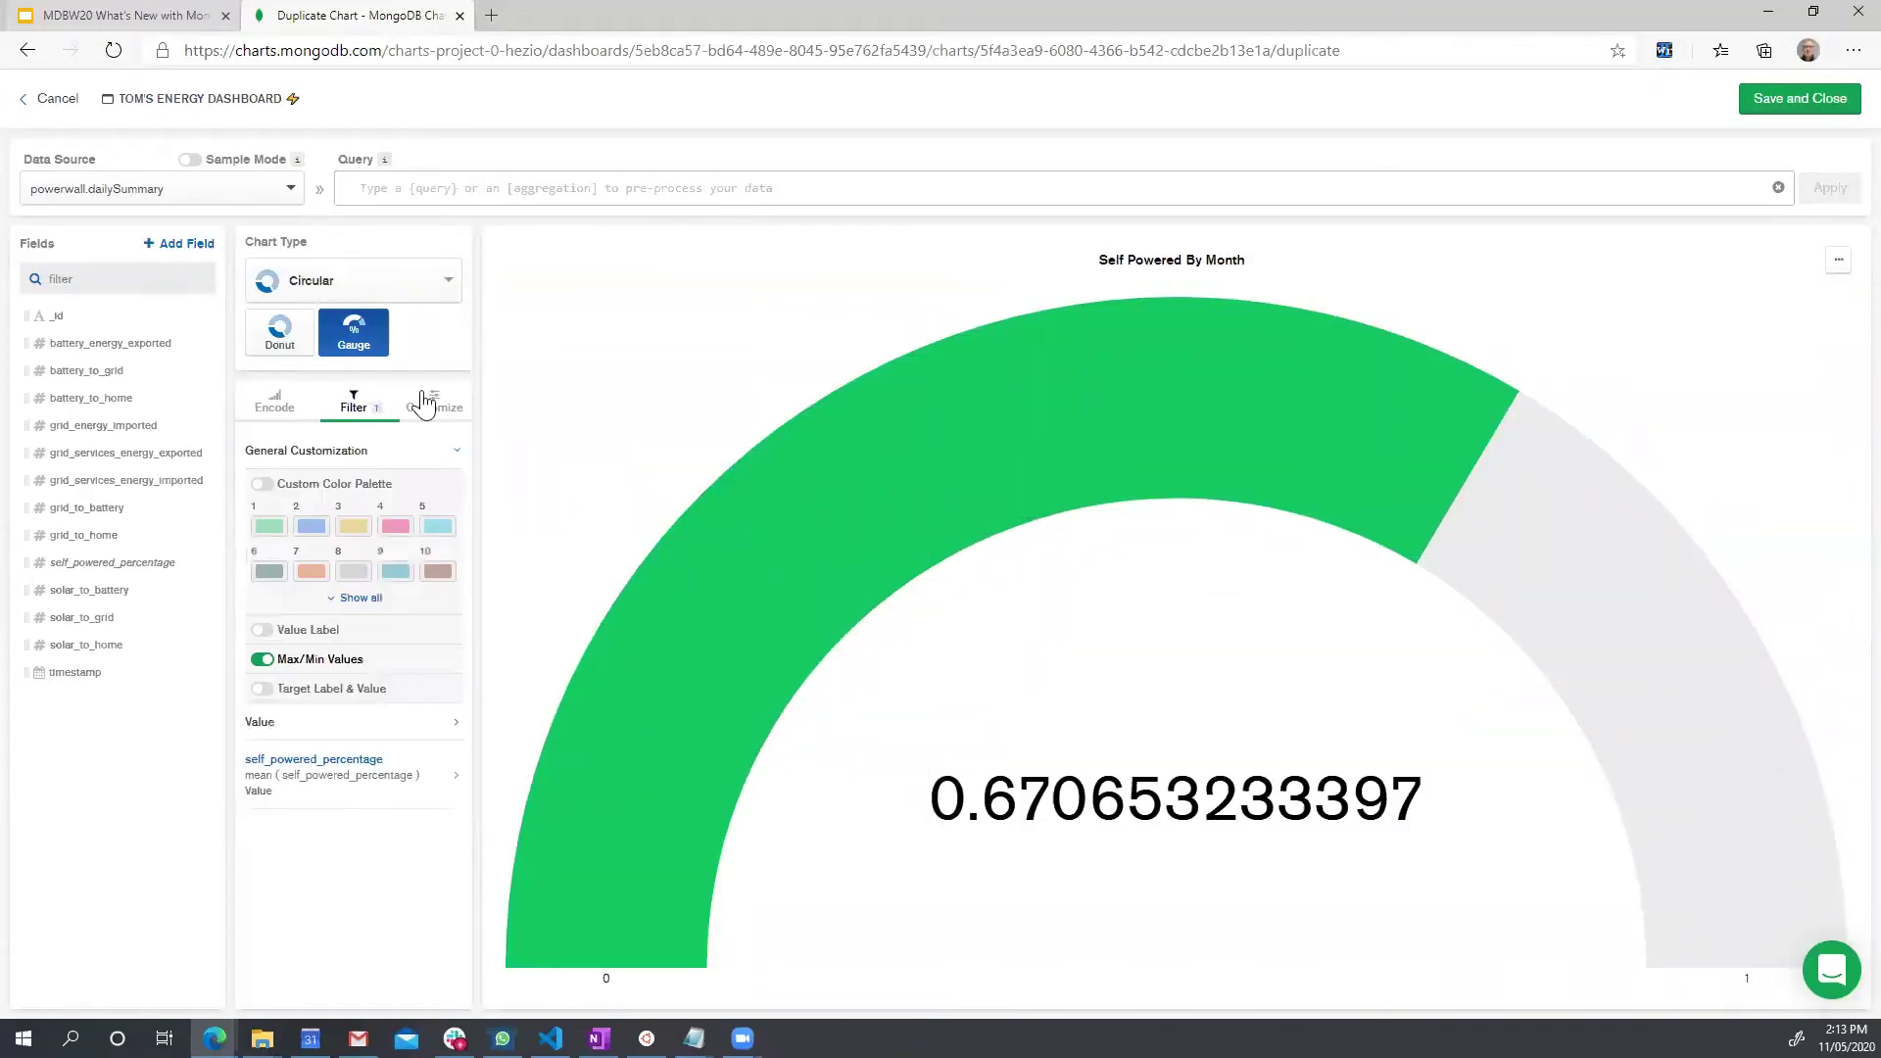
left_click(260, 484)
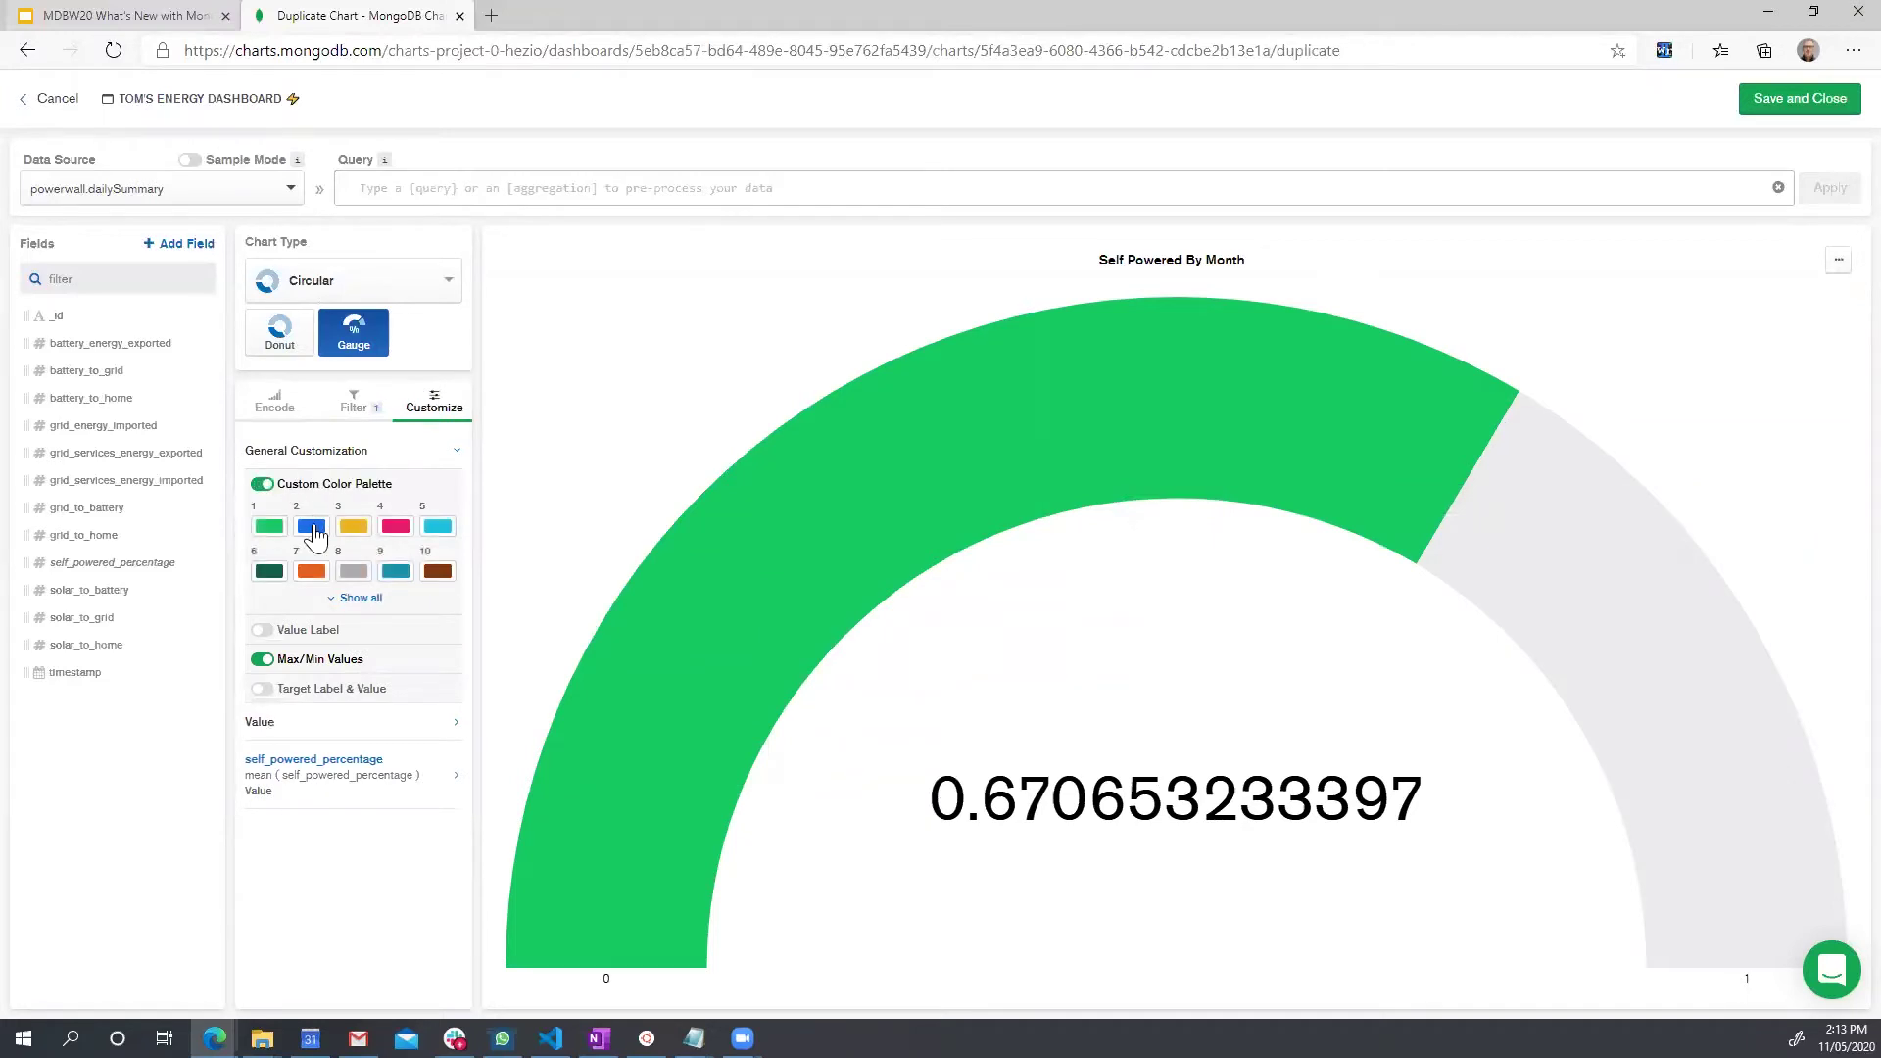
left_click_drag(311, 528, 276, 529)
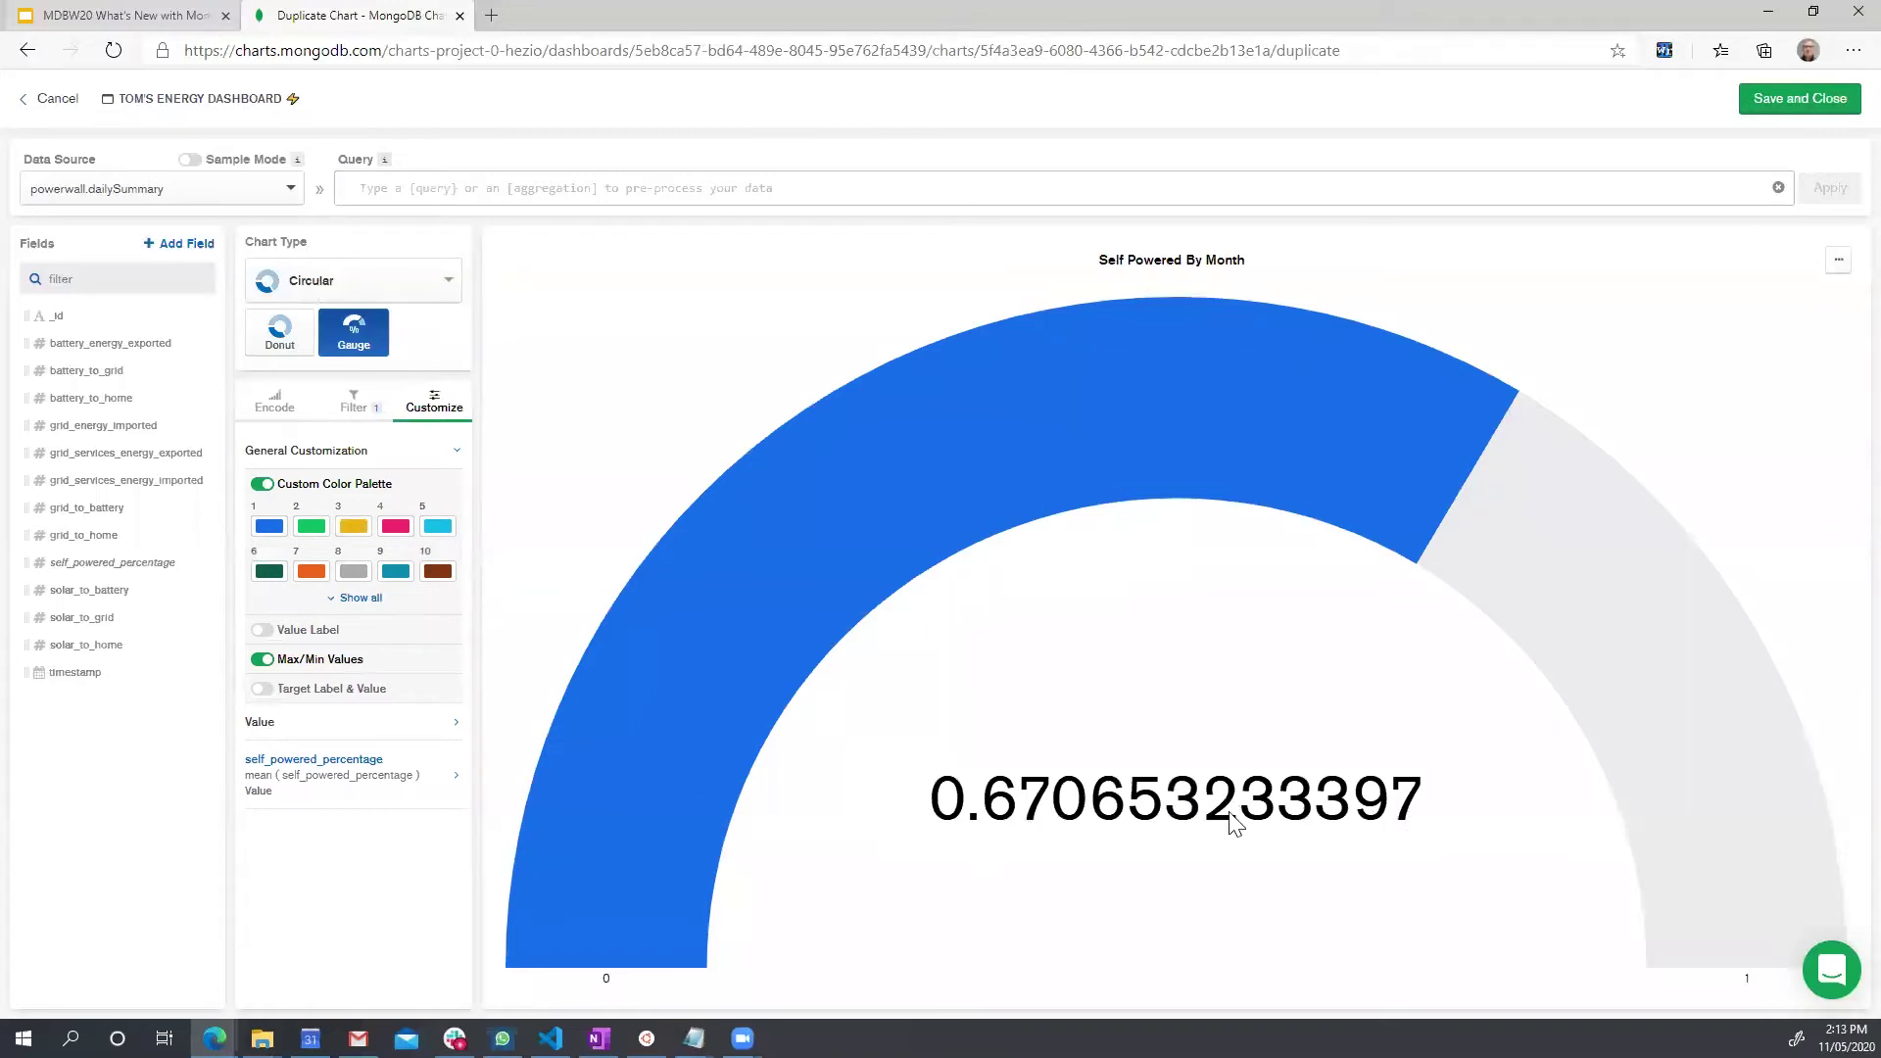
- Format the self_powered_percentage value as a percentage with 0 decimals
left_click(329, 779)
scroll(406, 725, "down", 1)
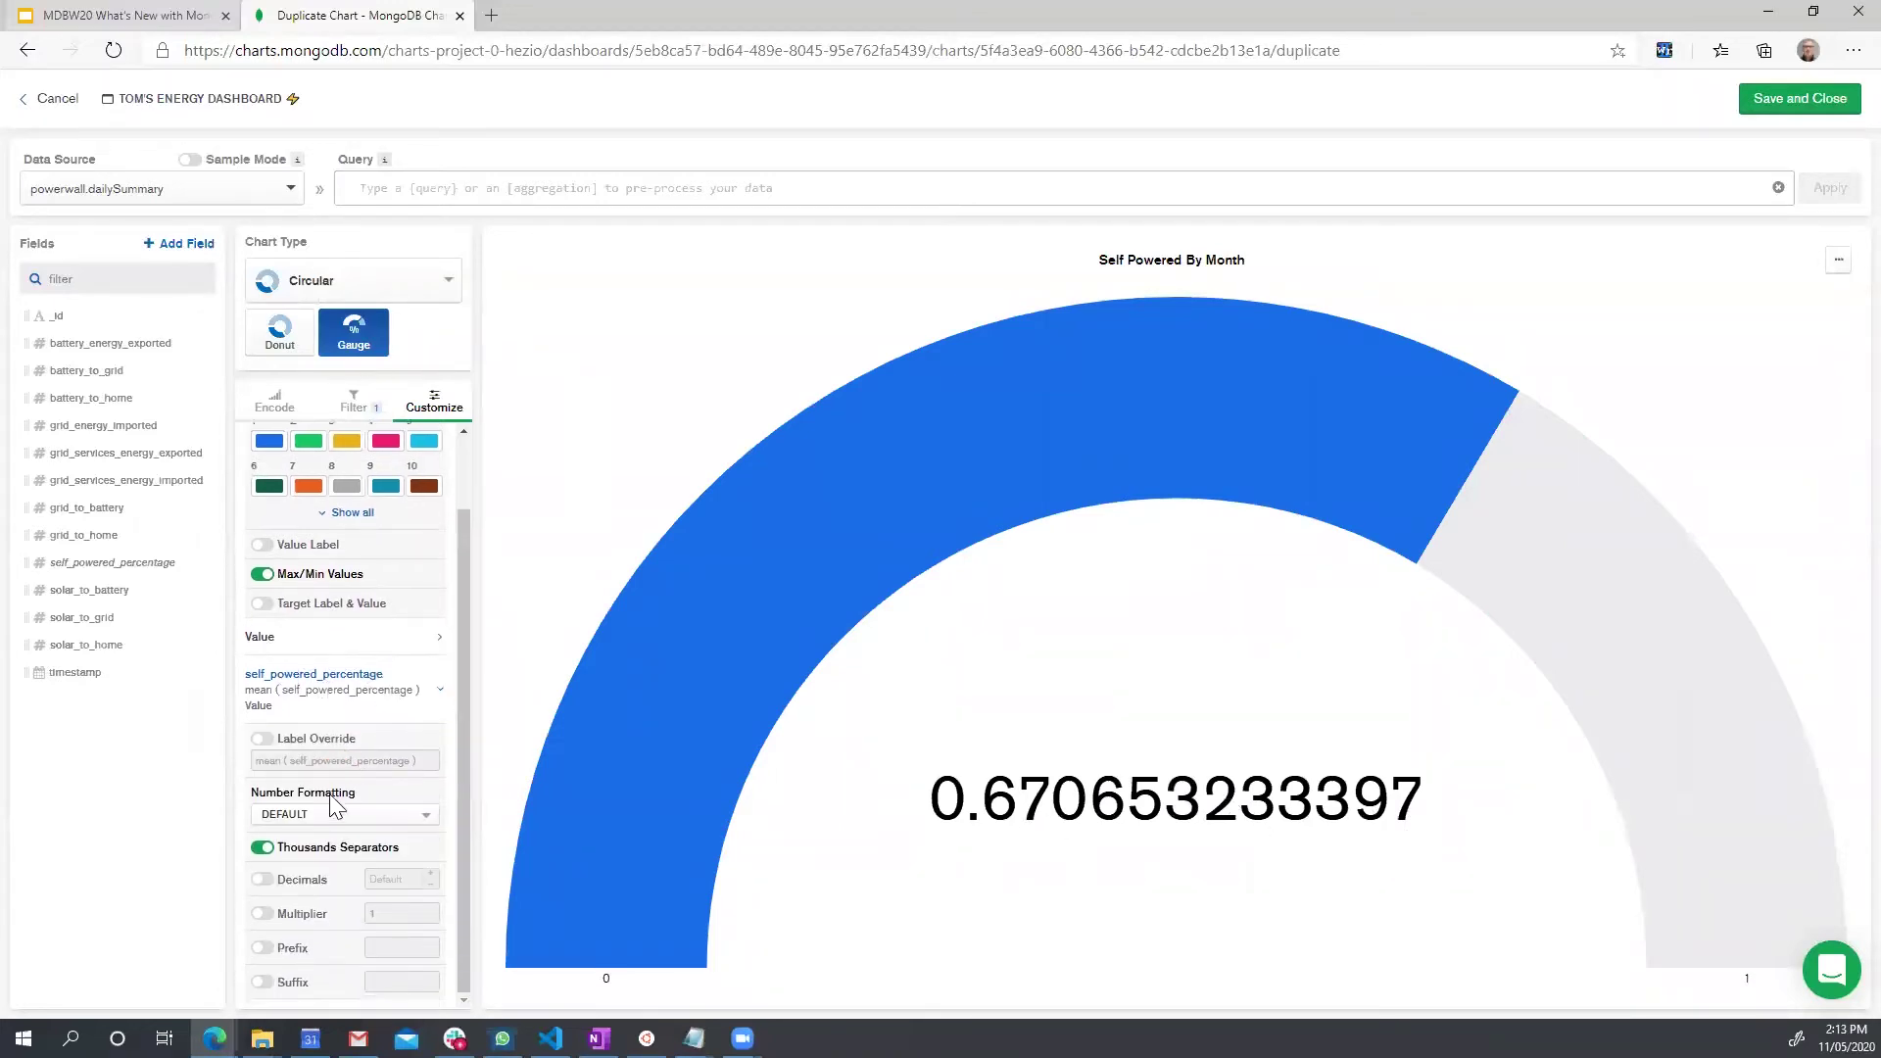
left_click(329, 814)
left_click(323, 859)
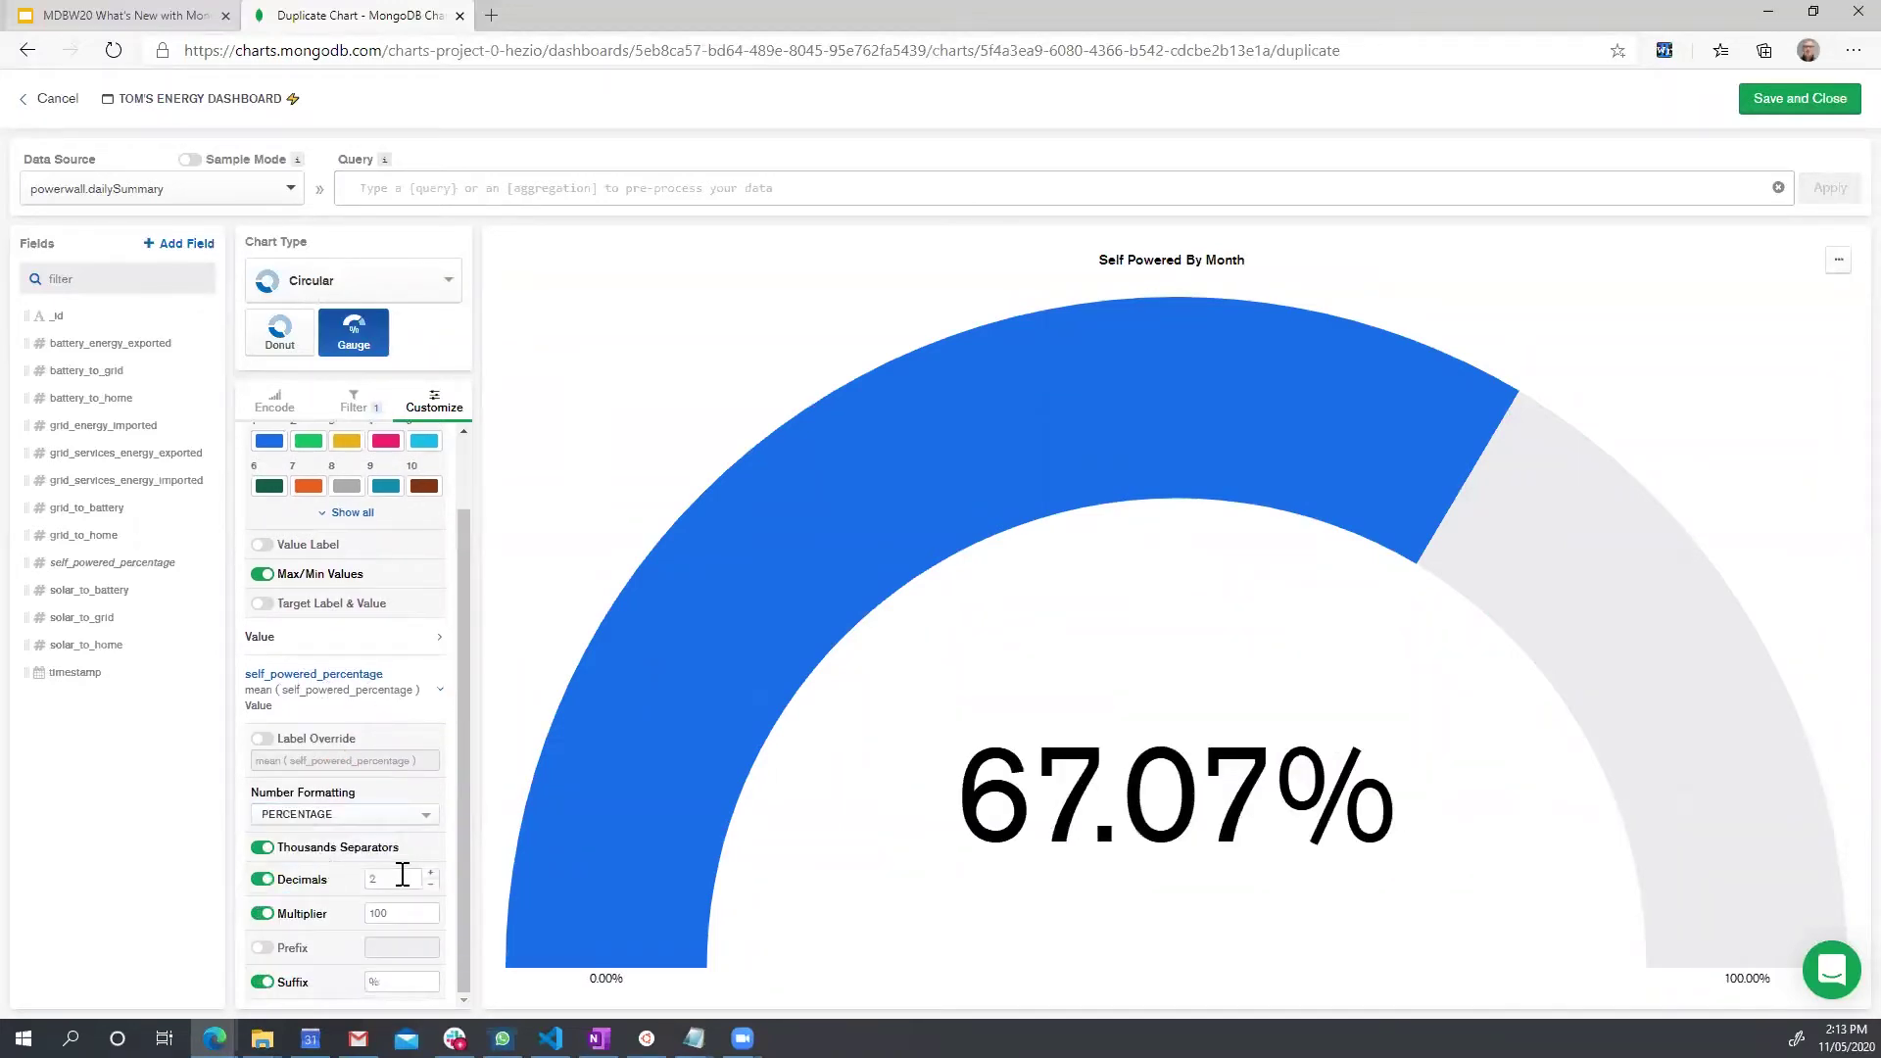
left_click(432, 886)
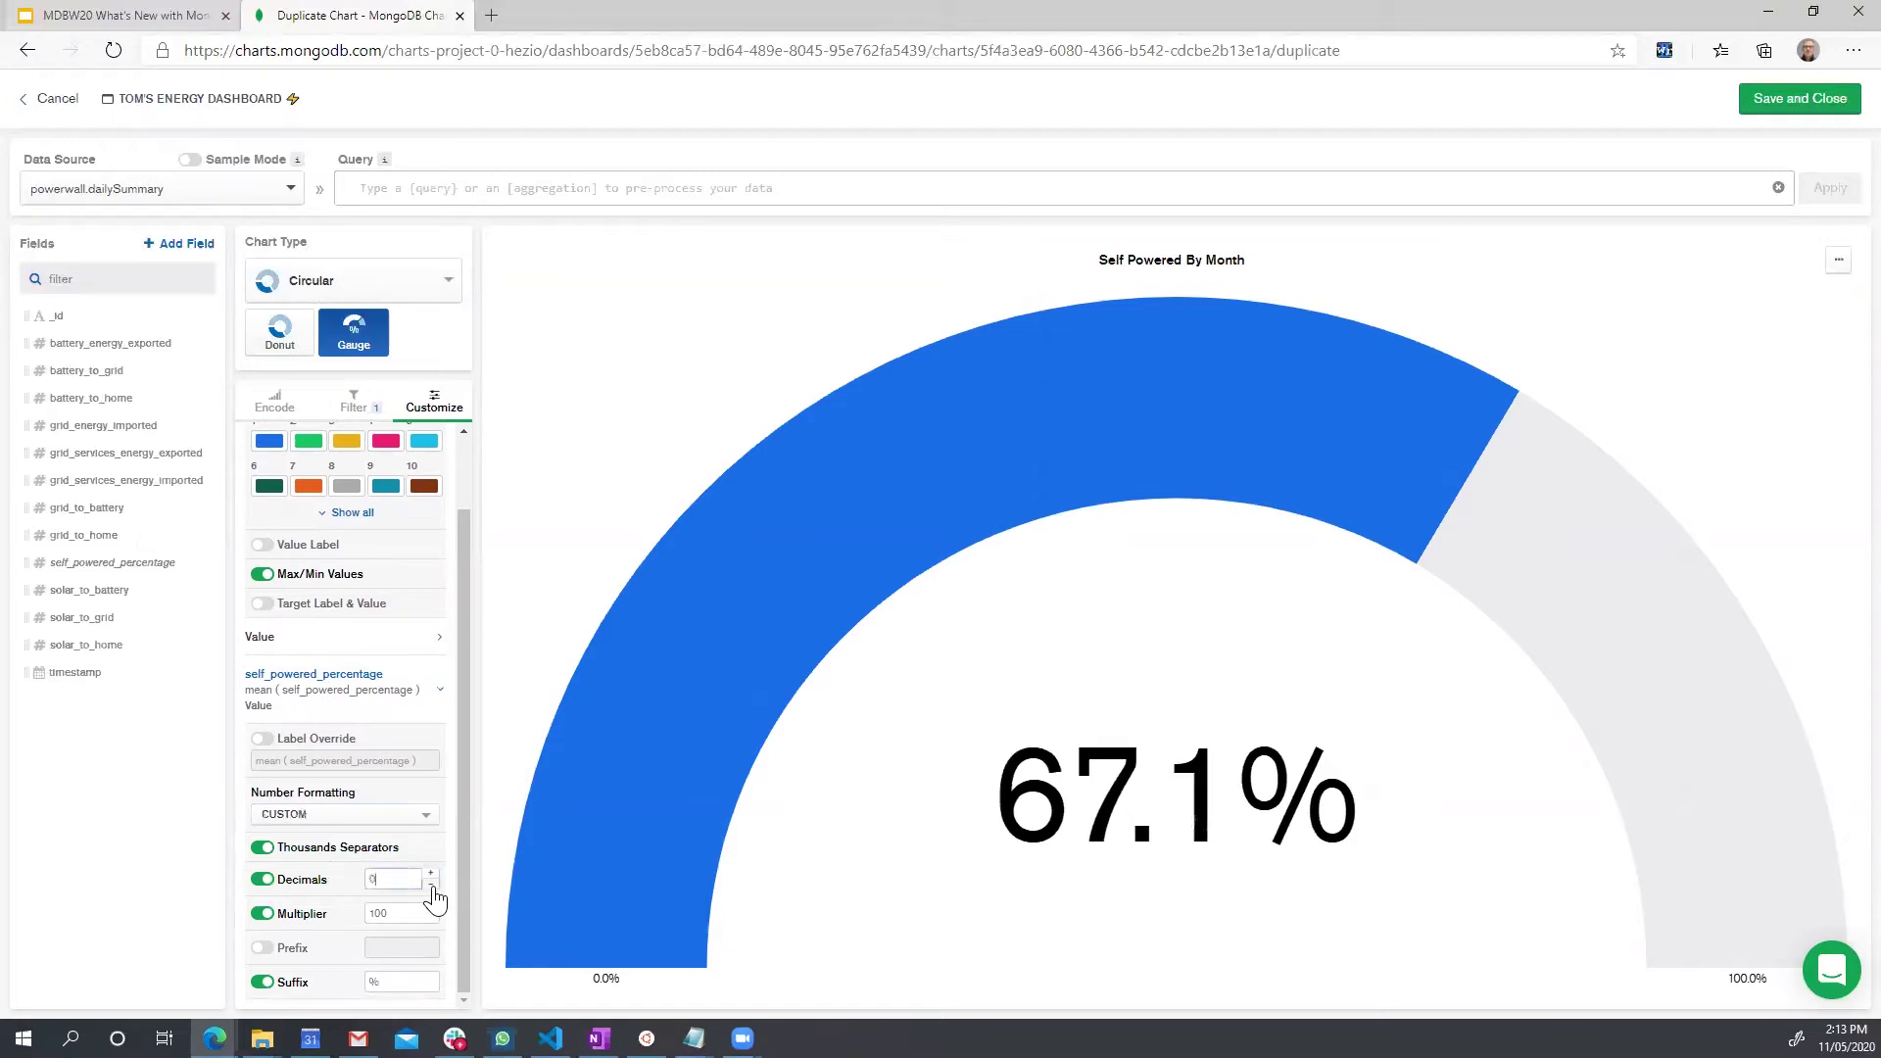
left_click(432, 885)
left_click(680, 354)
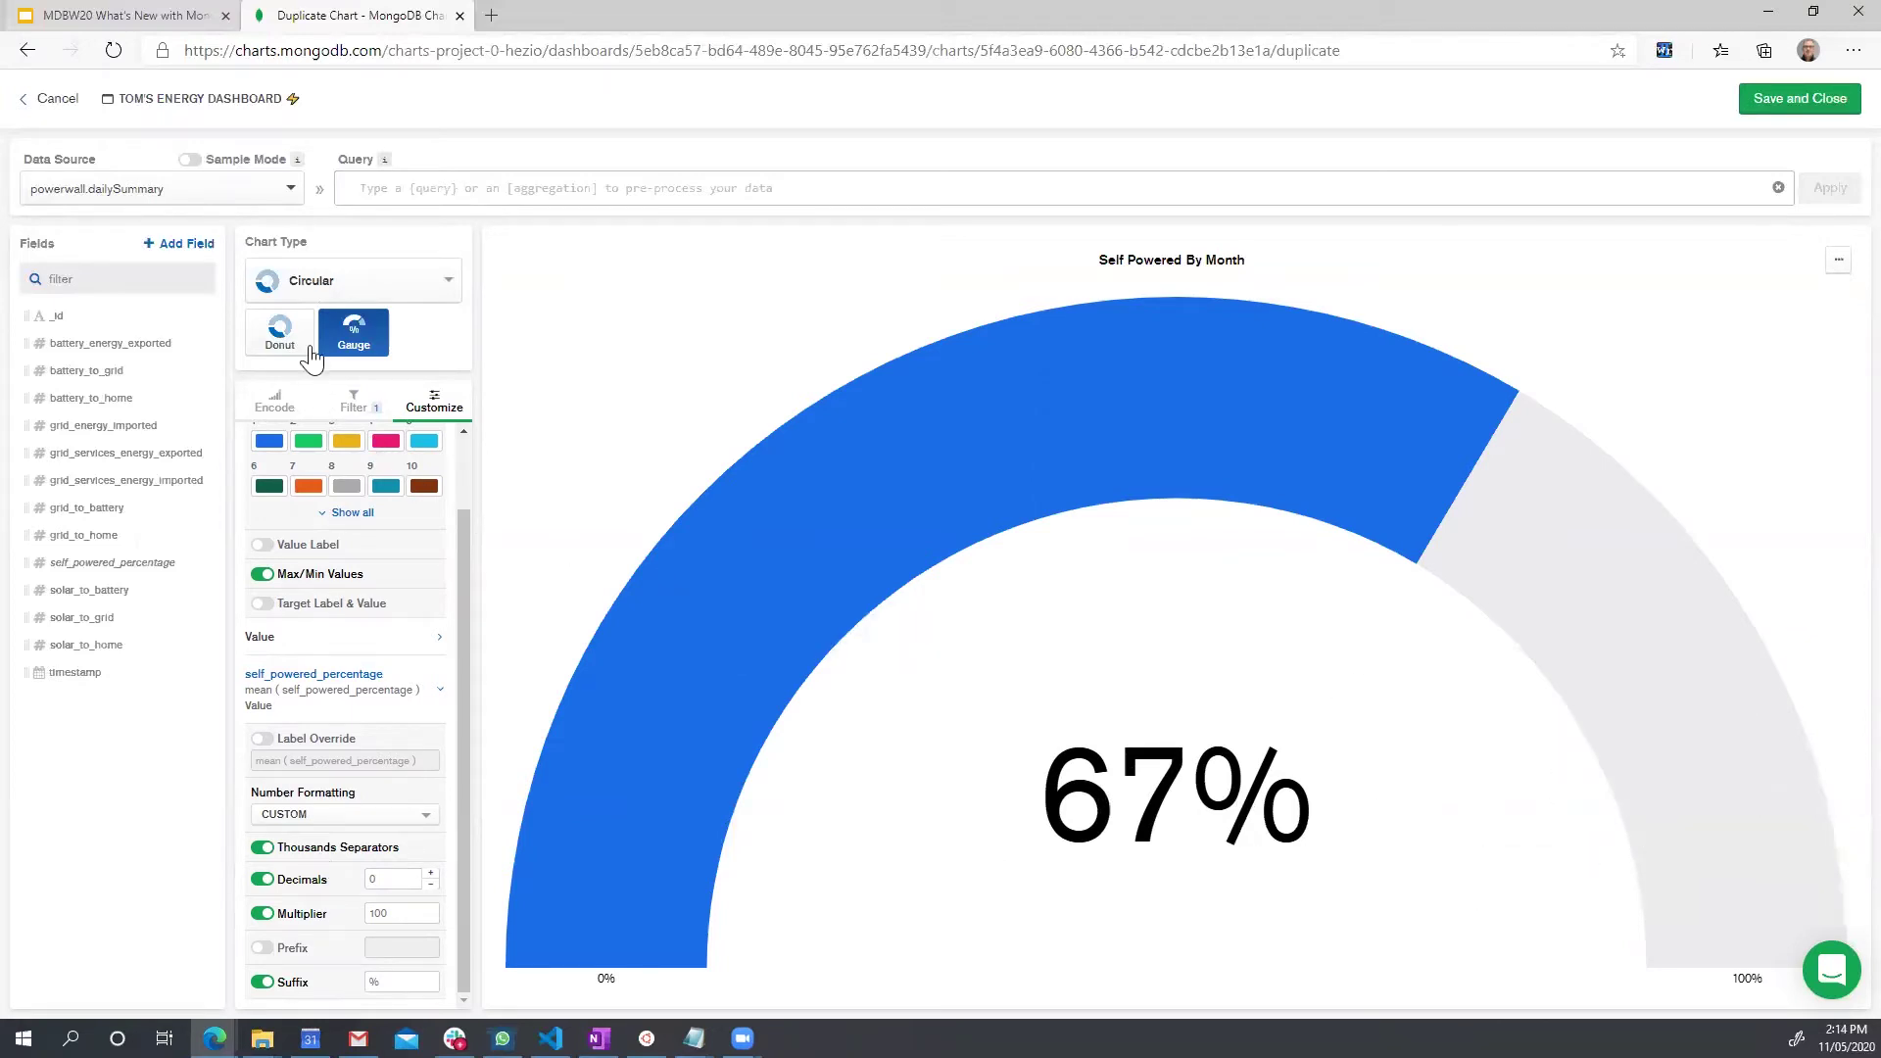
- Add a calculated field named target with the value expression 0.9 and assign it to the gauge's Target
left_click(279, 408)
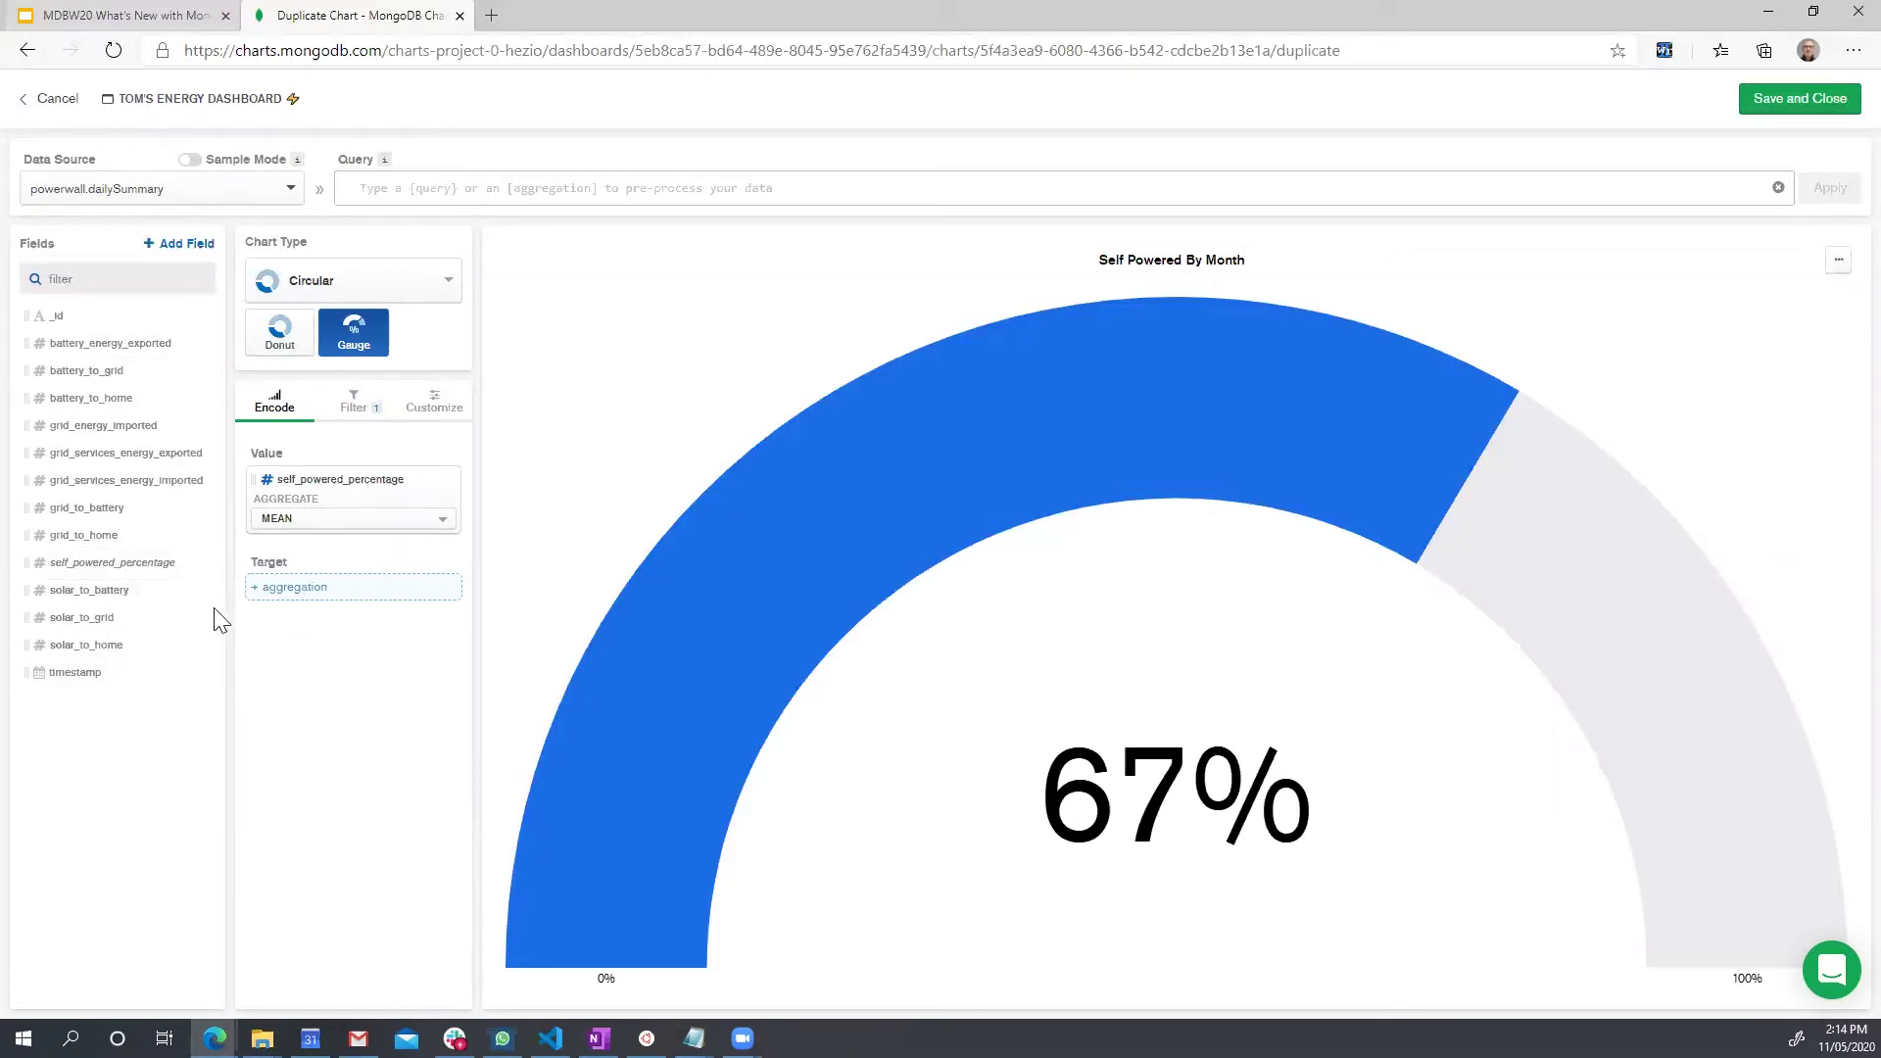
left_click(174, 253)
left_click(492, 182)
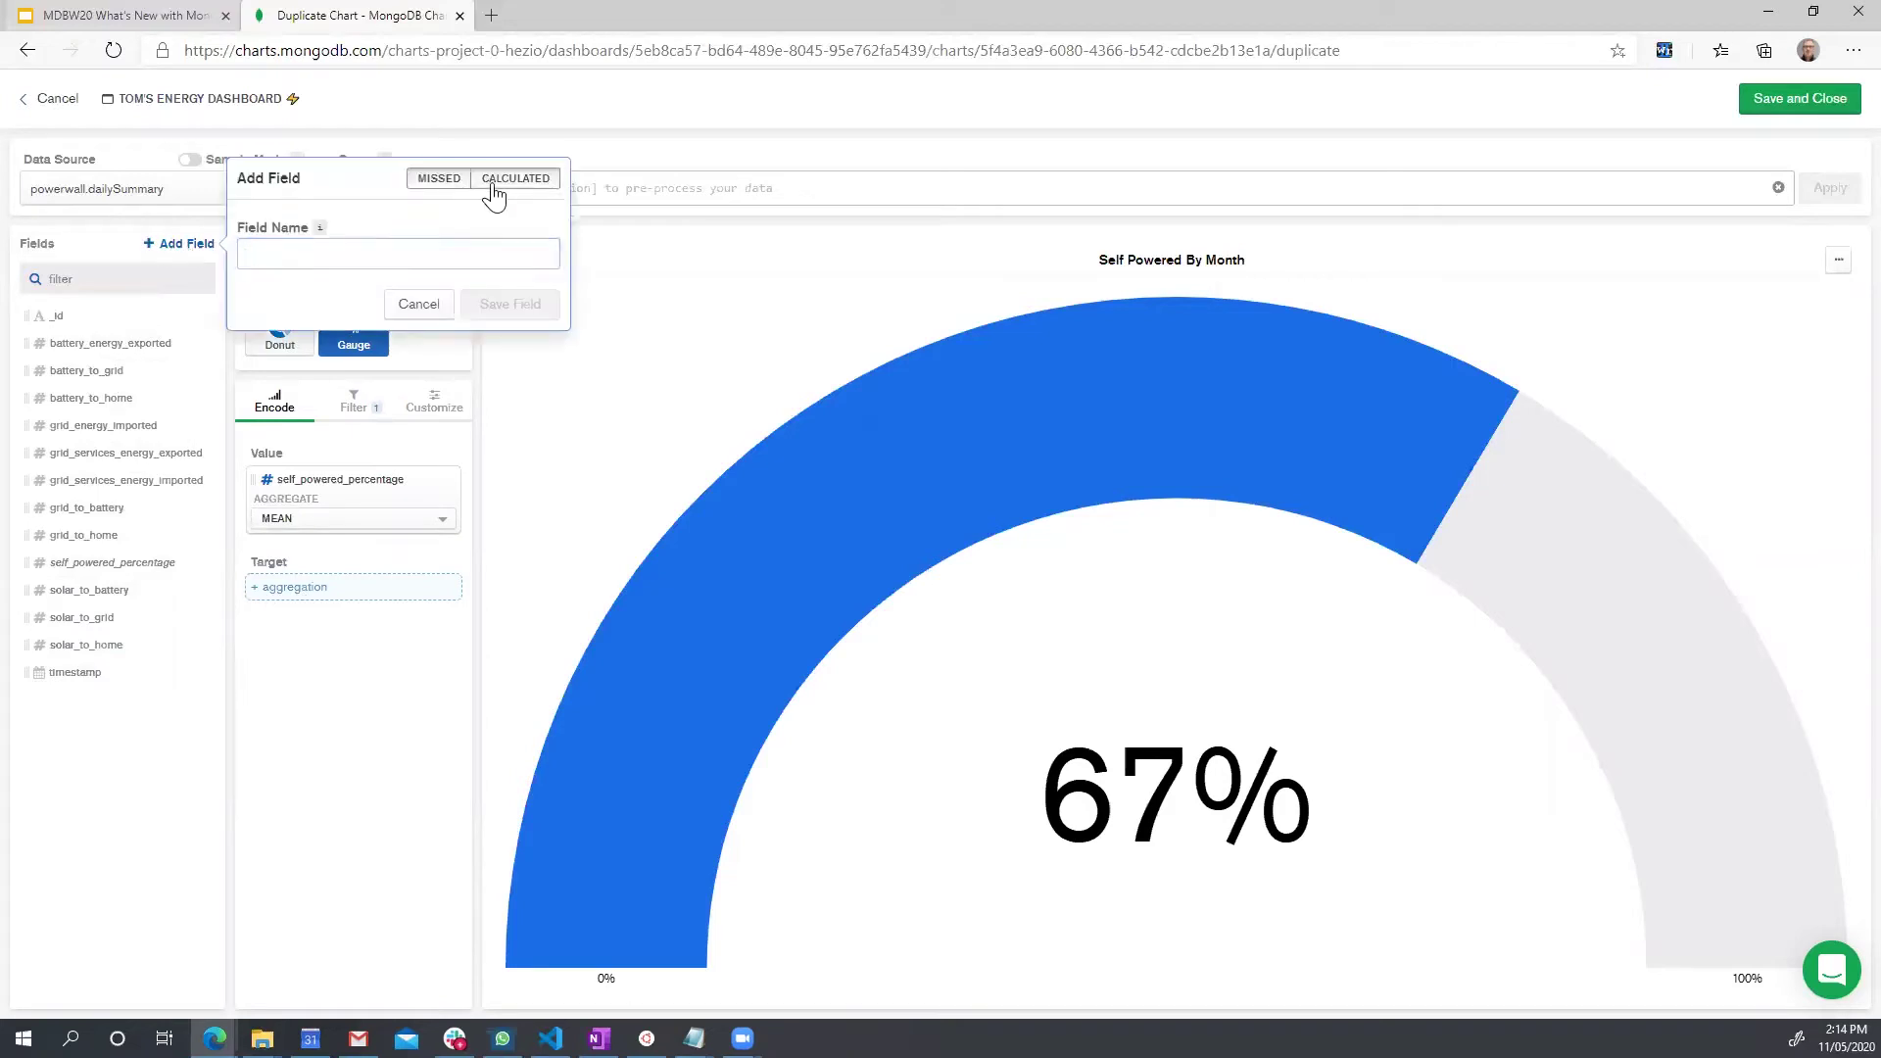
left_click(458, 257)
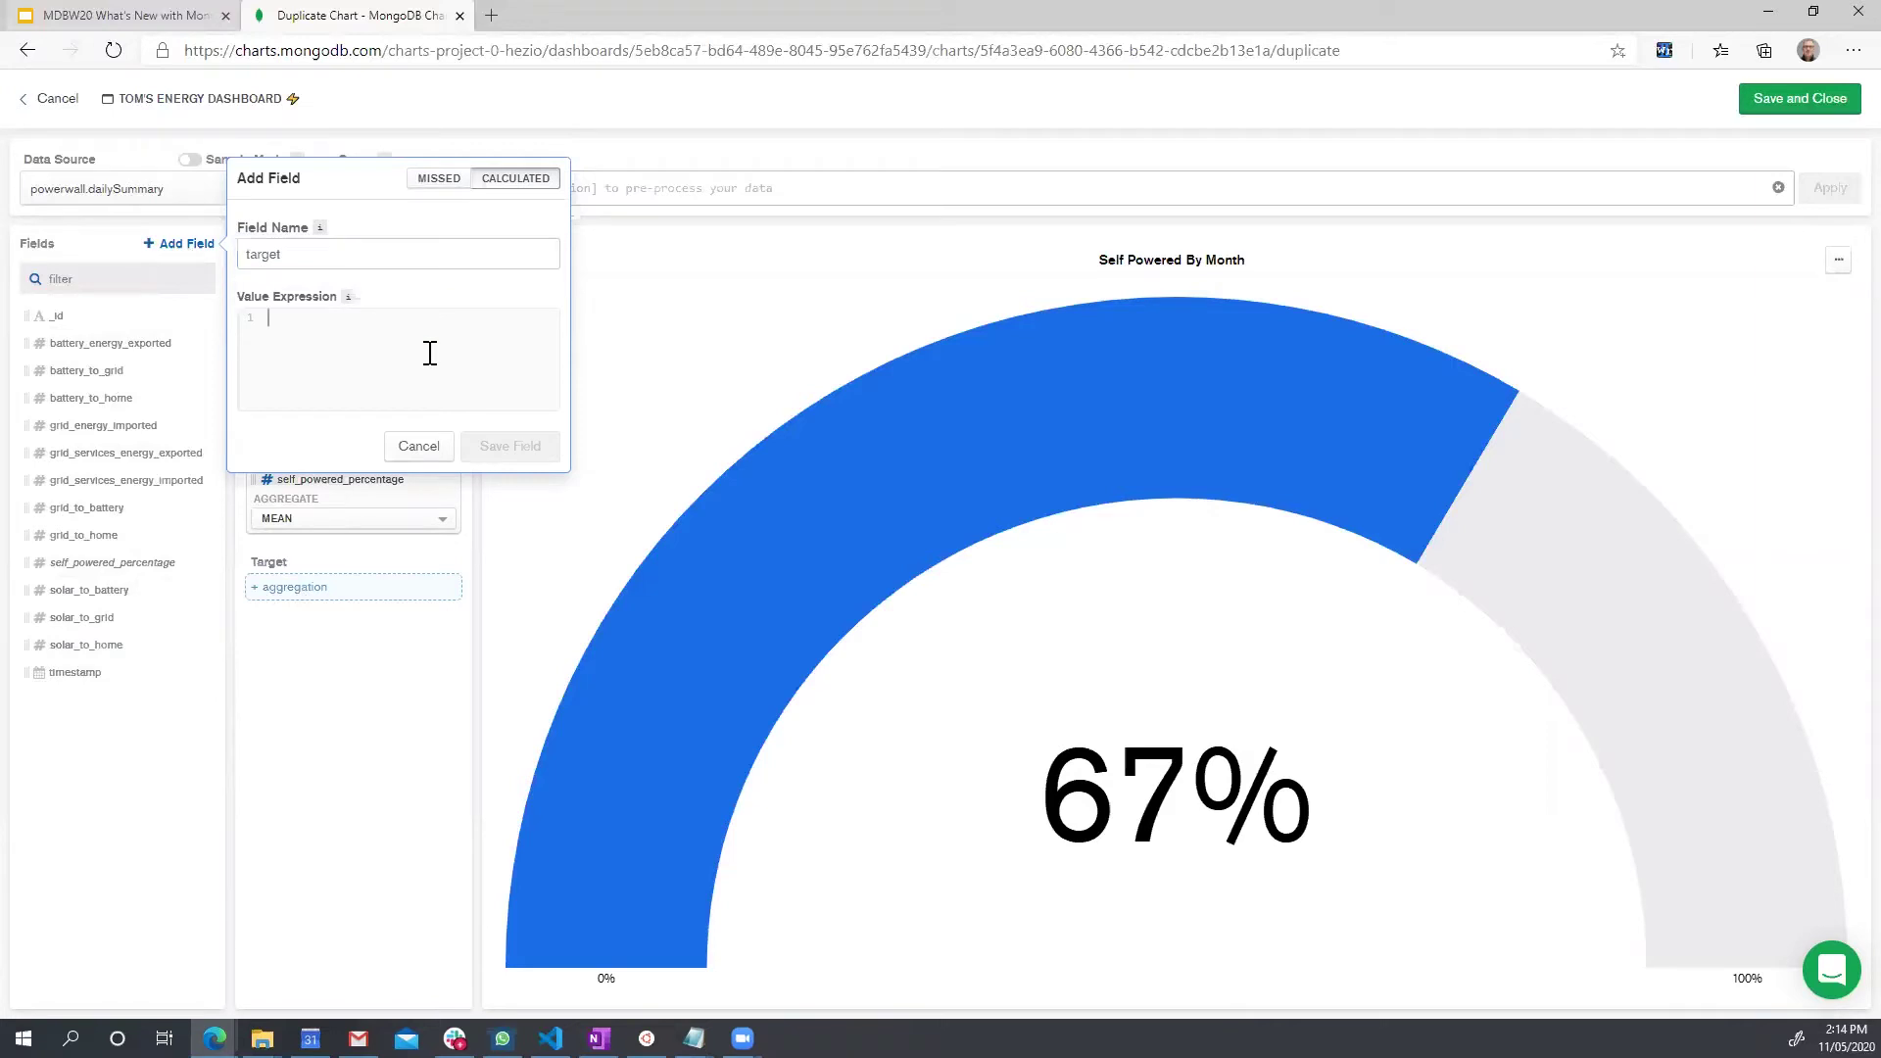
type("0.9")
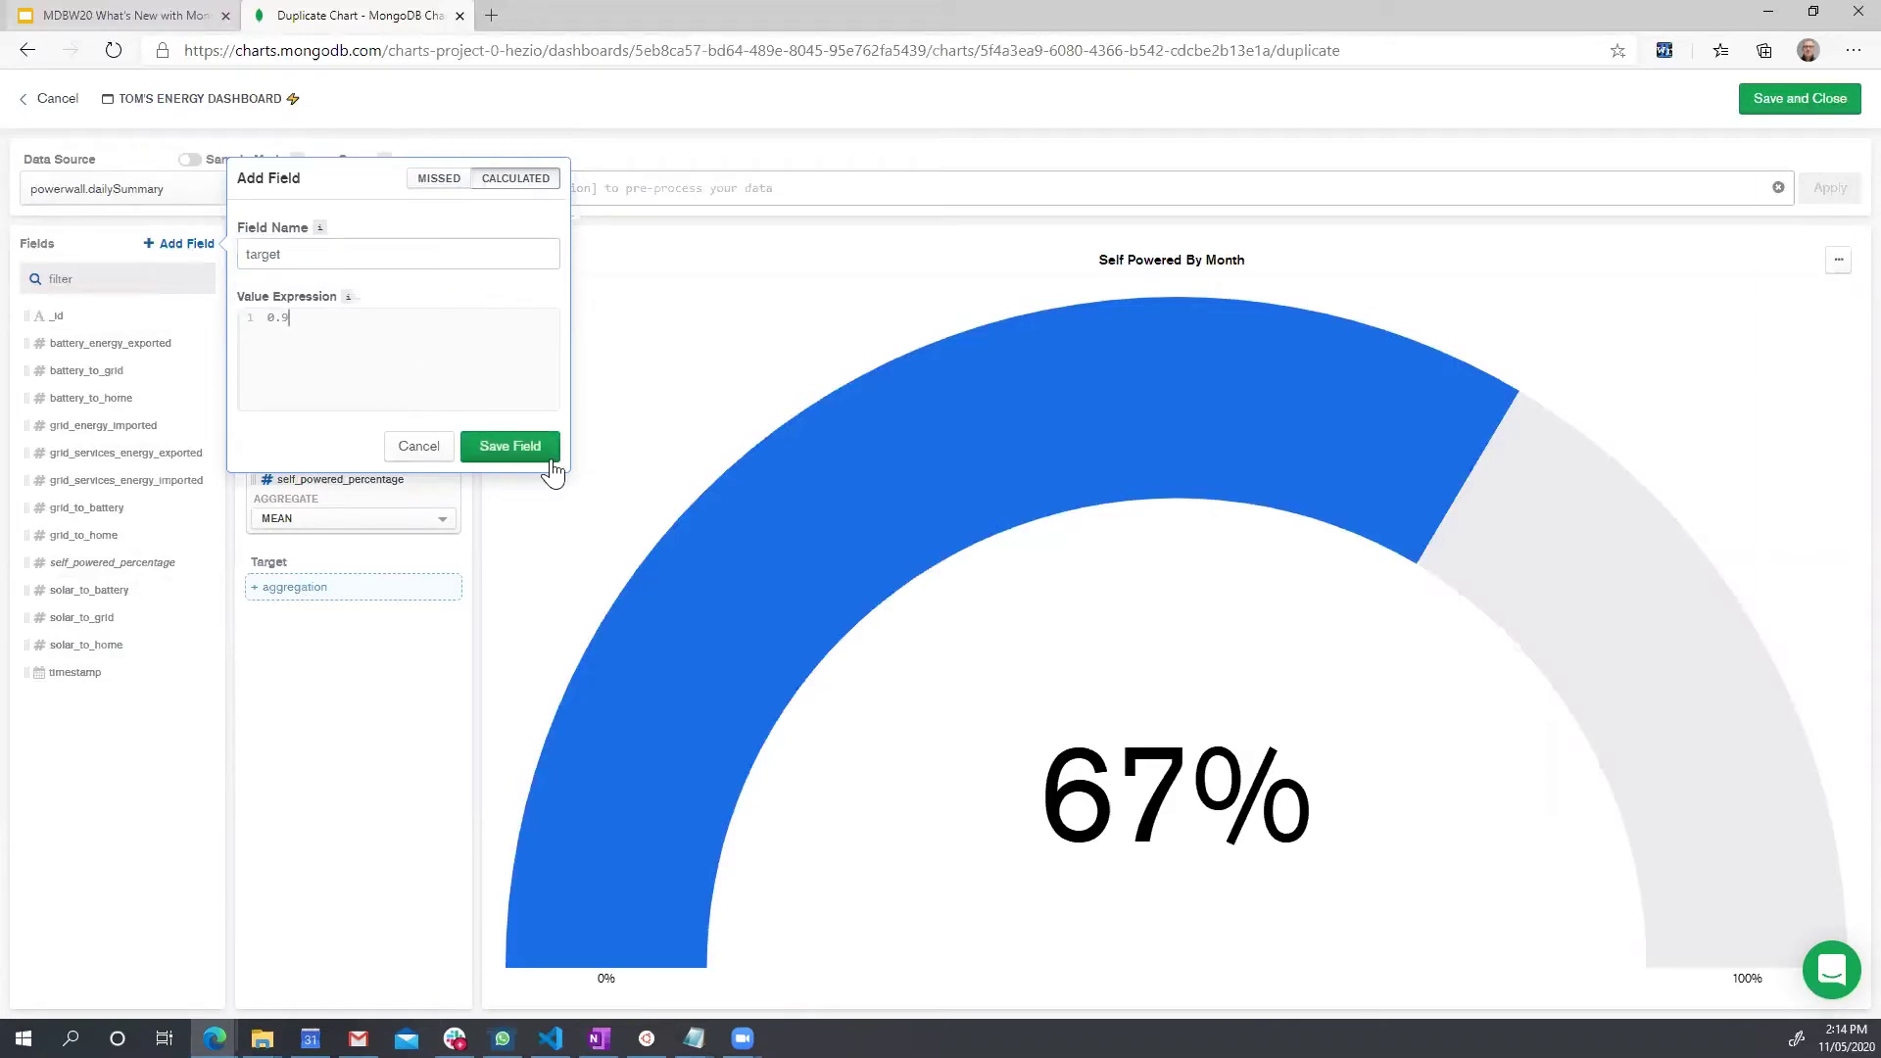
left_click(512, 446)
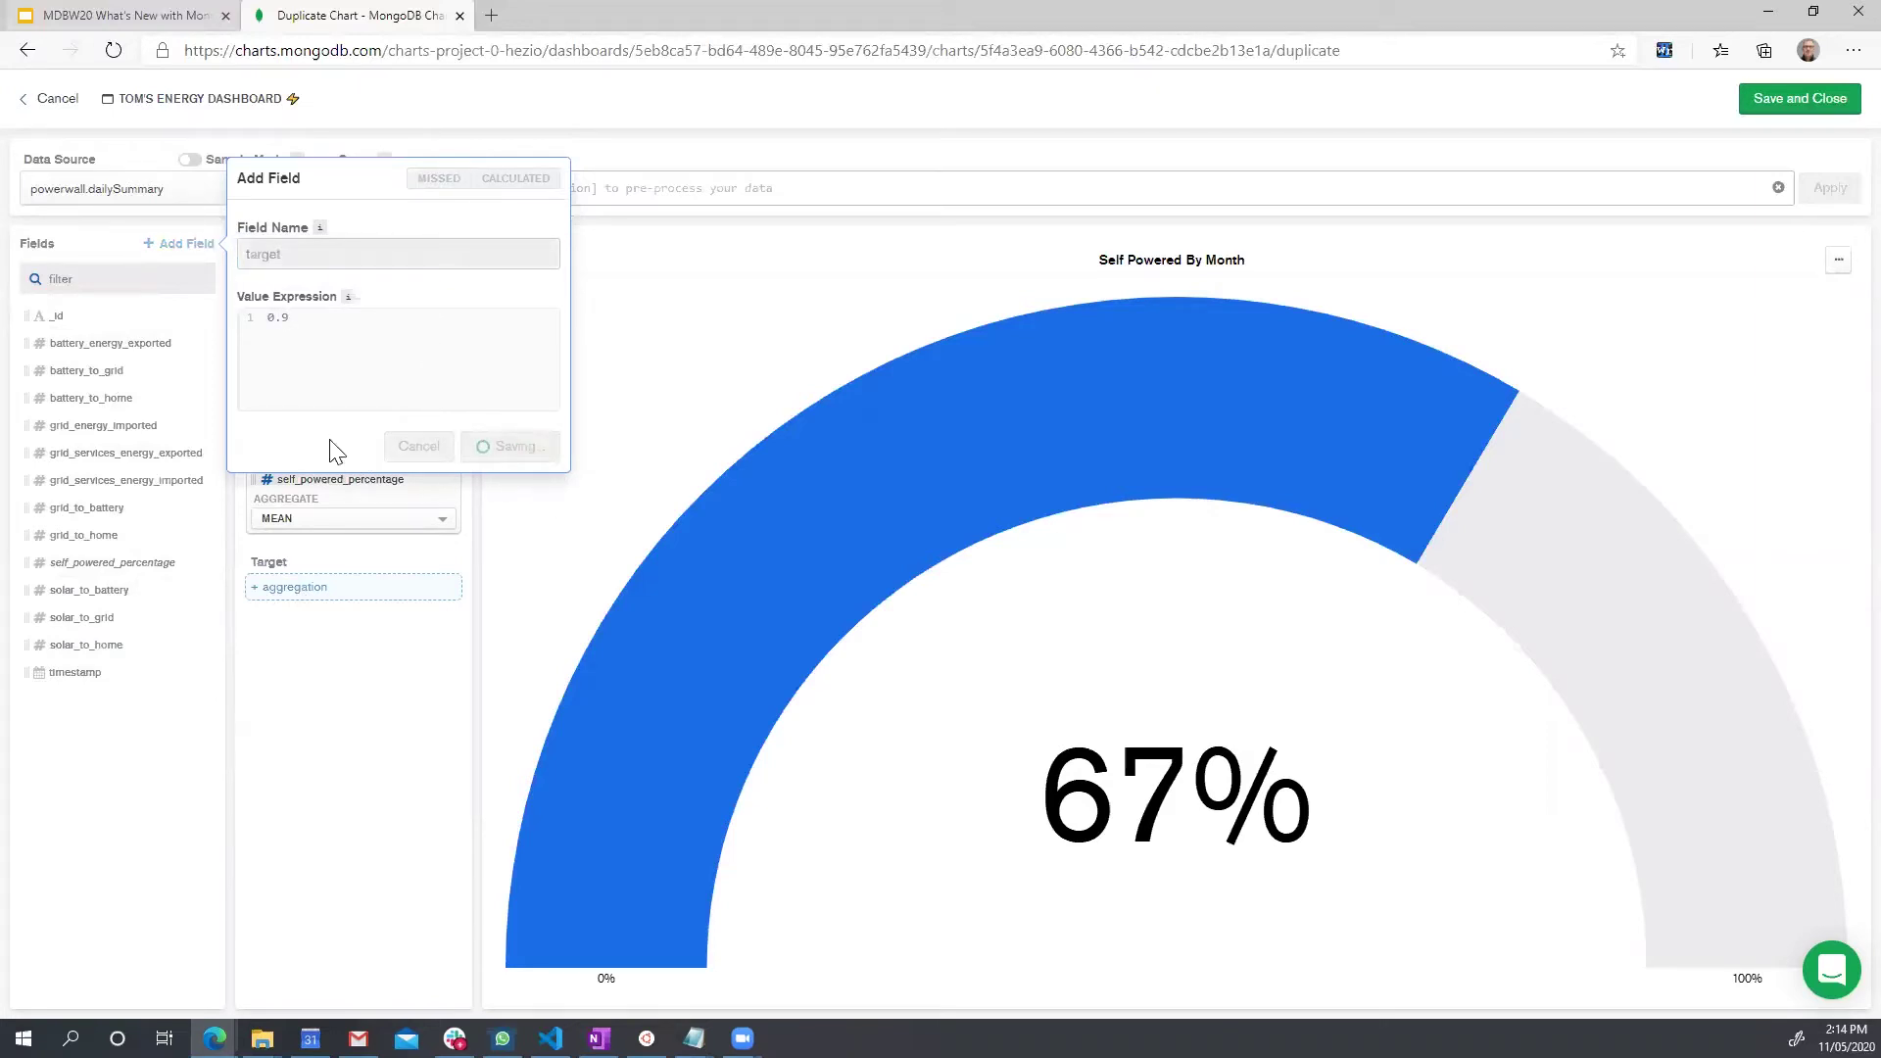
mouse_move(117, 672)
left_mouse_down()
mouse_move(76, 674)
mouse_move(302, 612)
mouse_move(294, 588)
left_mouse_up()
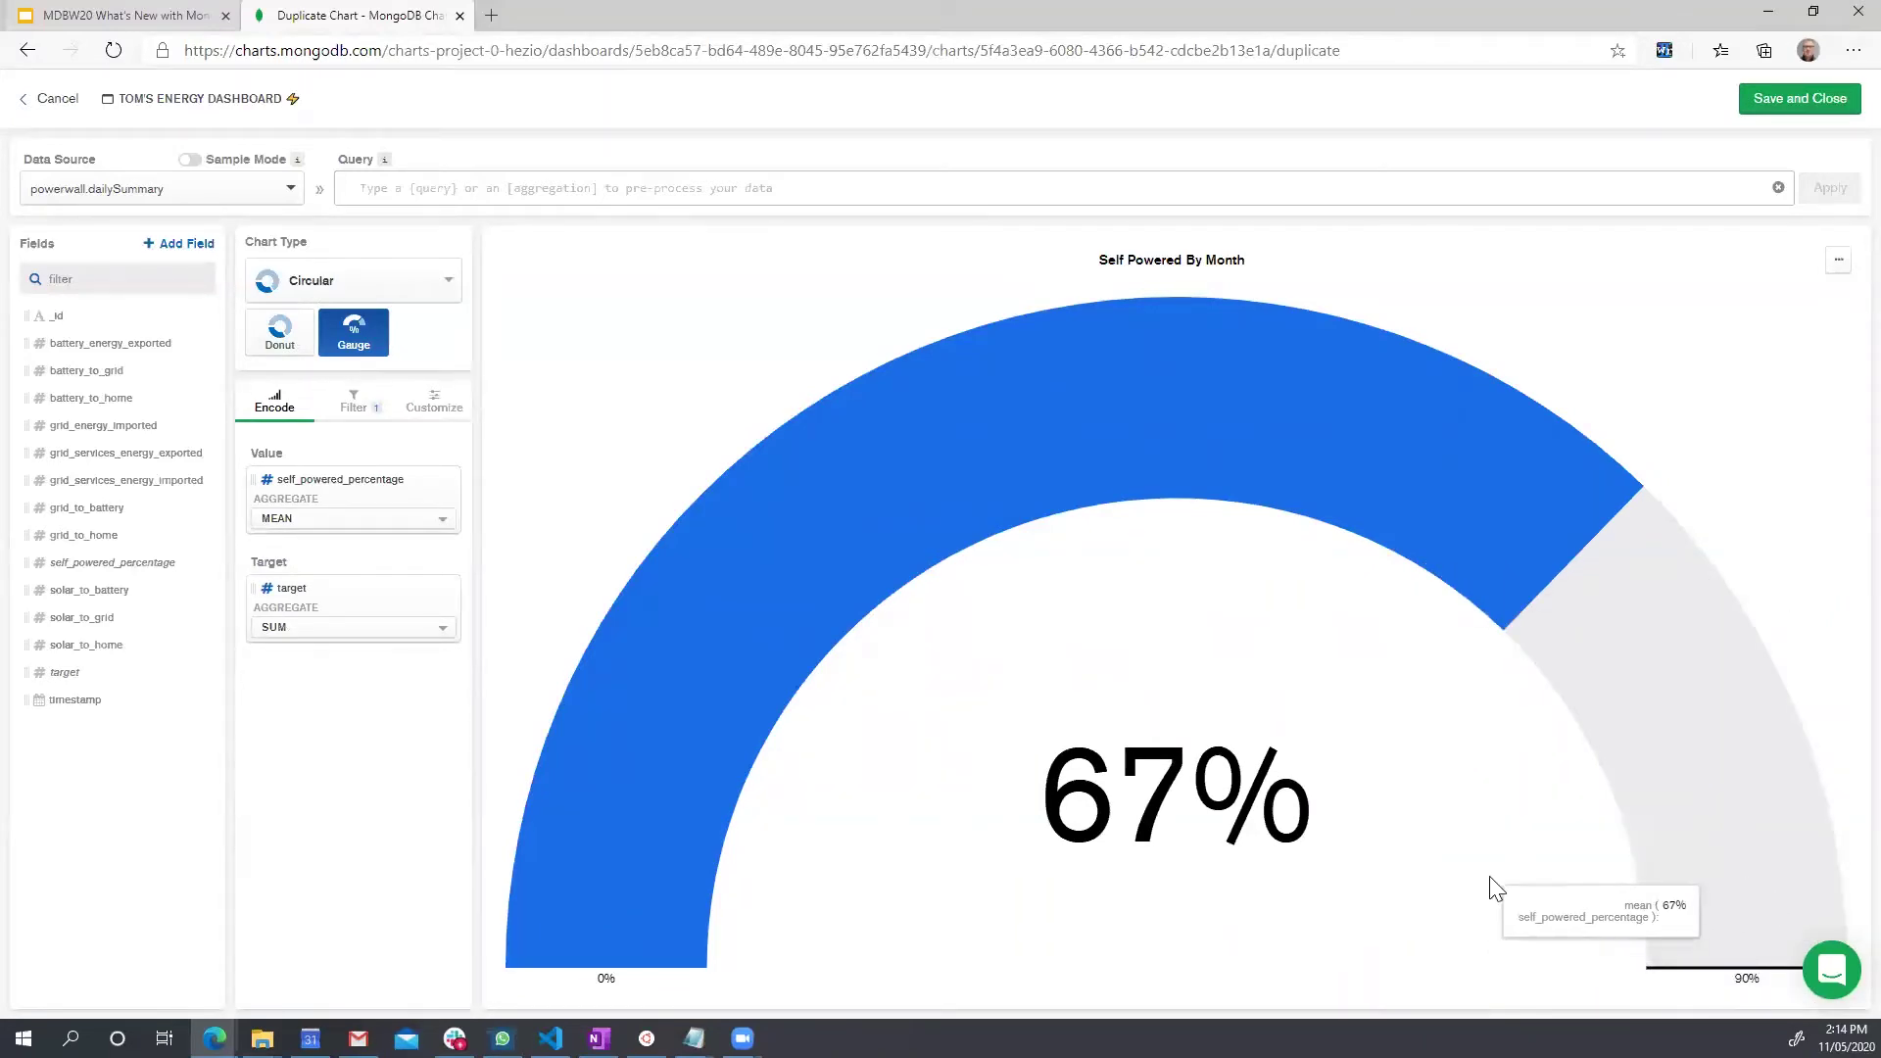
- Set a custom maximum of 1 for the gauge's value range
left_click(432, 418)
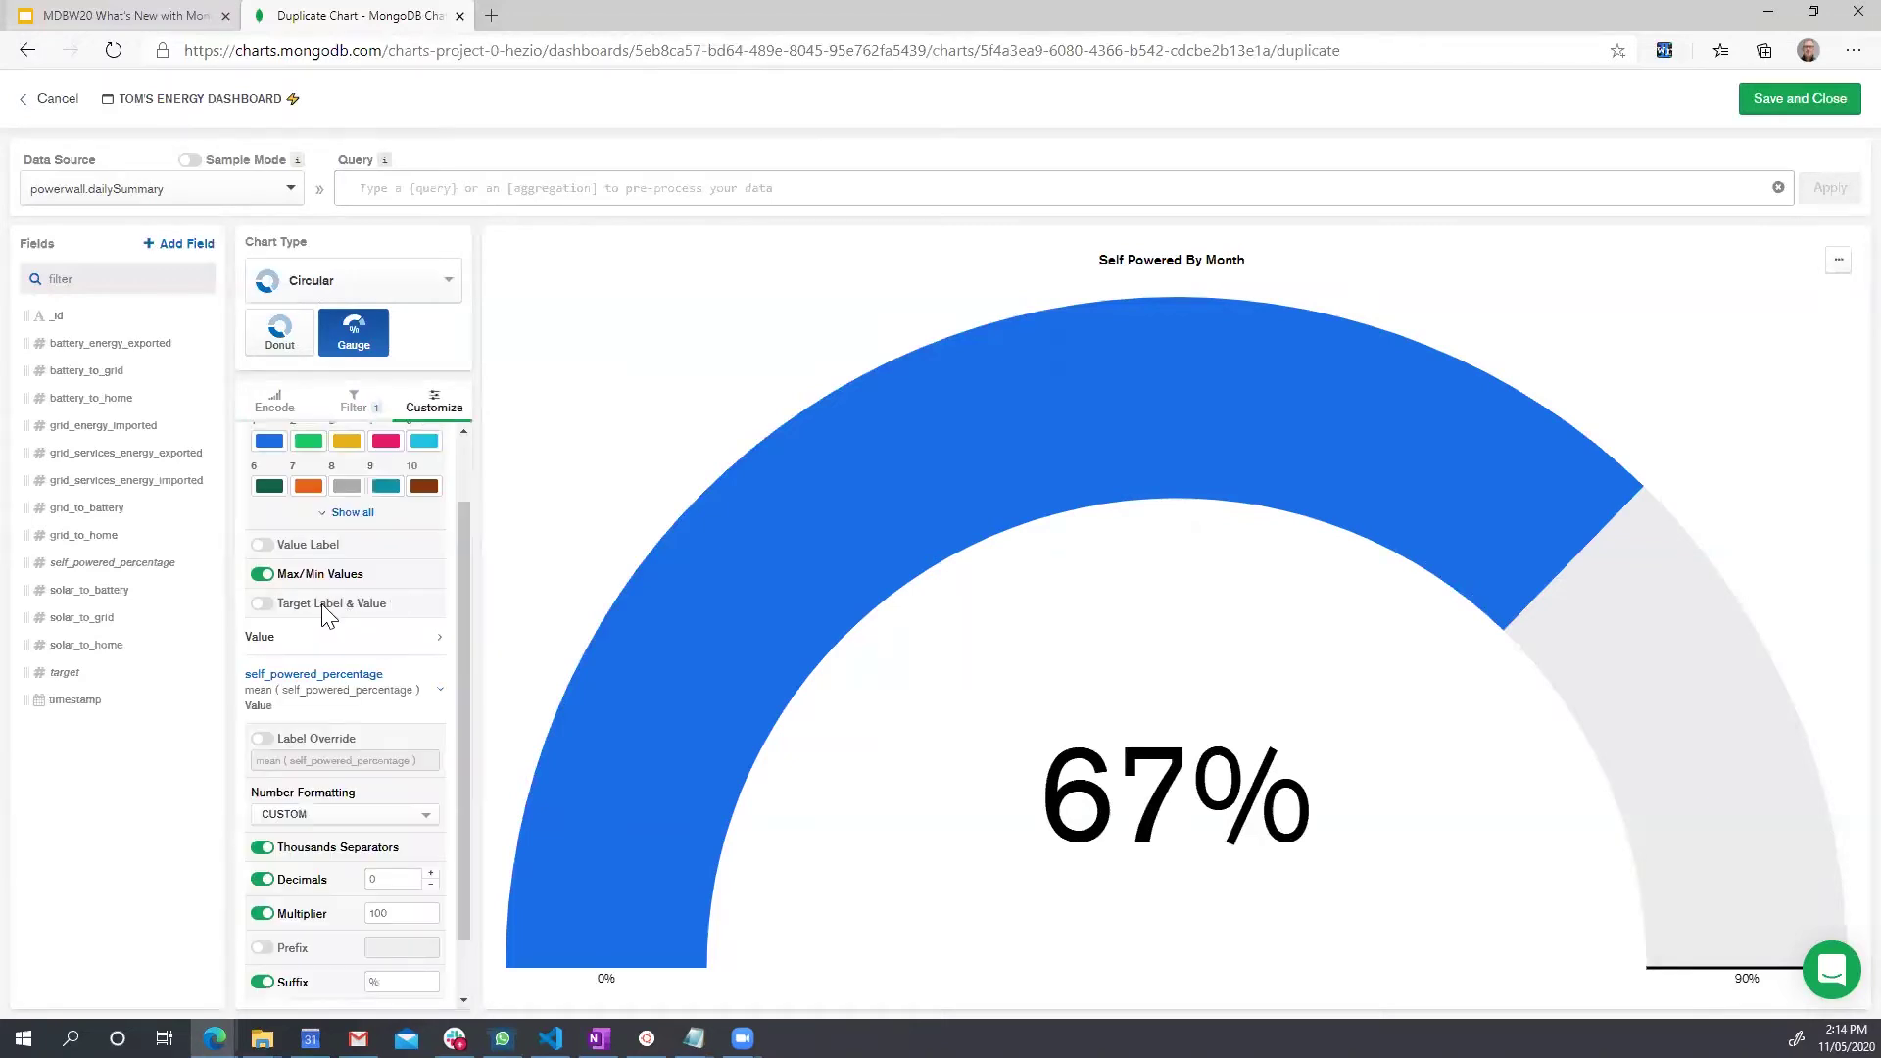
left_click(330, 651)
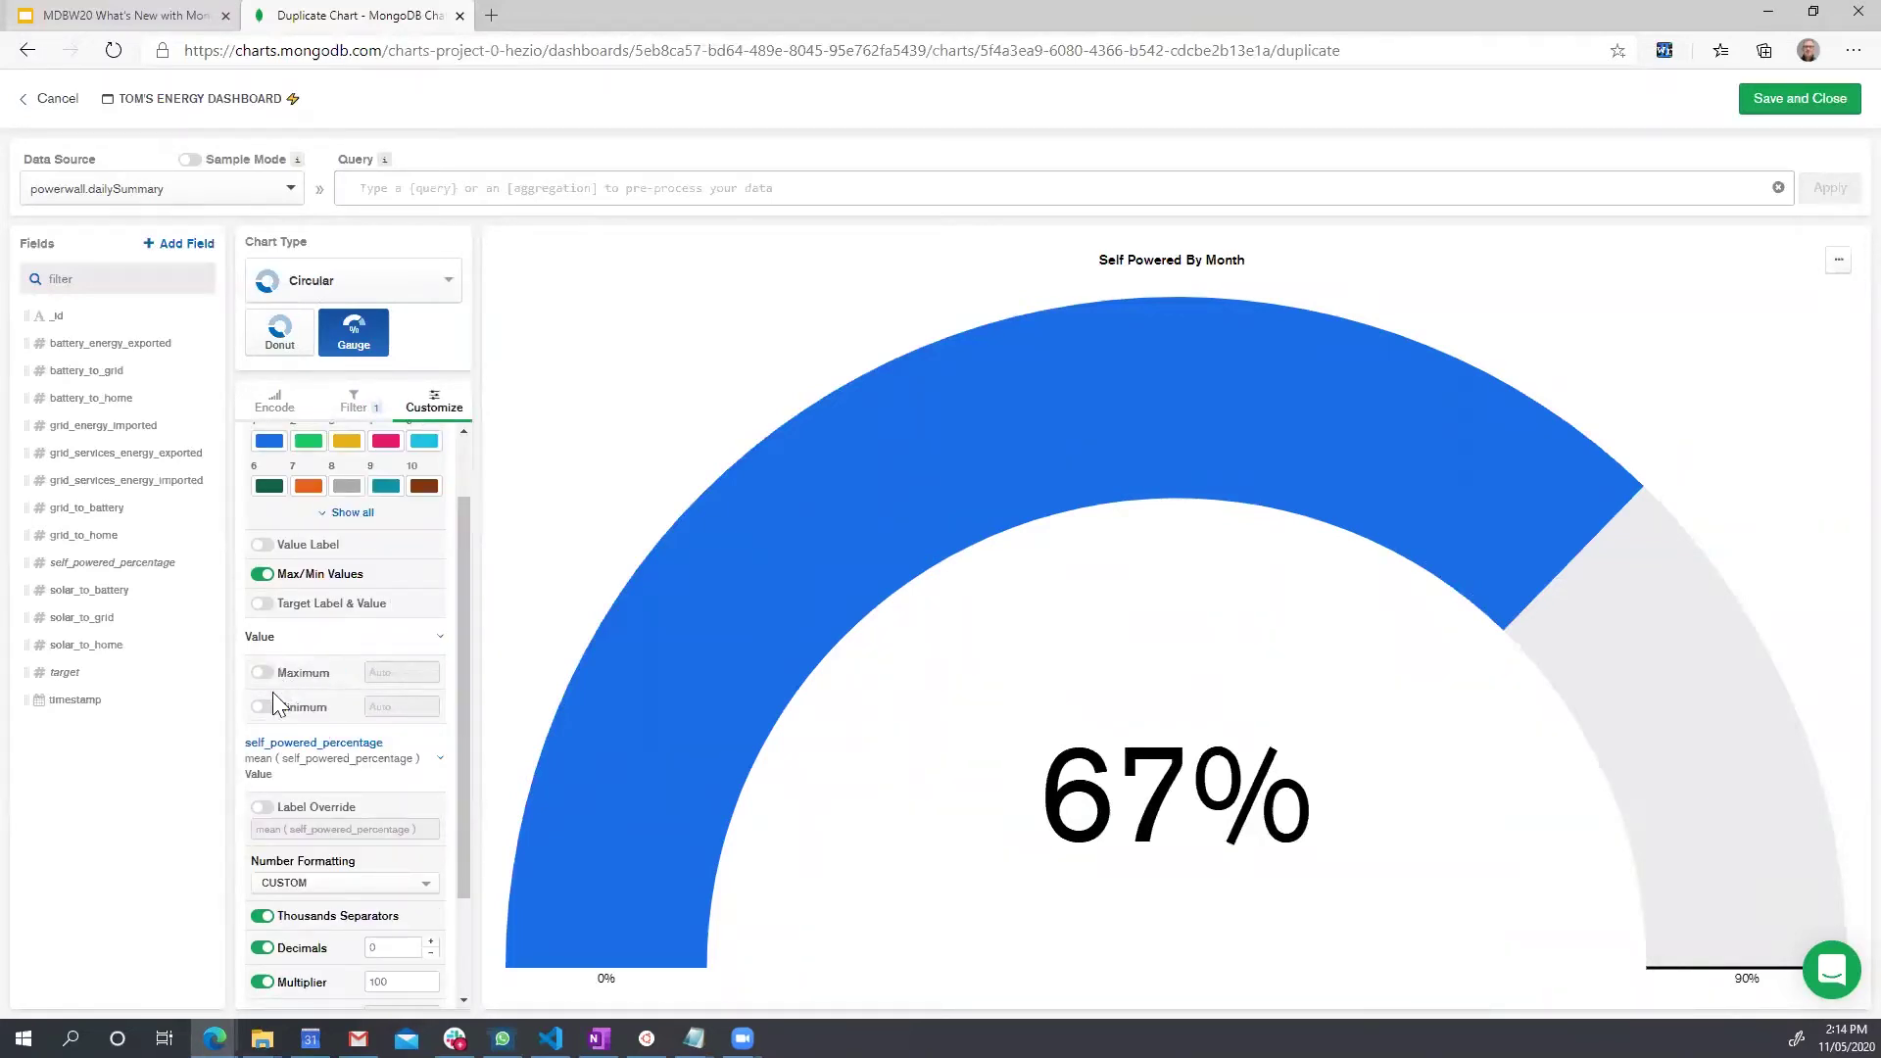
left_click(262, 672)
left_click(372, 674)
type("1")
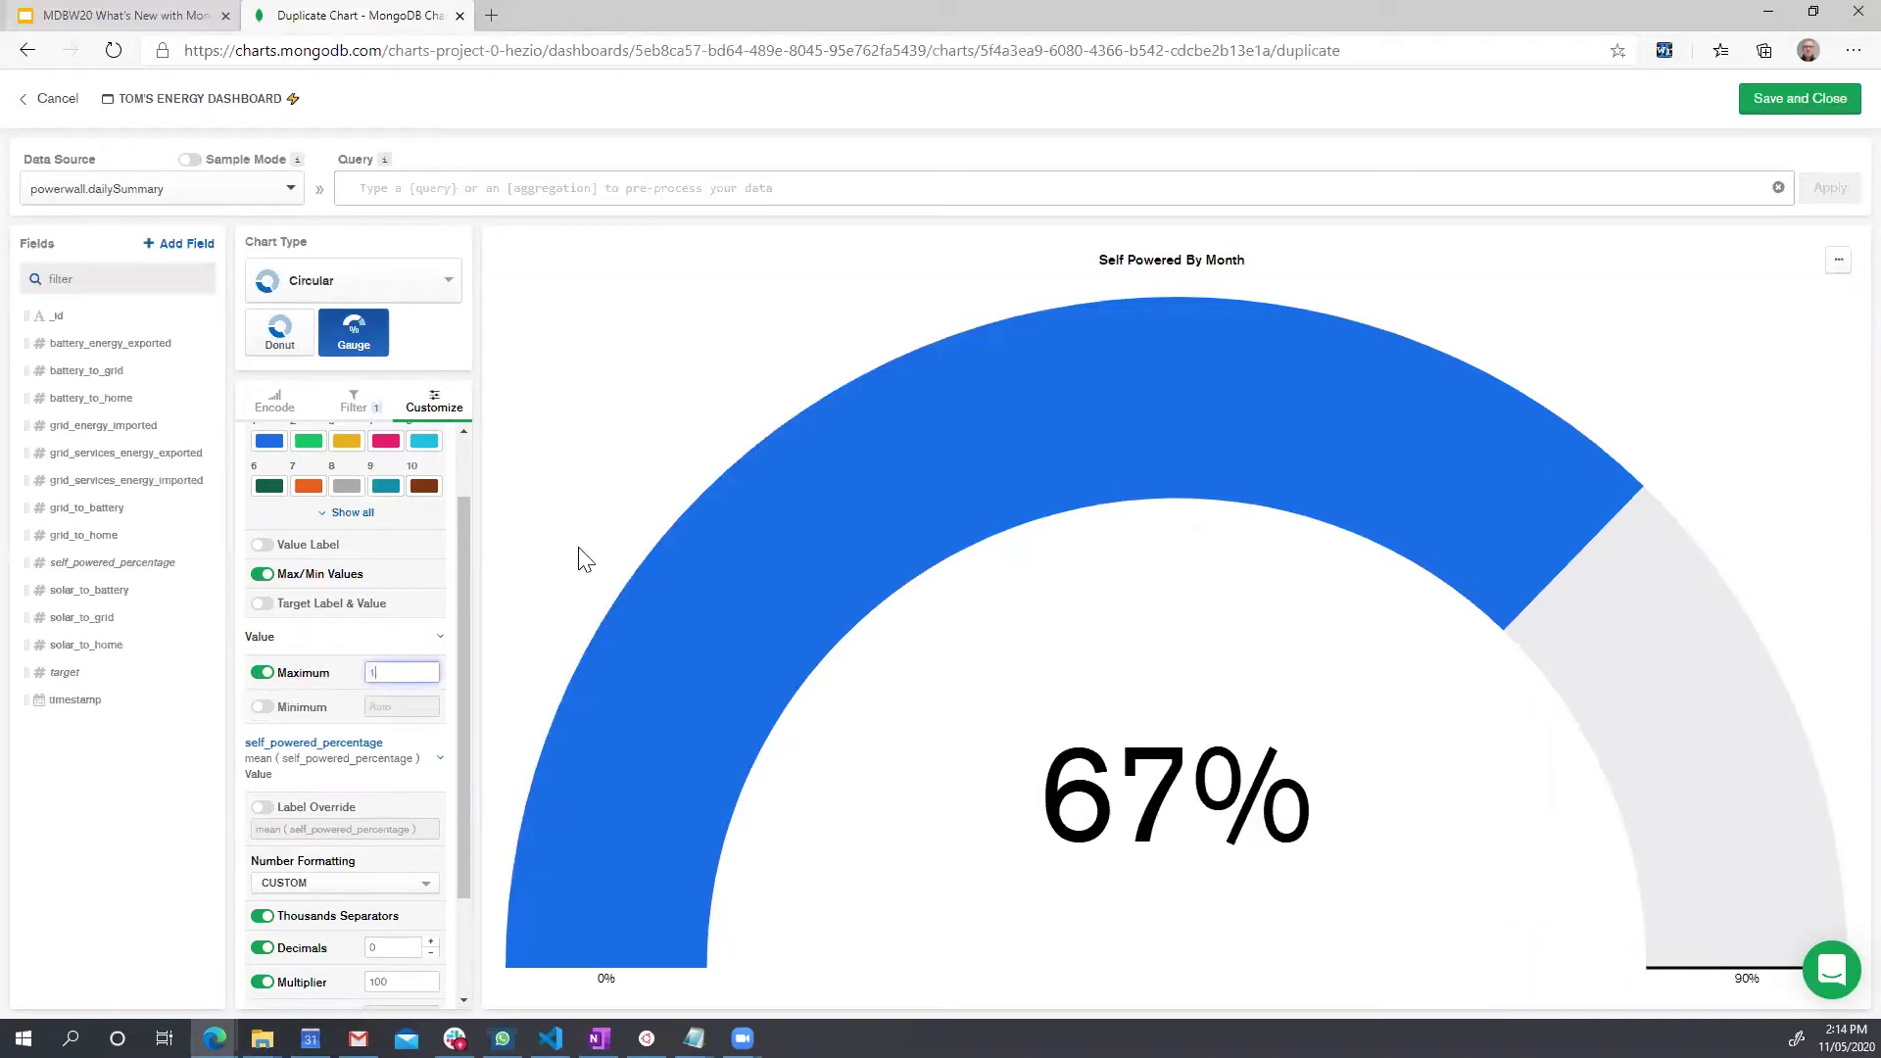
- Rename the chart to Self Powered Today
left_click(1264, 260)
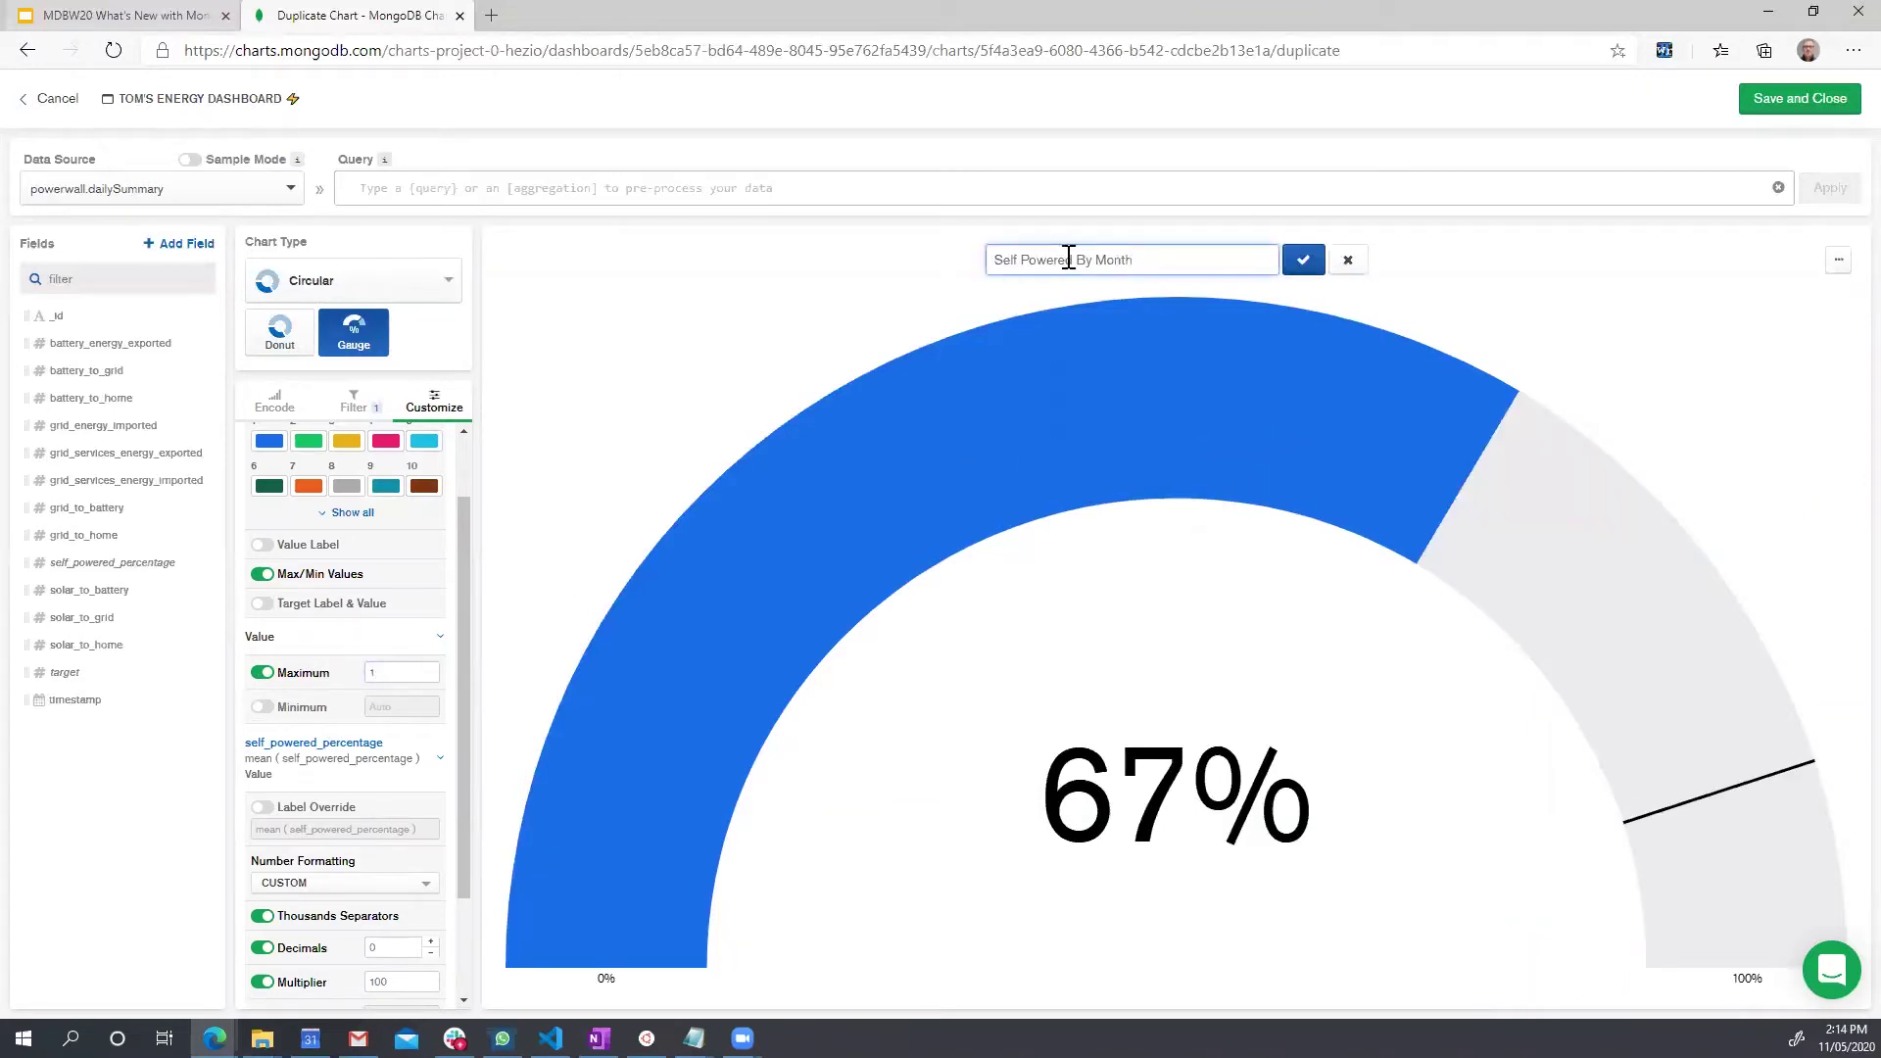
left_click_drag(1075, 260, 1417, 321)
key("BackSpace")
type("Today")
key("Return")
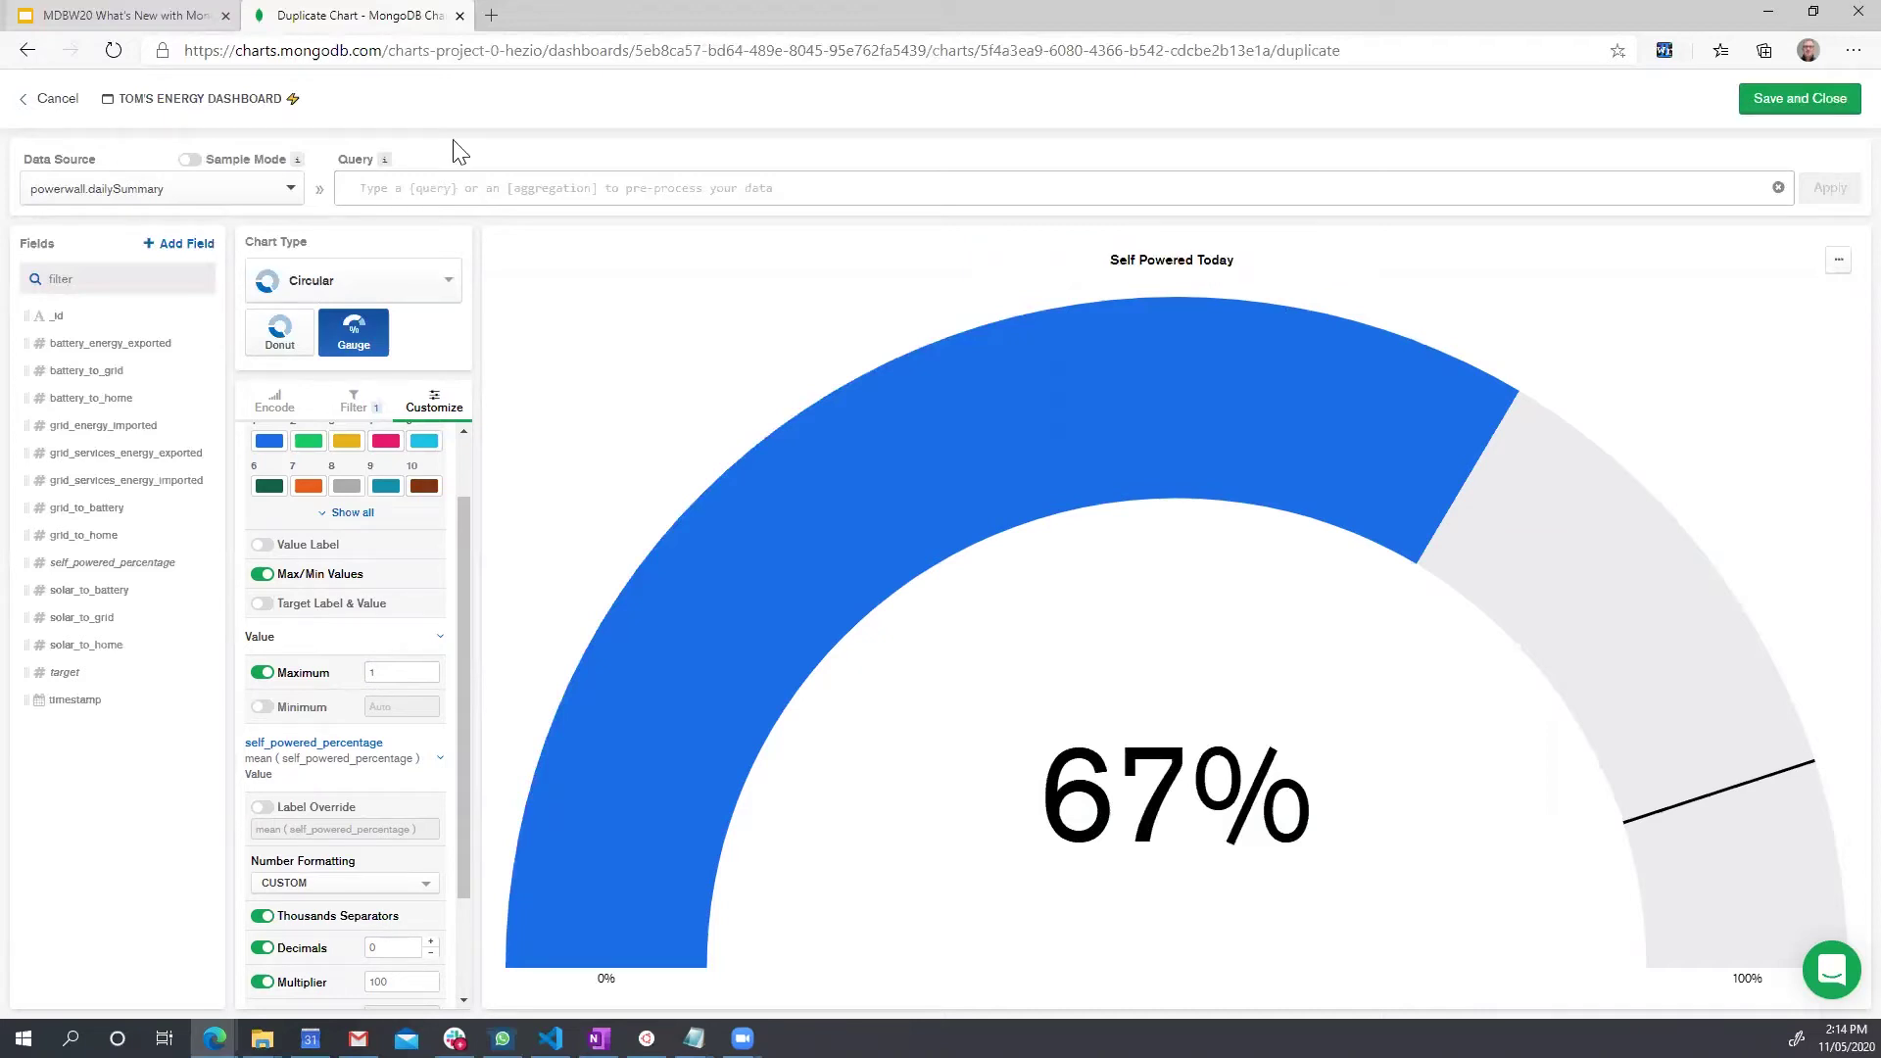
- Save the gauge chart, return to the energy dashboard and view the new gauge there
left_click(1763, 98)
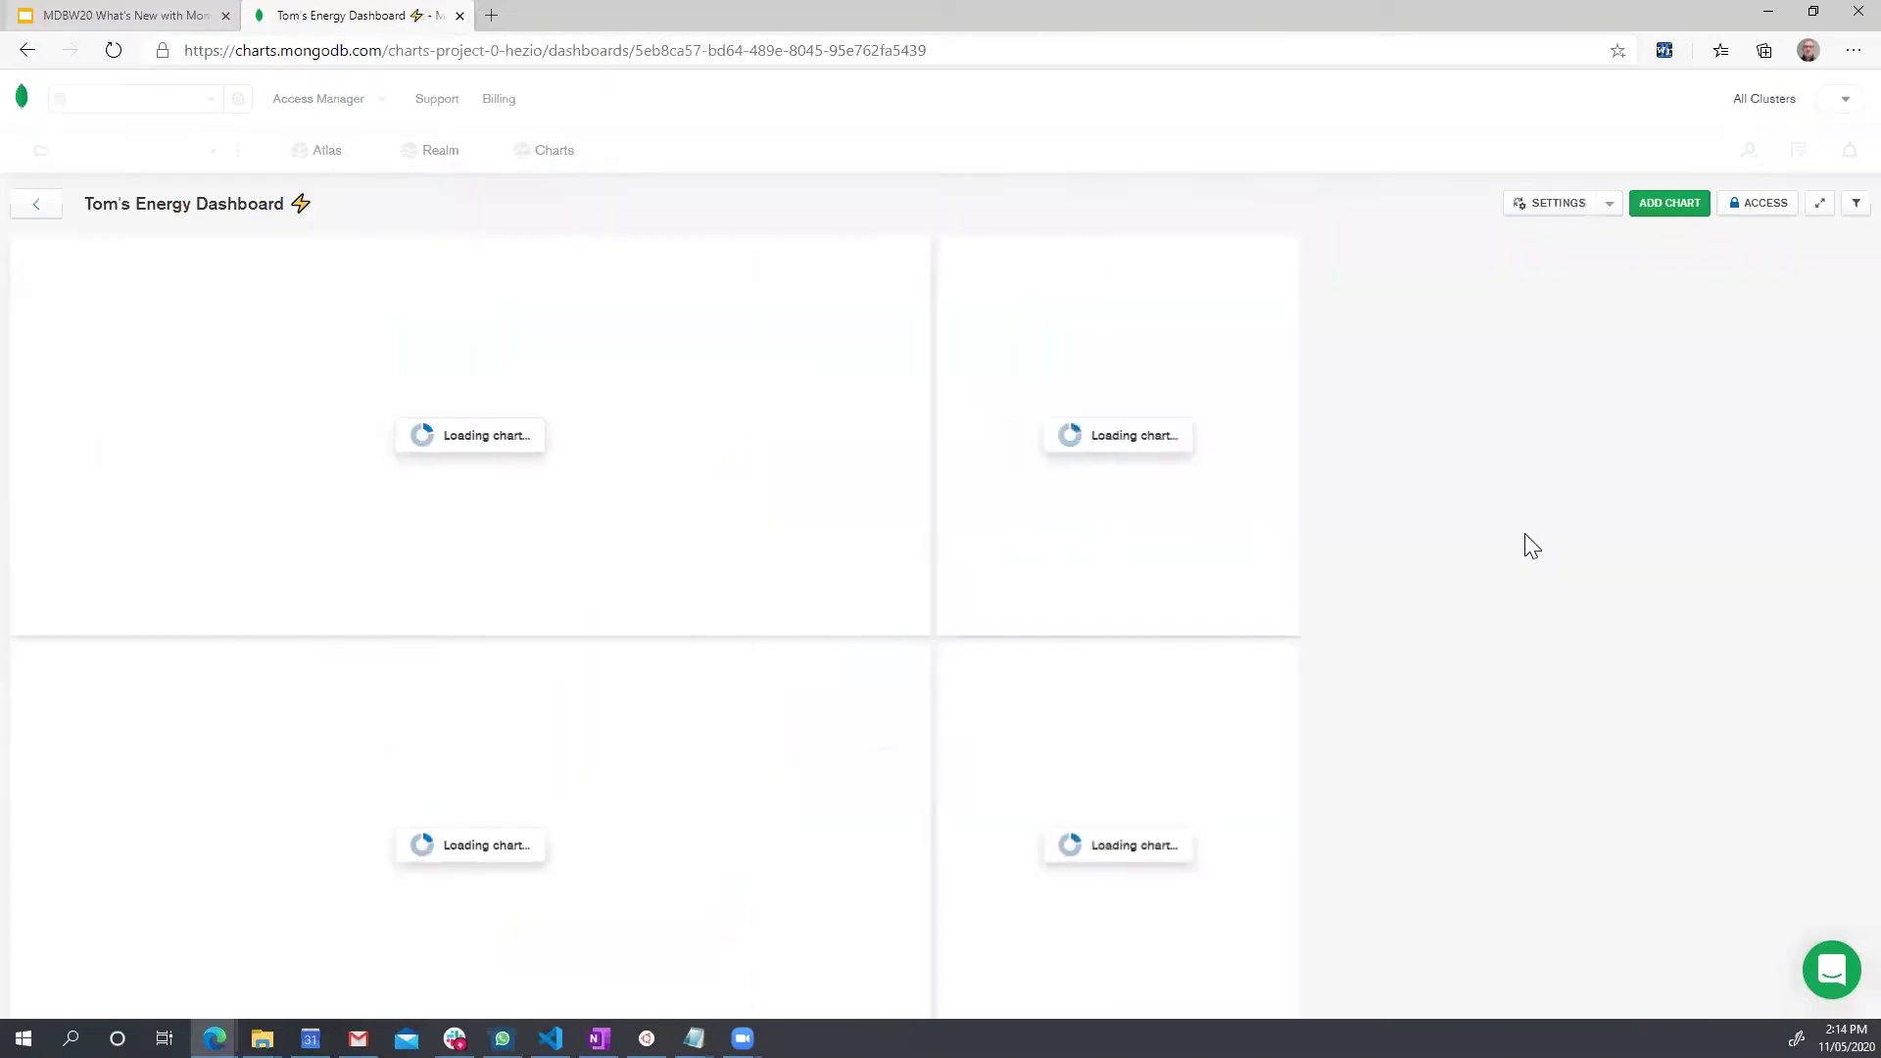
scroll(1273, 723, "down", 3)
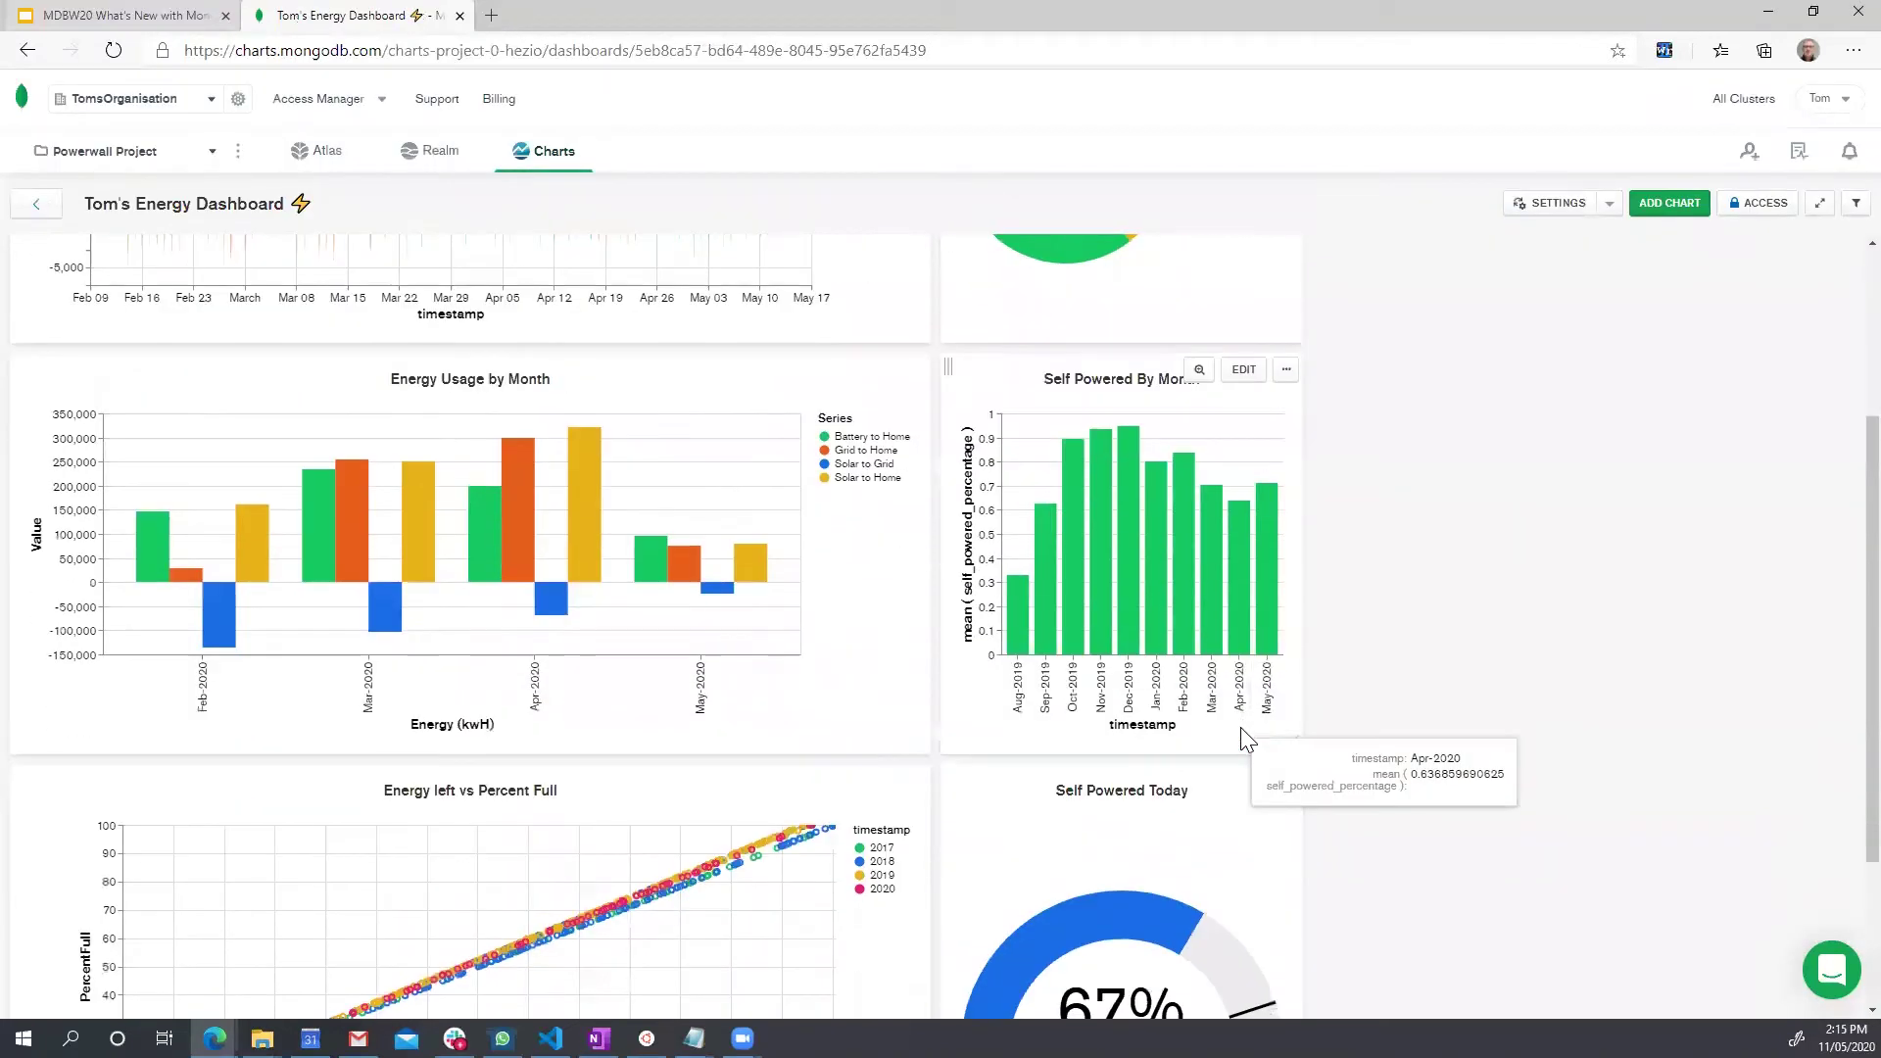
scroll(1276, 916, "down", 3)
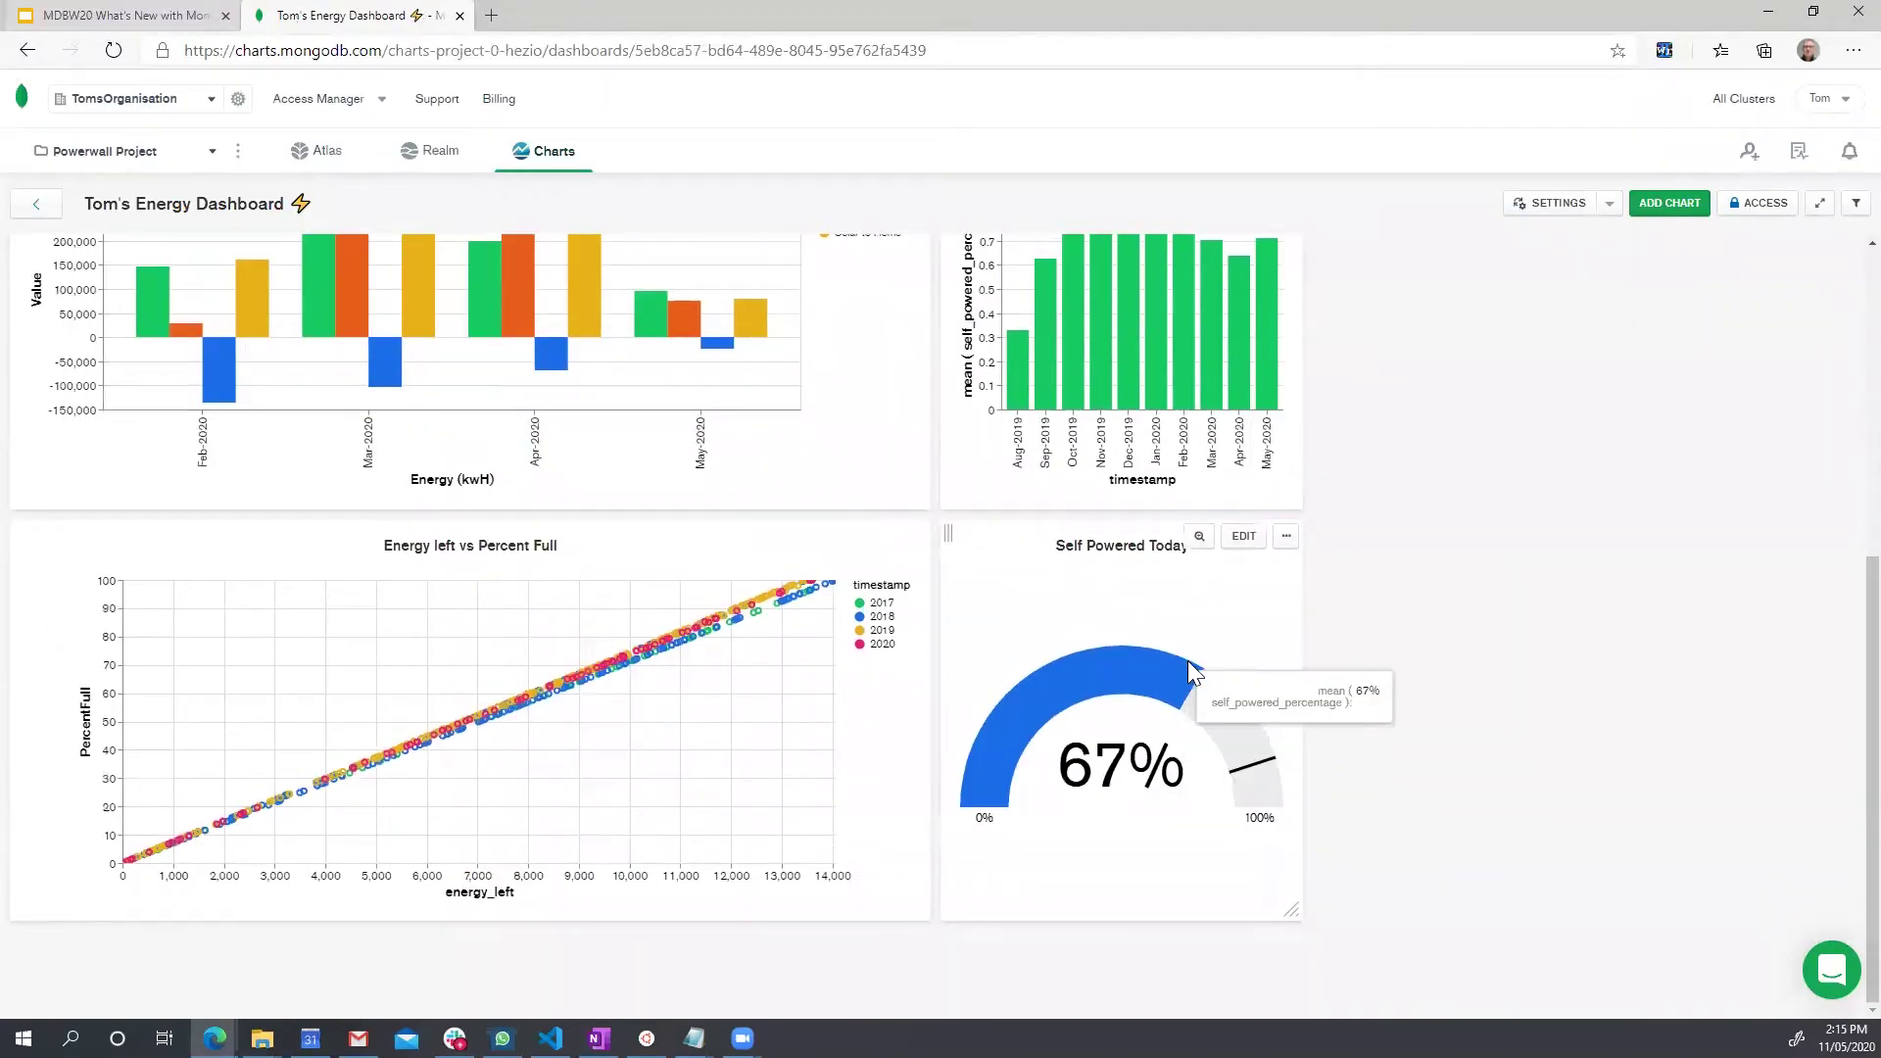
- Switch to the MongoDB Charts presentation in Google Slides and present the What's New: Dashboards slide
left_click(143, 16)
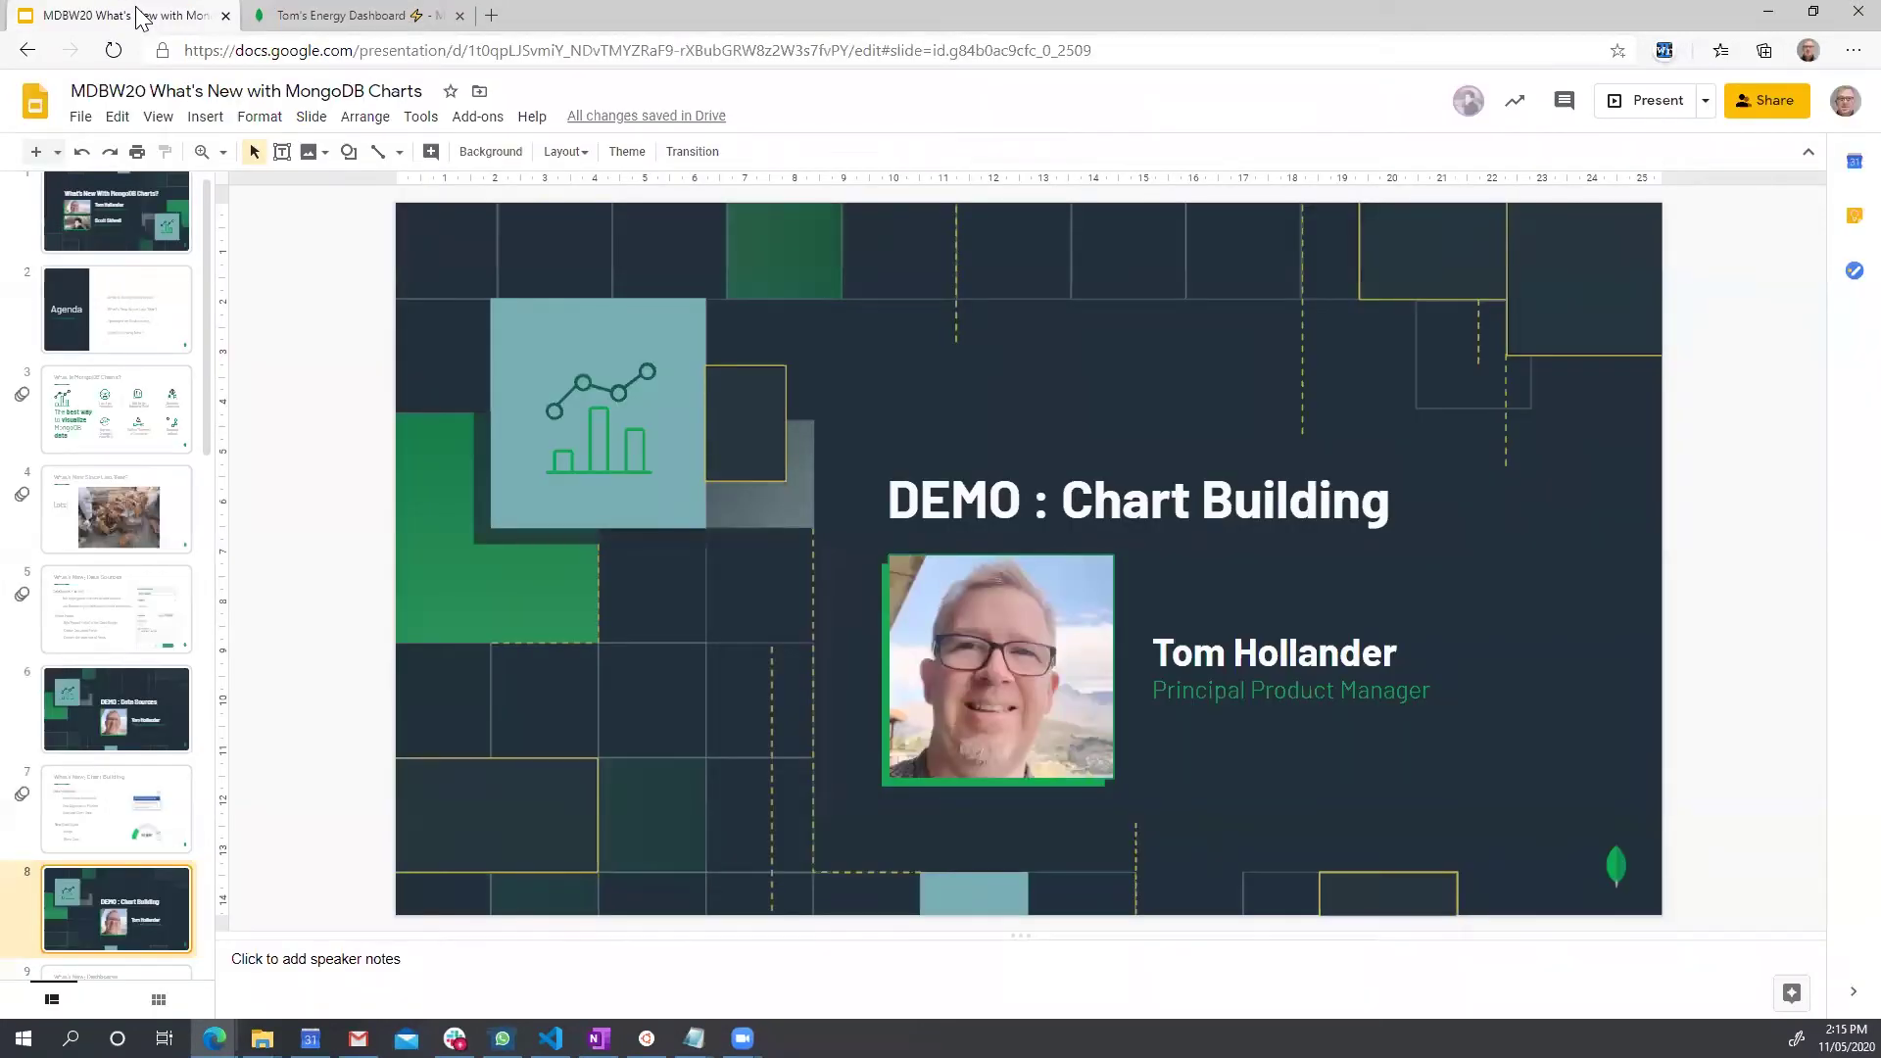
key("ctrl+F5")
key("Right")
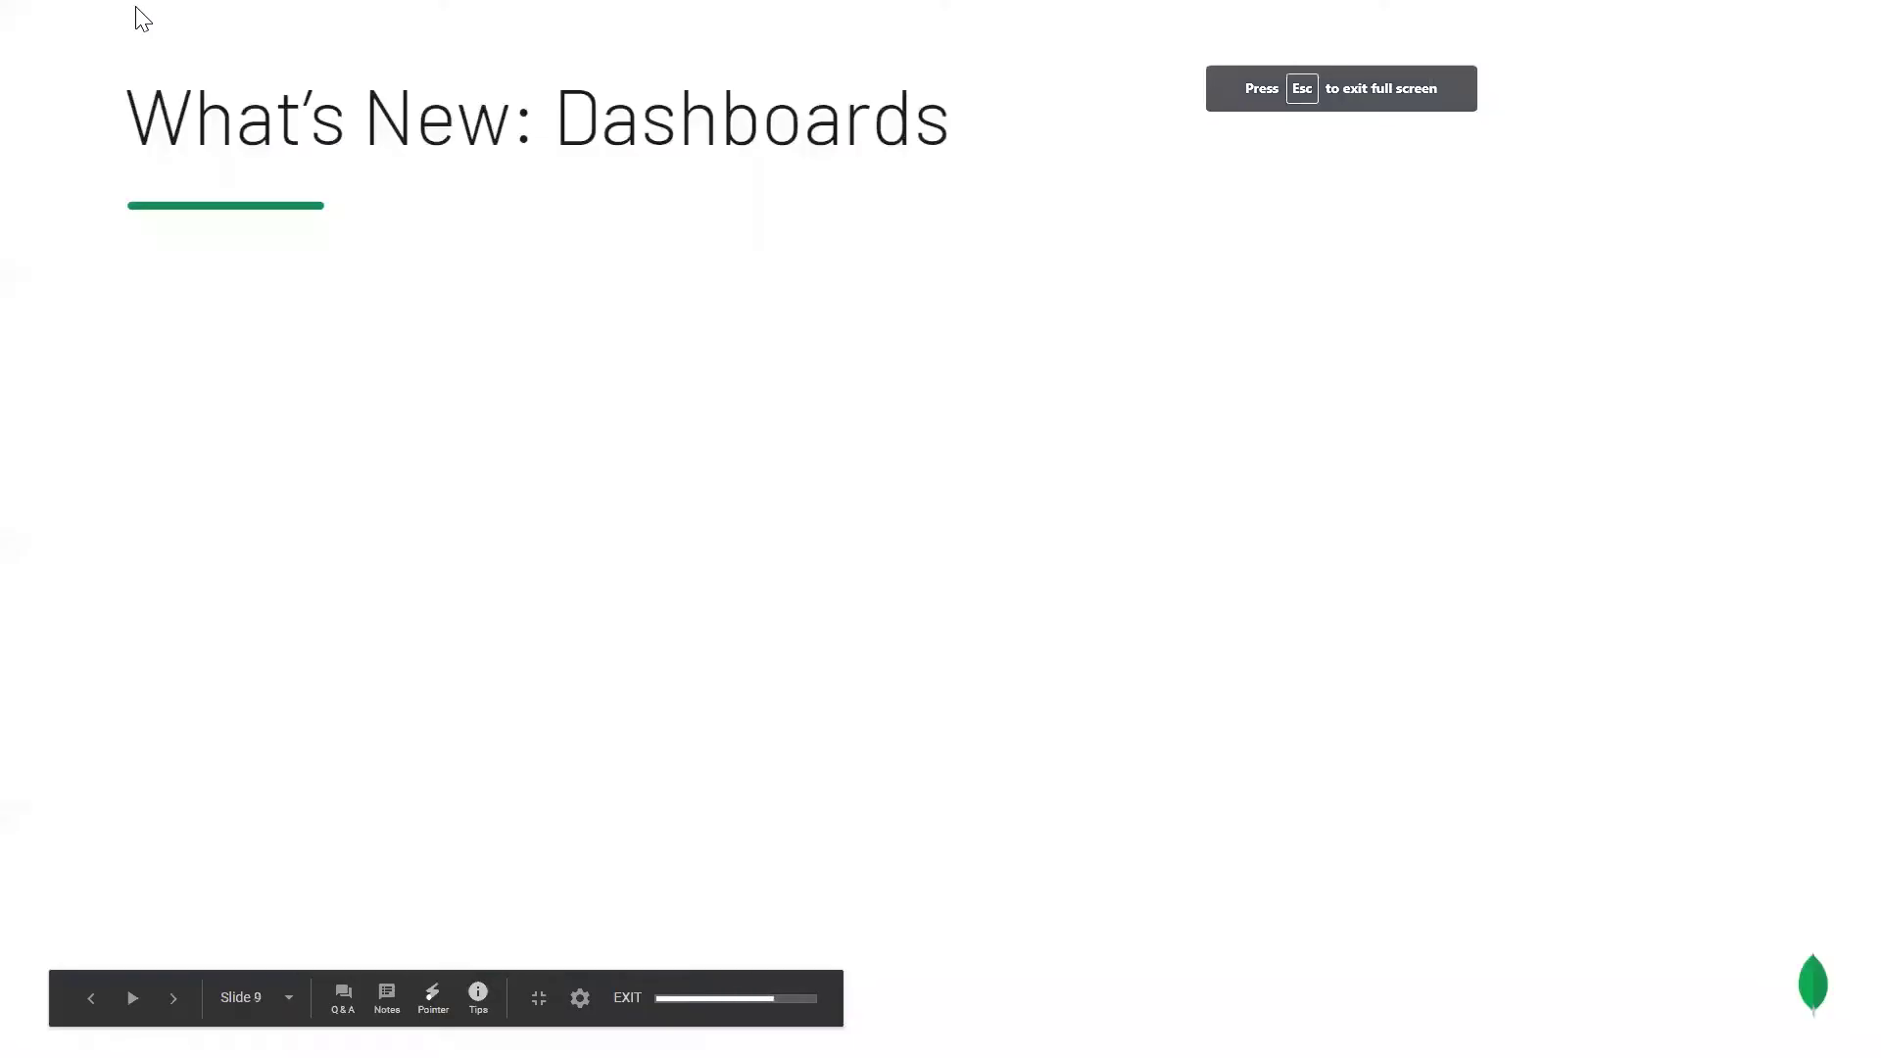
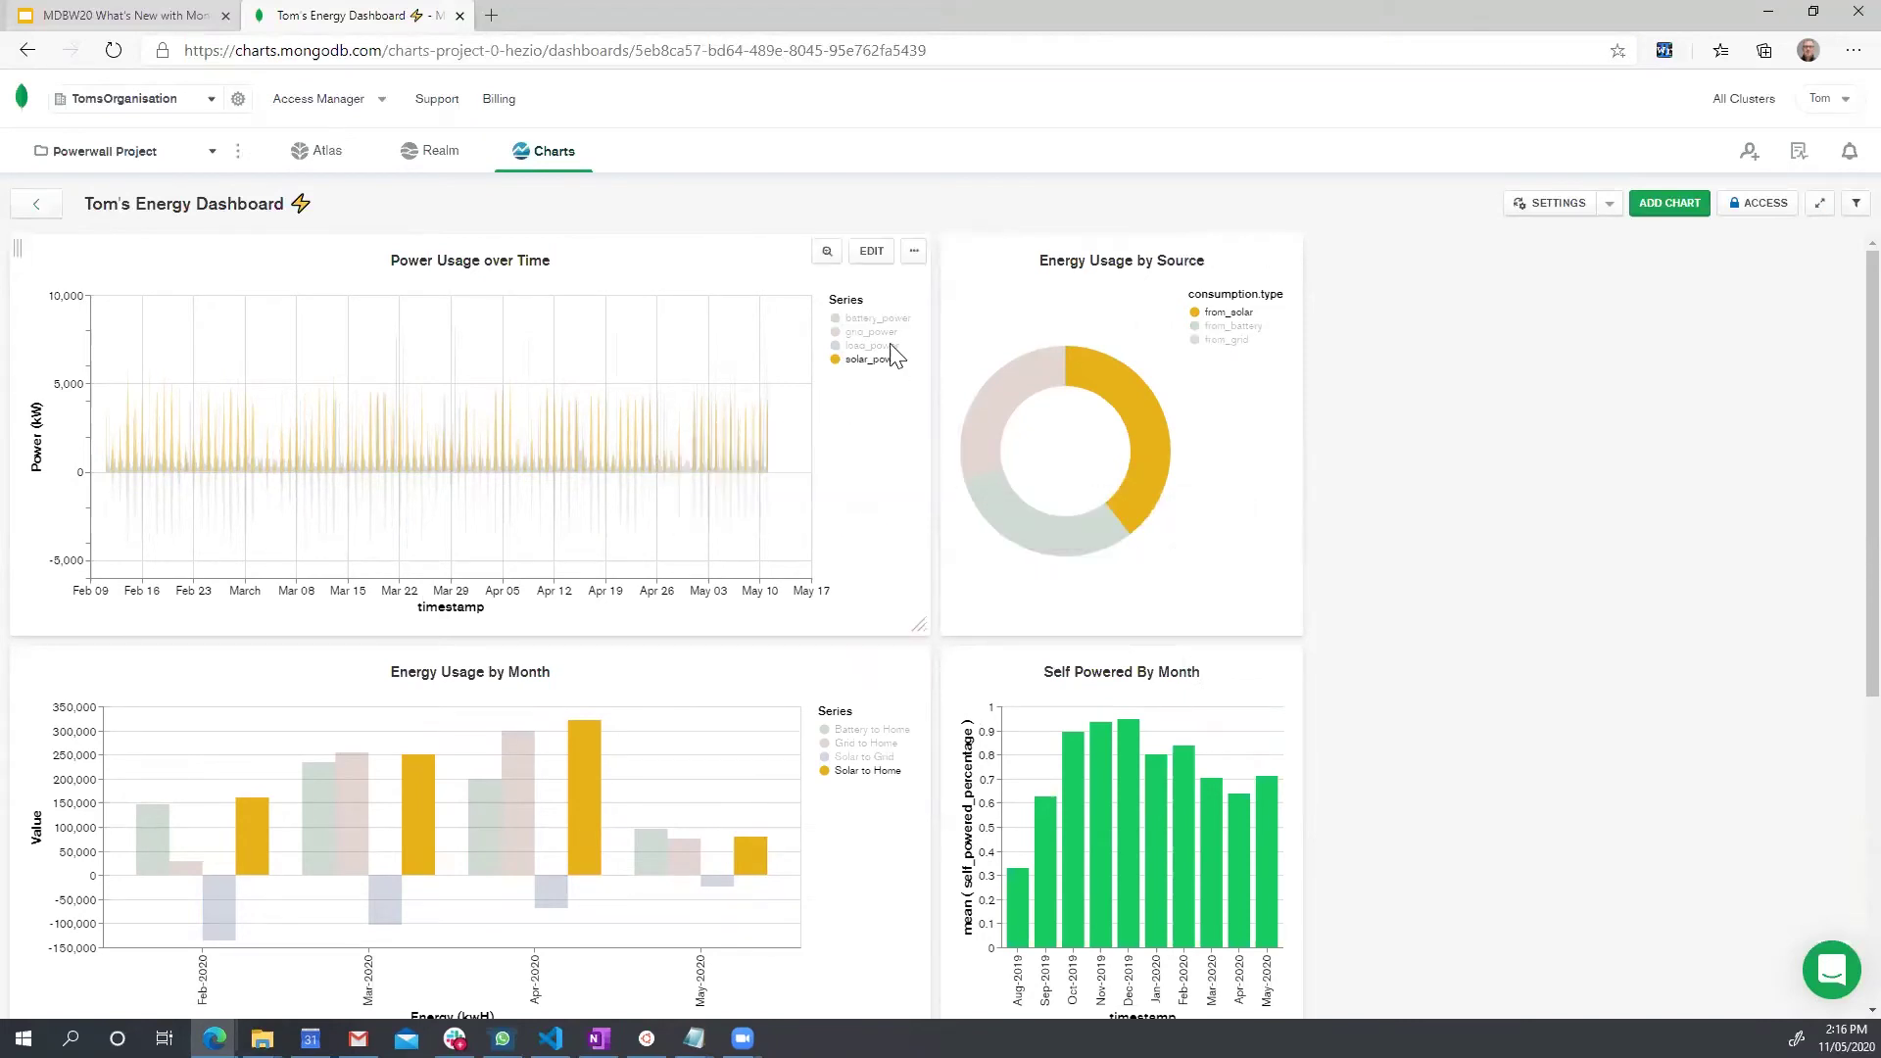
- Highlight the battery_power and load_power series in the Power Usage over Time chart
double_click(885, 322)
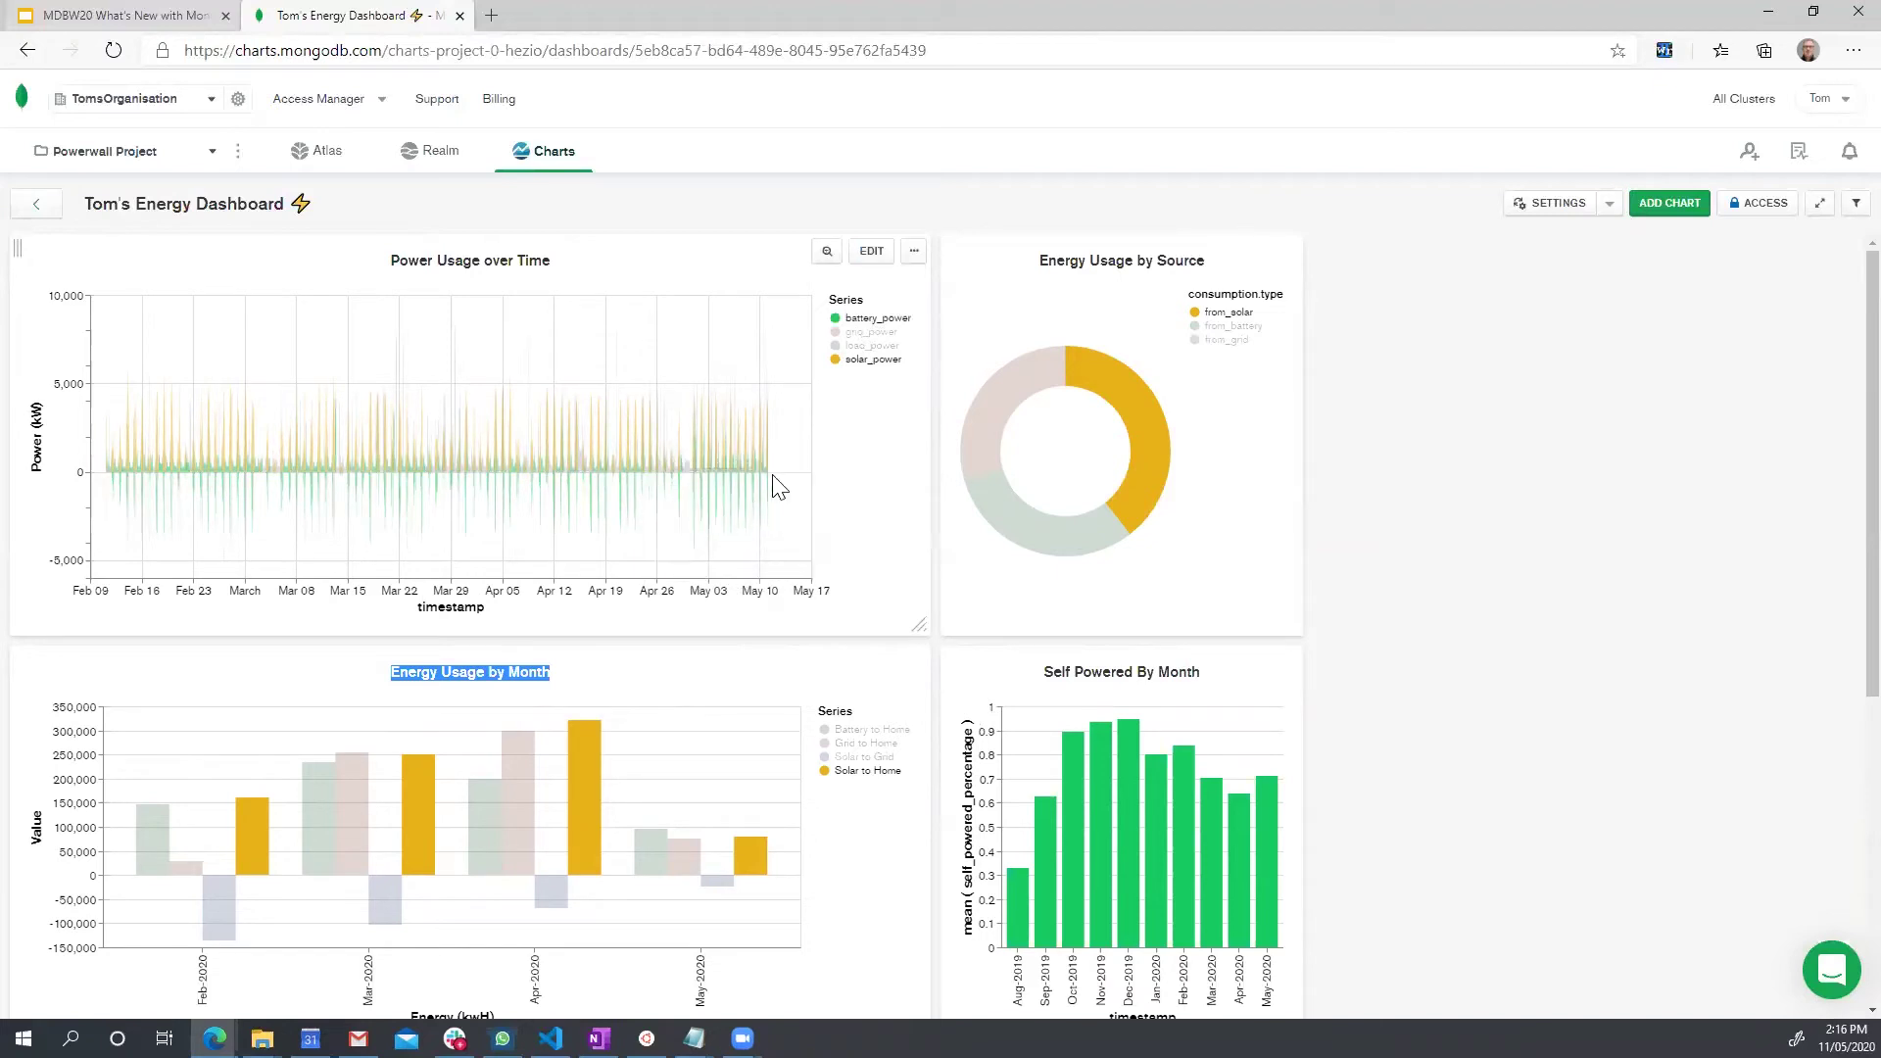
left_click(871, 345)
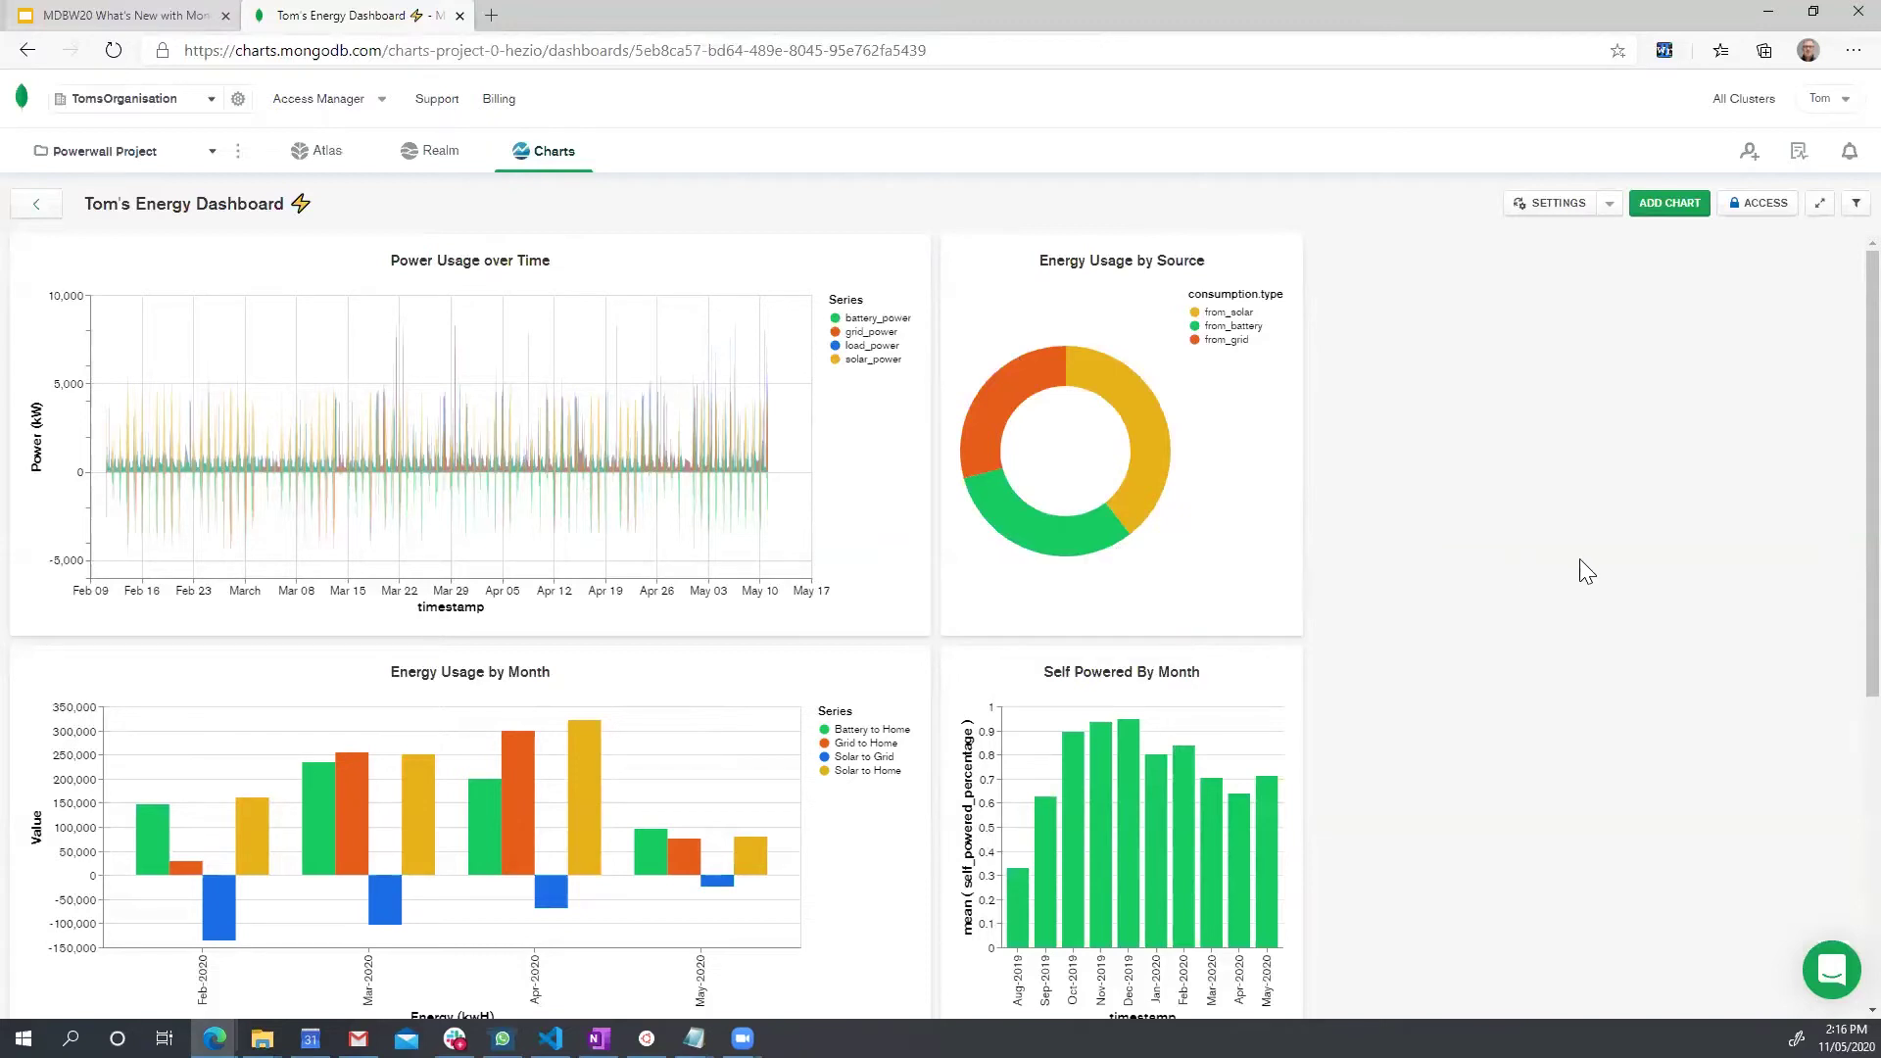
- Zoom into the Energy left vs Percent Full scatter chart and pan along its data points to examine them closely
scroll(1597, 469, "down", 5)
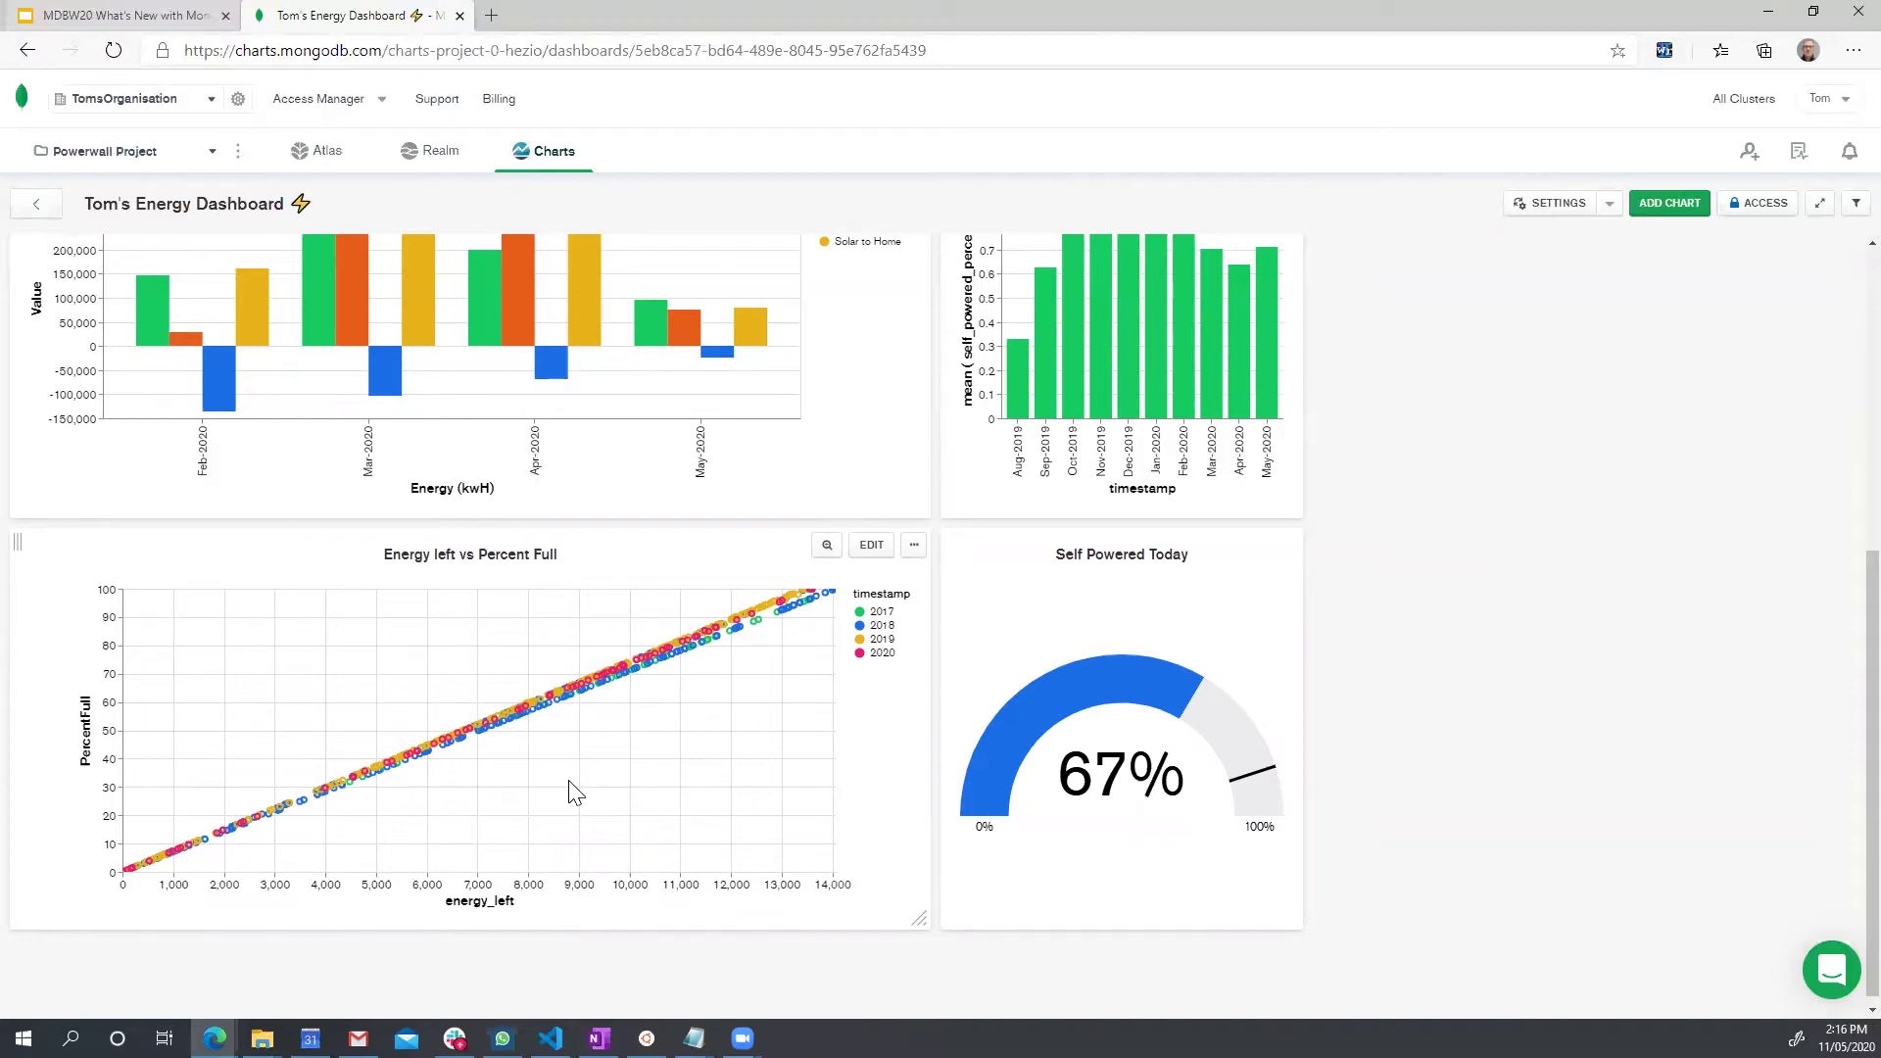
mouse_move(493, 728)
scroll(516, 746, "up", 5)
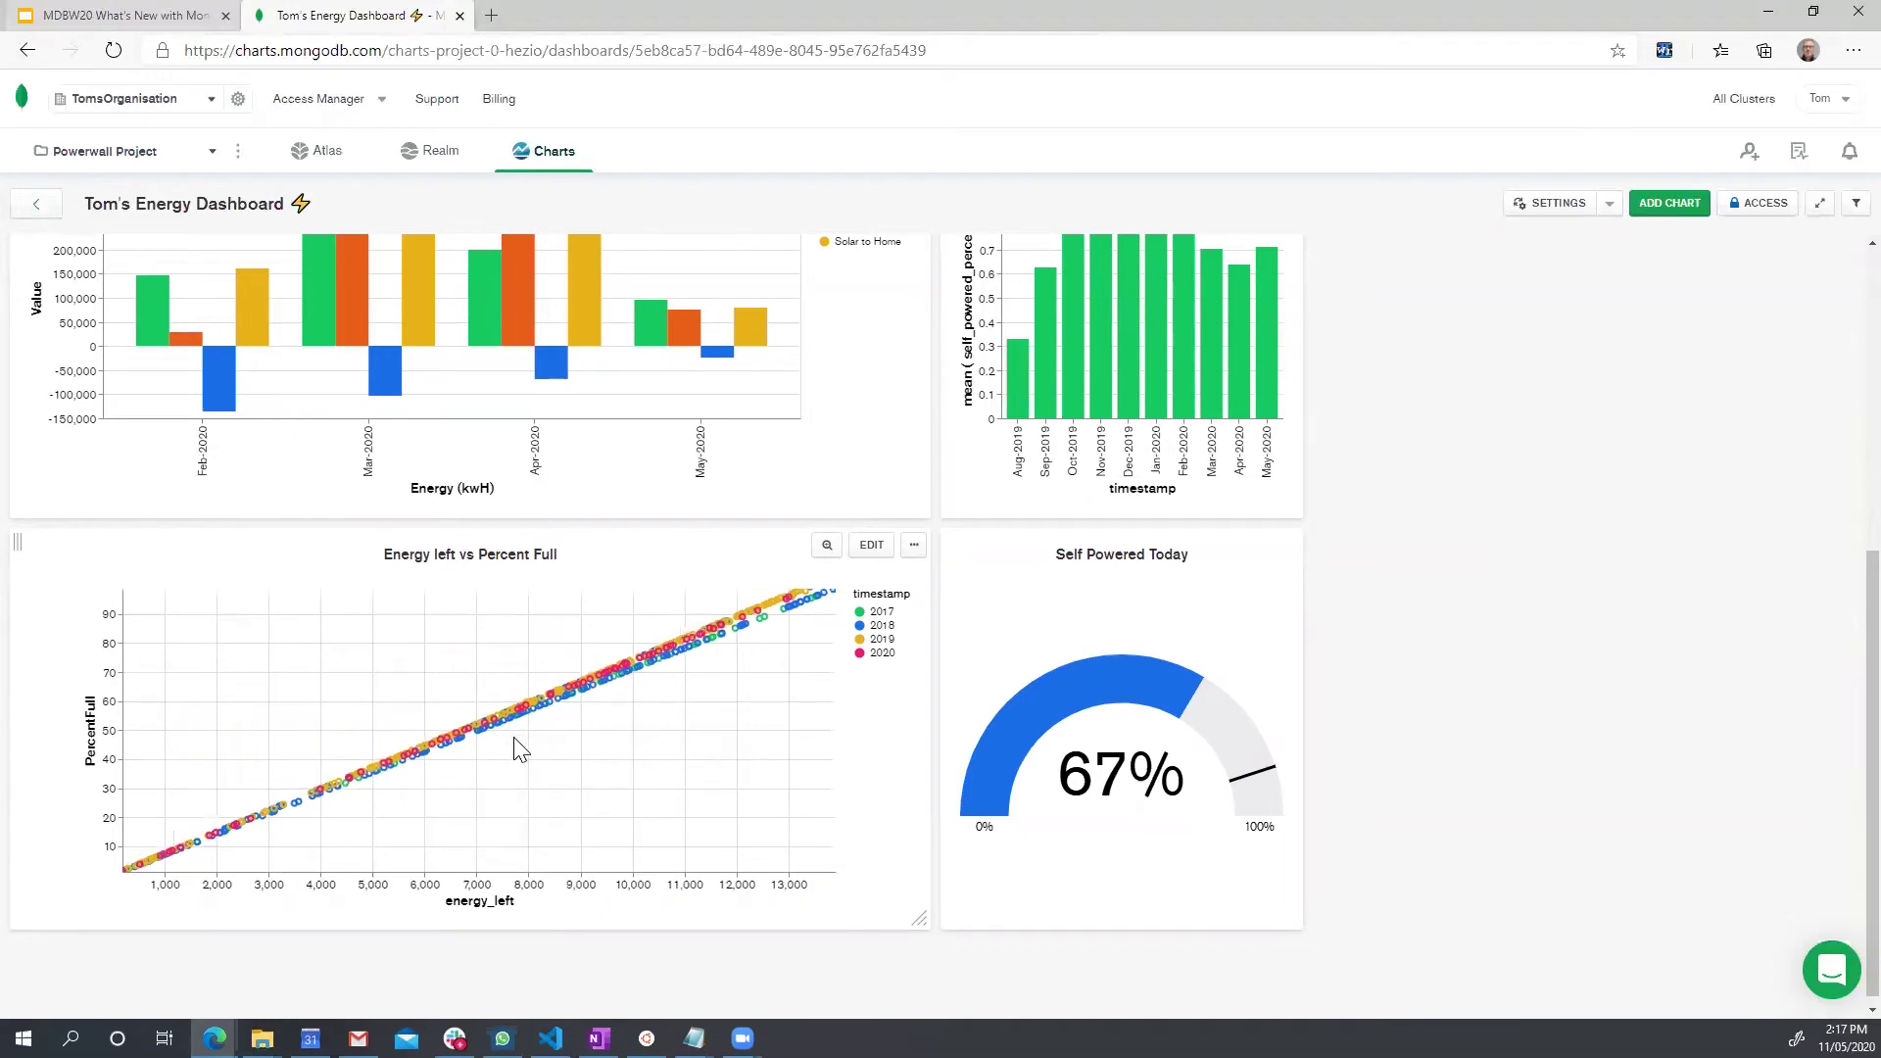
scroll(519, 750, "up", 3)
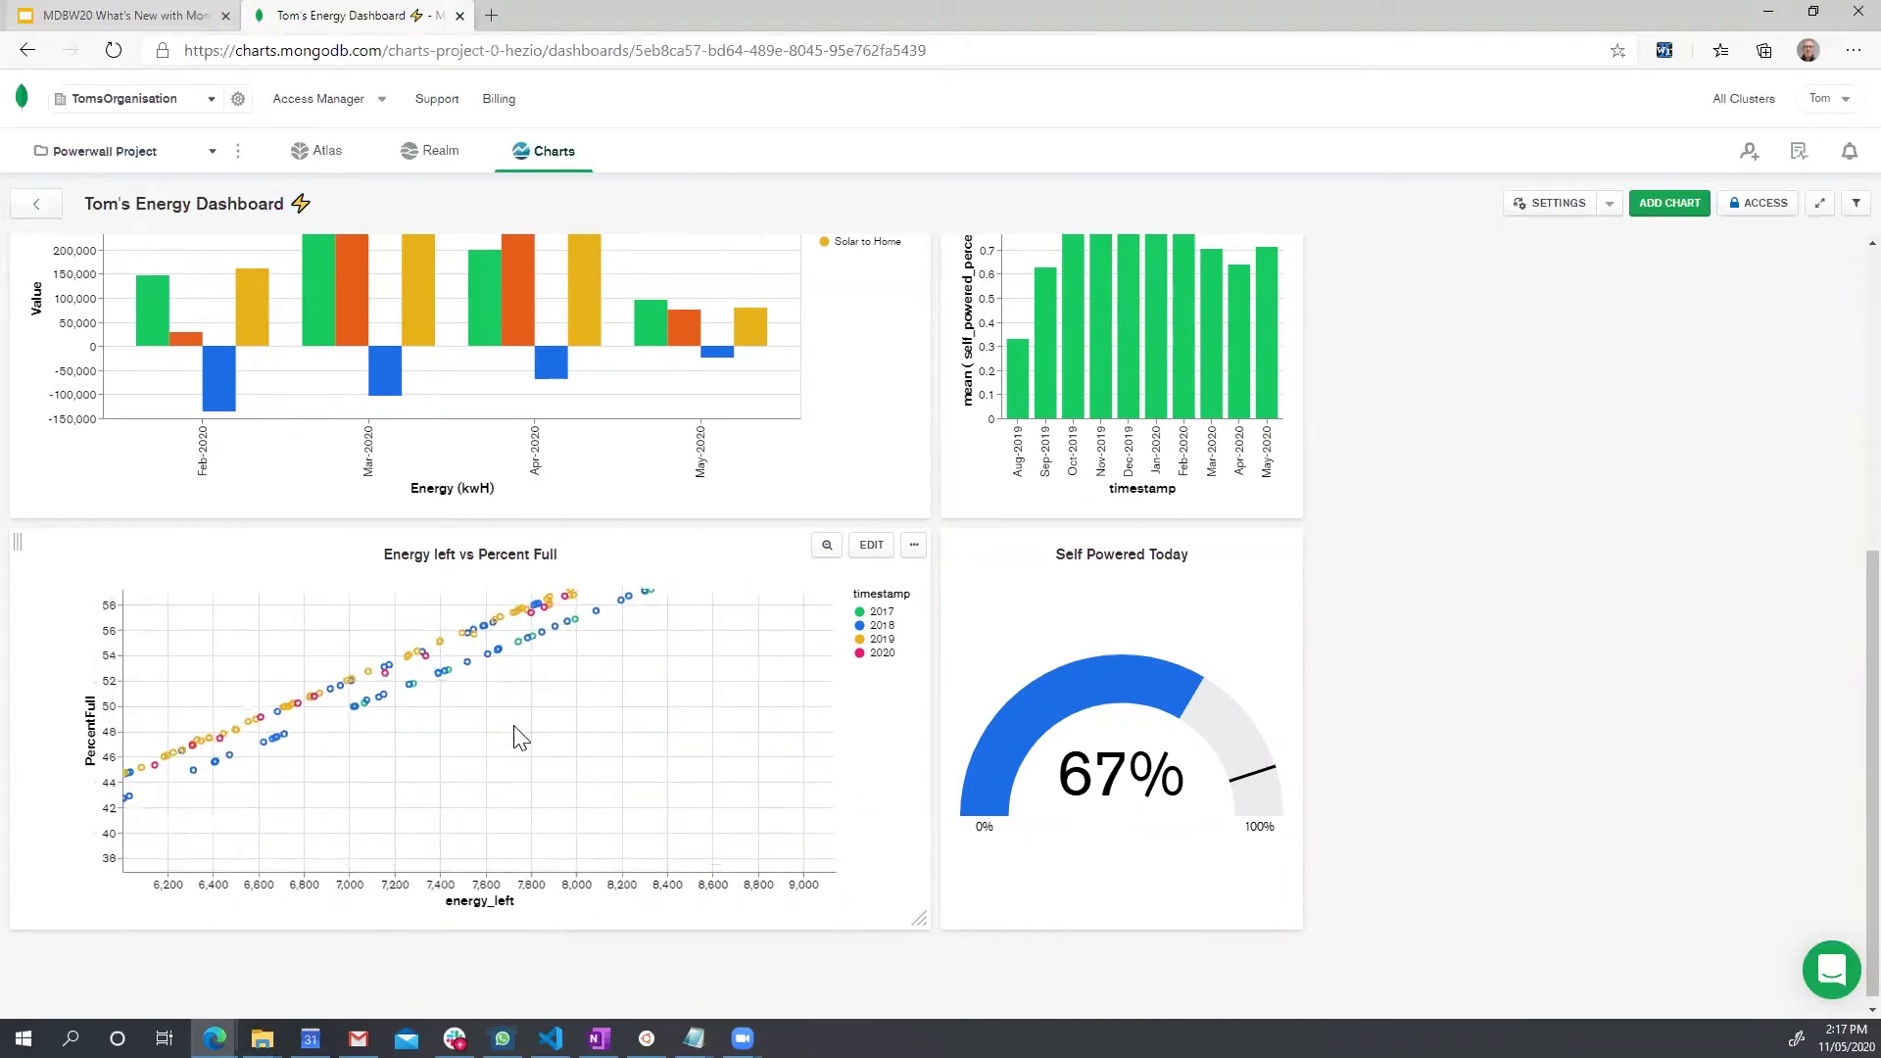
left_click_drag(513, 691, 349, 839)
left_click_drag(722, 714, 379, 810)
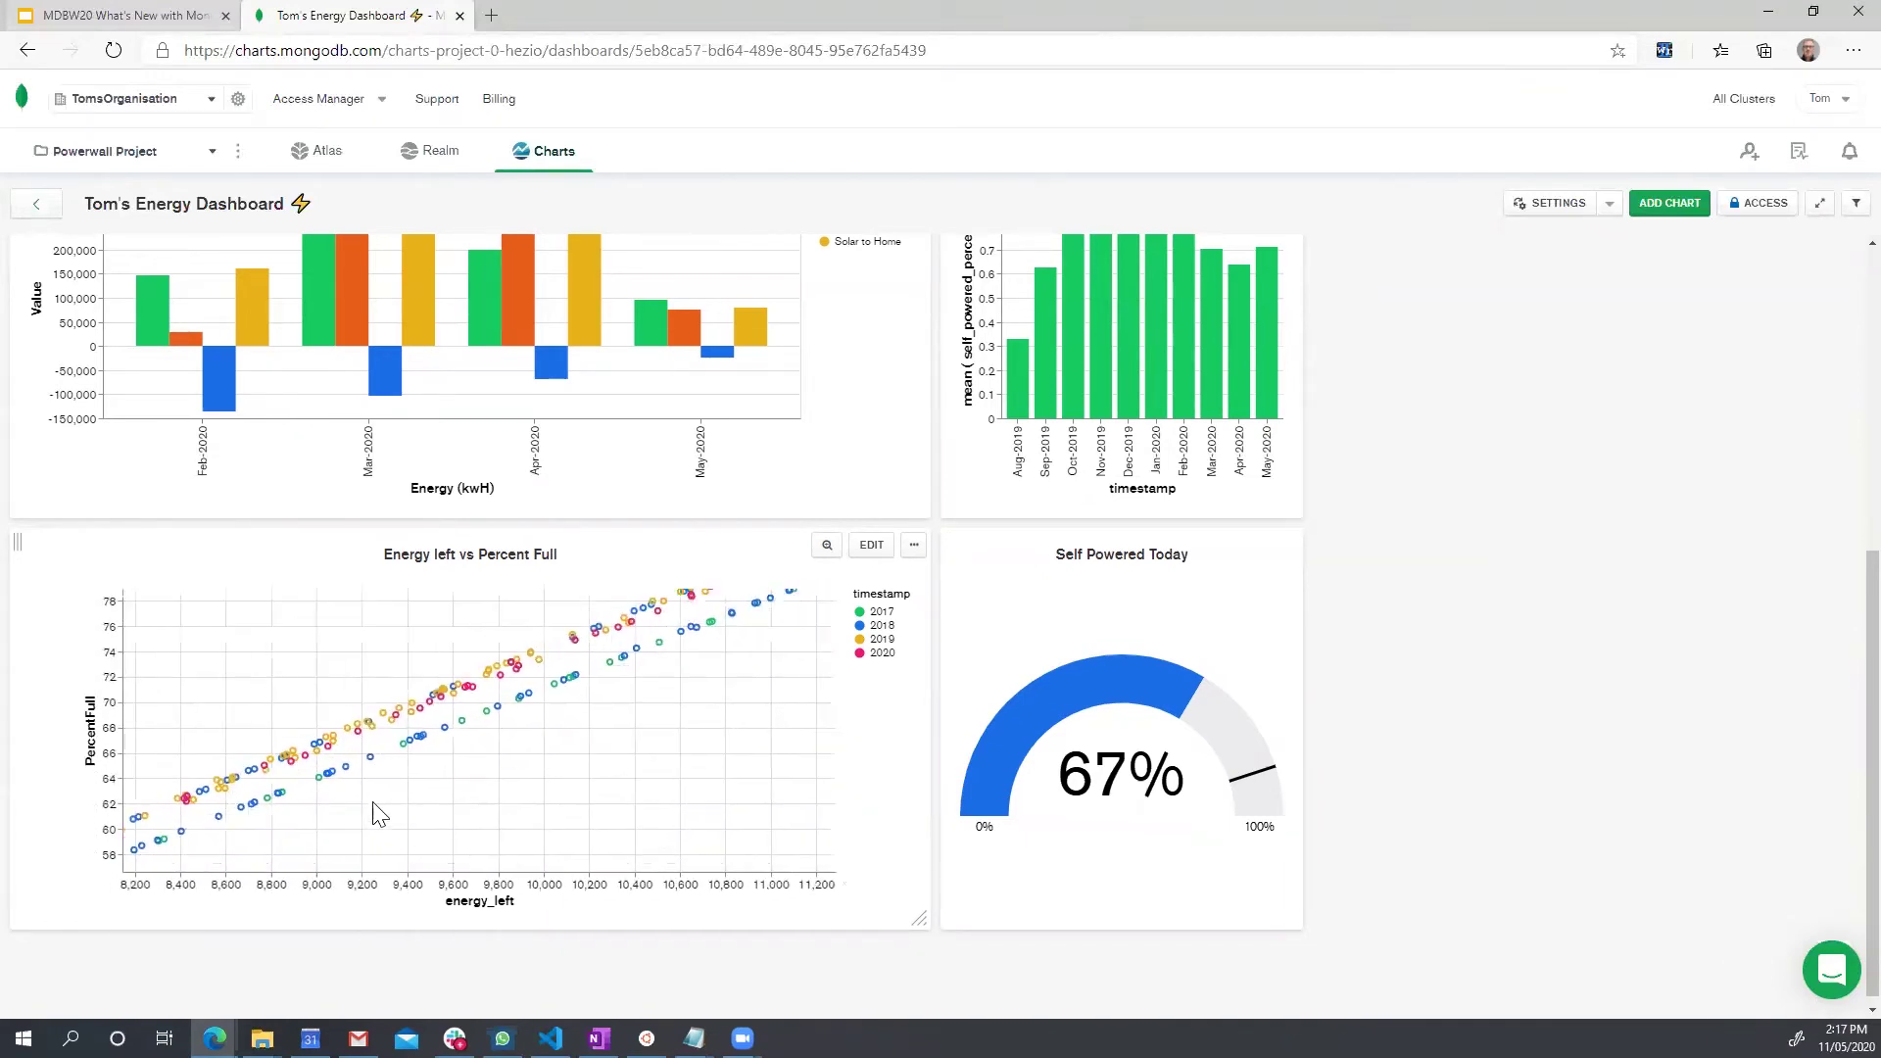
left_click_drag(722, 692, 327, 781)
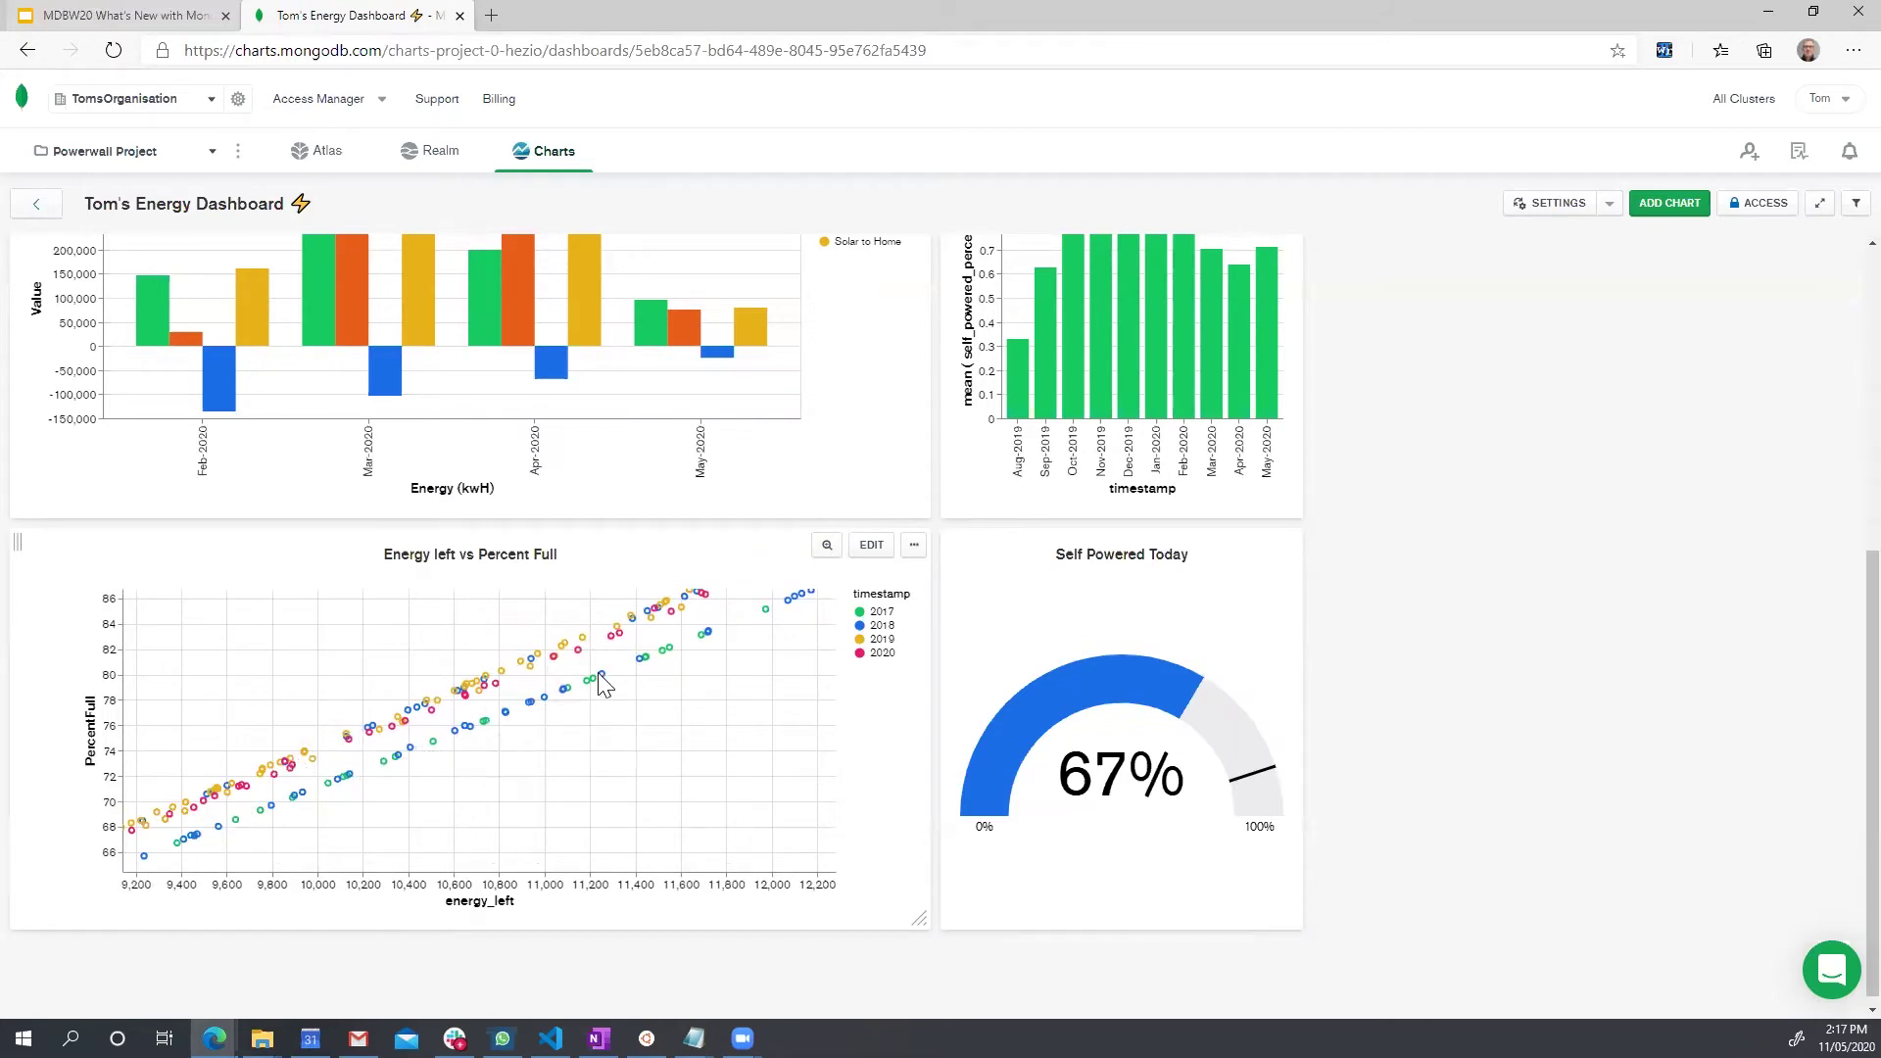
mouse_move(627, 708)
mouse_move(604, 676)
scroll(578, 658, "up", 2)
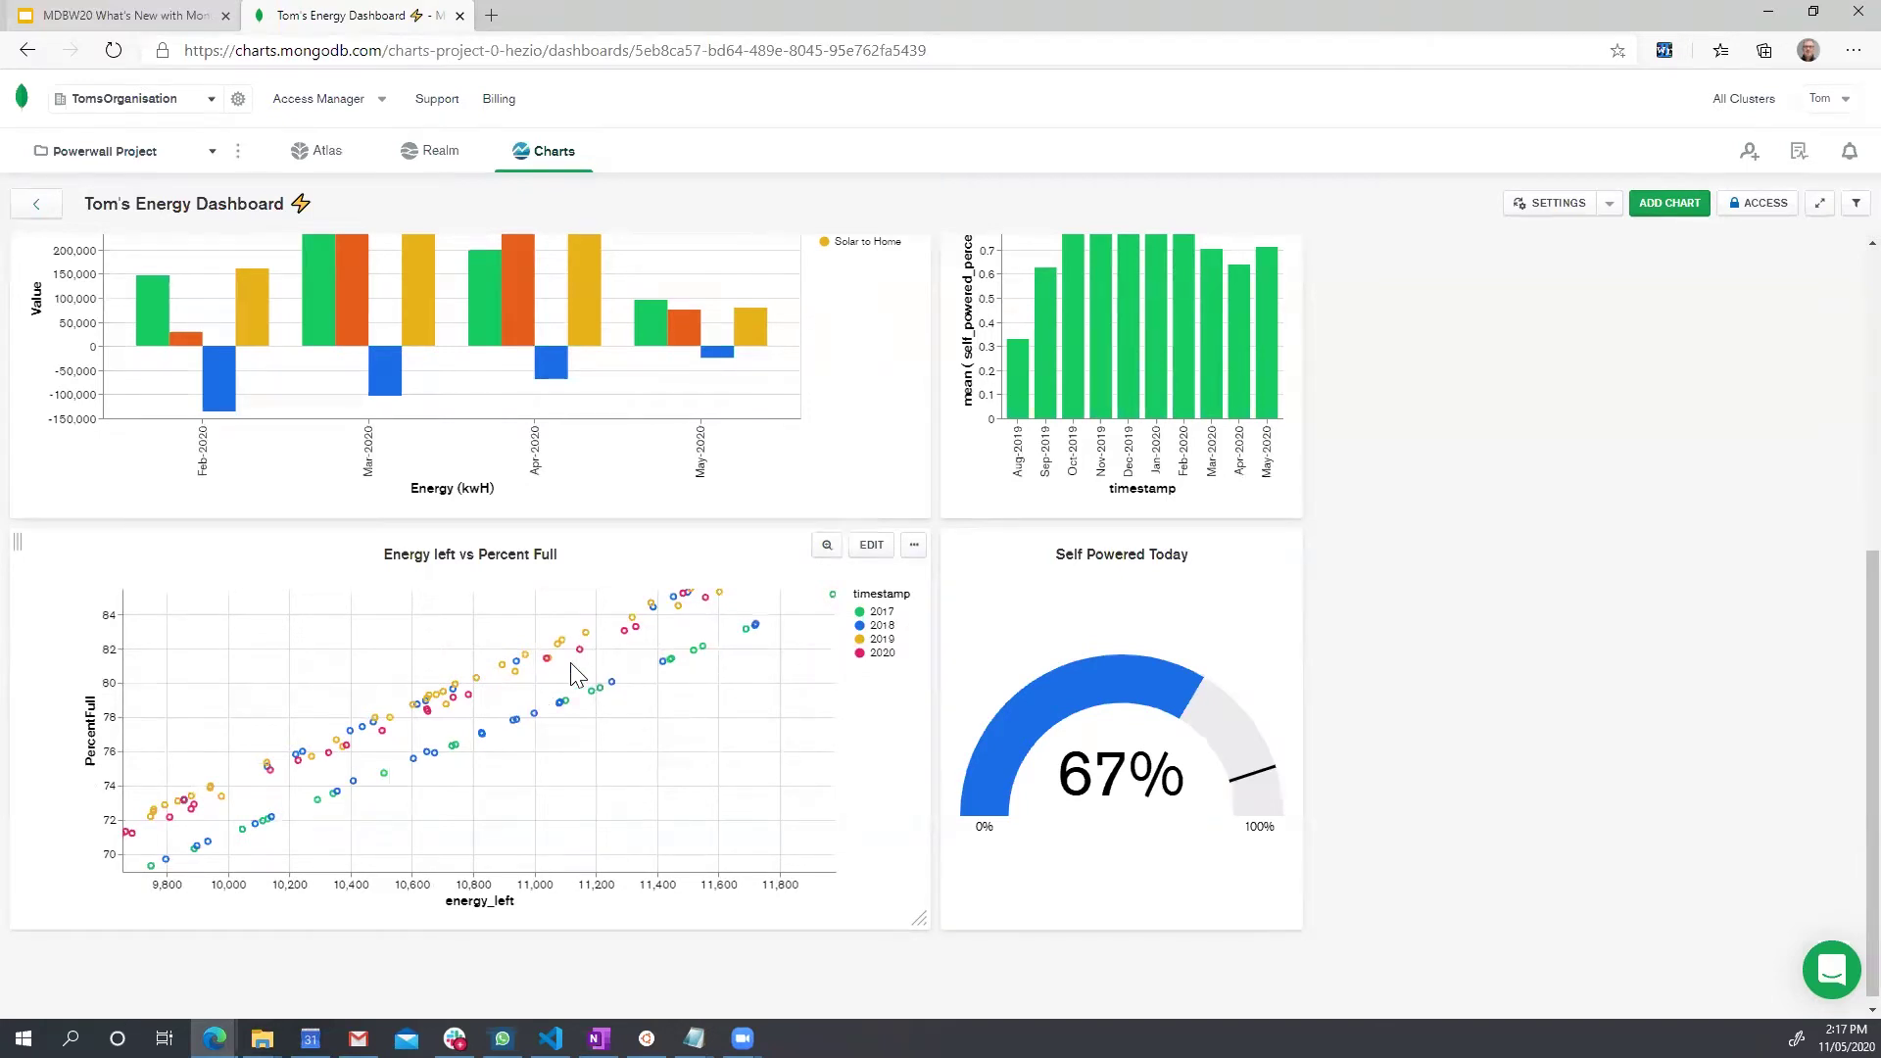
- Add a dashboard filter on the timestamp fields of both the test.powerwall and powerwall.dailySummary data sources
scroll(1424, 513, "up", 5)
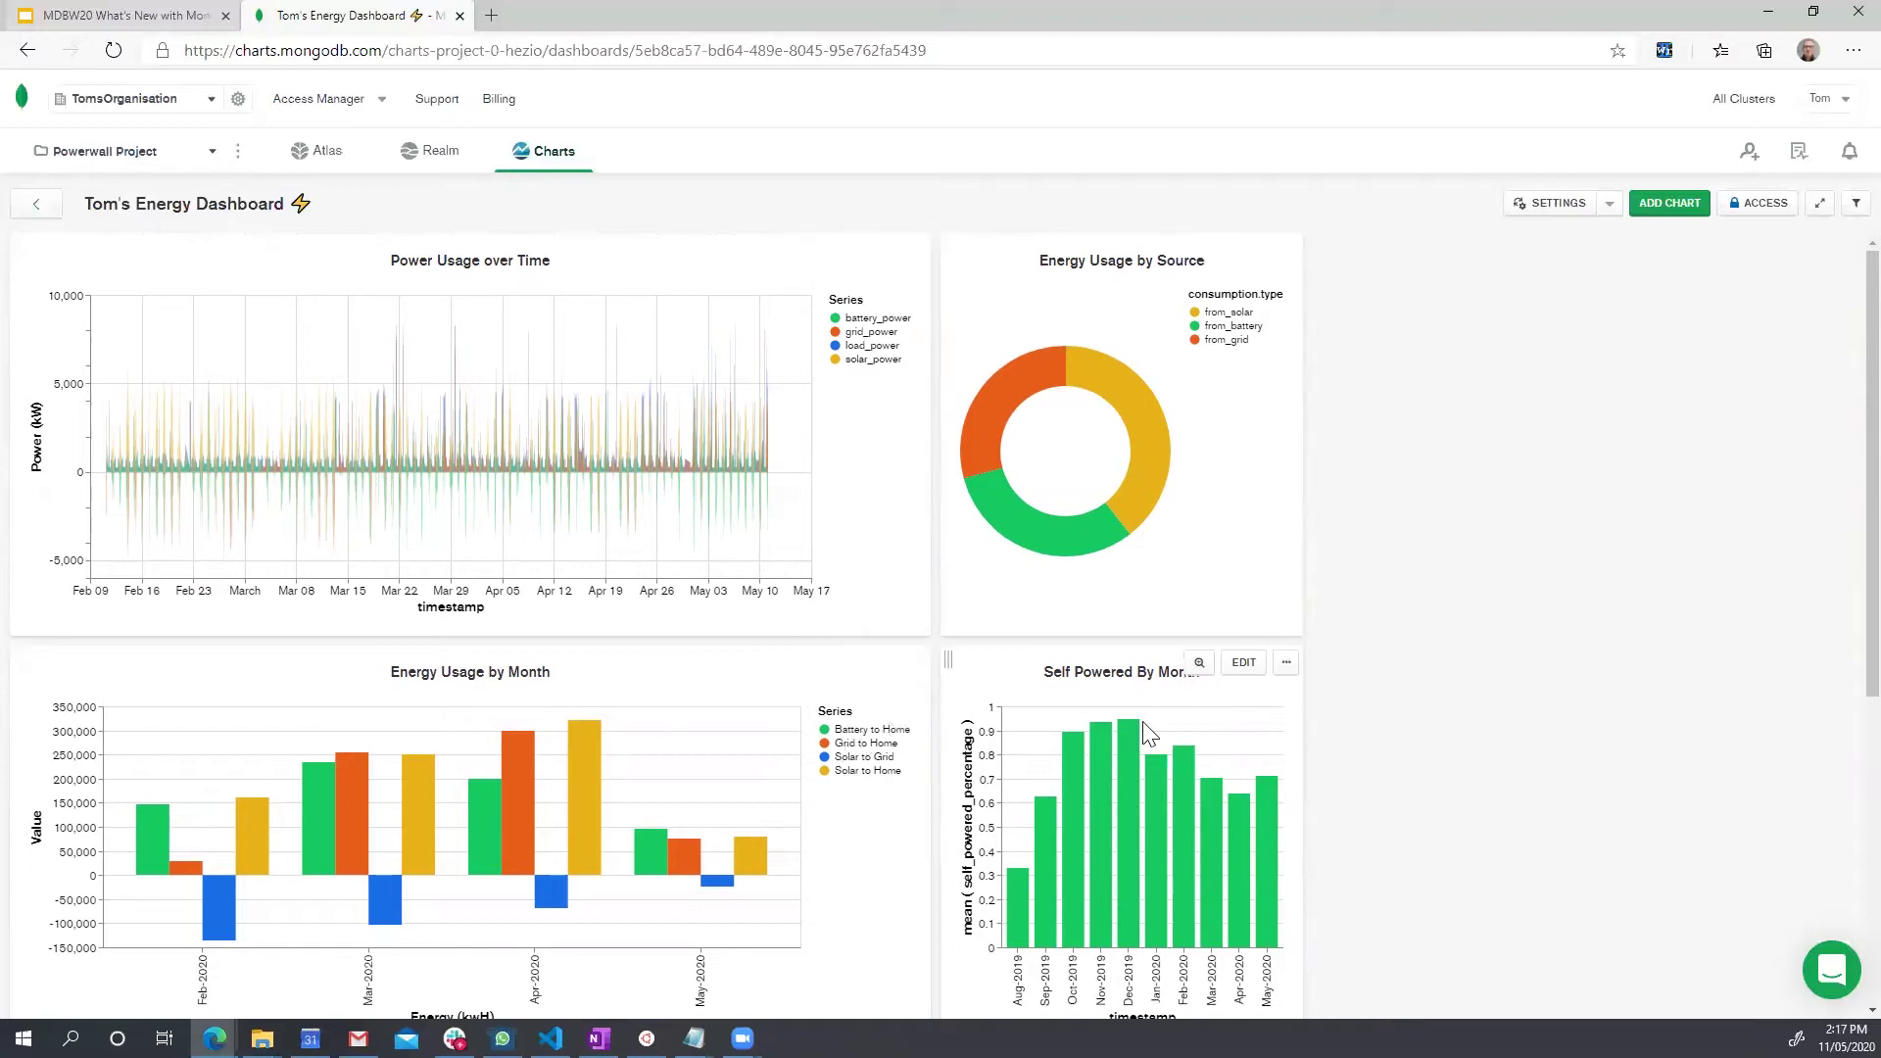
mouse_move(1100, 547)
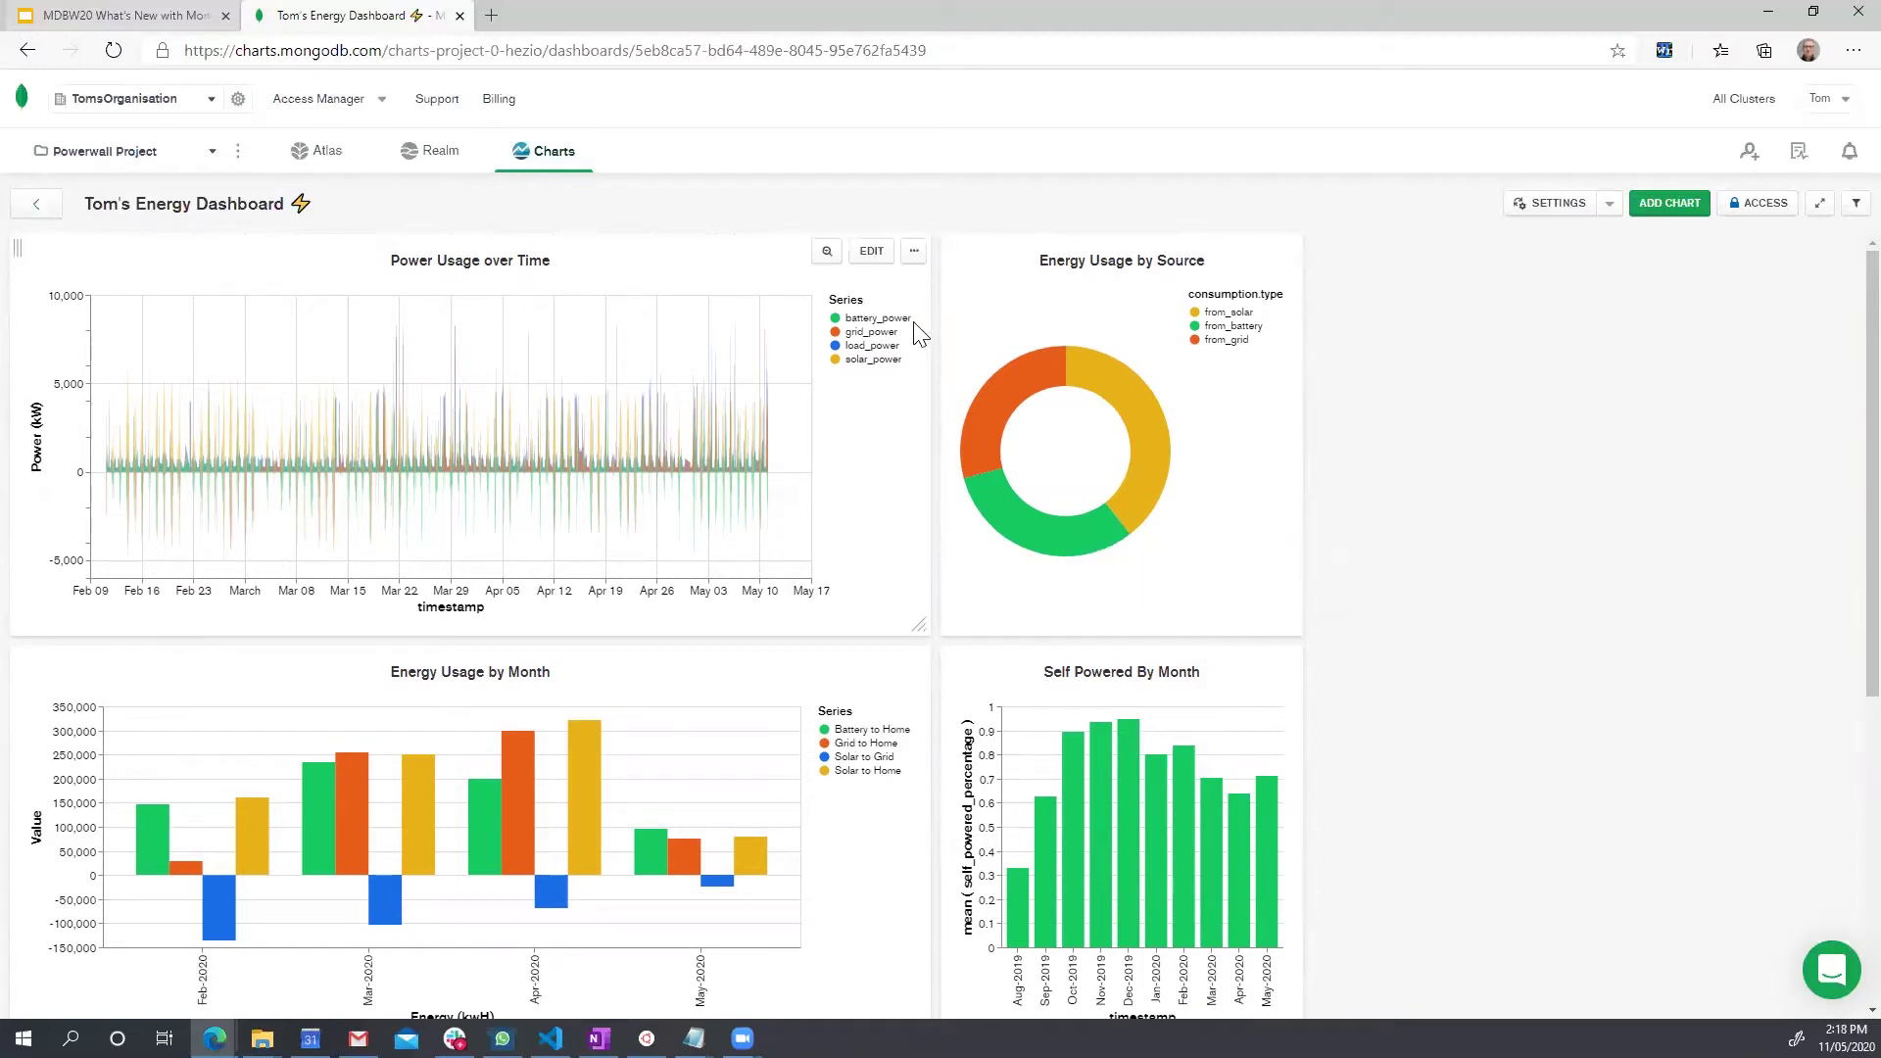
left_click(1853, 206)
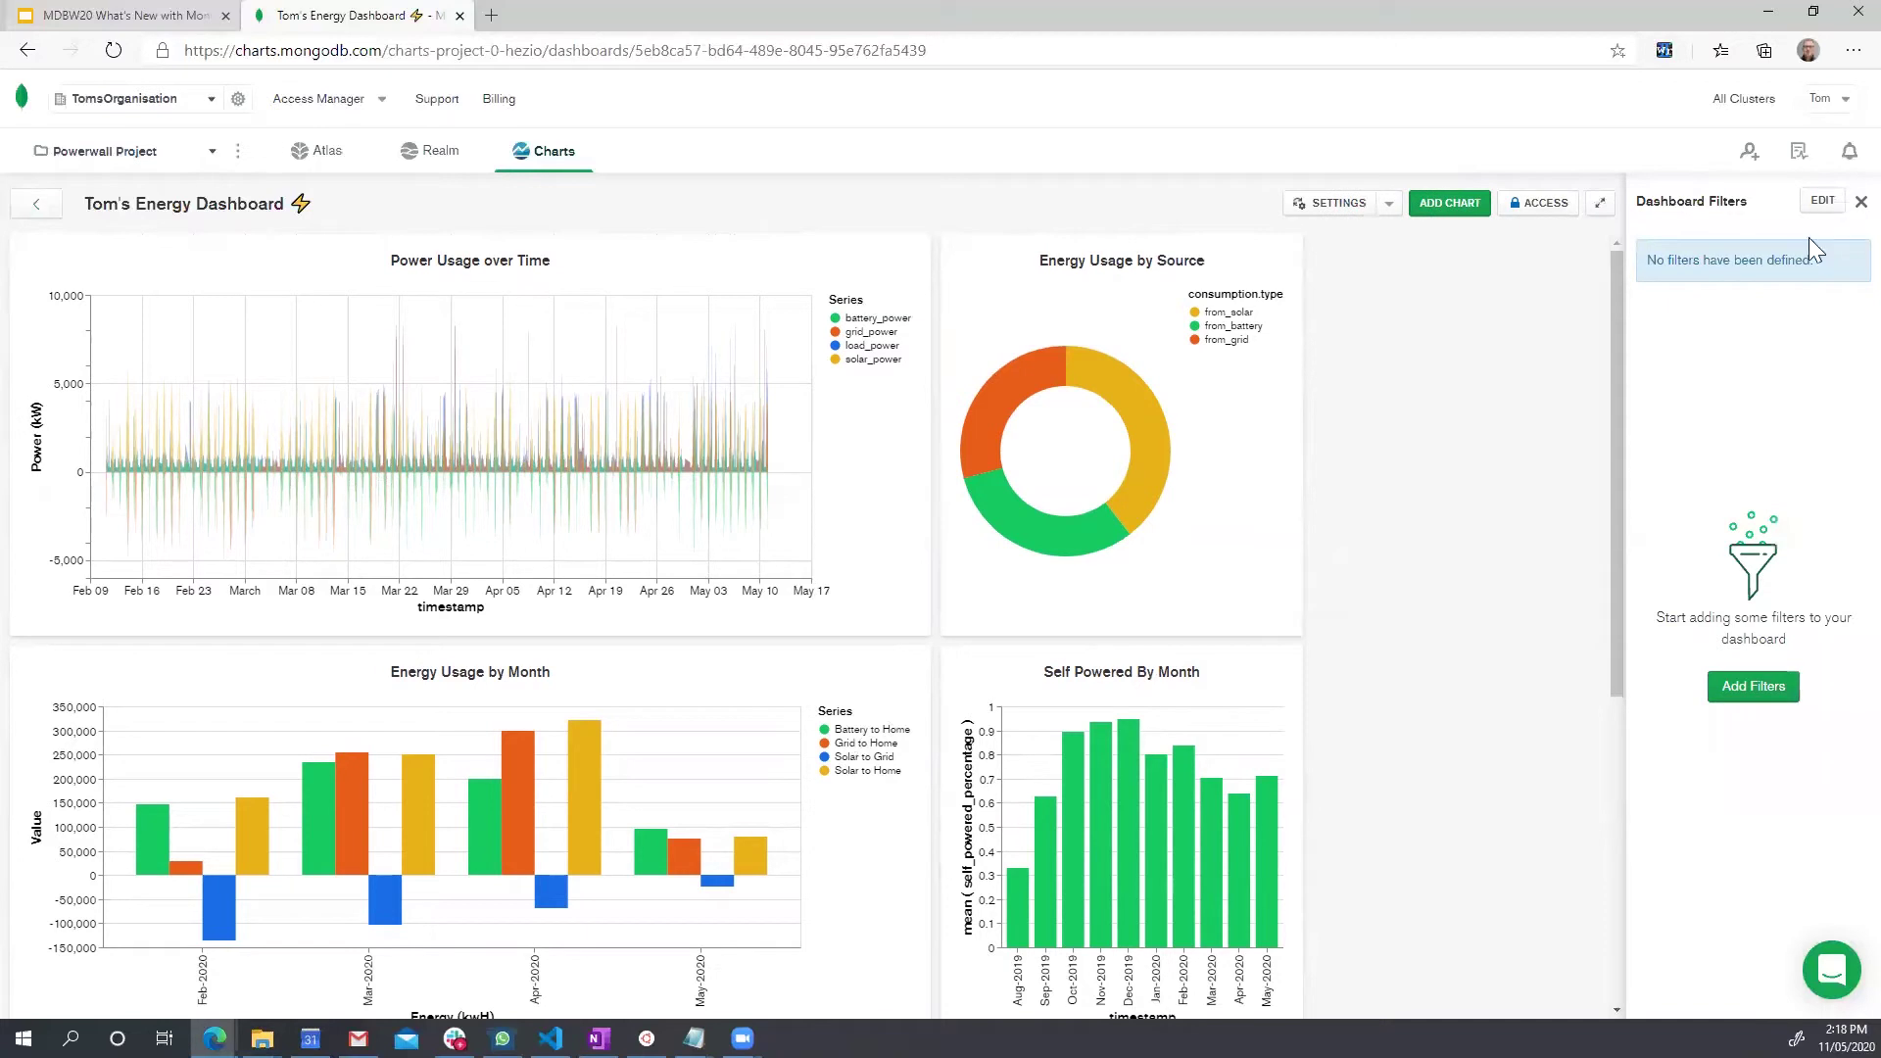
left_click(1822, 200)
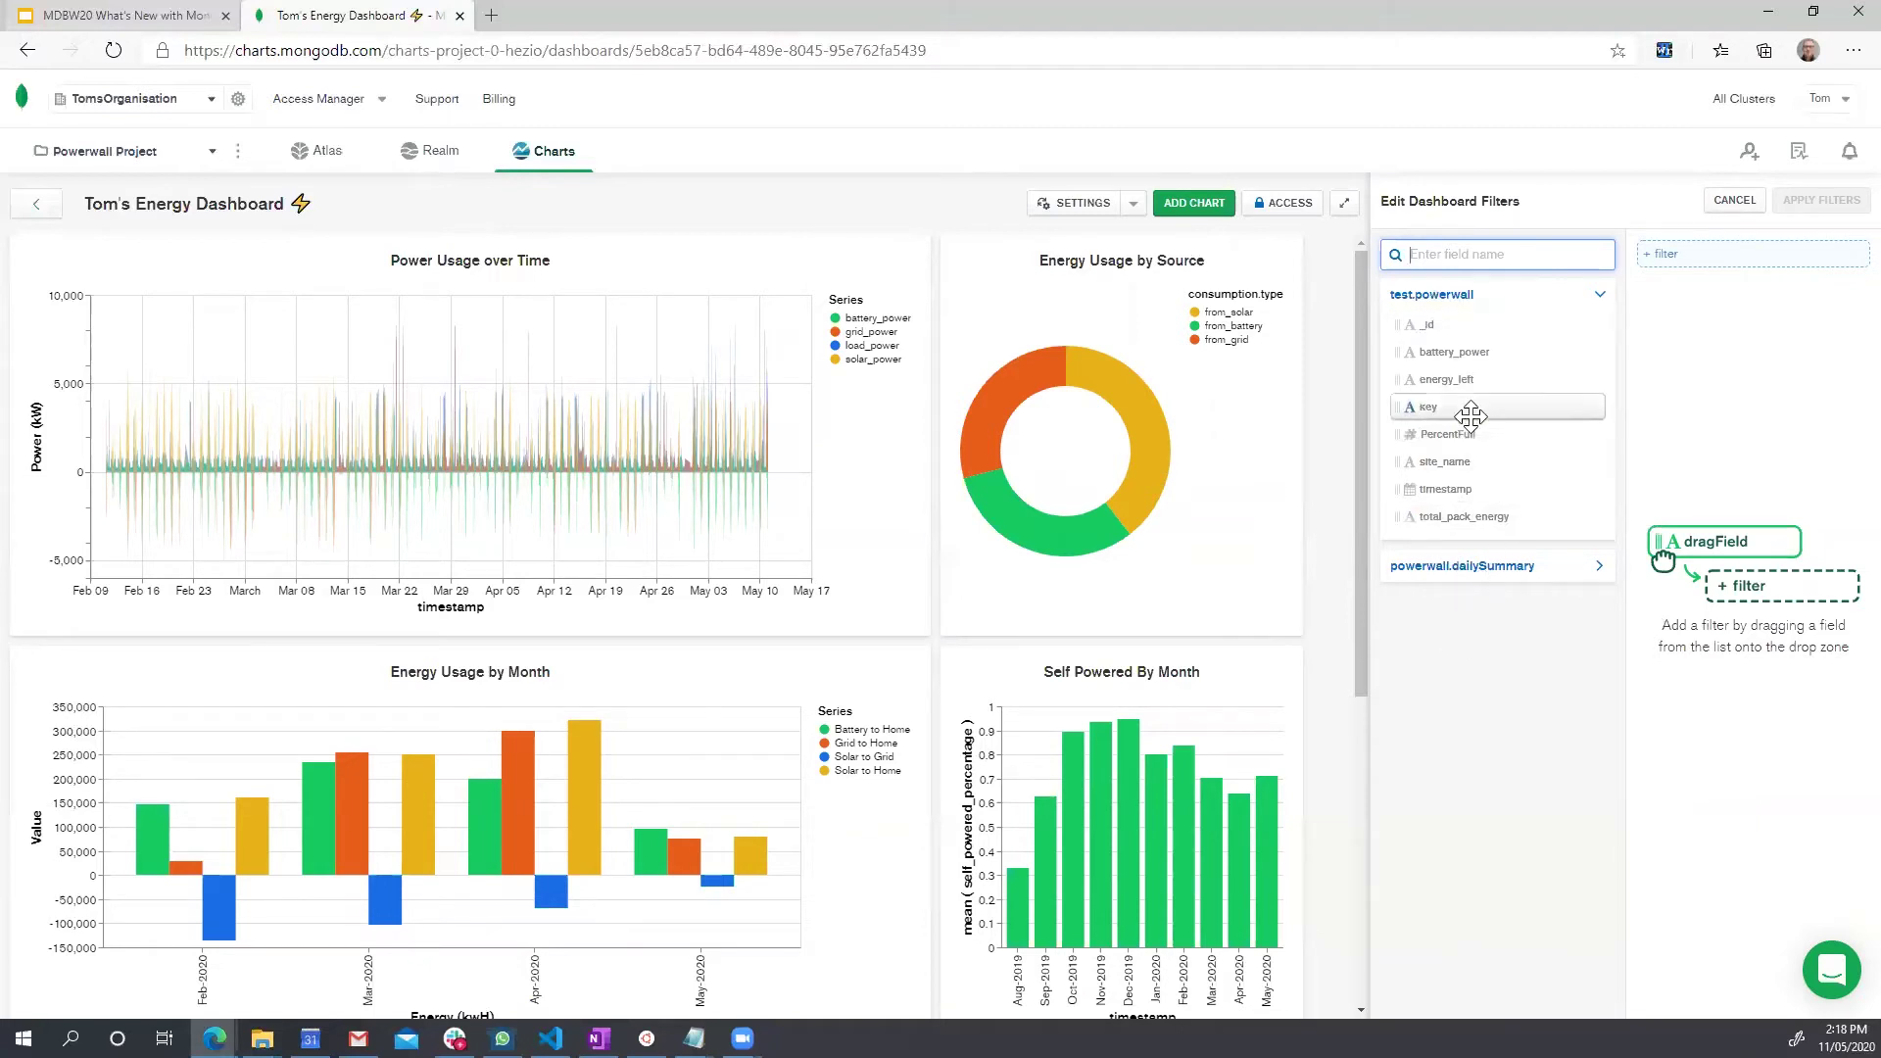
left_click_drag(1448, 489, 1695, 252)
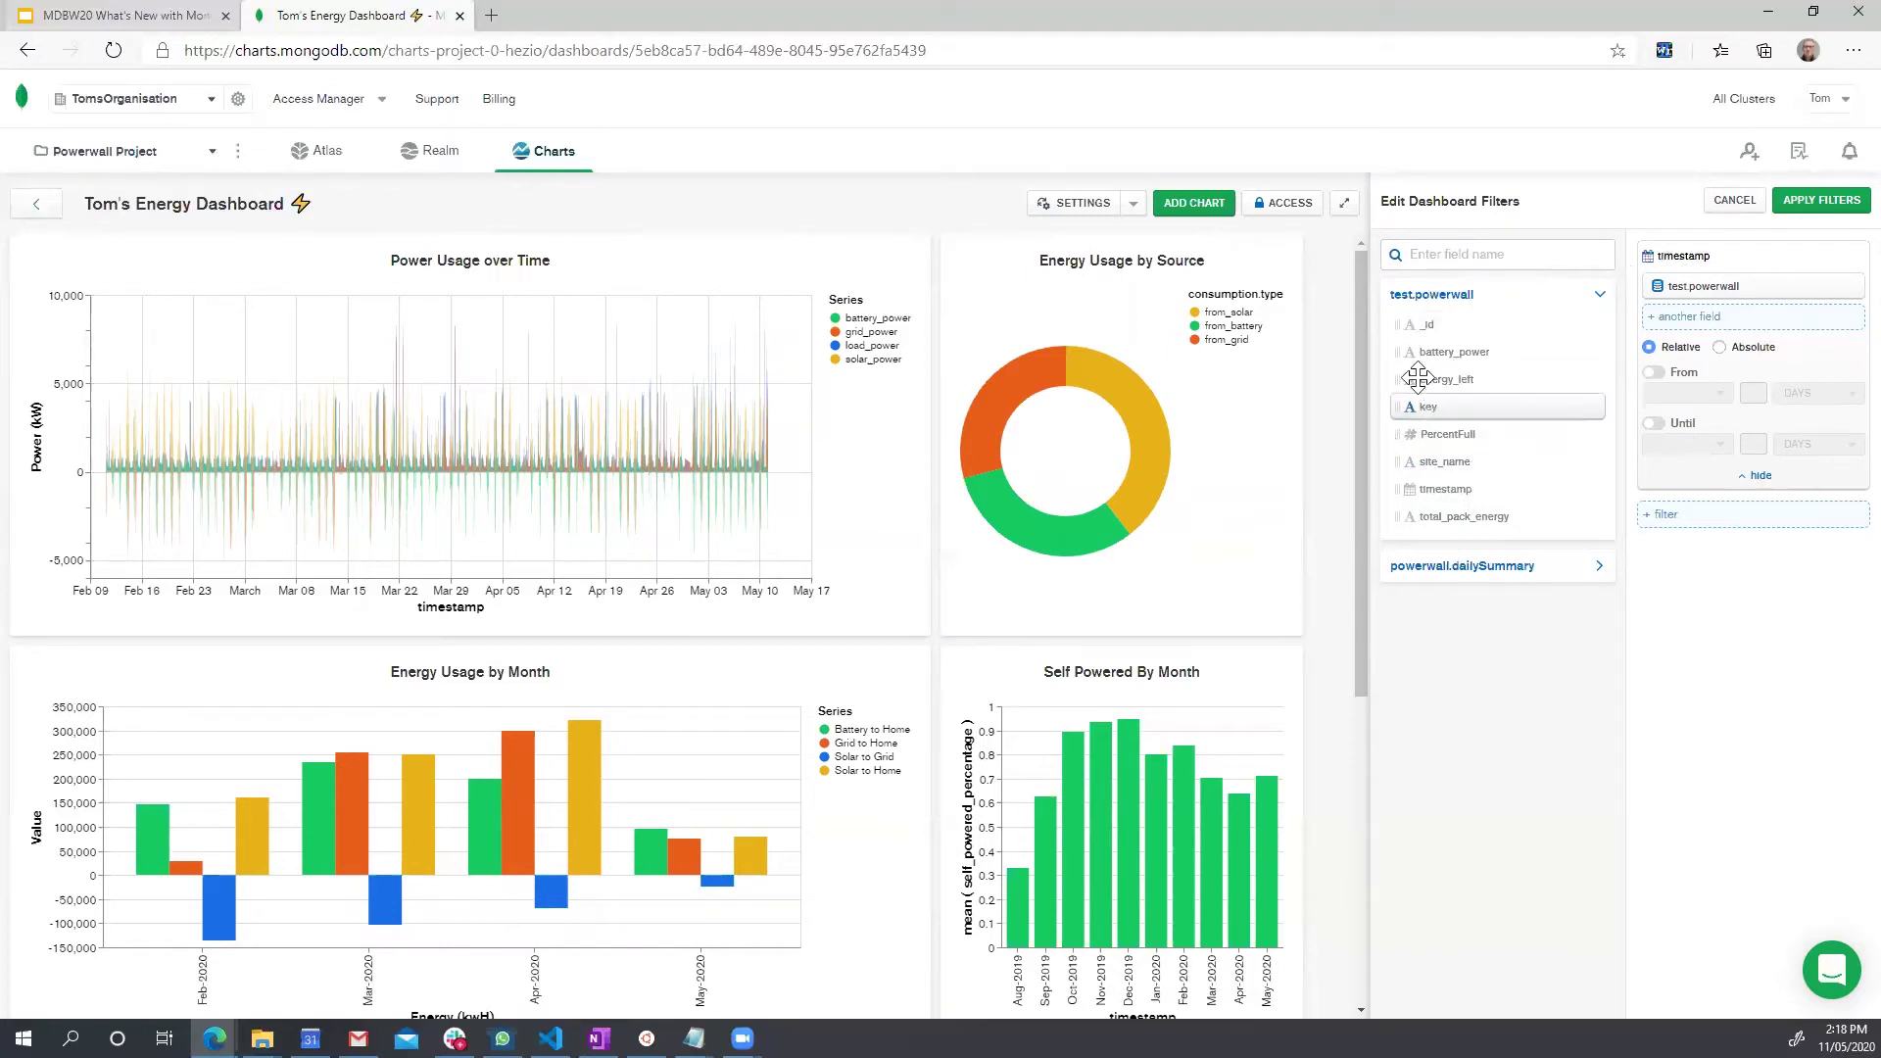
left_click(1454, 582)
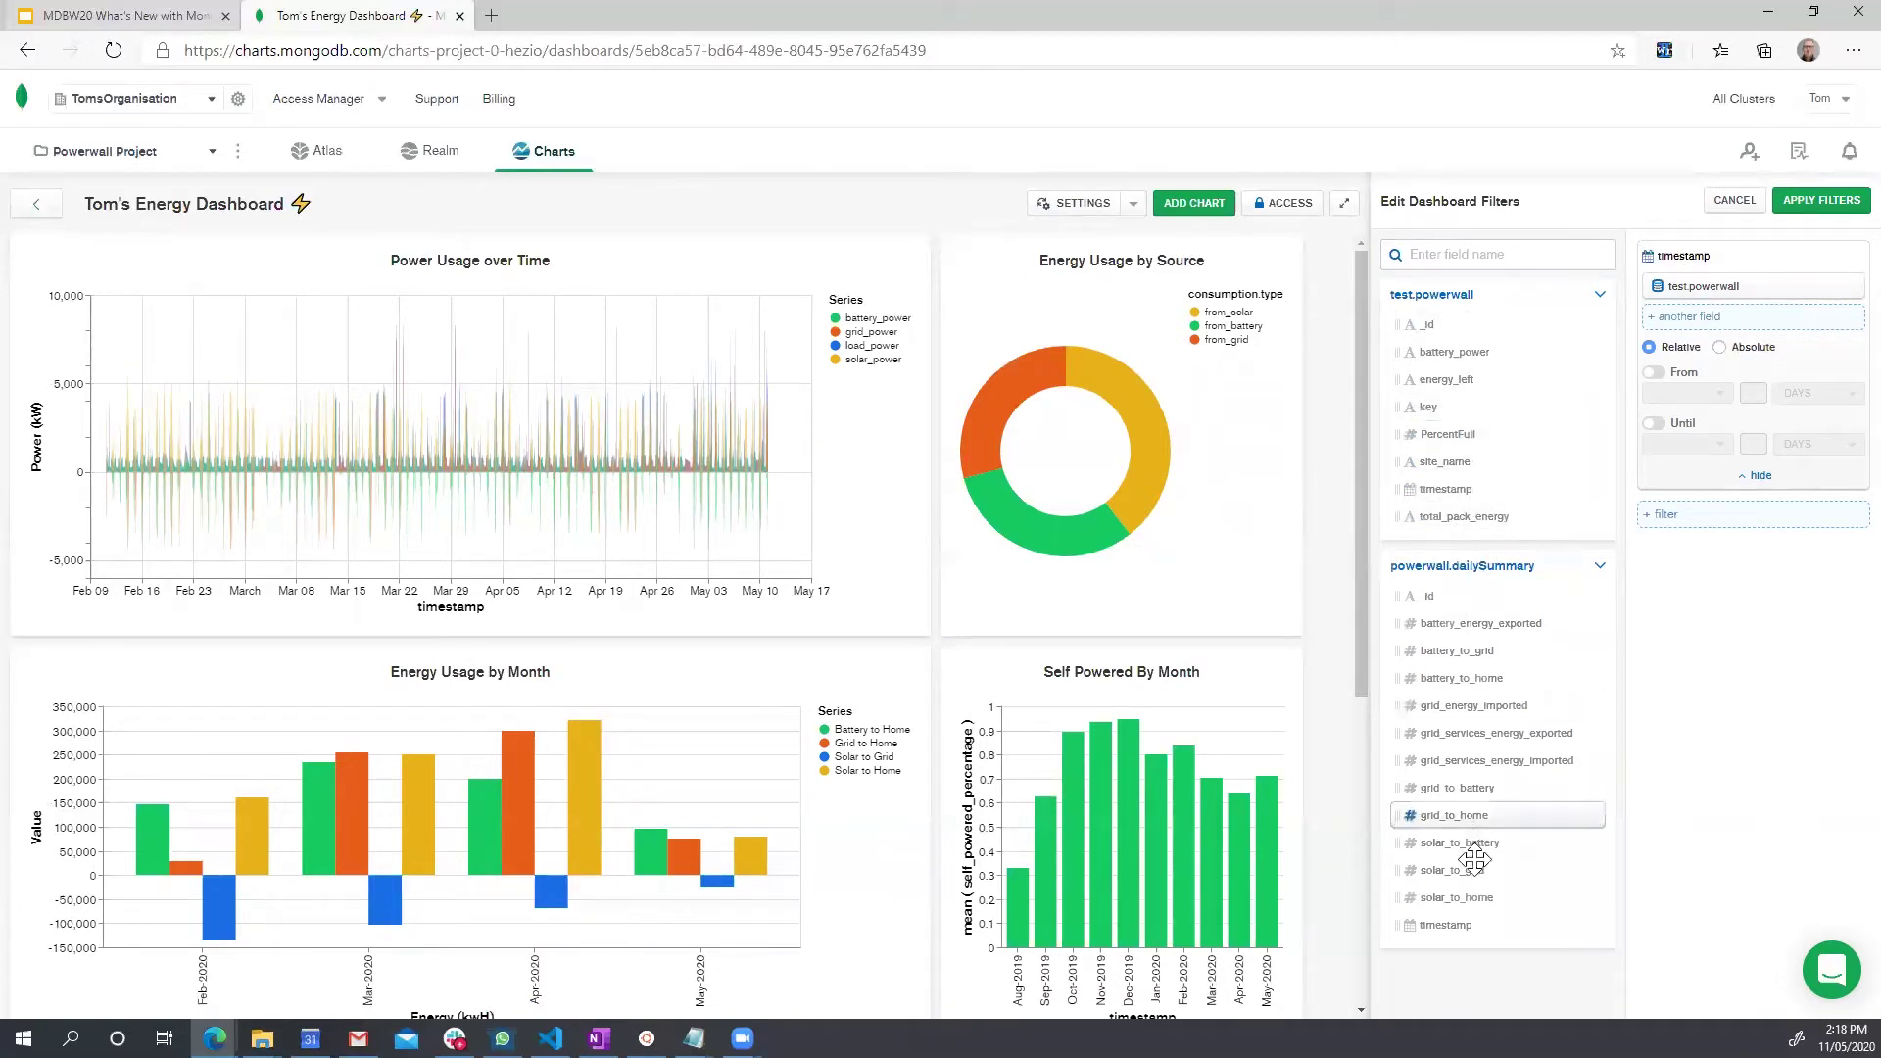
left_click_drag(1457, 933, 1709, 314)
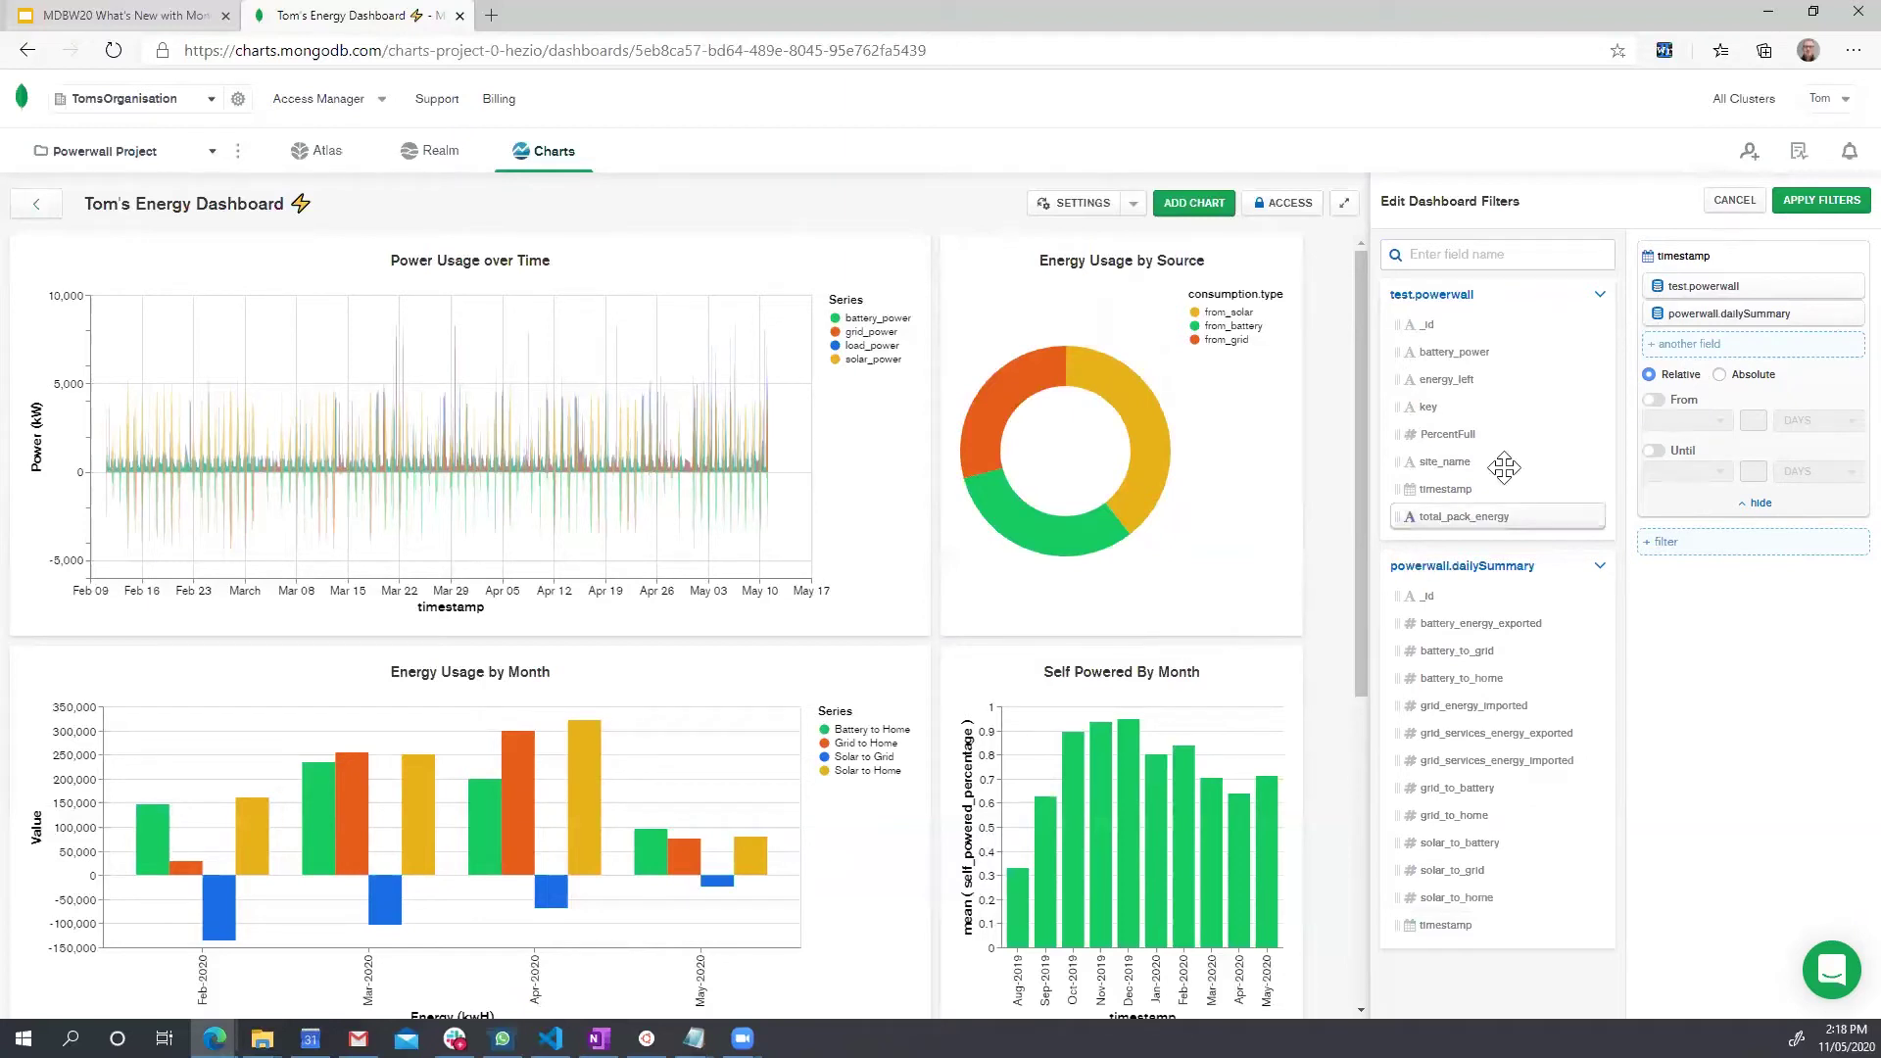
- Set the timestamp dashboard filter to start from the last 7 days and apply it
left_click(1678, 400)
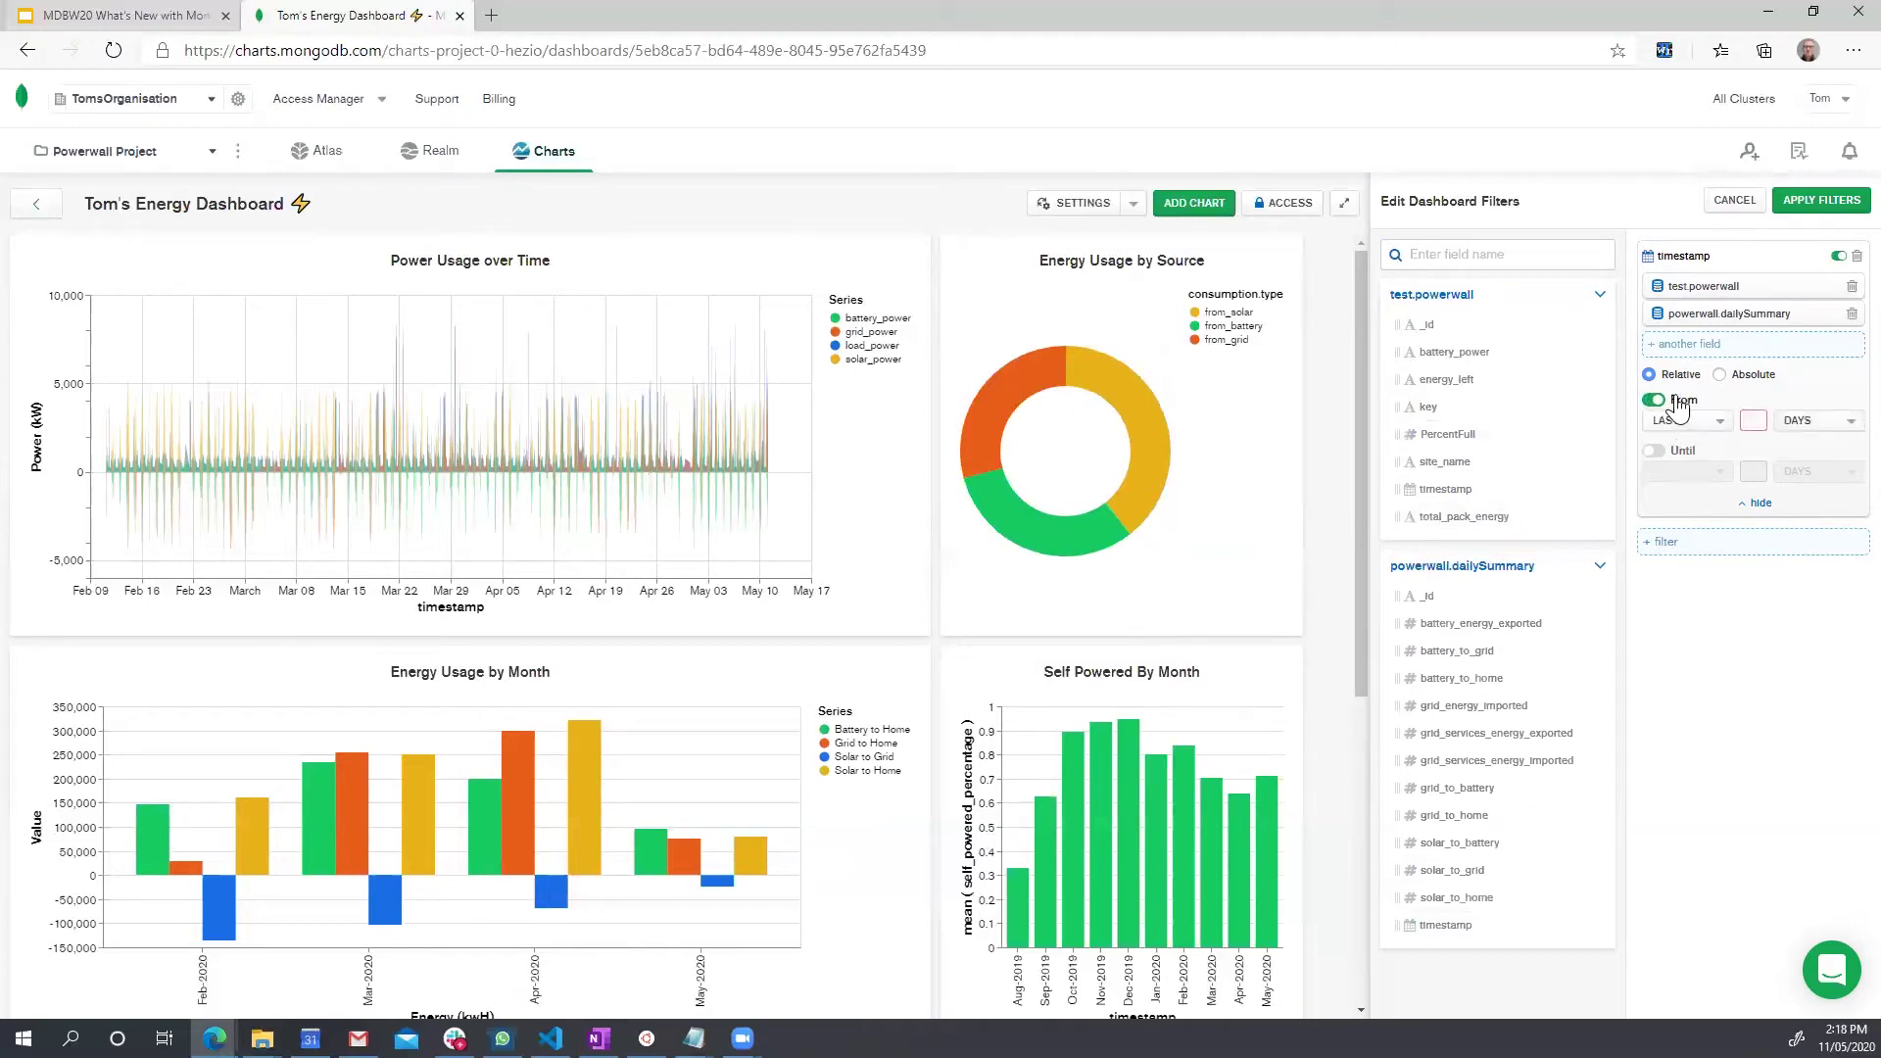
left_click(1745, 416)
type("7")
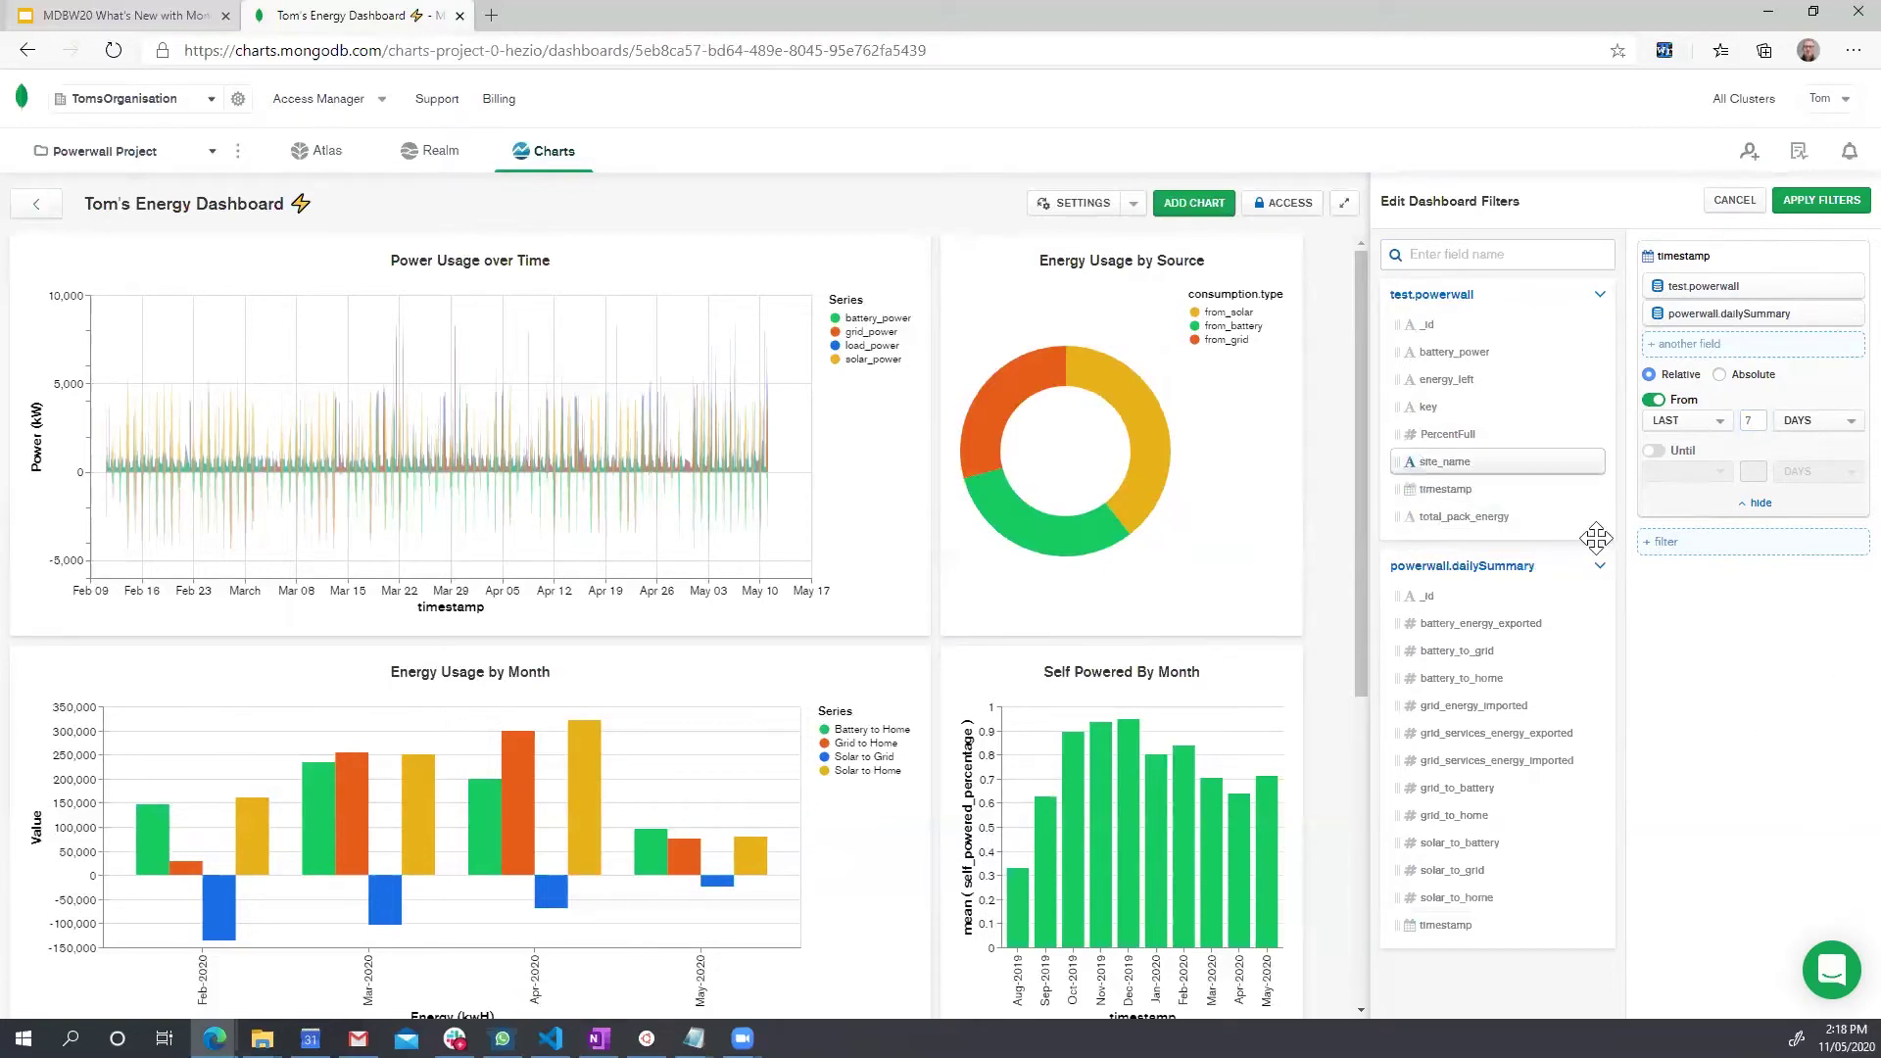
left_click(1818, 206)
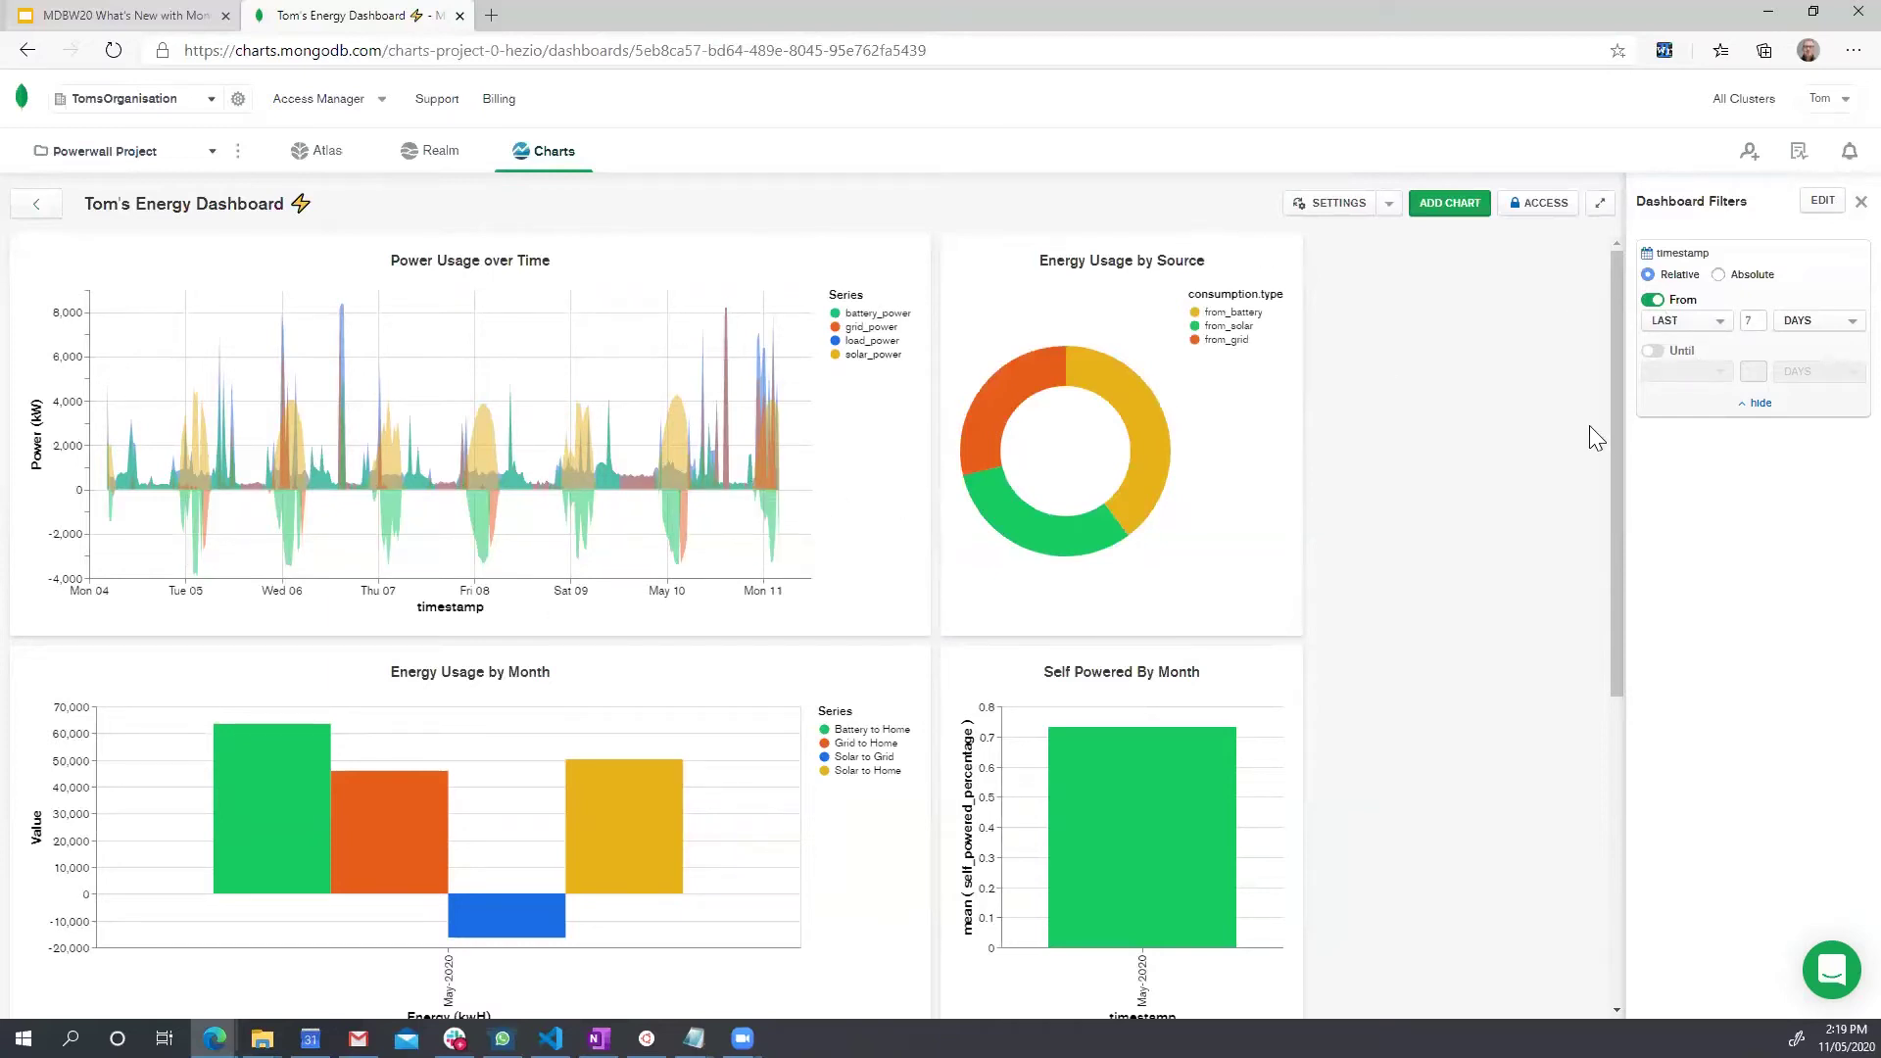
- Review the filtered charts, try the timestamp filter with the last 14 days, and set it to the last 3 days
left_click_drag(1612, 410, 1685, 683)
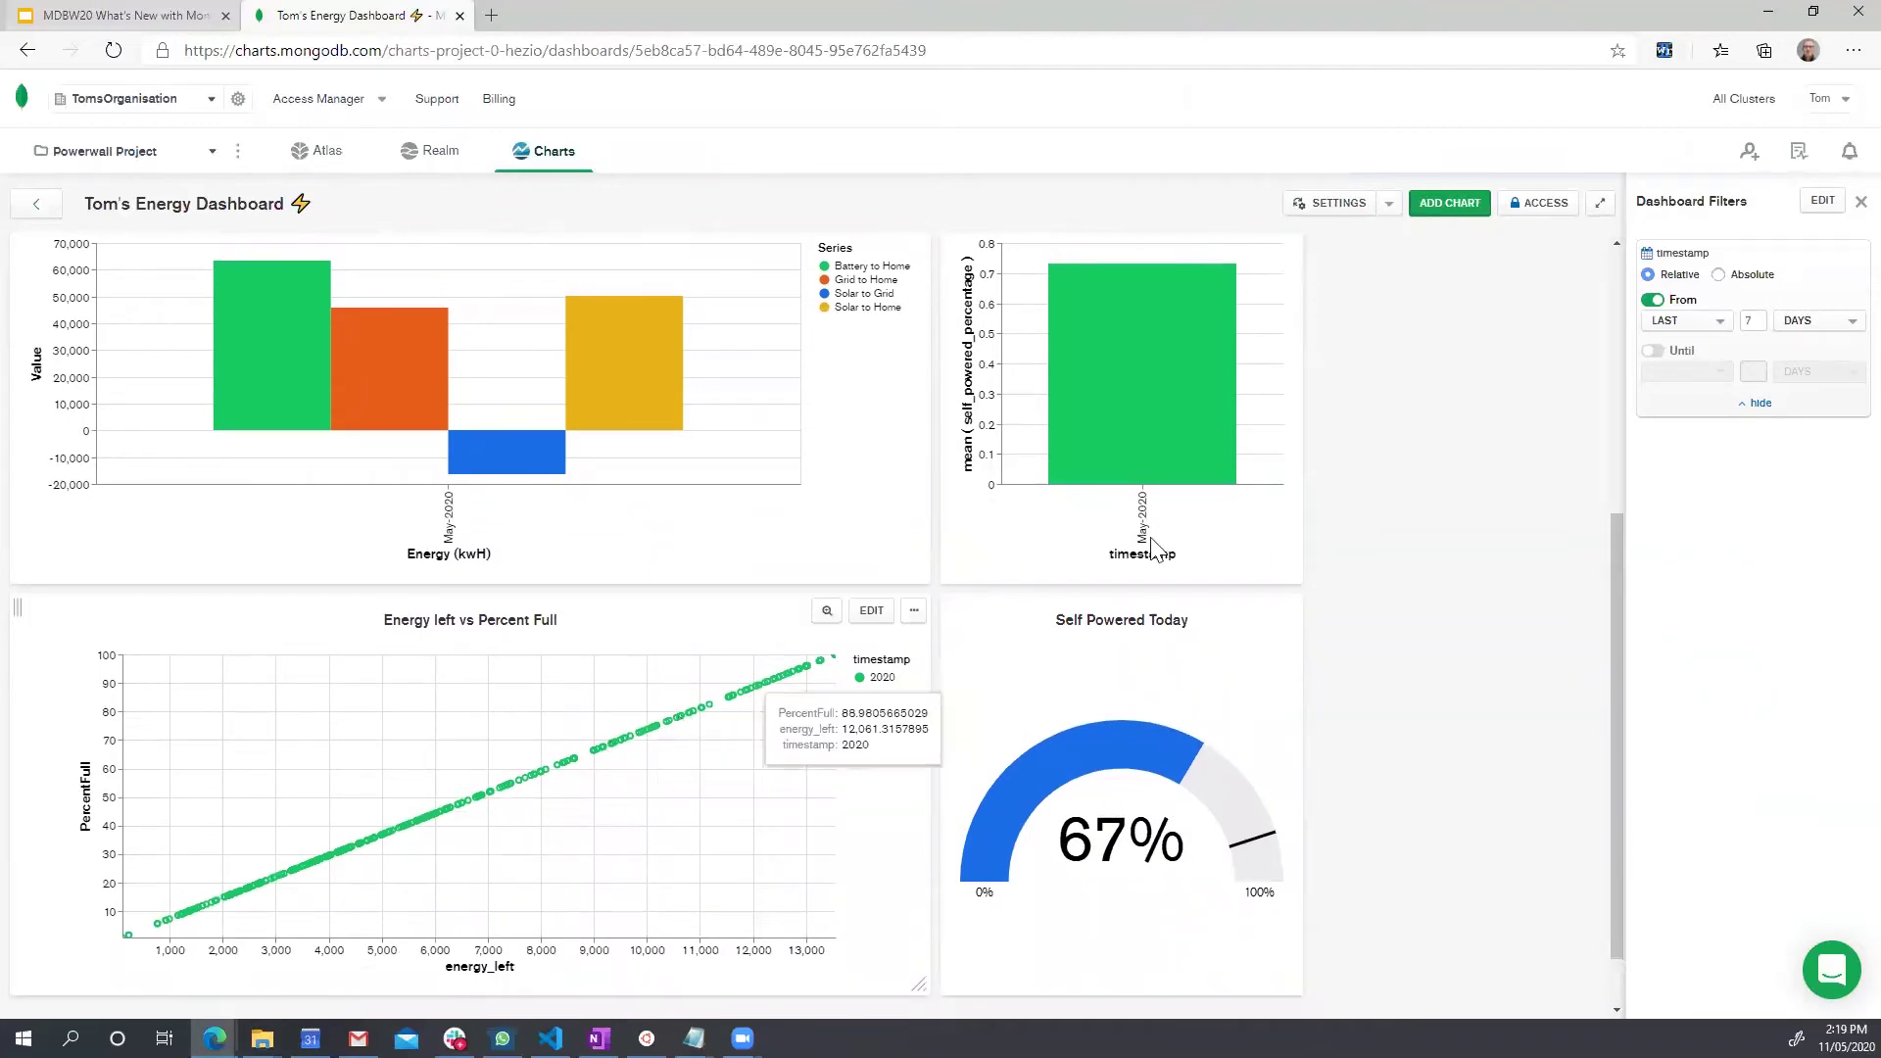
left_click_drag(1614, 587, 1761, 336)
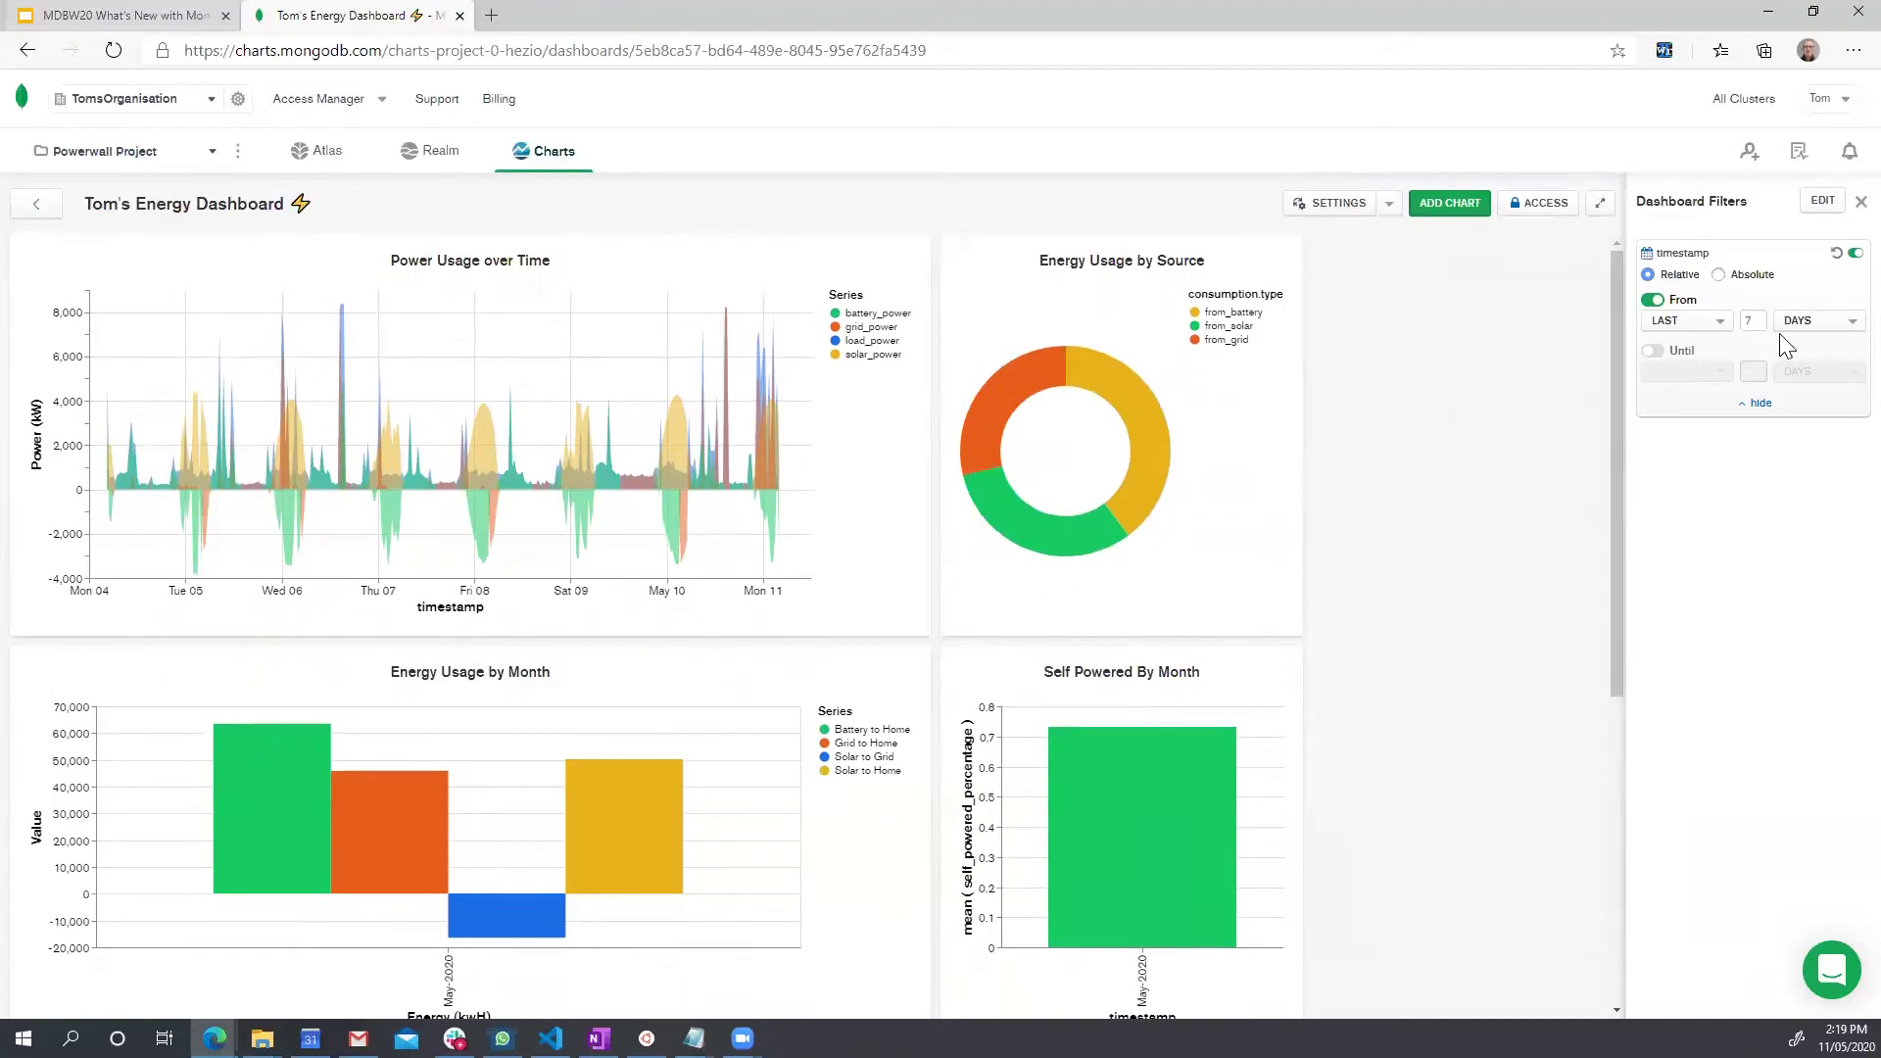
type("14")
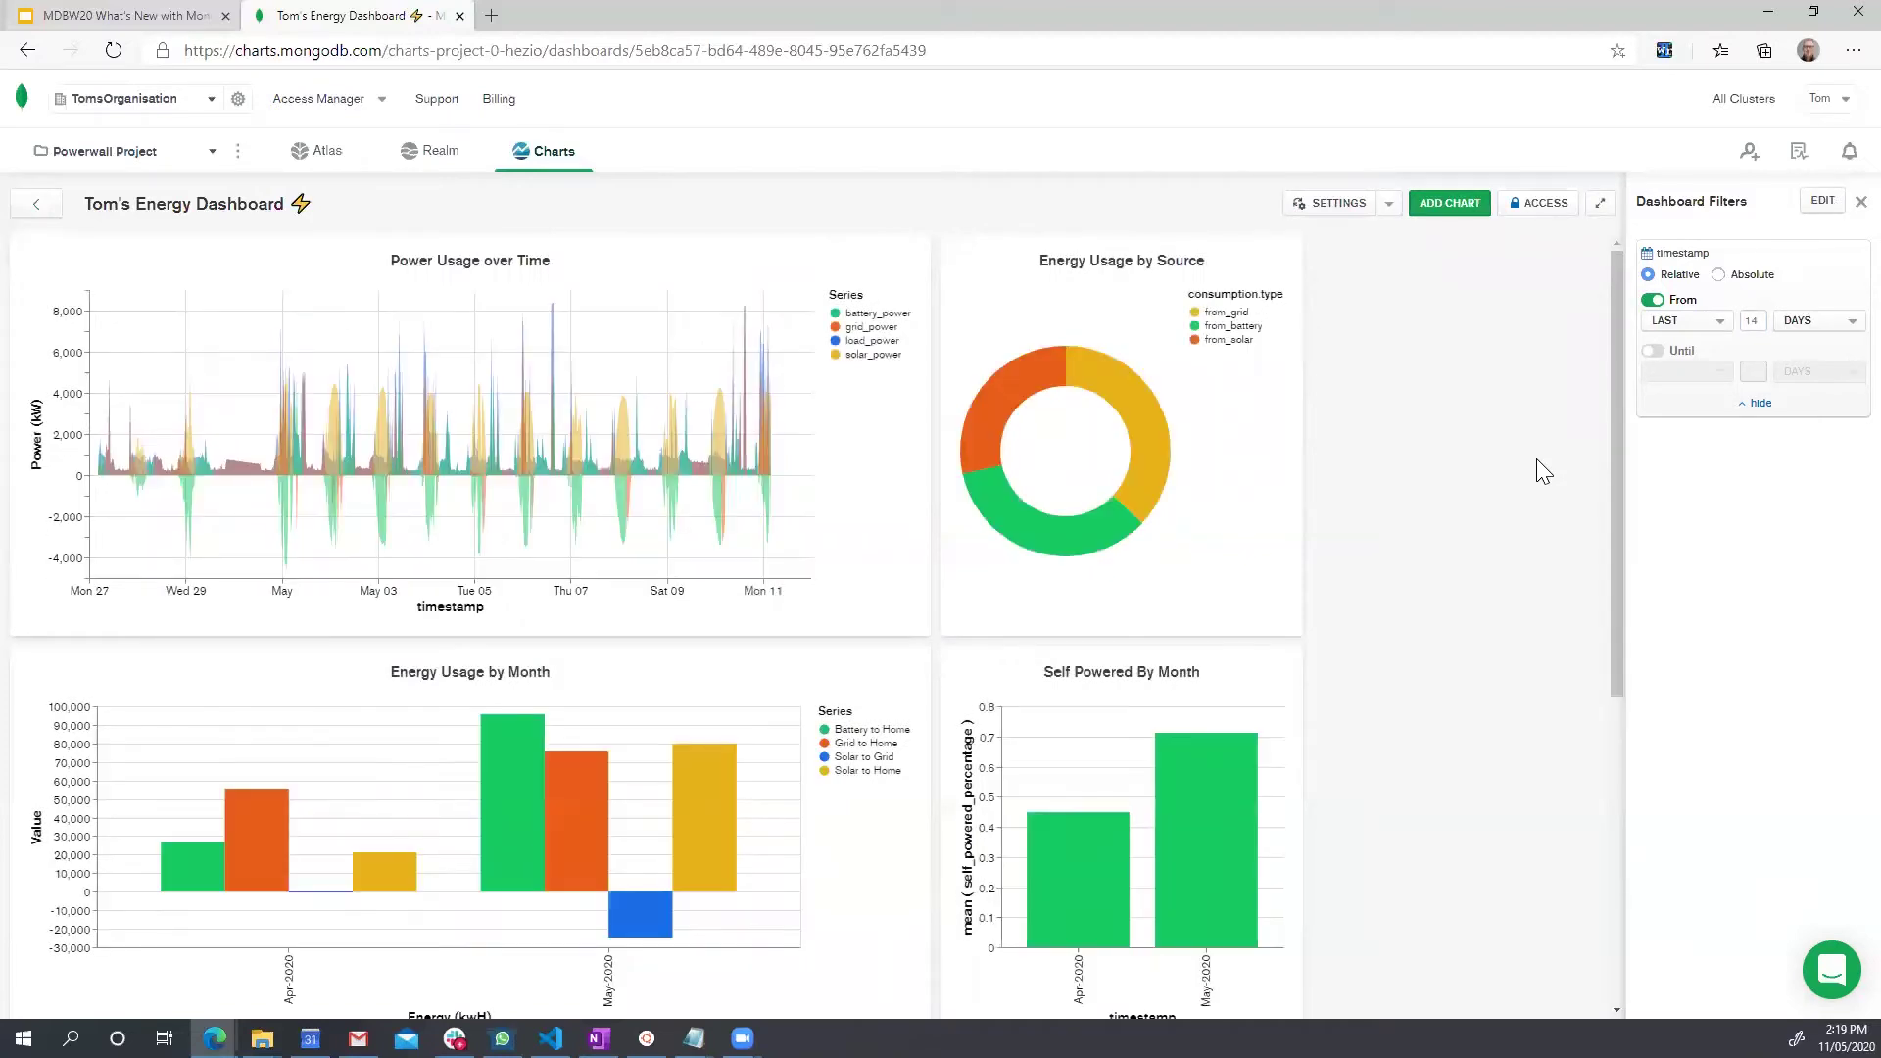
left_click_drag(1617, 450, 1729, 305)
type("3")
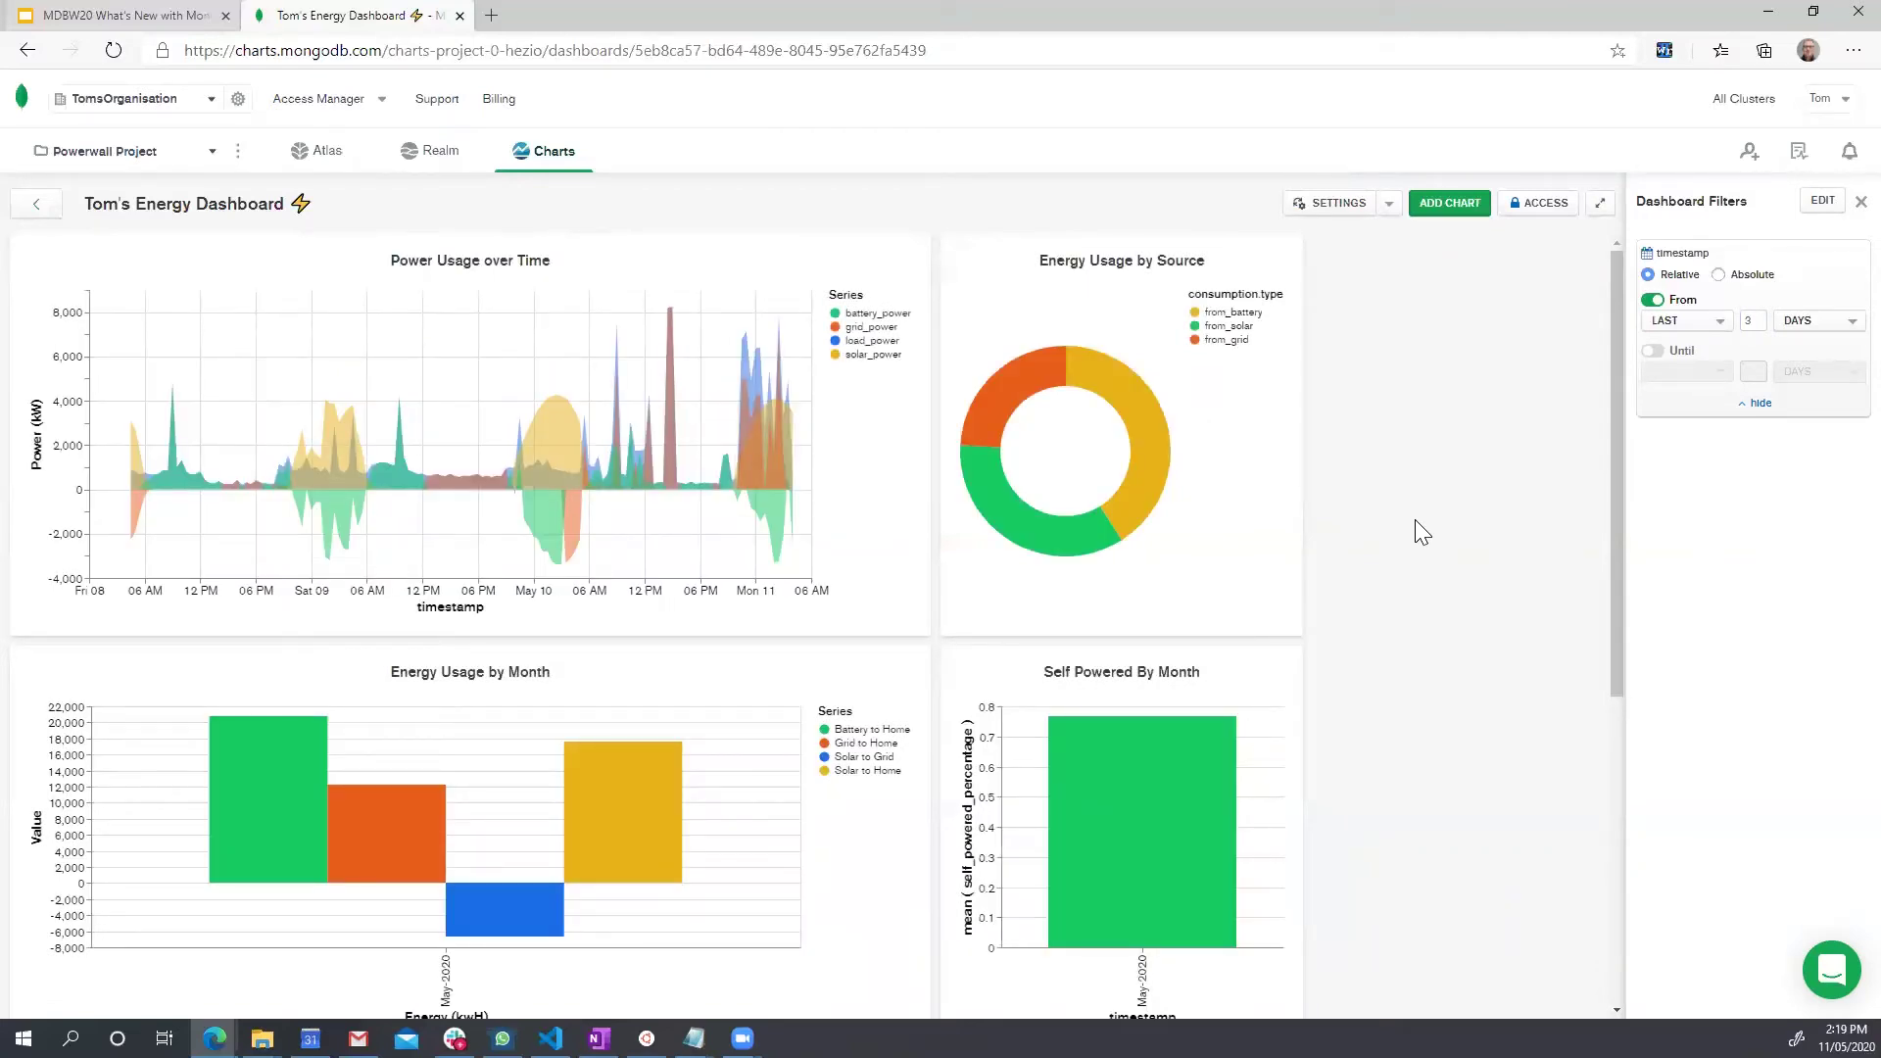
- Share the dashboard with anyone who has the link, enable external sharing for powerwall.dailySummary, copy the public link, and apply the permission changes
left_click(1550, 209)
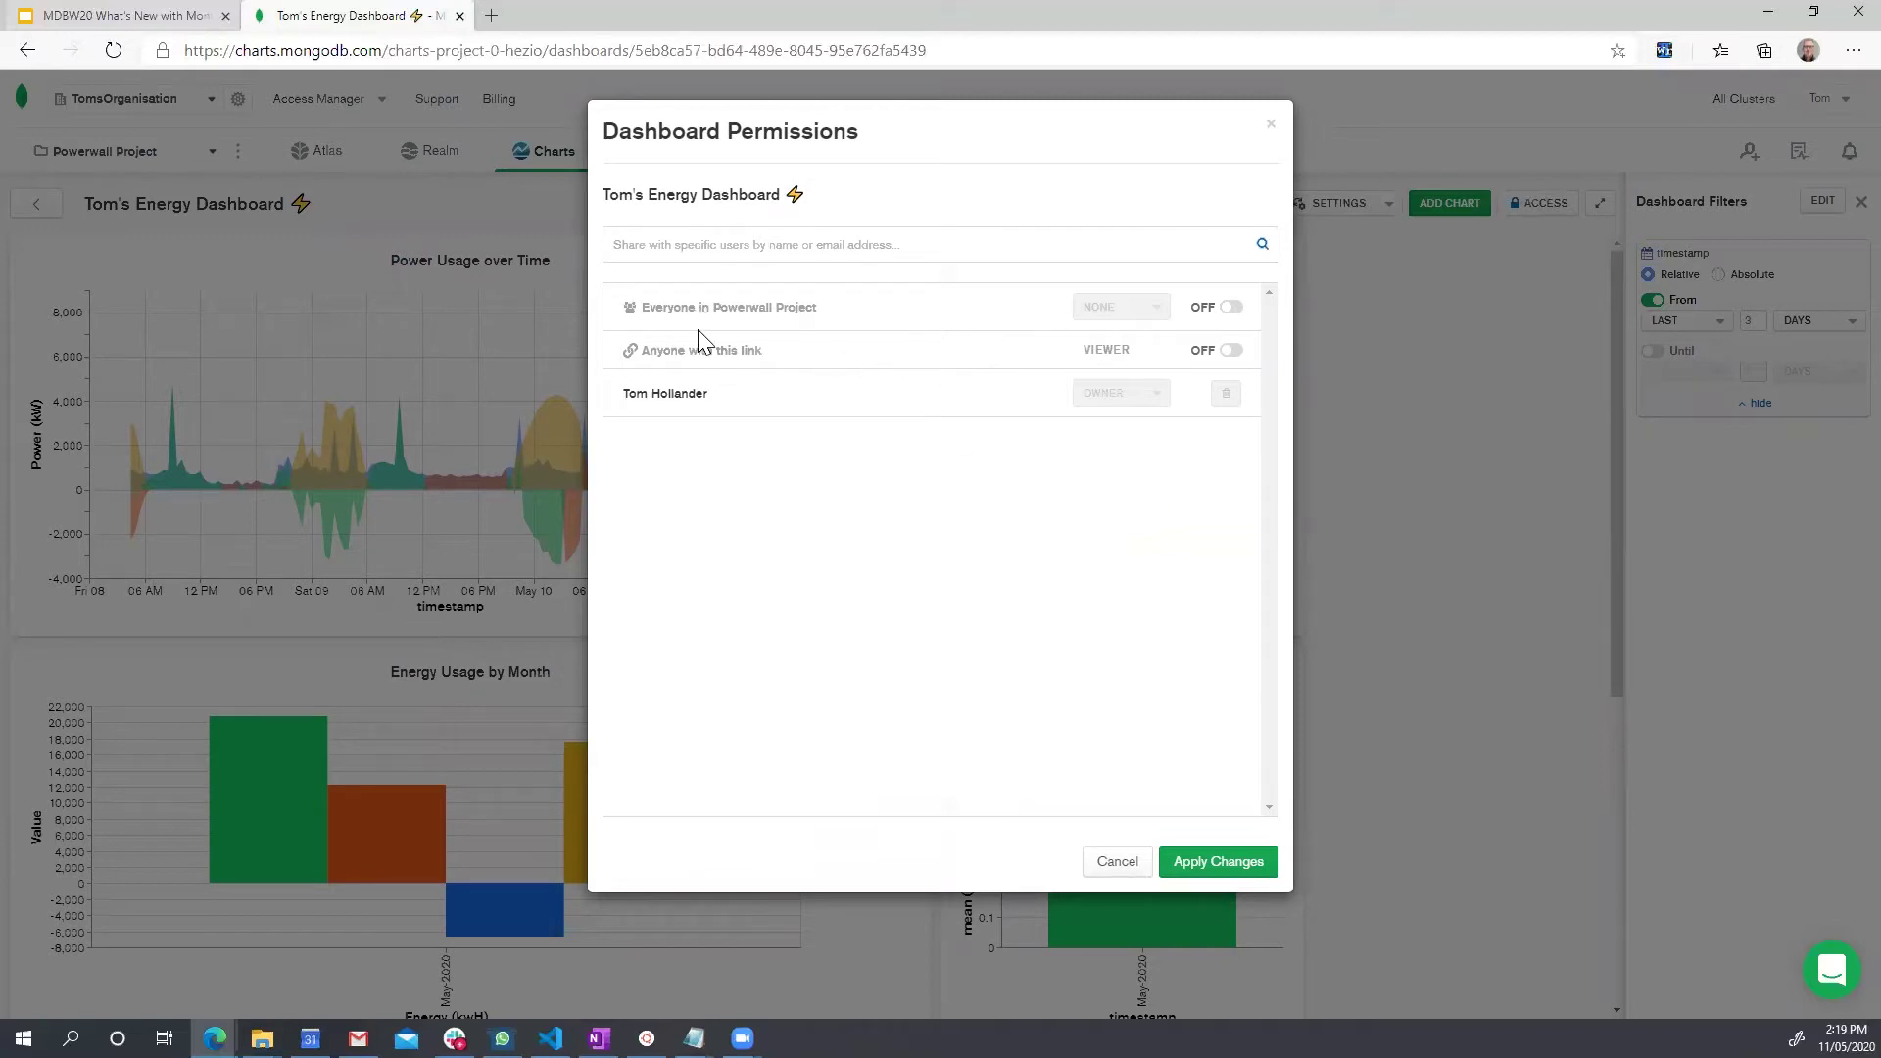
left_click(1230, 351)
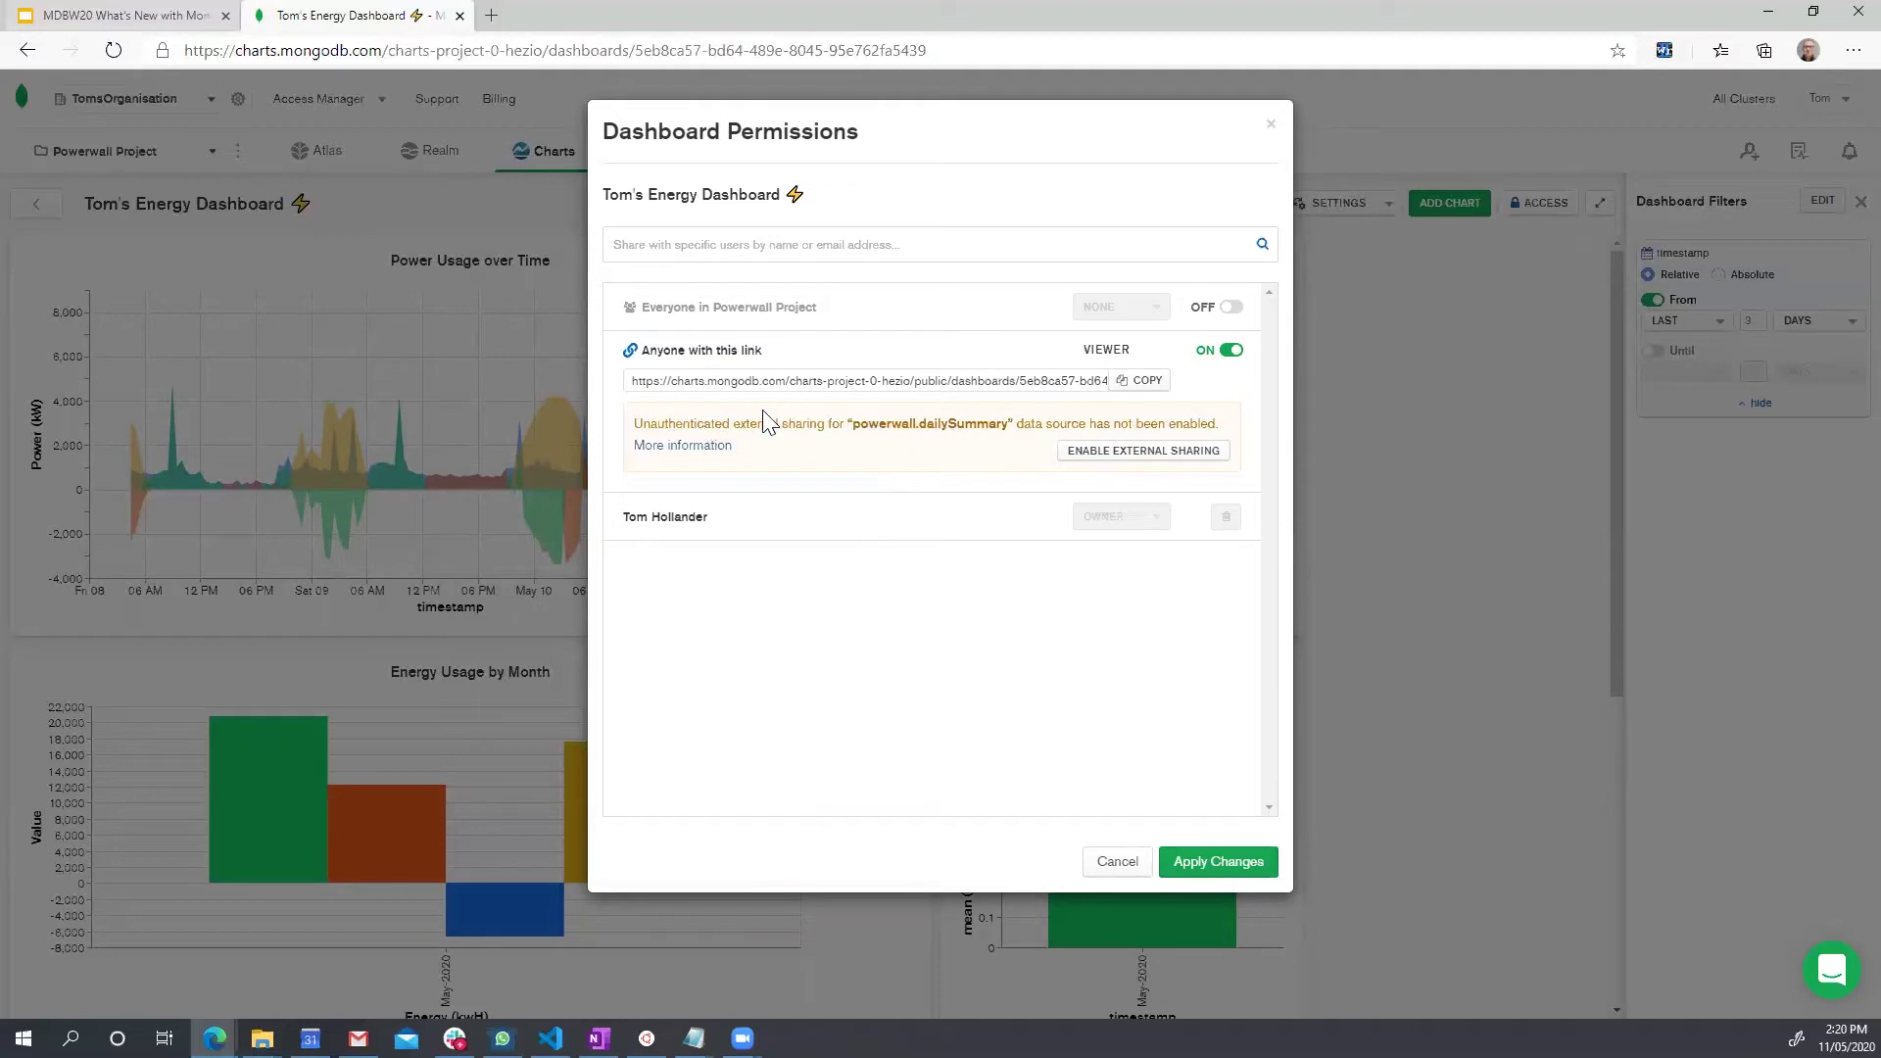
left_click(1146, 460)
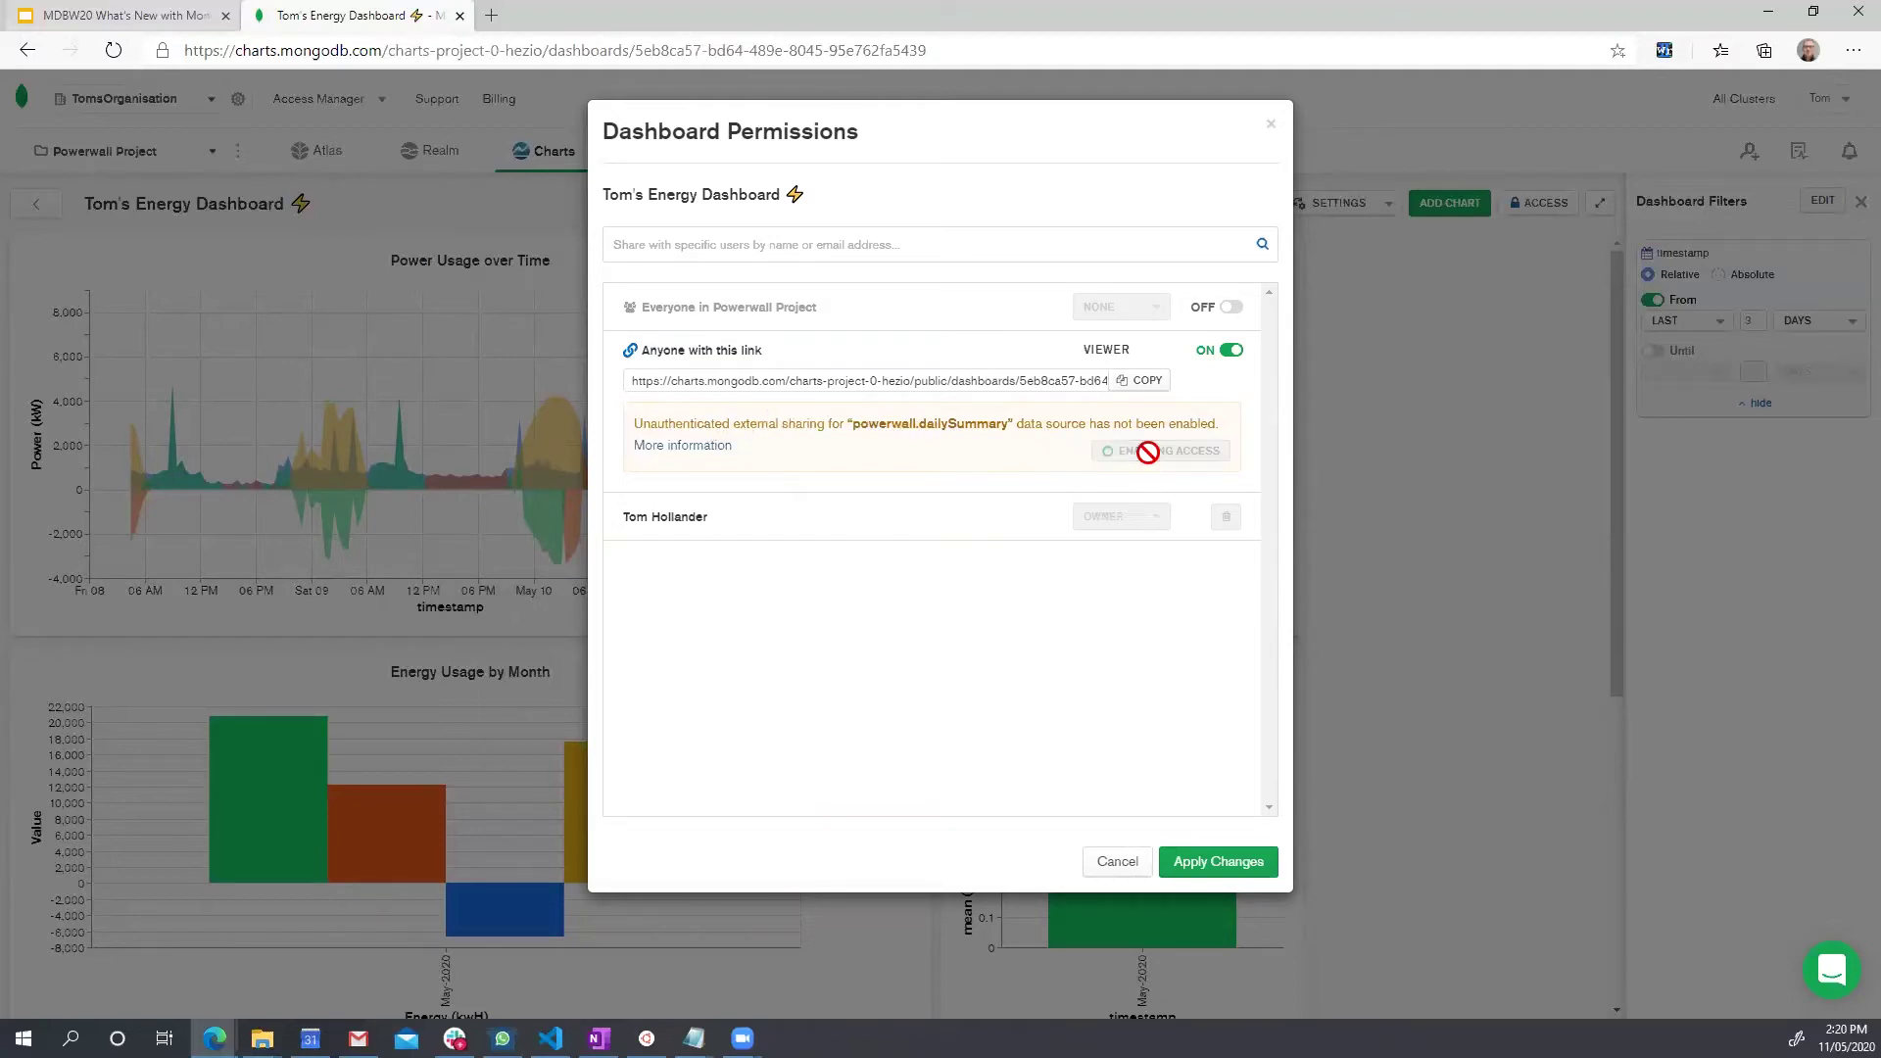
left_click(1145, 382)
left_click(1213, 862)
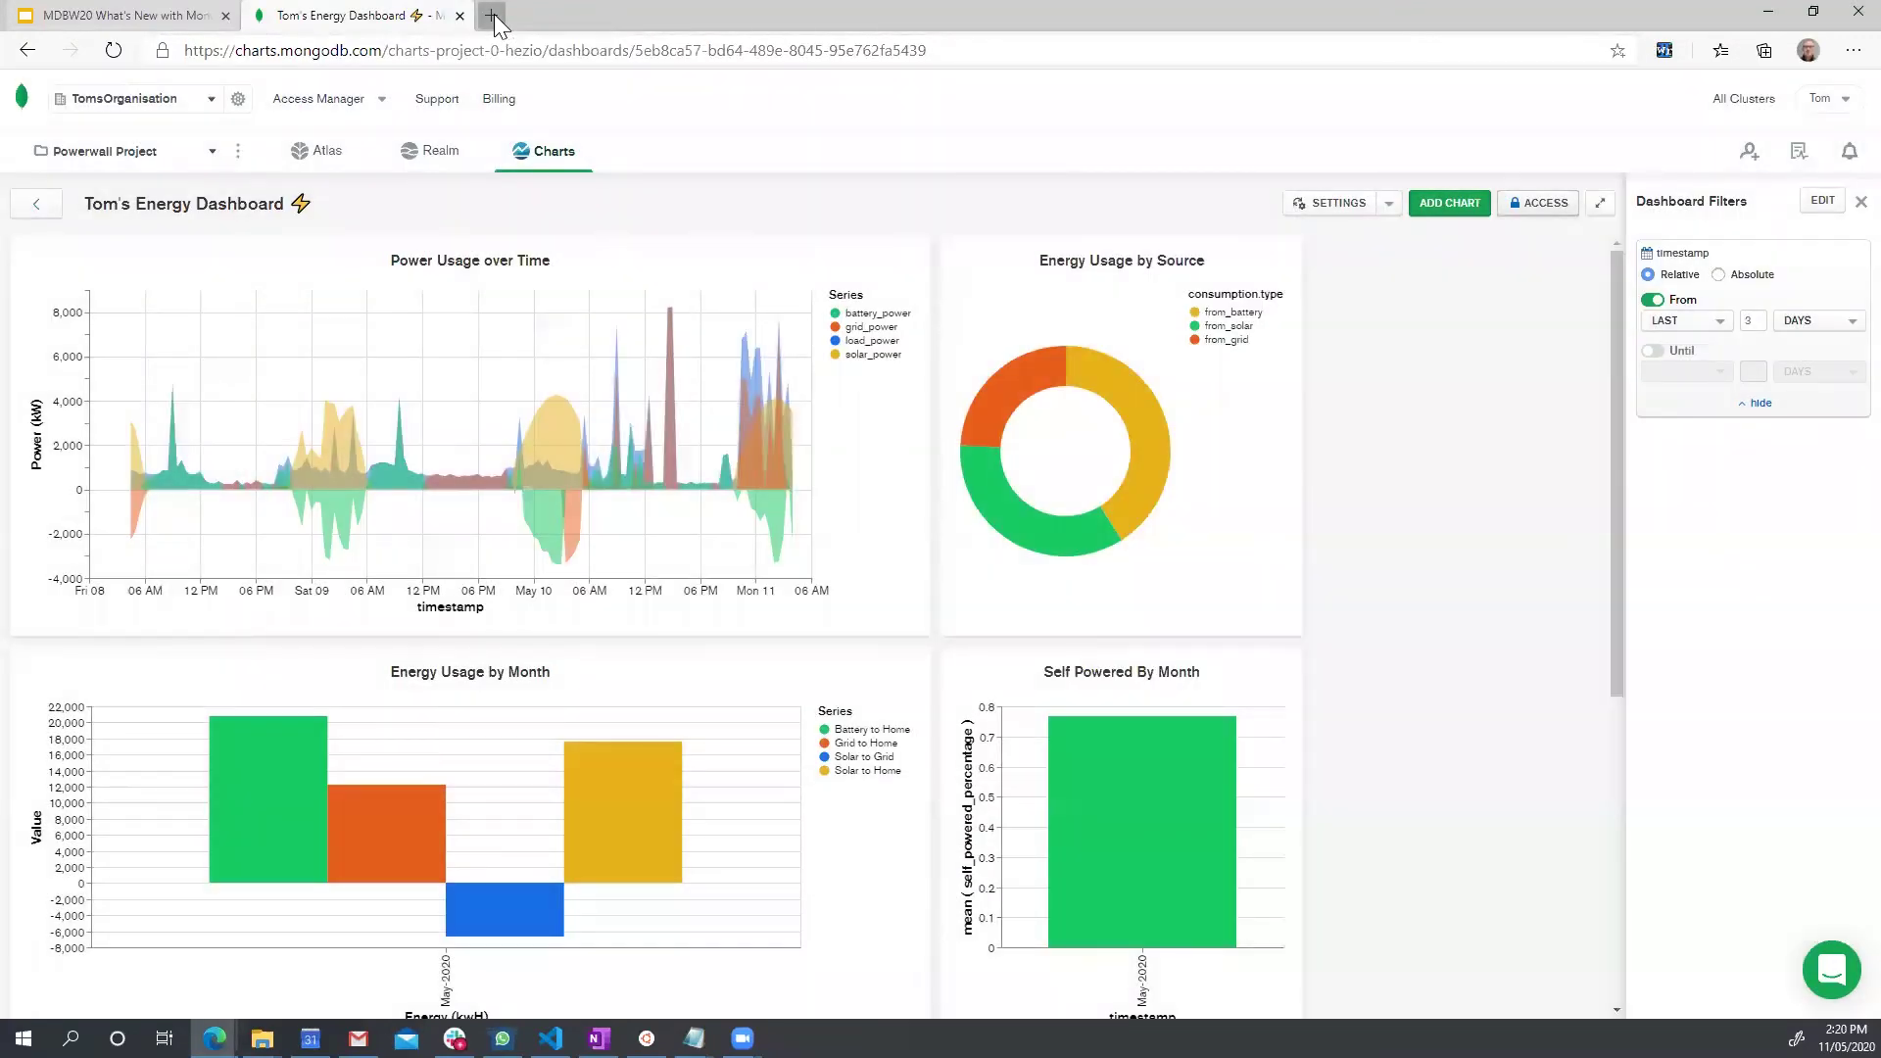
- Open the copied public dashboard link in a new browser tab
left_click(491, 15)
key("ctrl+v")
key("Return")
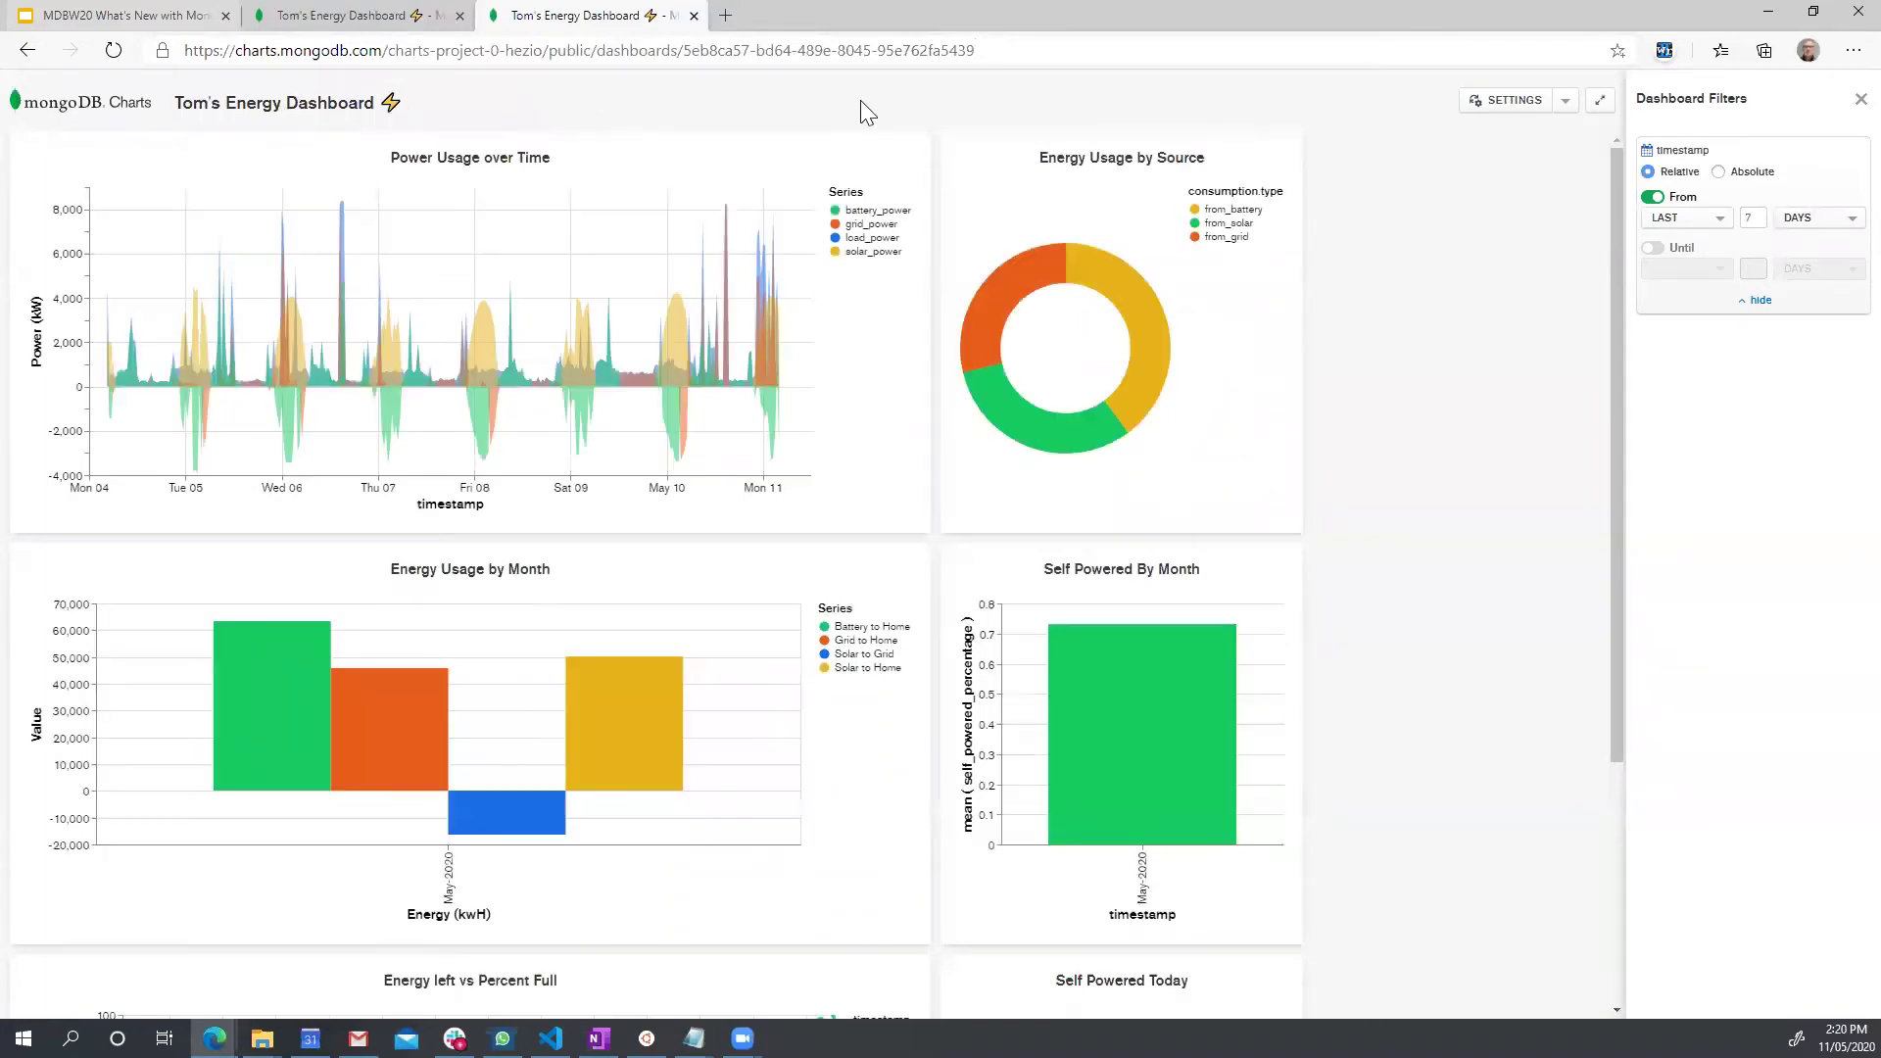
- Highlight the from_battery series in the Energy Usage by Source chart and set the public dashboard's timestamp filter to the last 14 days
mouse_move(1053, 266)
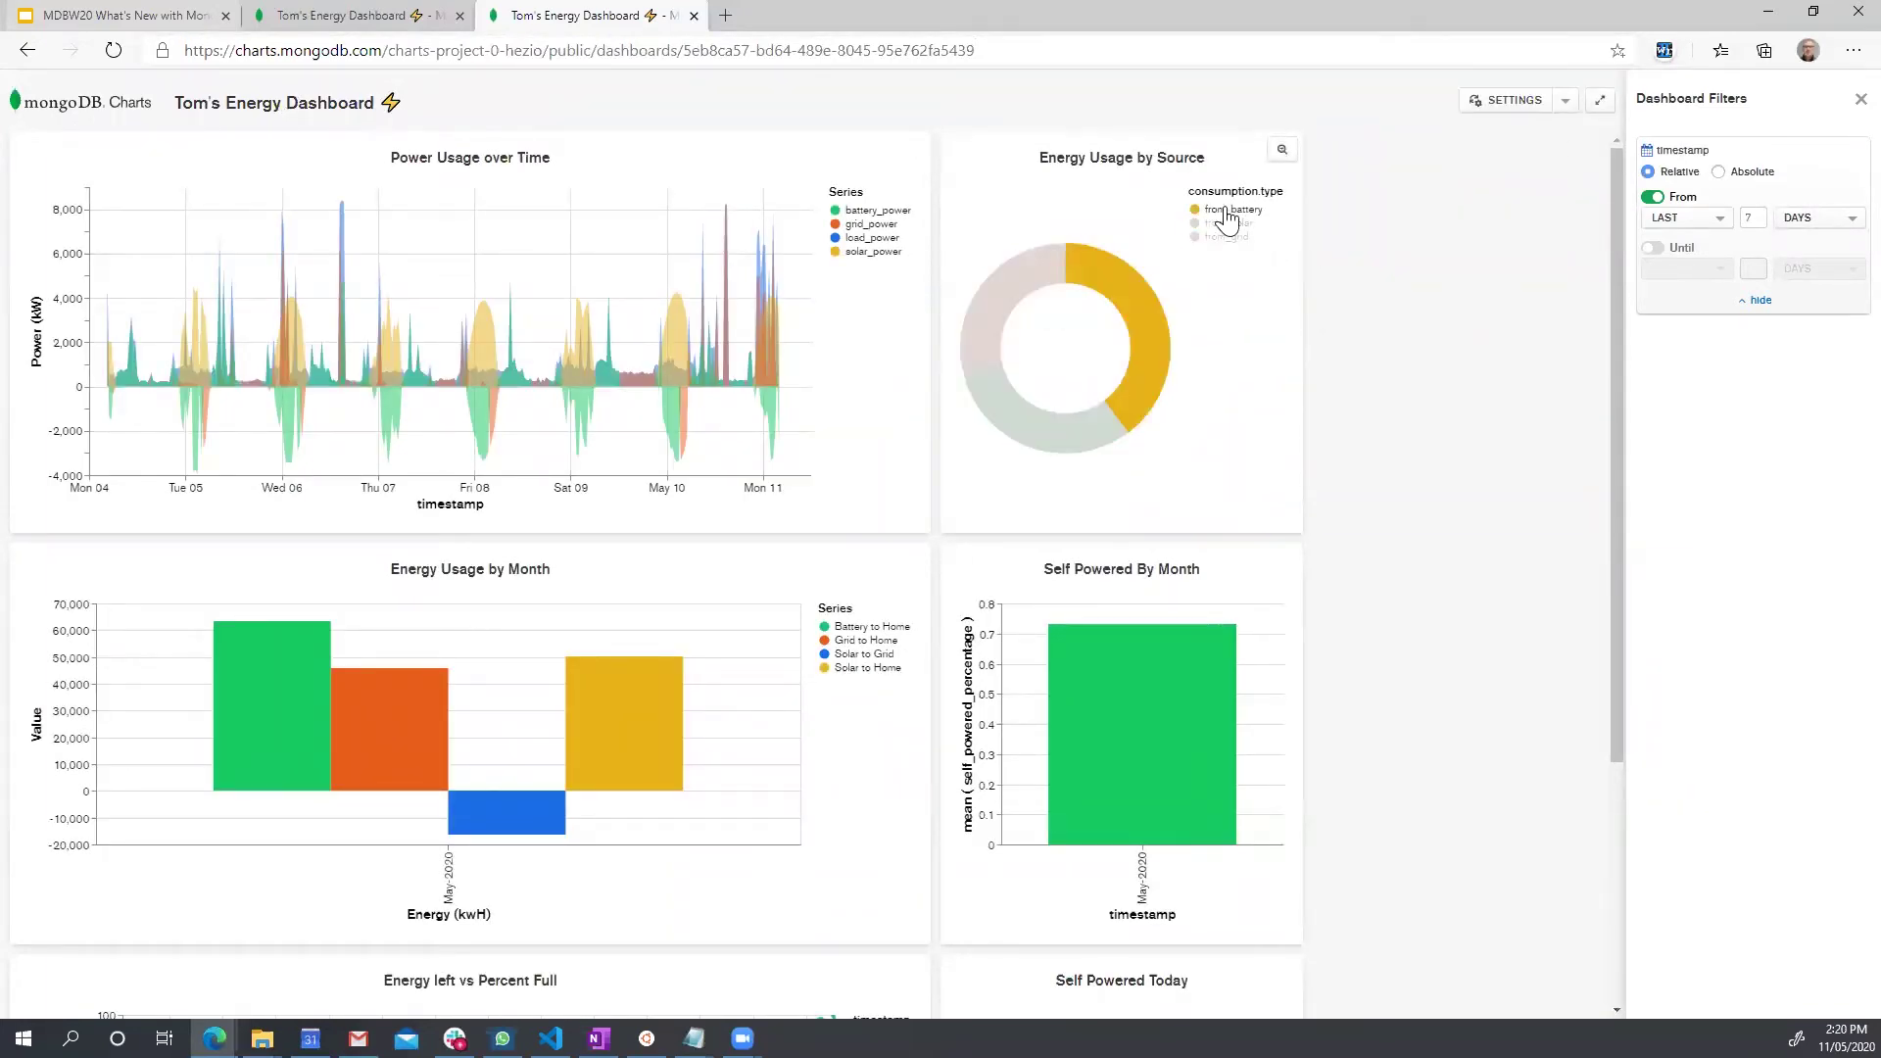
double_click(1753, 217)
type("14")
key("Return")
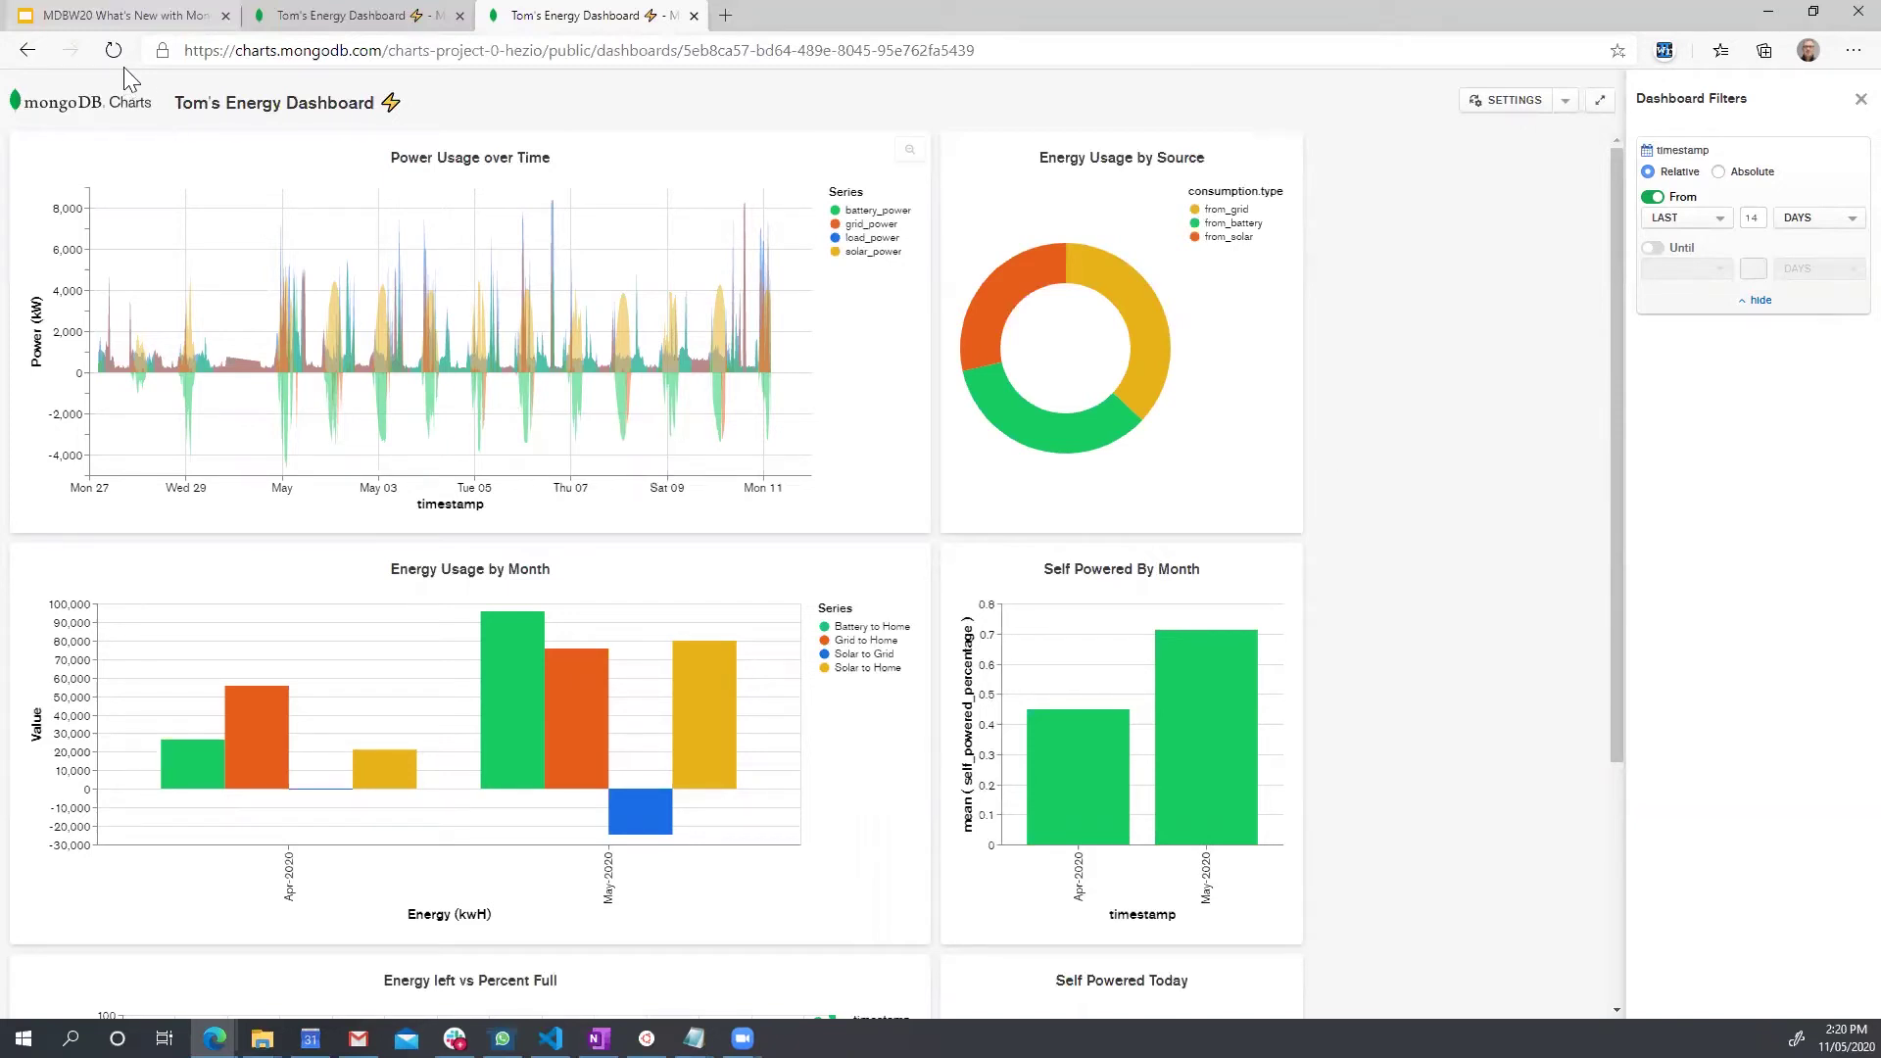
- Switch to the MDBW20 What's New with MongoDB Charts presentation in Google Slides, present it full screen, and advance to slide 11 about embedding
left_click(125, 22)
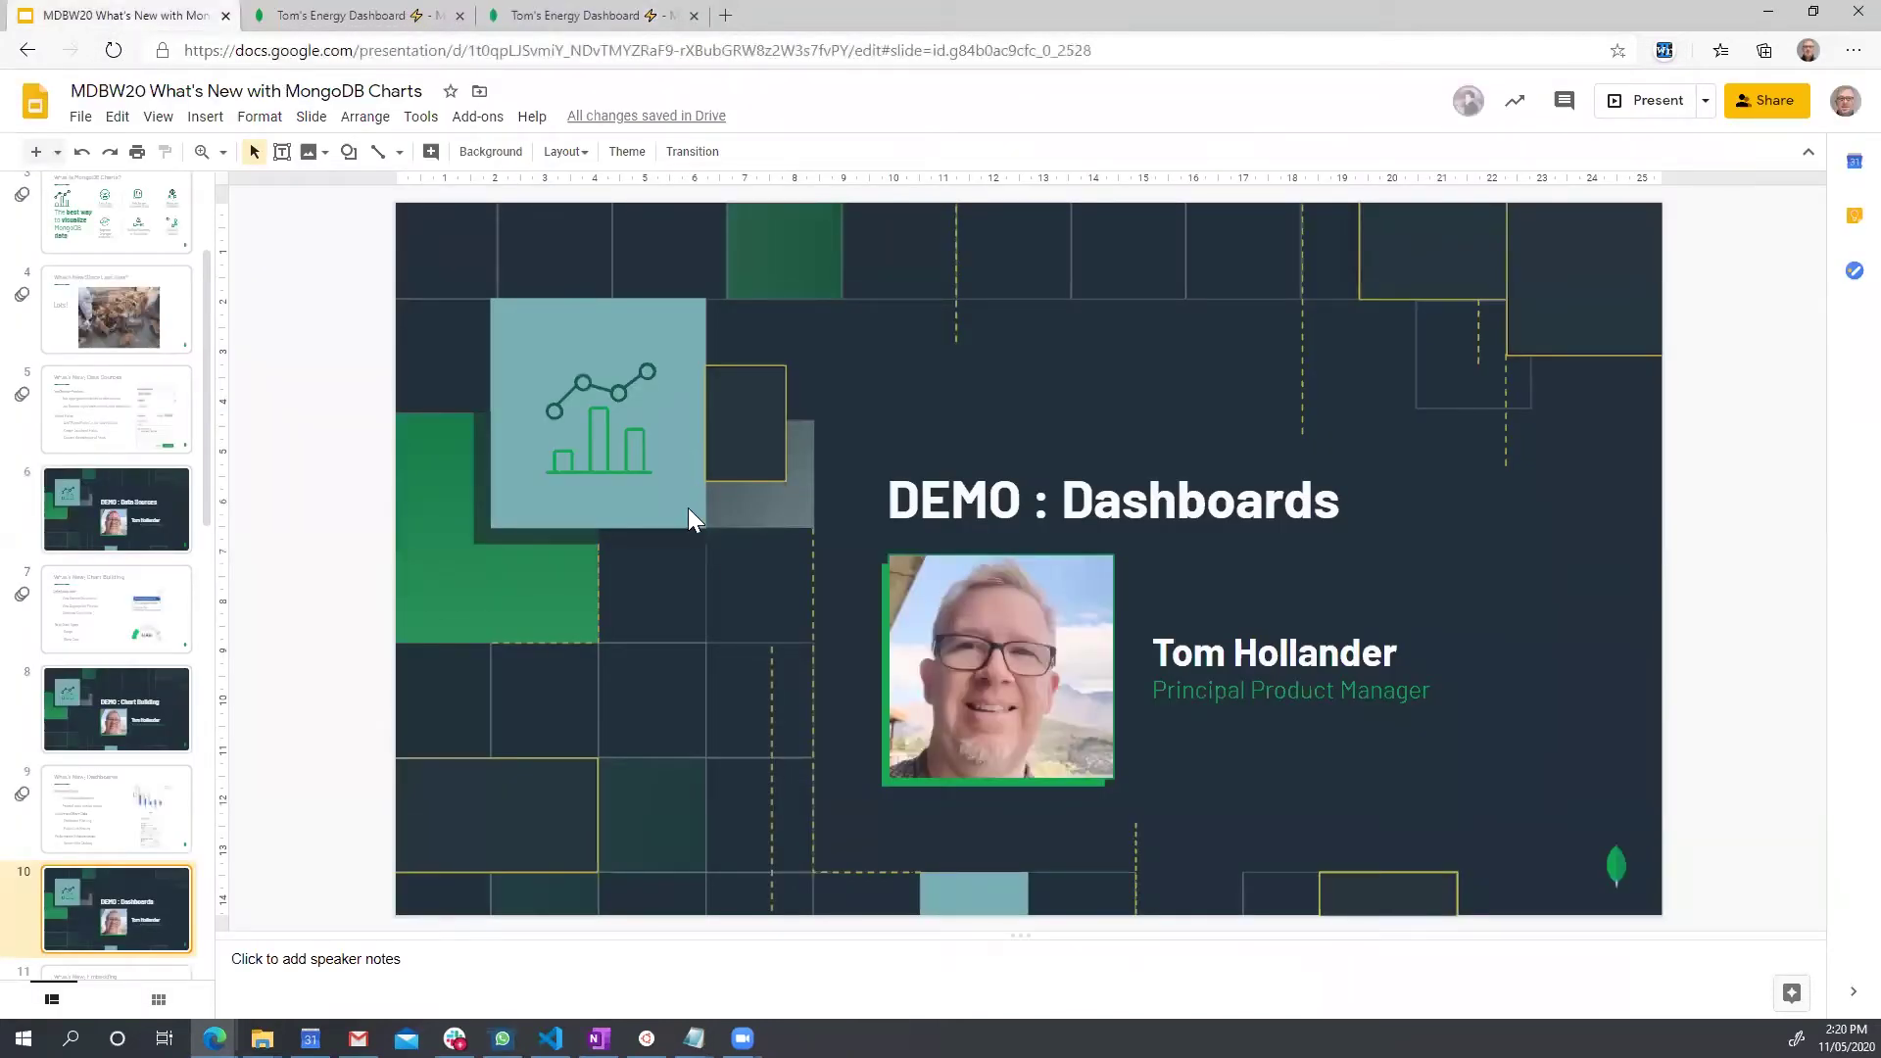
key("ctrl+Return")
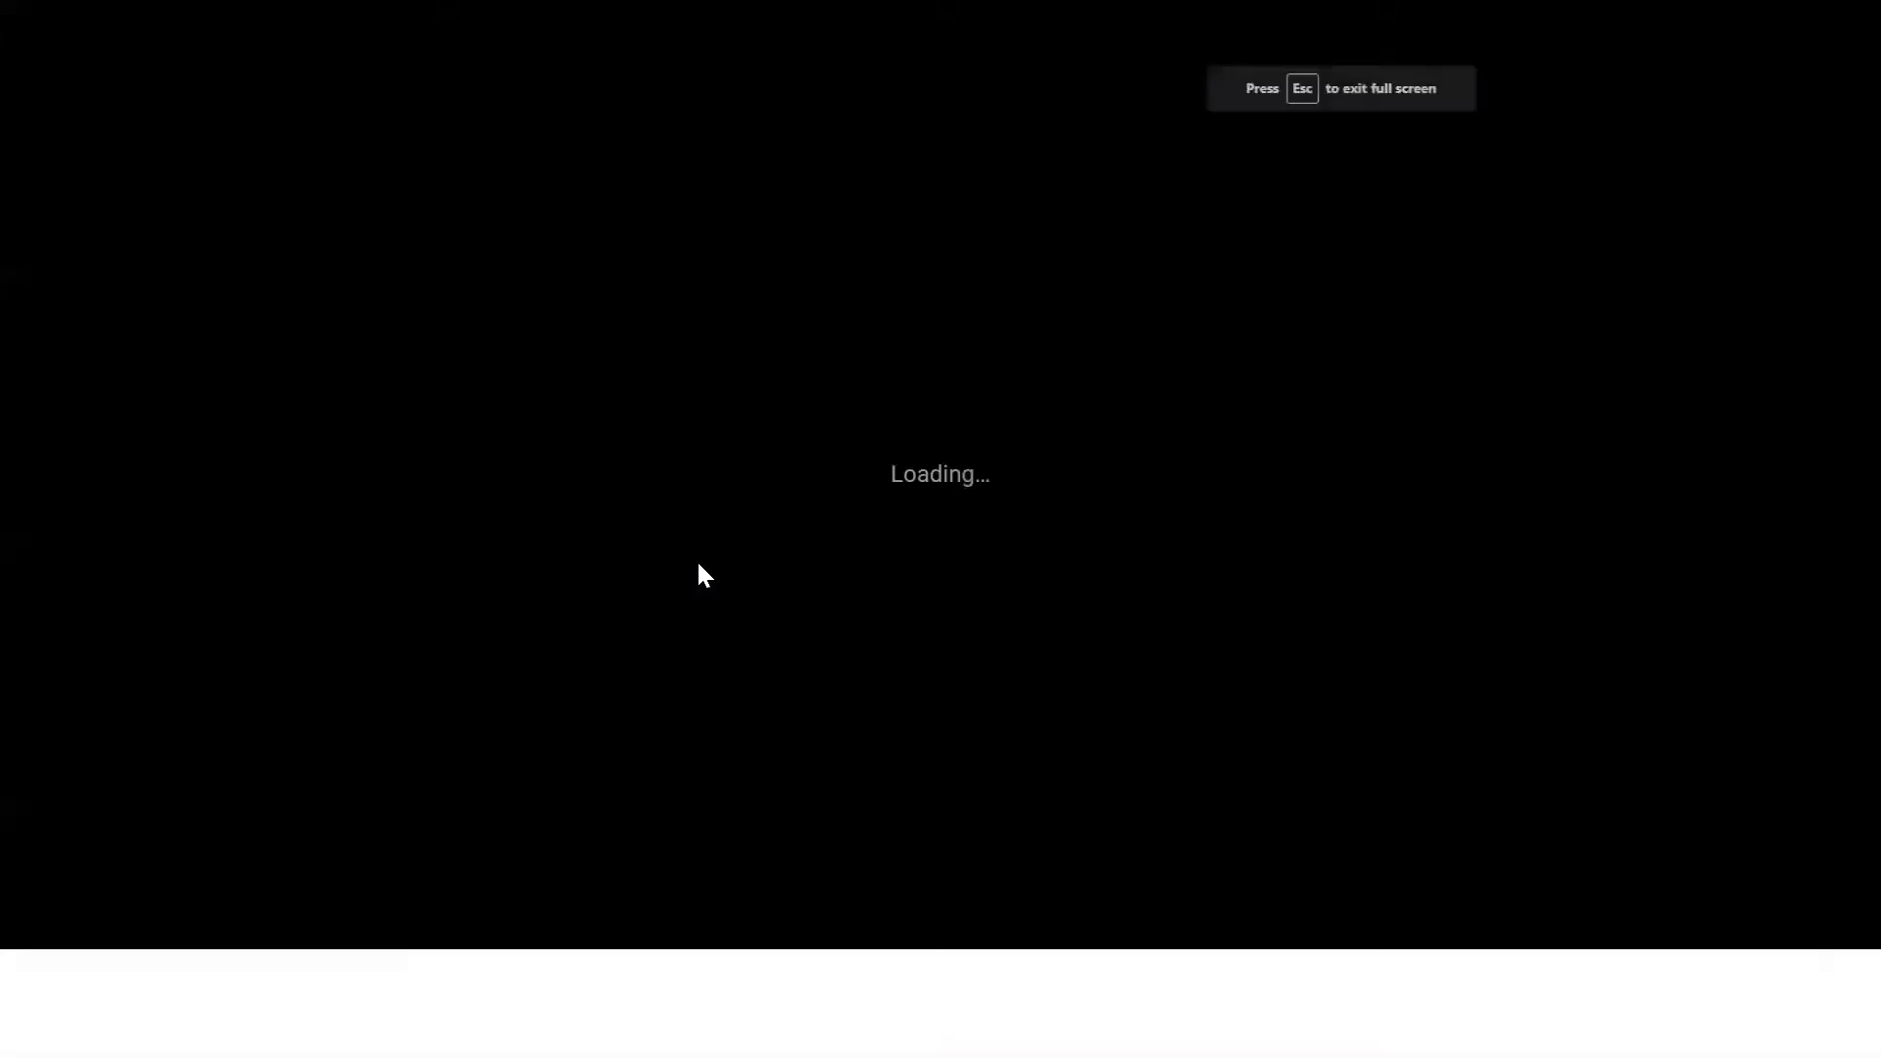
key("Right")
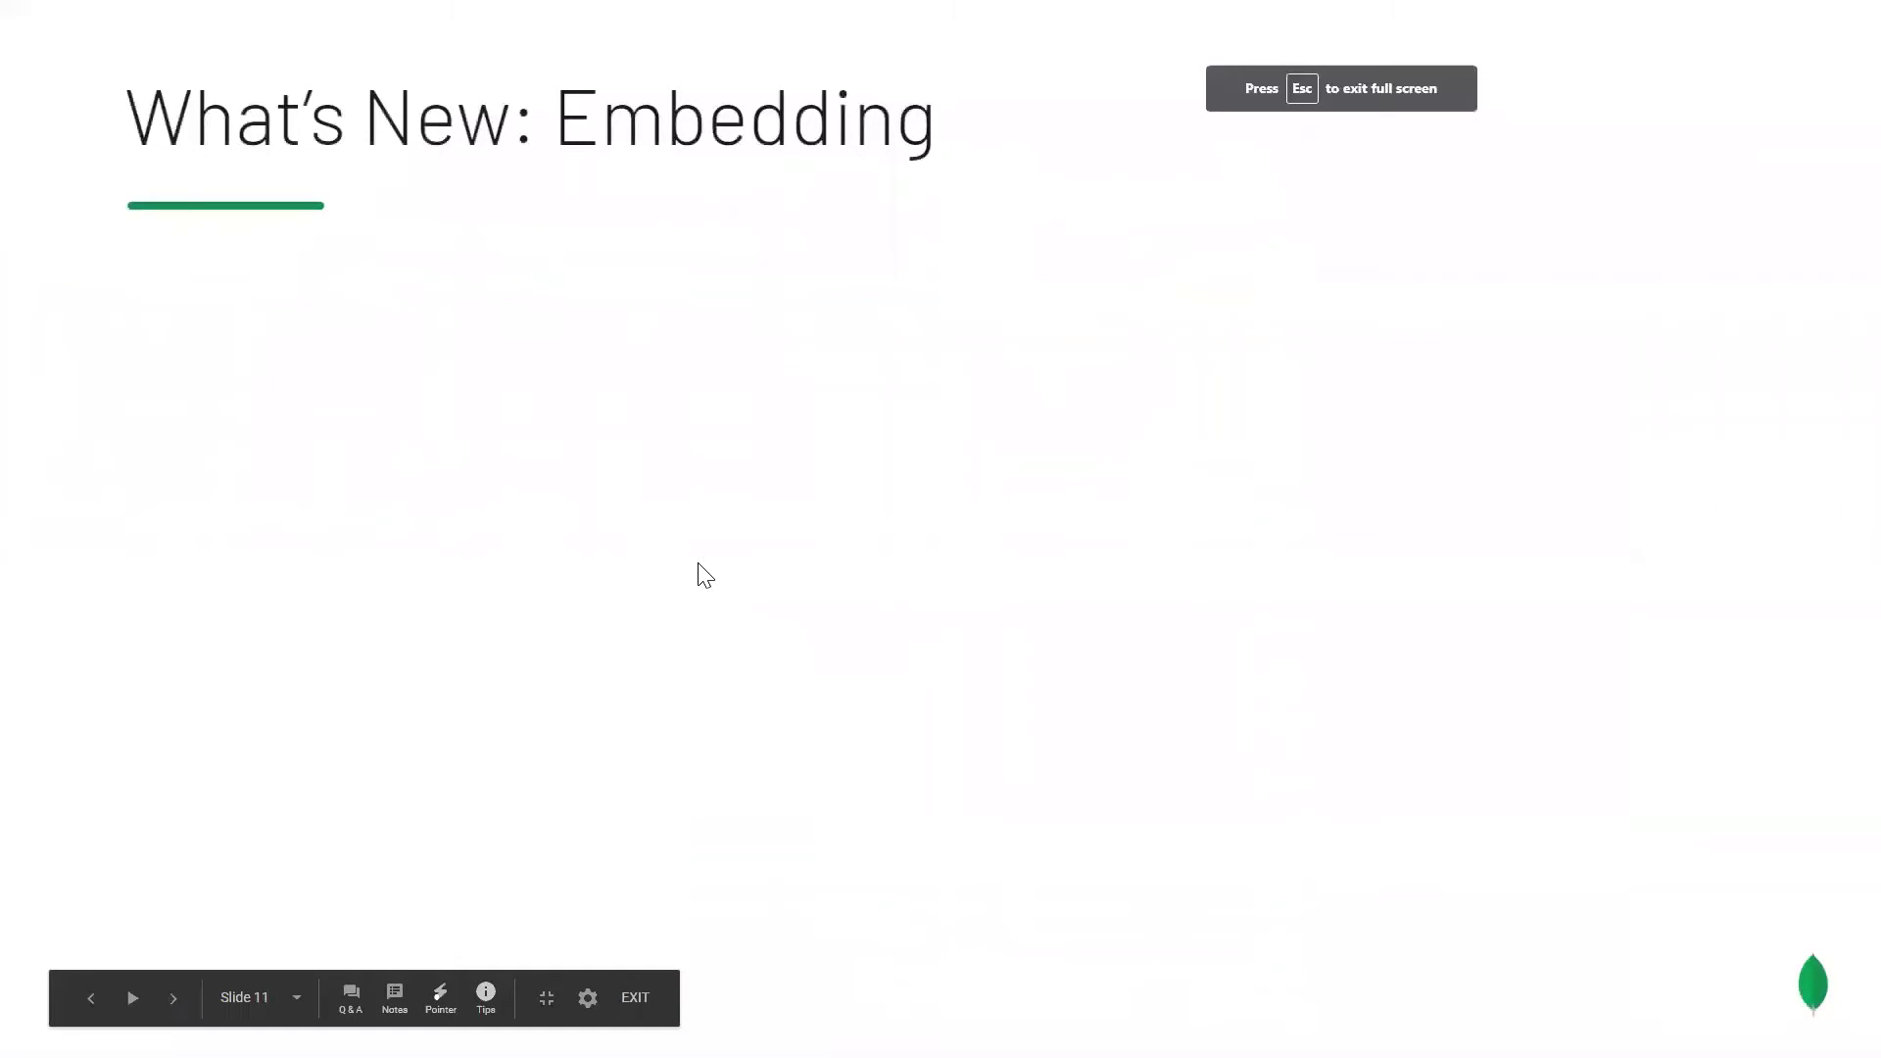